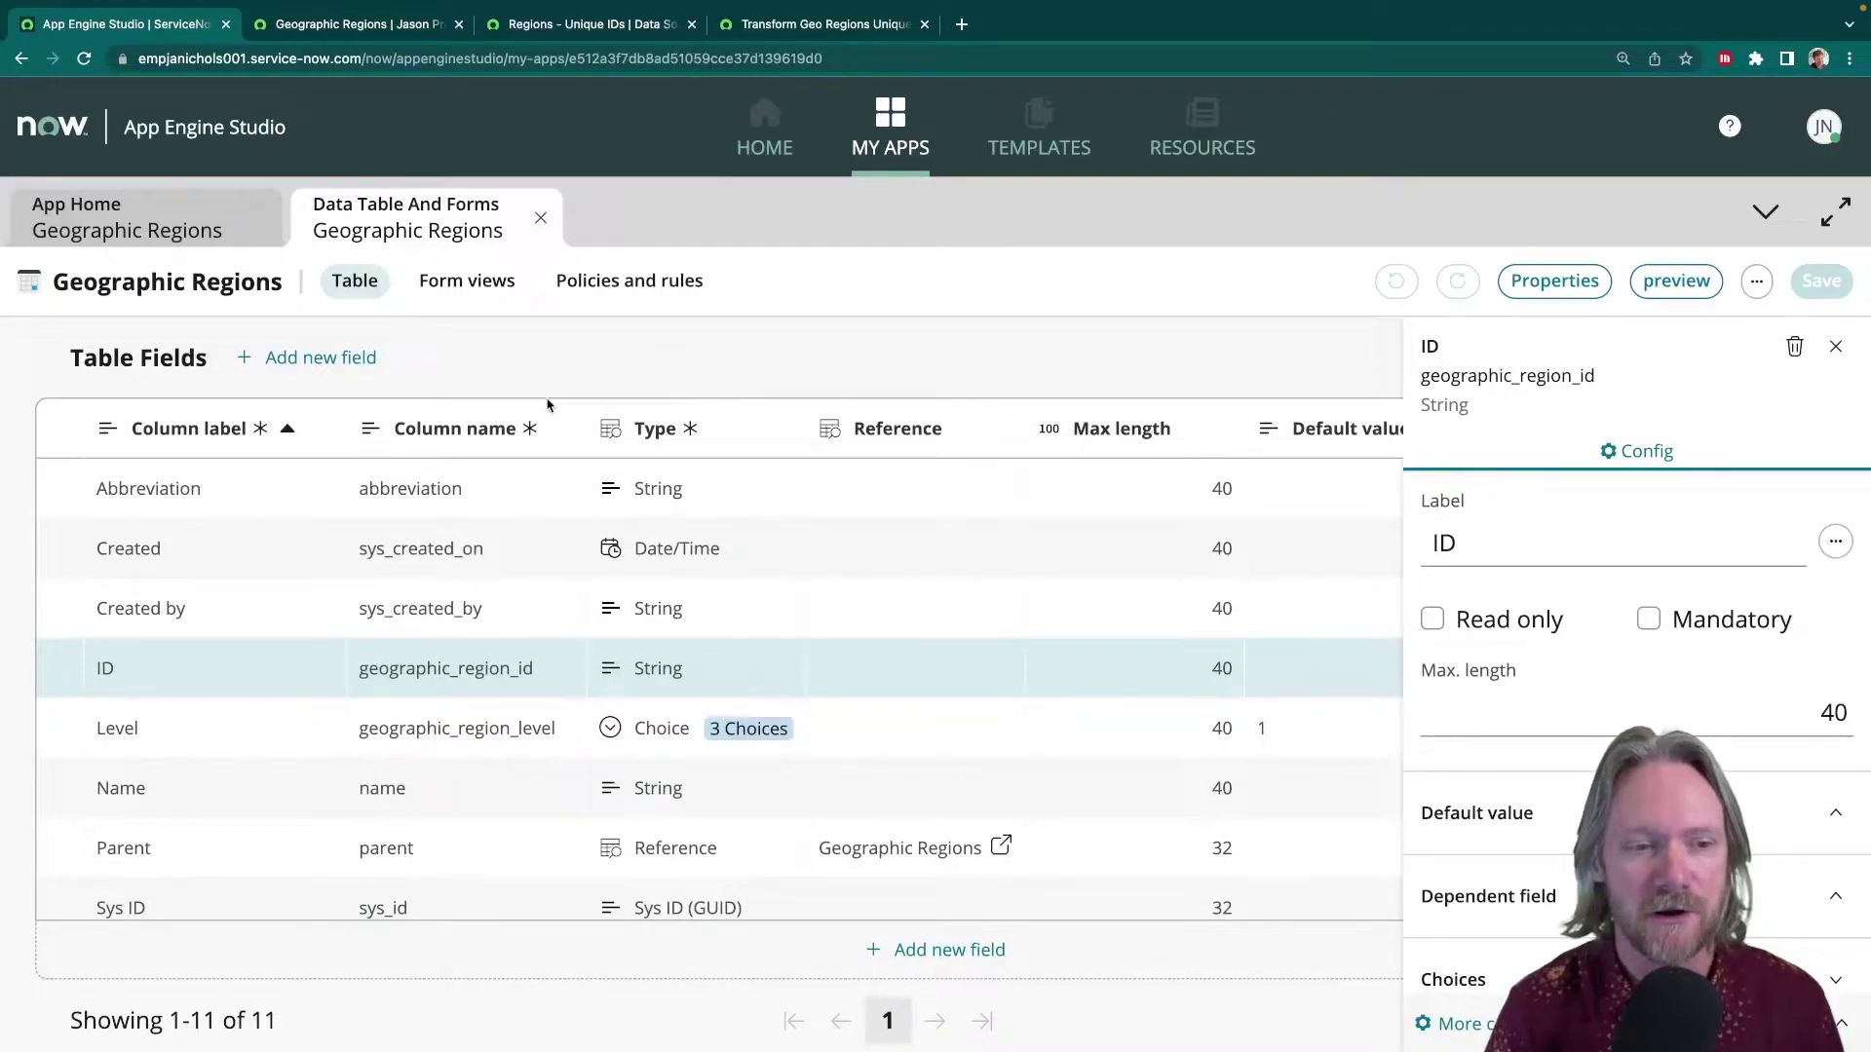
- Review the settings of the Level, Name and Parent fields in the Geographic Regions table, including the choices defined for Level
scroll(179, 600, down, 2)
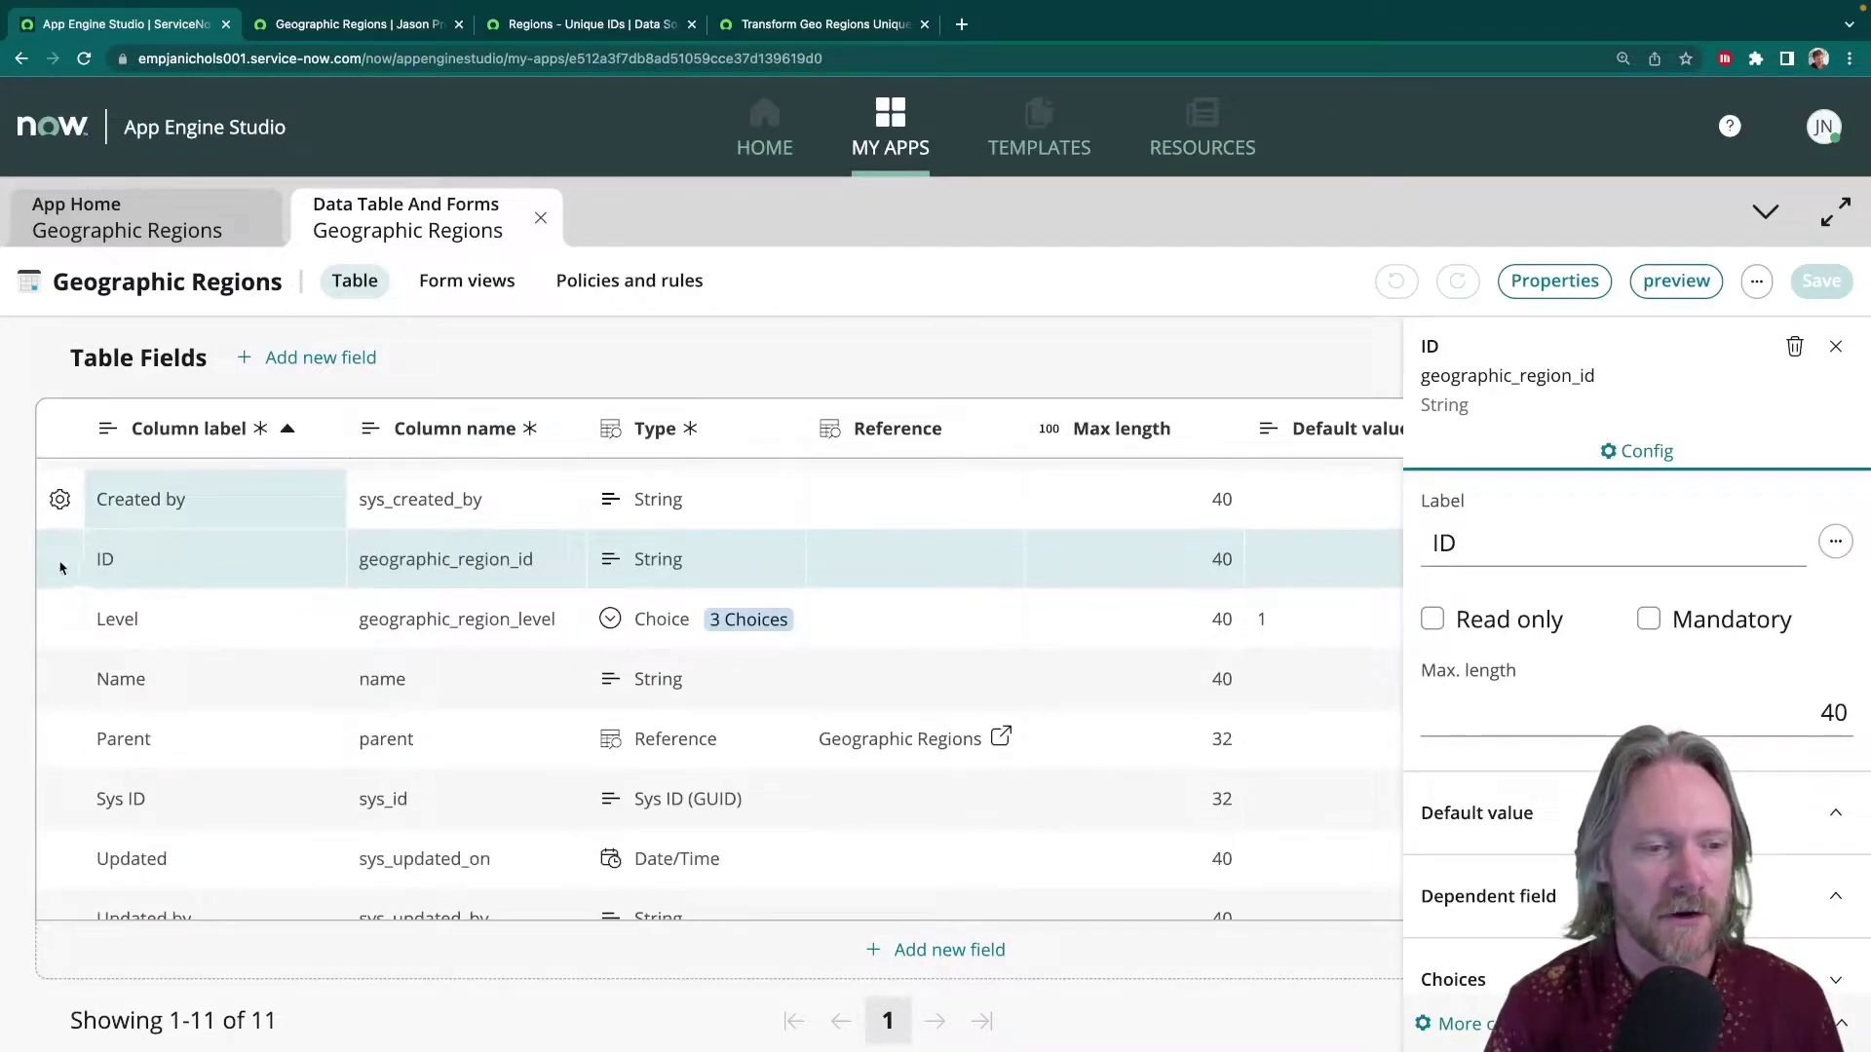
click(59, 623)
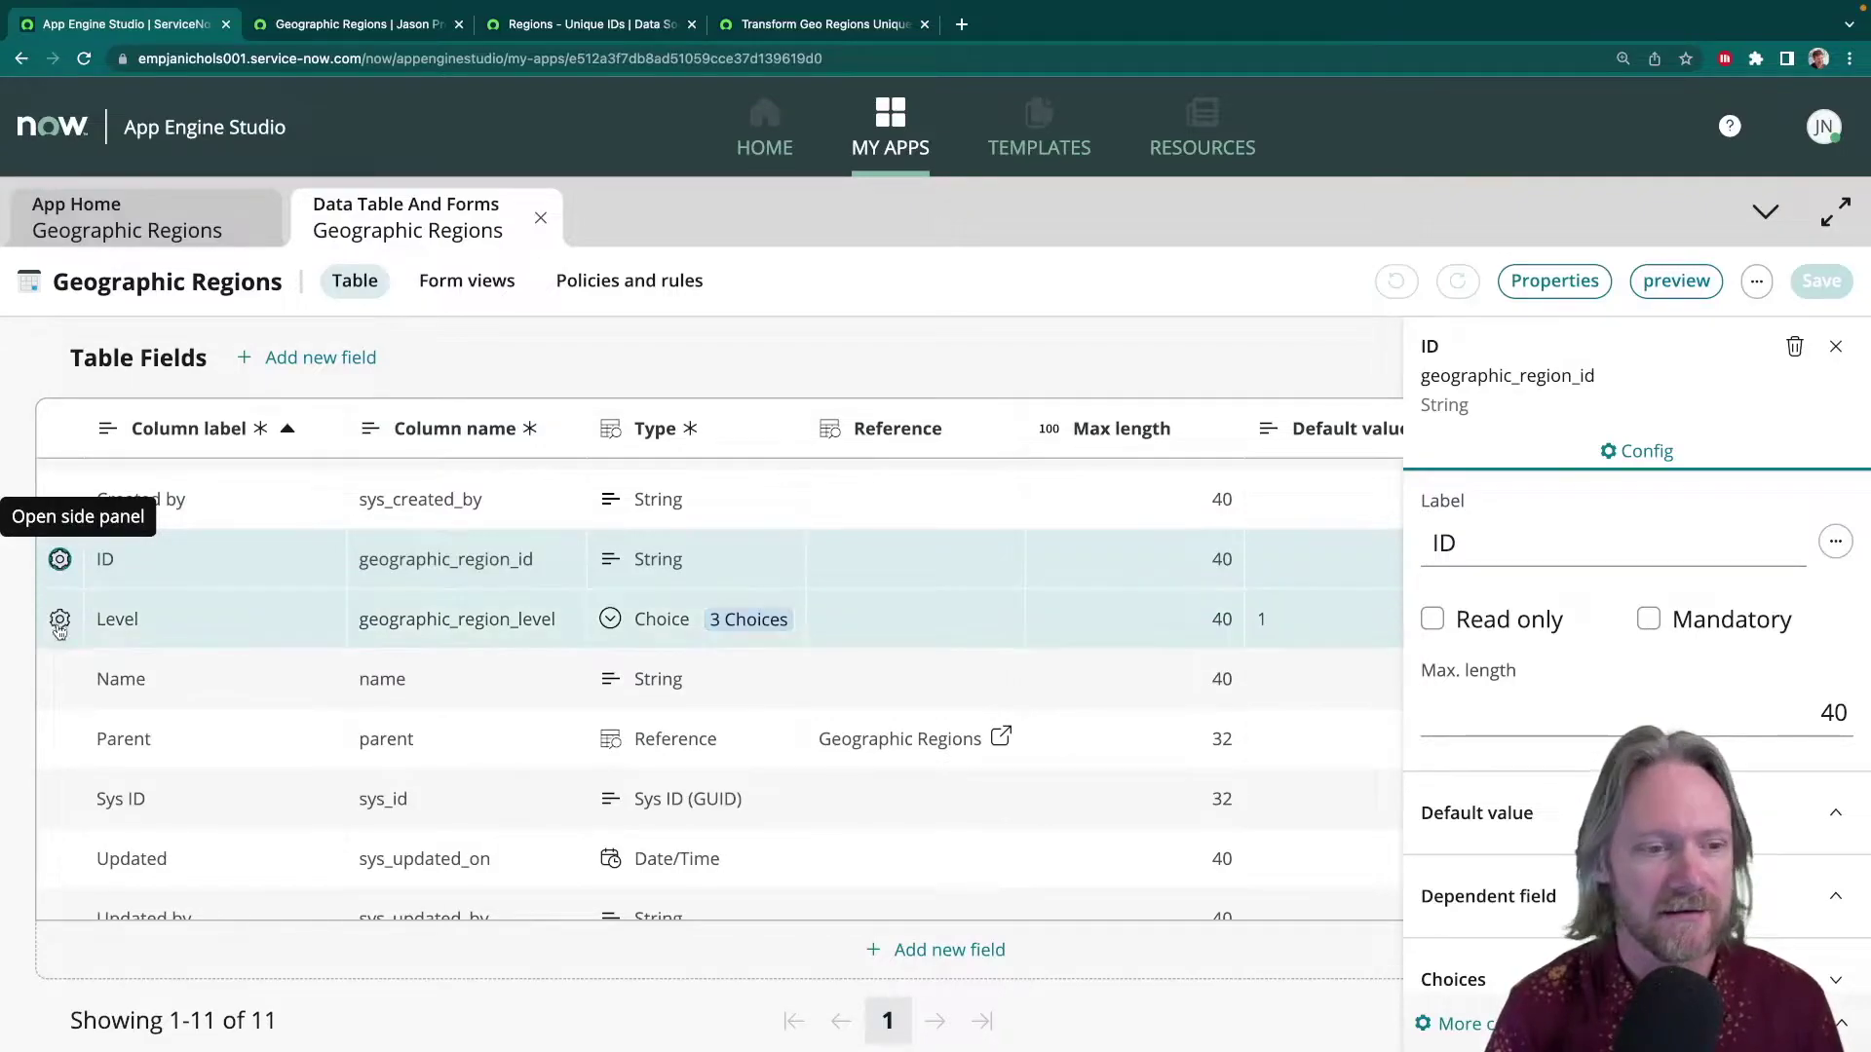
click(59, 624)
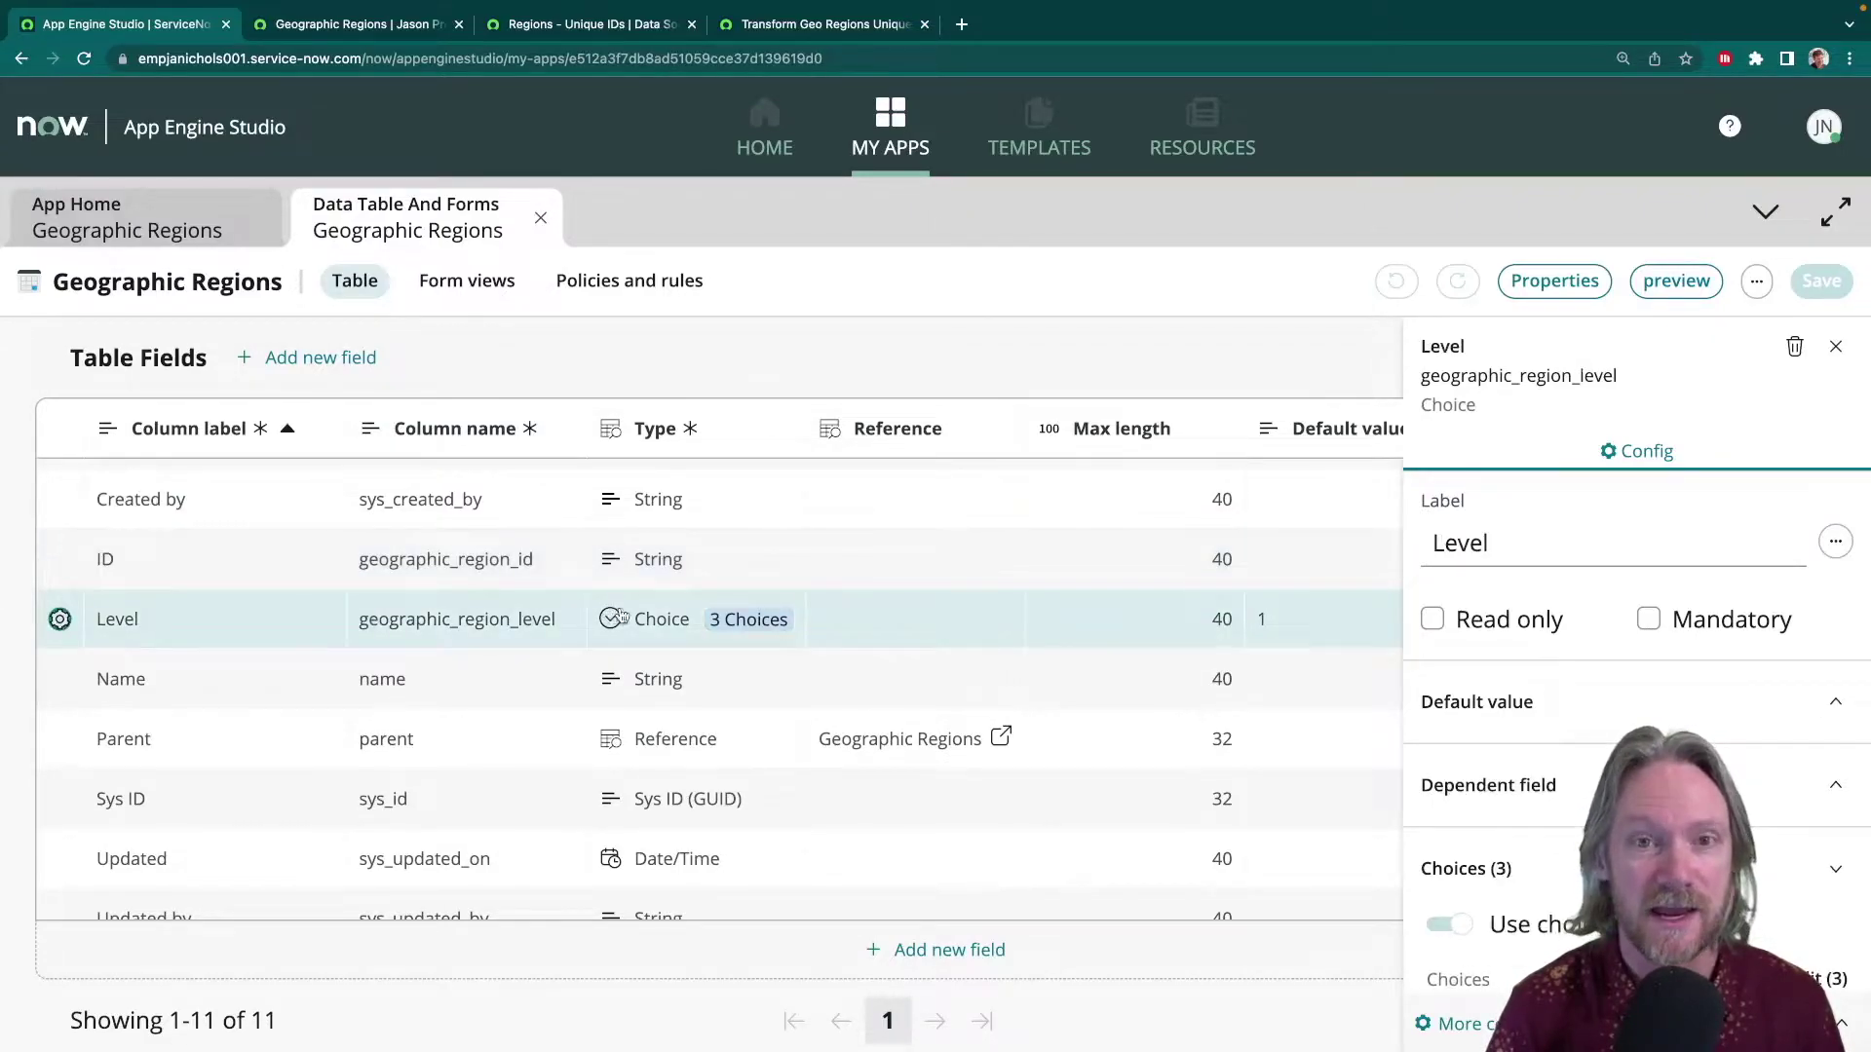
scroll(1562, 719, down, 3)
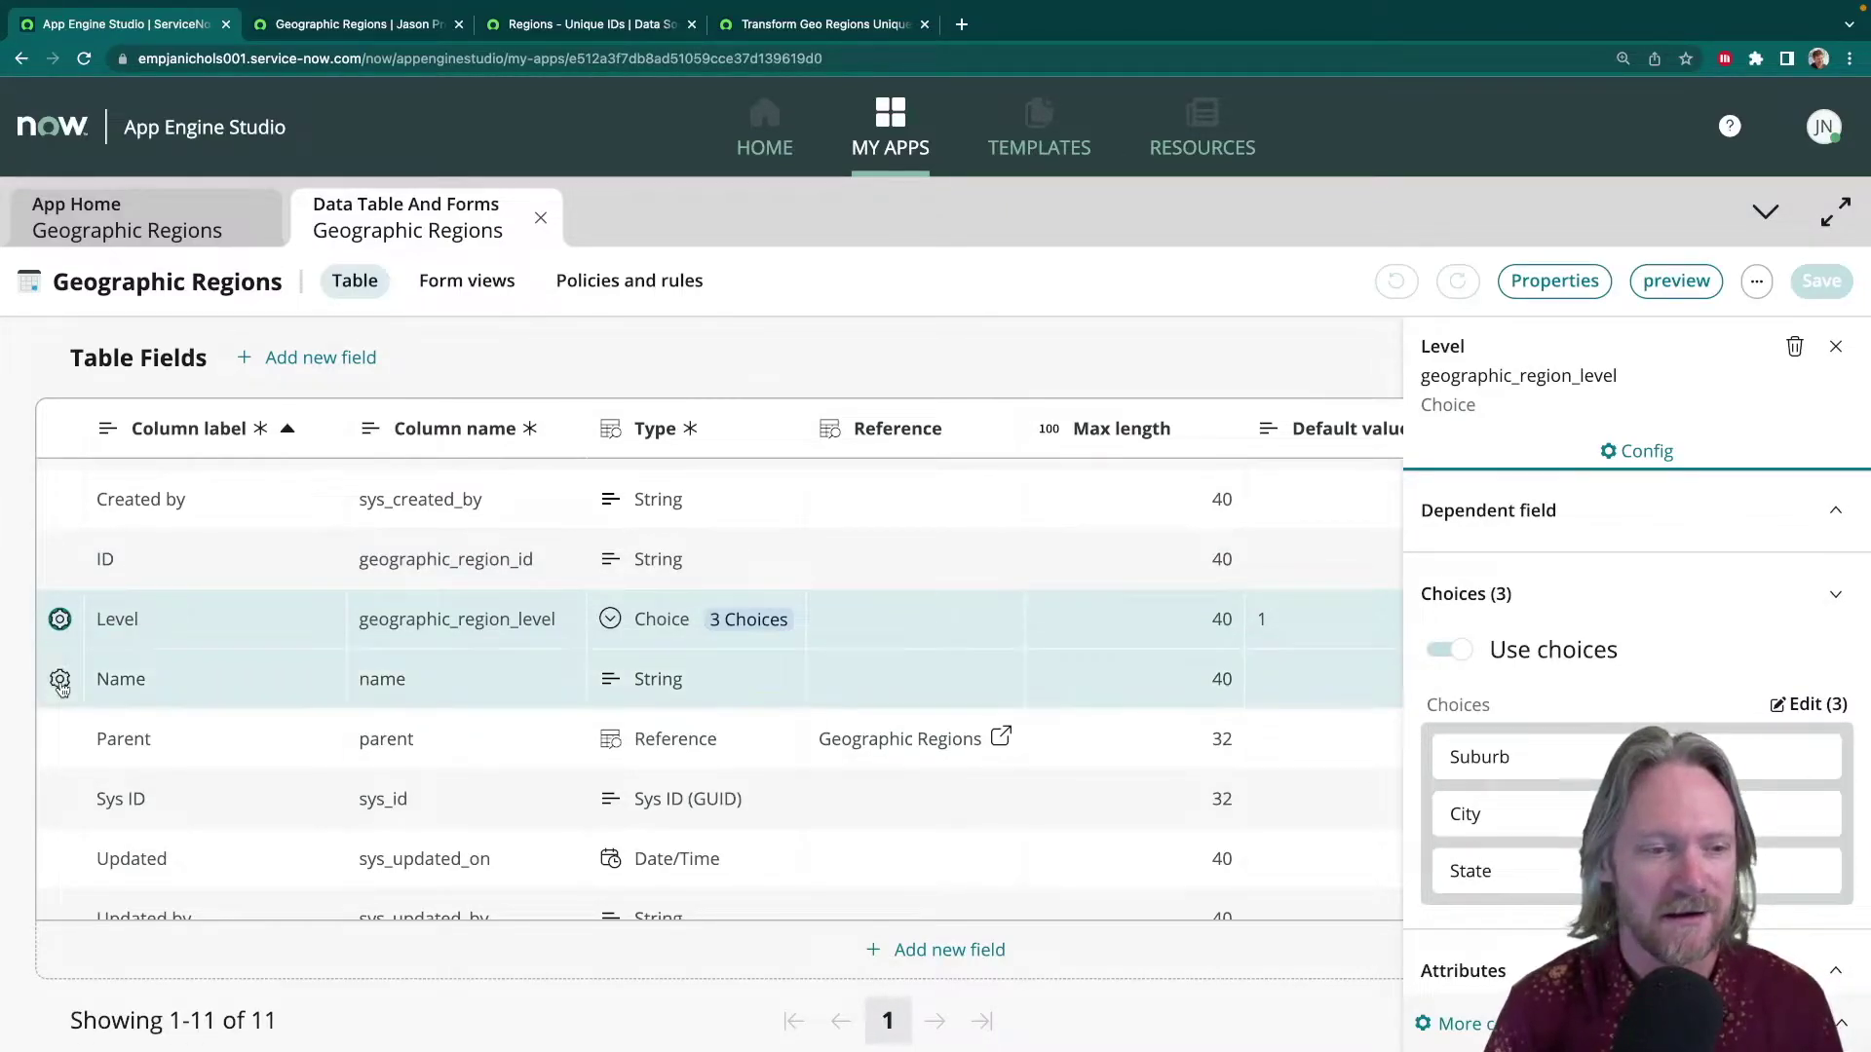
click(60, 681)
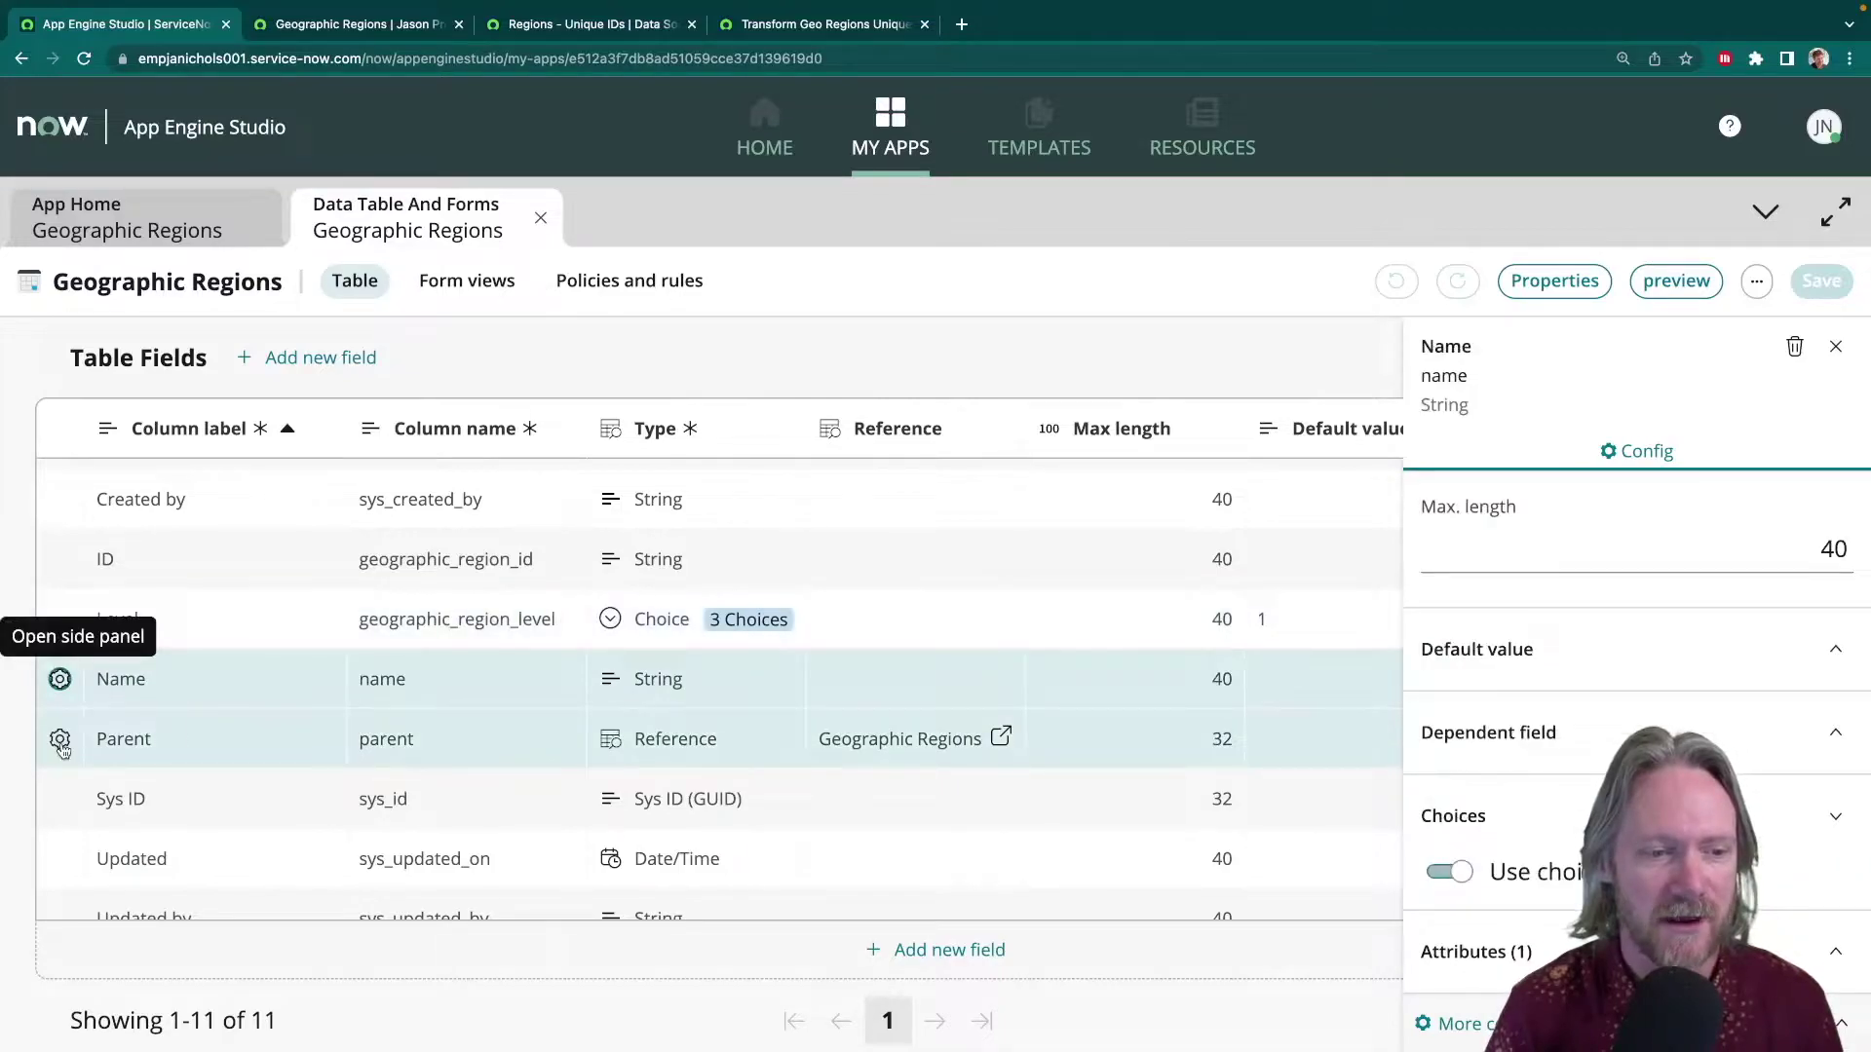
click(59, 740)
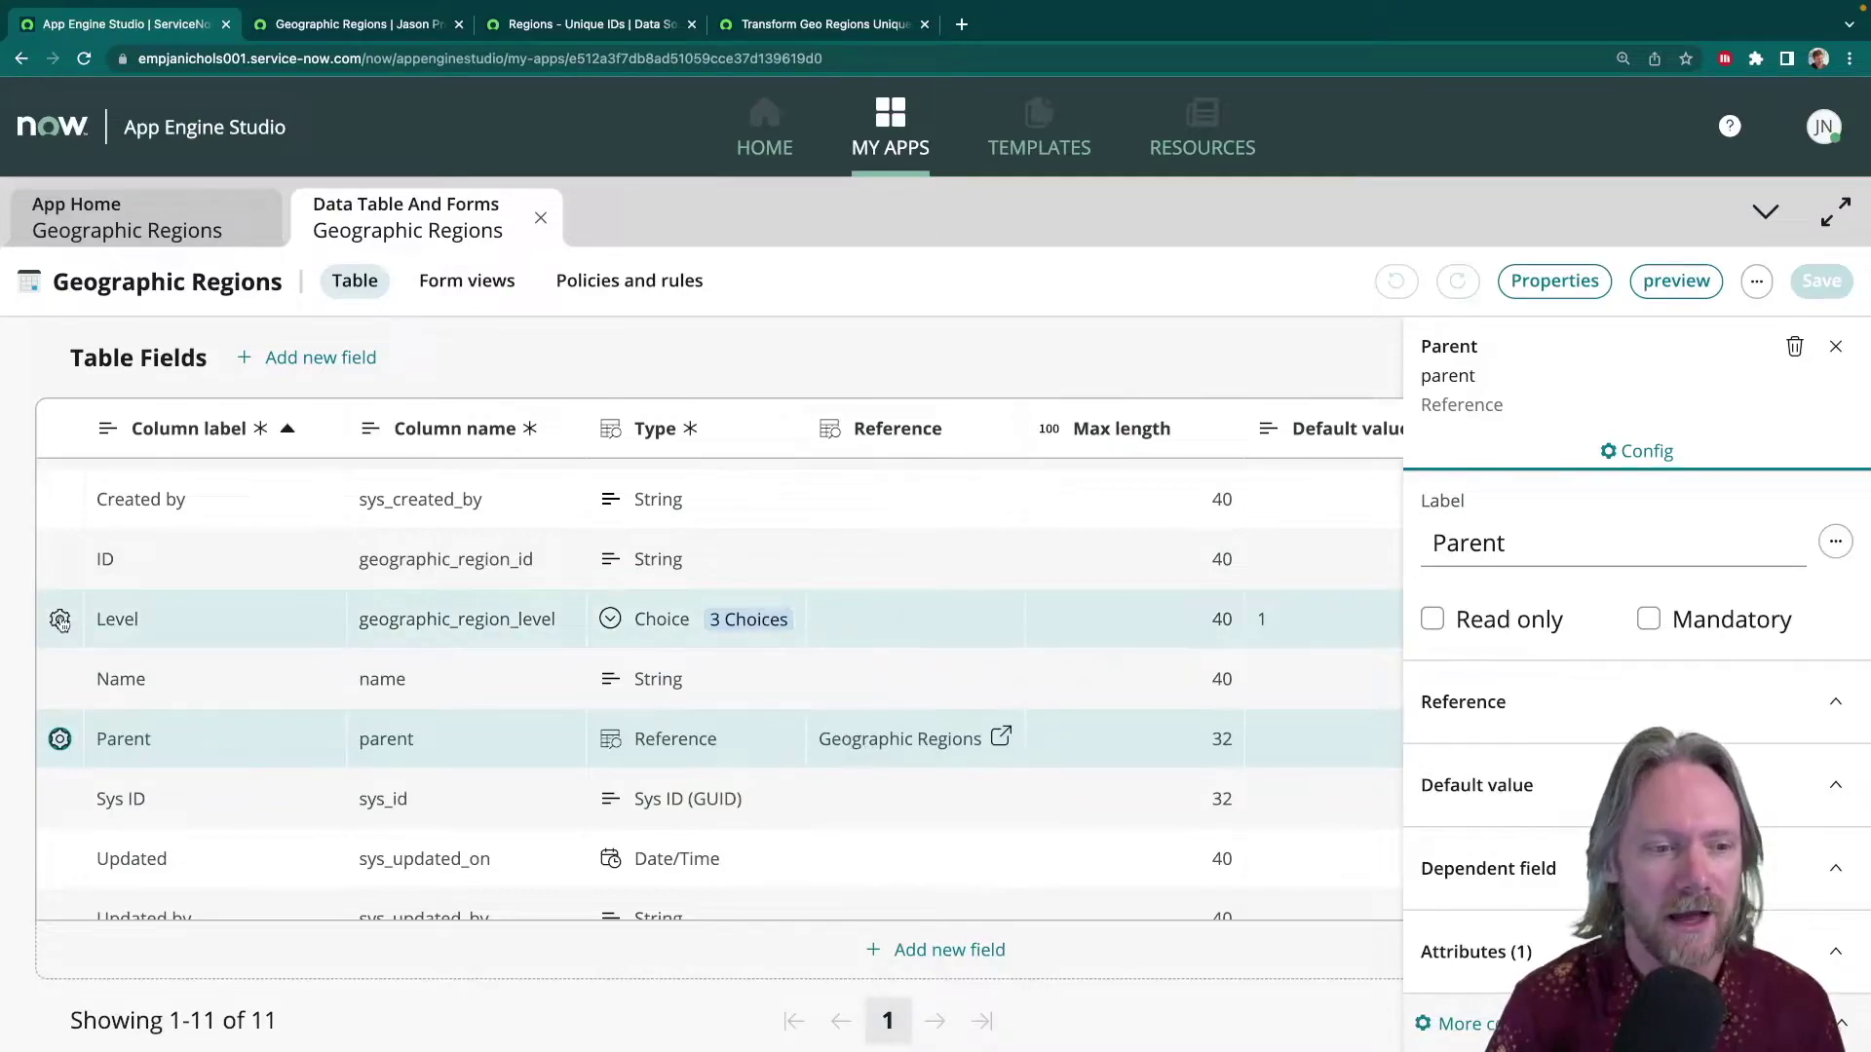
click(60, 620)
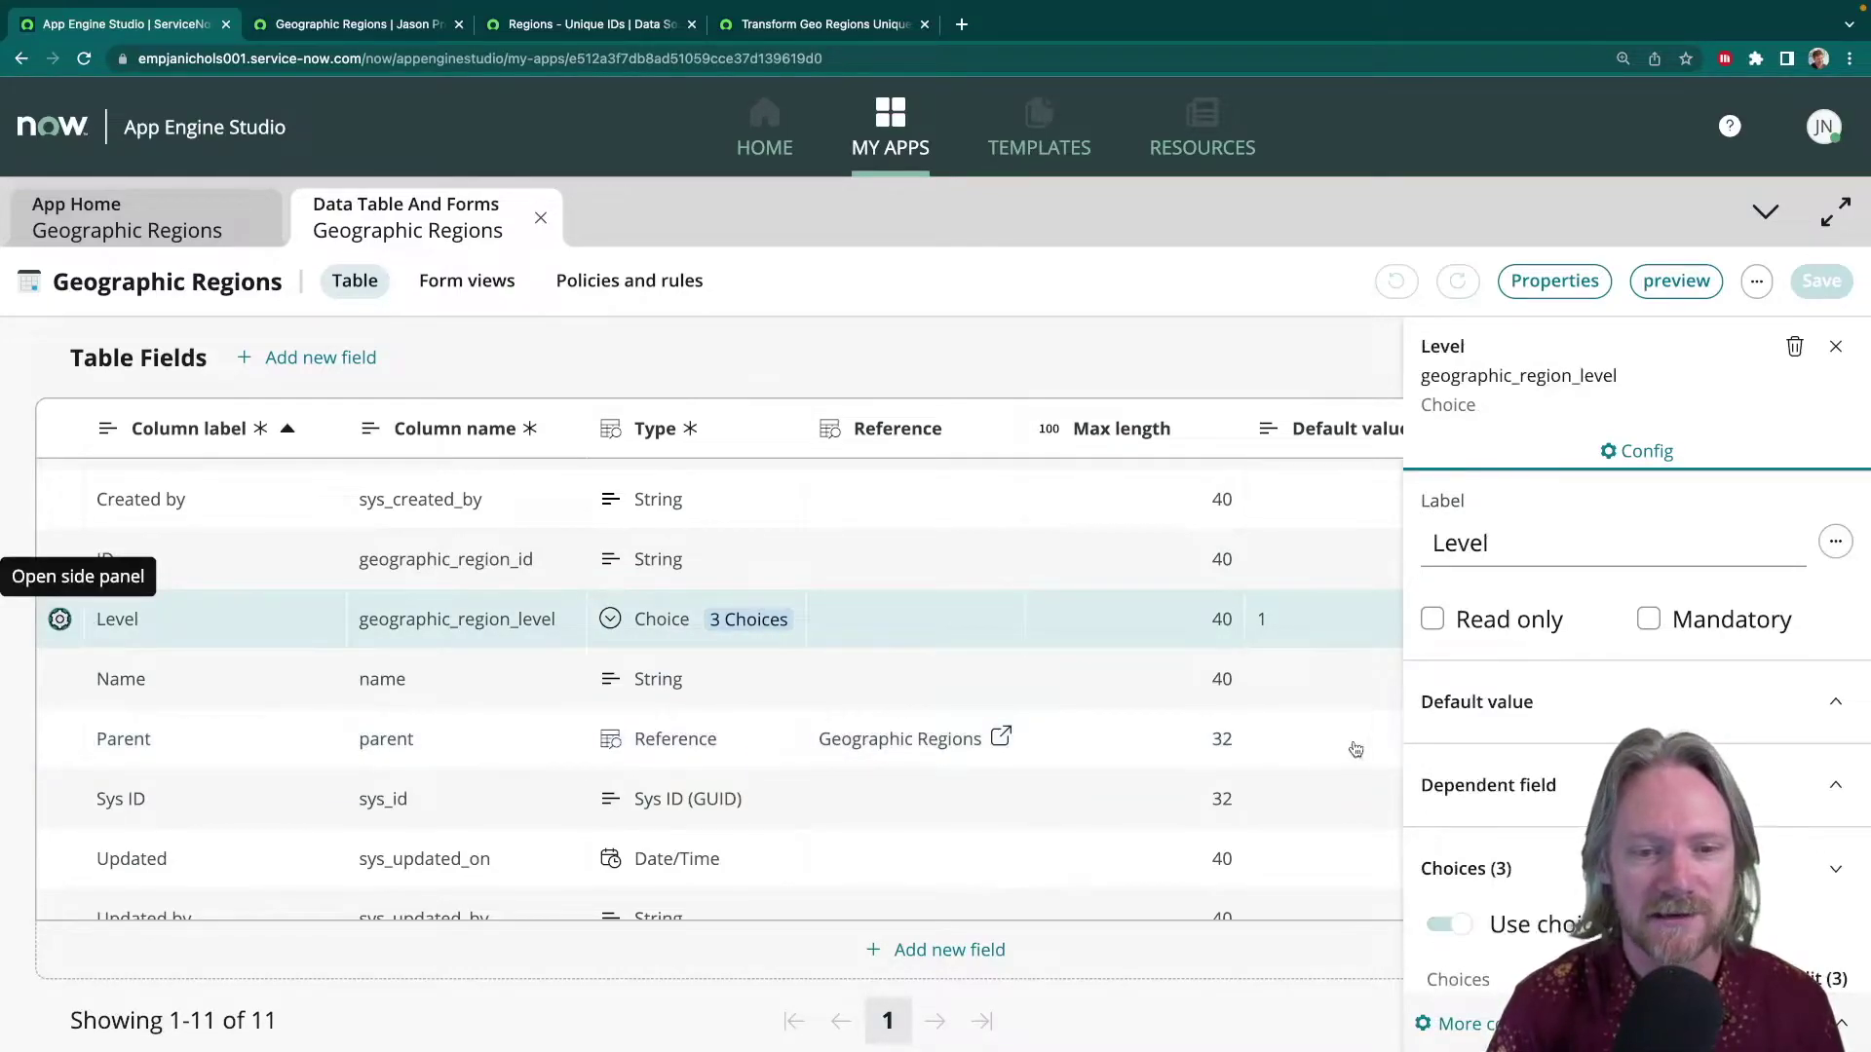
scroll(1520, 820, down, 2)
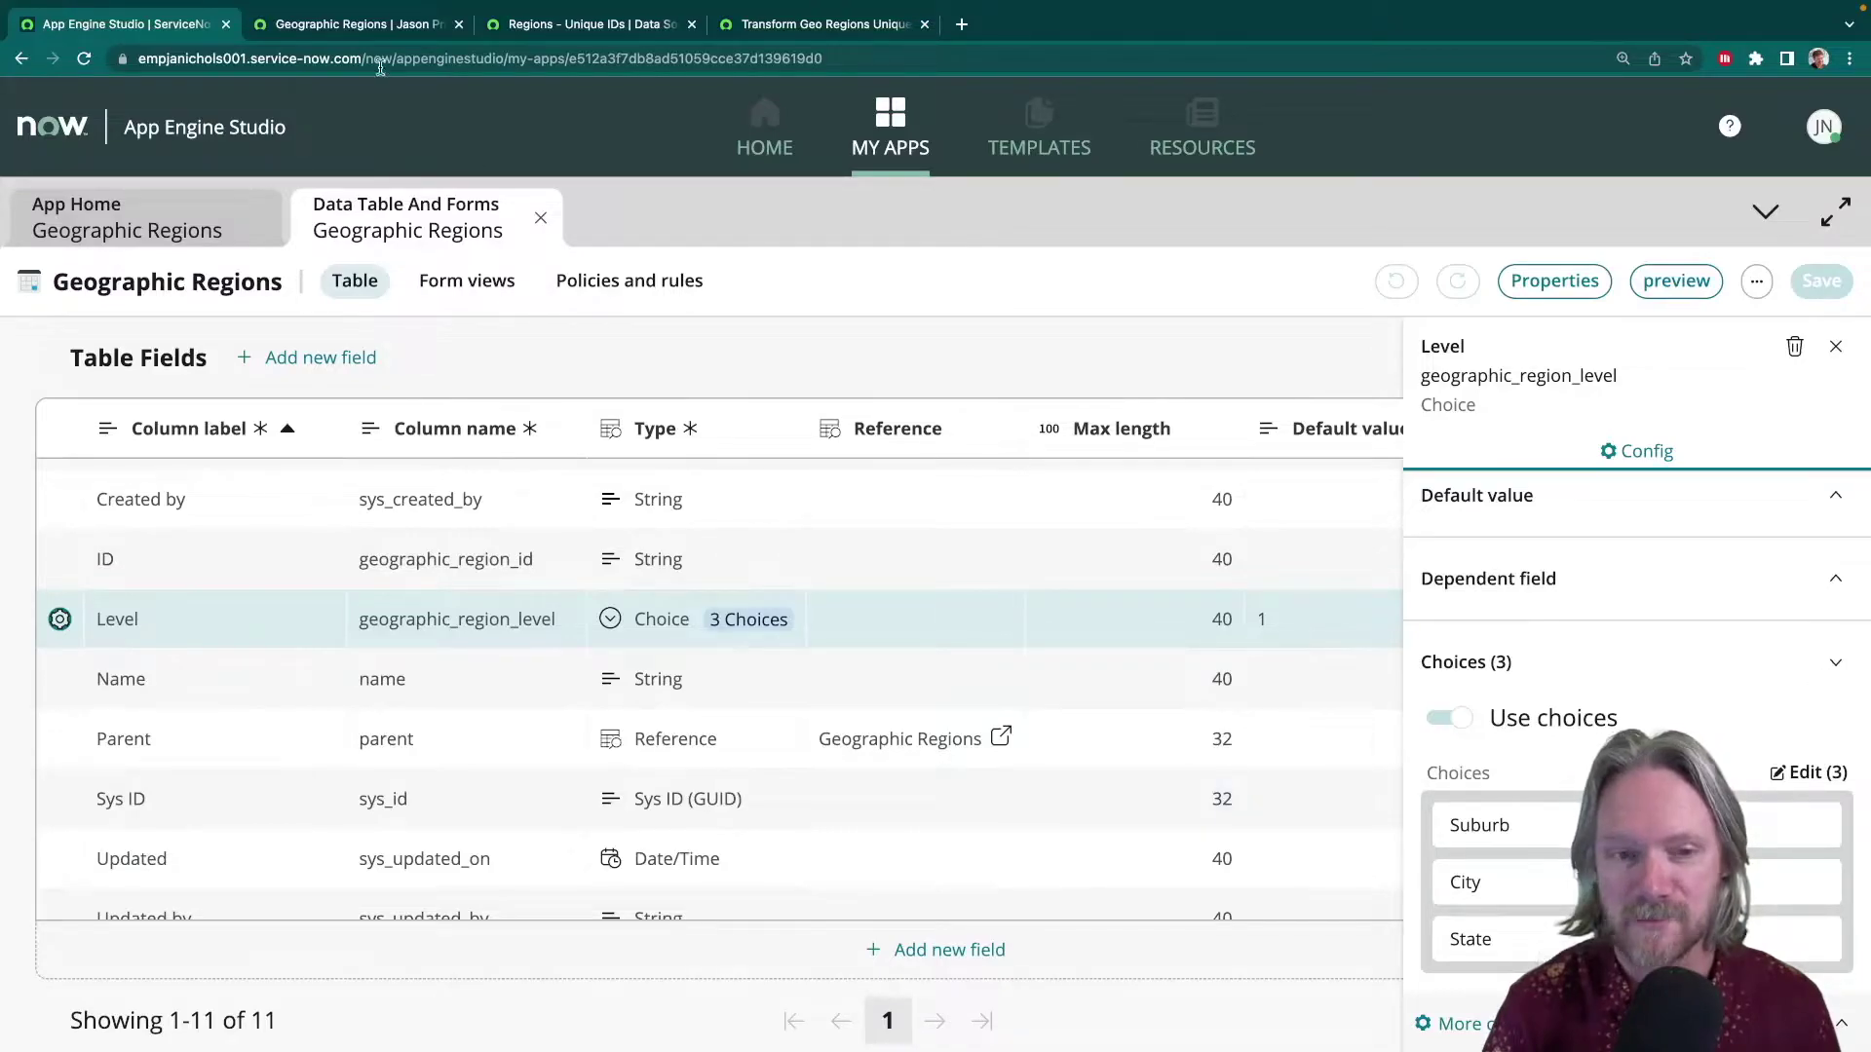
- View the Geographic Regions record list and the Regions - Unique IDs data source, with the data source page enlarged
click(370, 32)
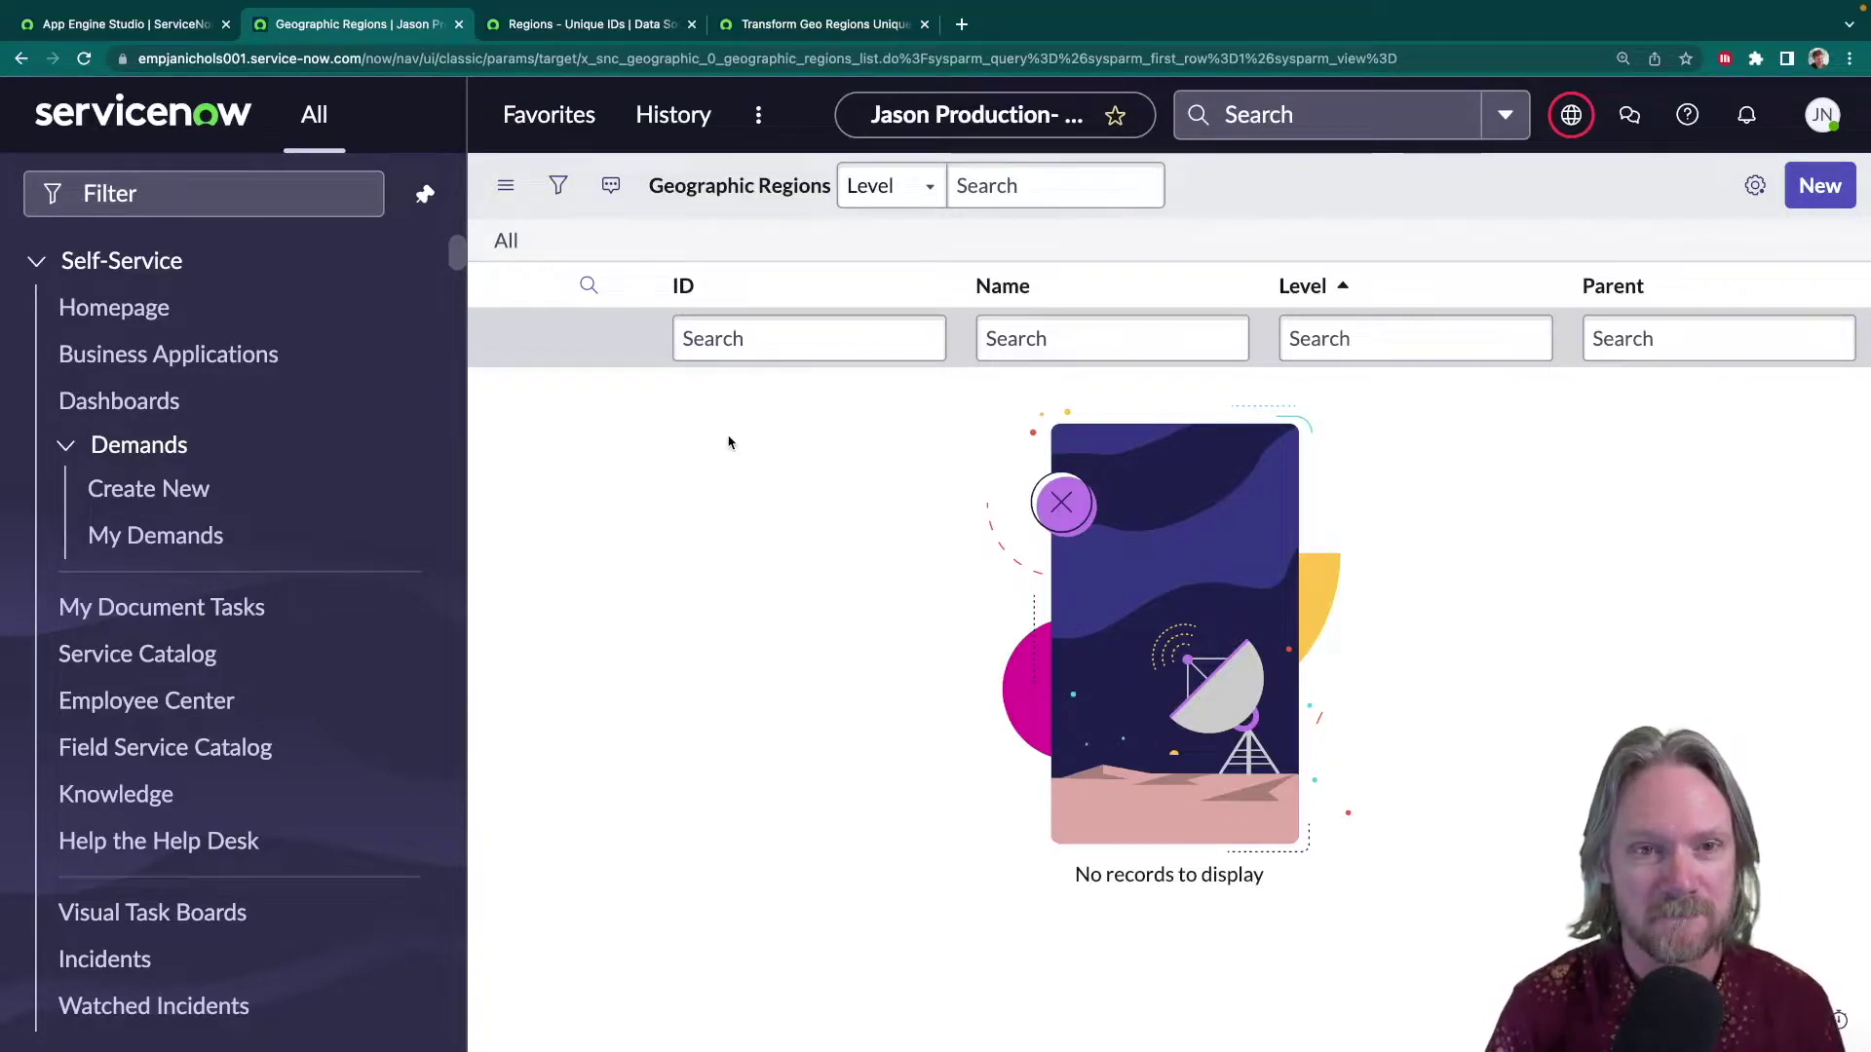
click(577, 29)
key(ctrl+plus)
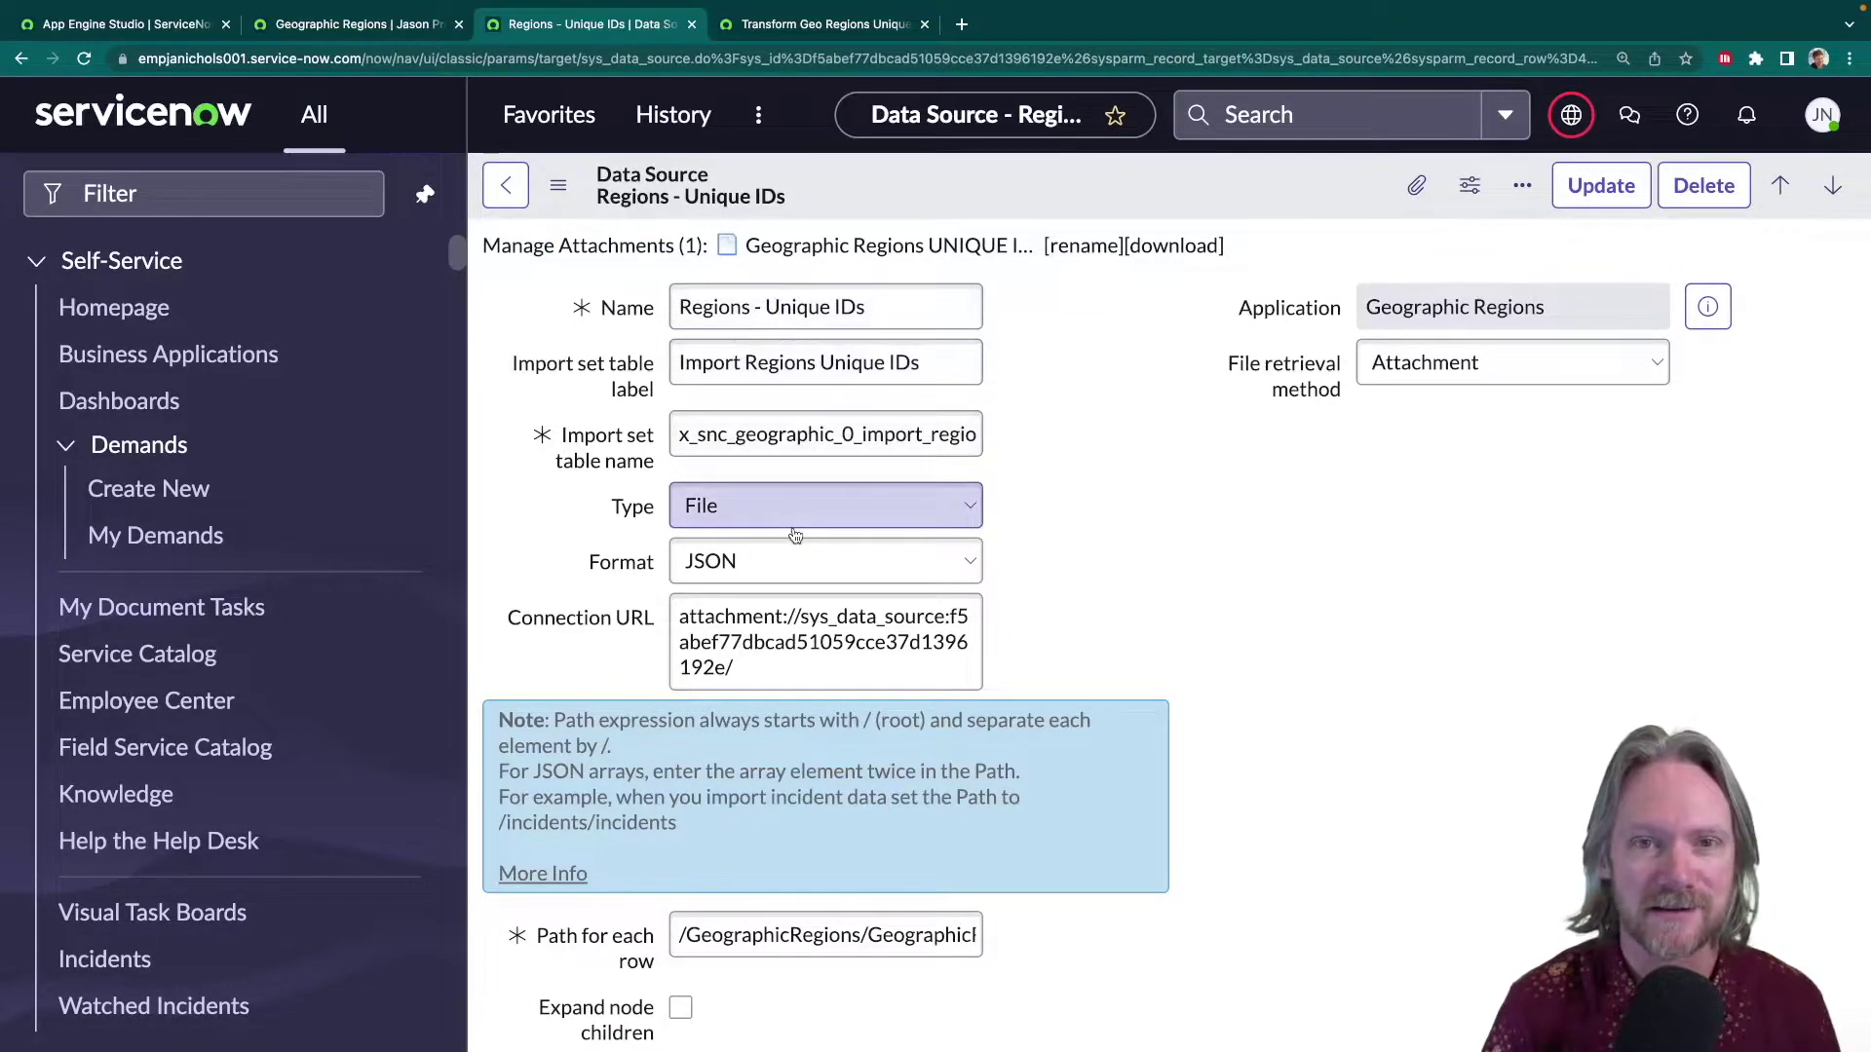
- Switch to Visual Studio Code and examine the level, ID, name and parent ID of the Indooroopilly entry in Geographic Regions UNIQUE IDs.json
key(super+Tab)
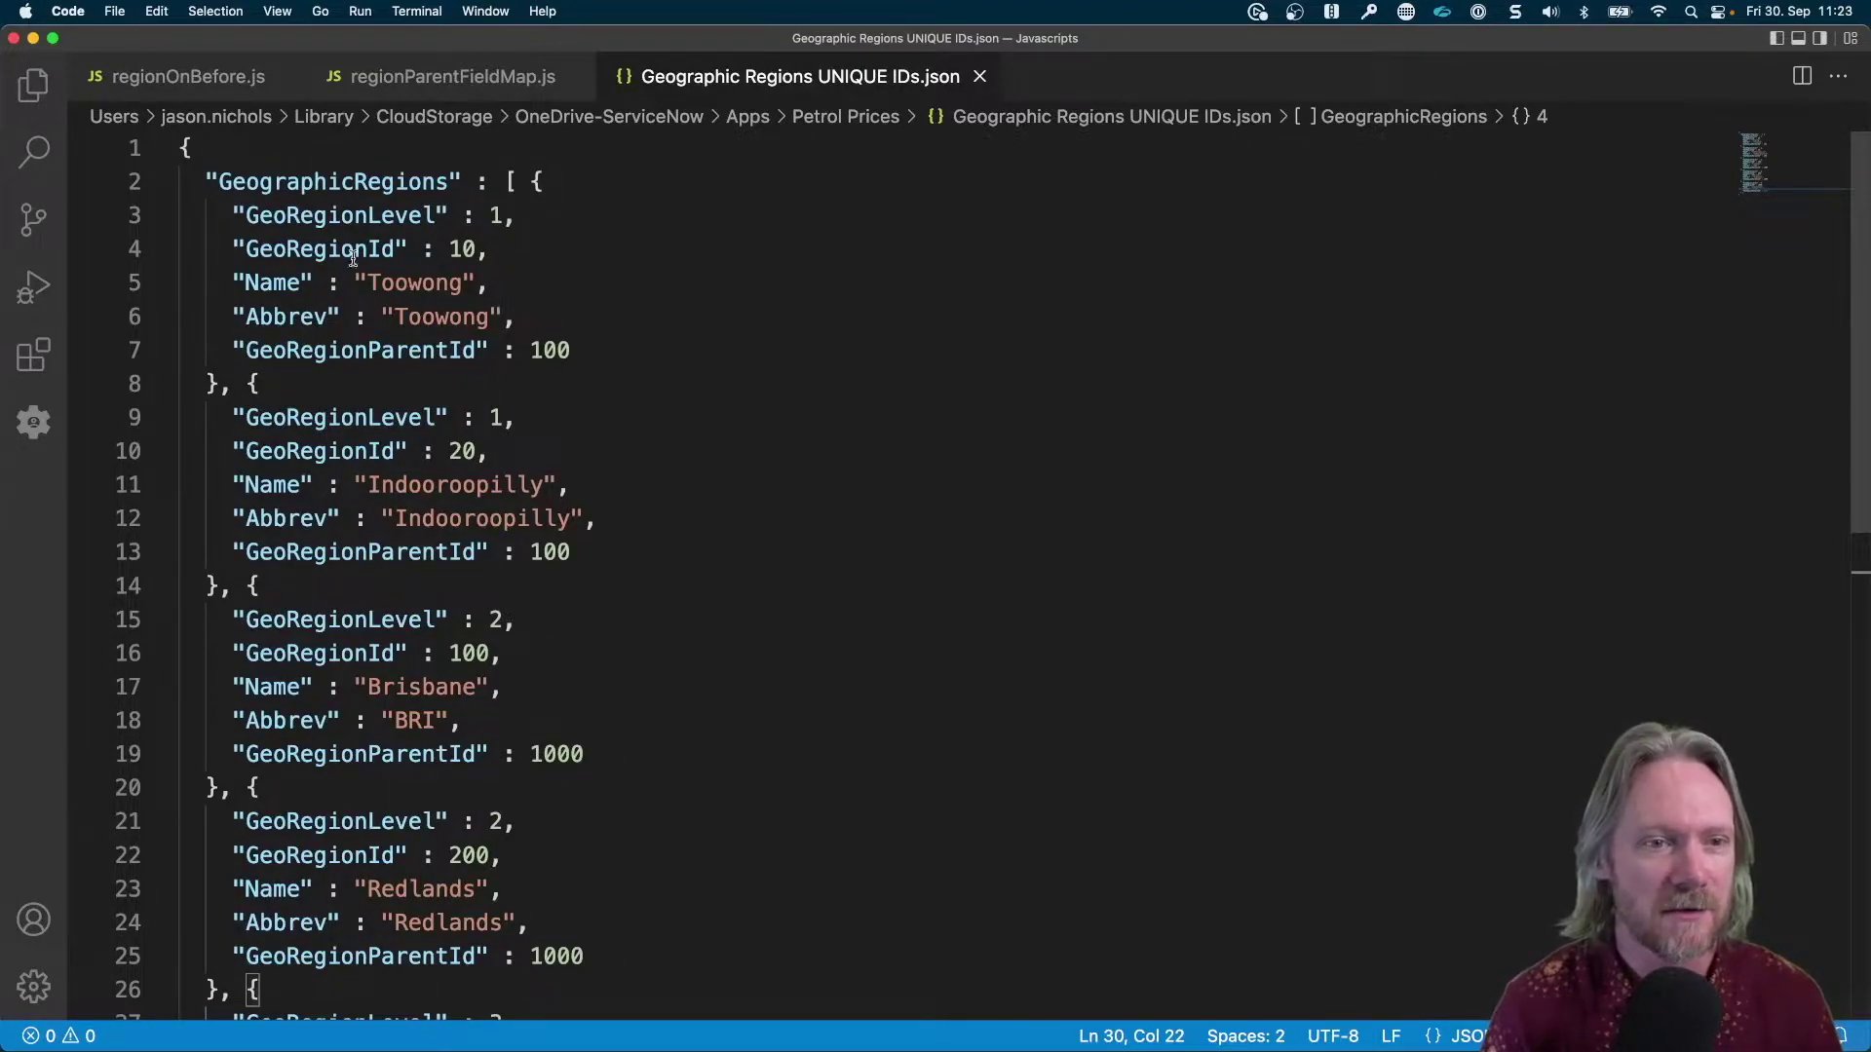
drag(234, 211, 573, 563)
click(602, 458)
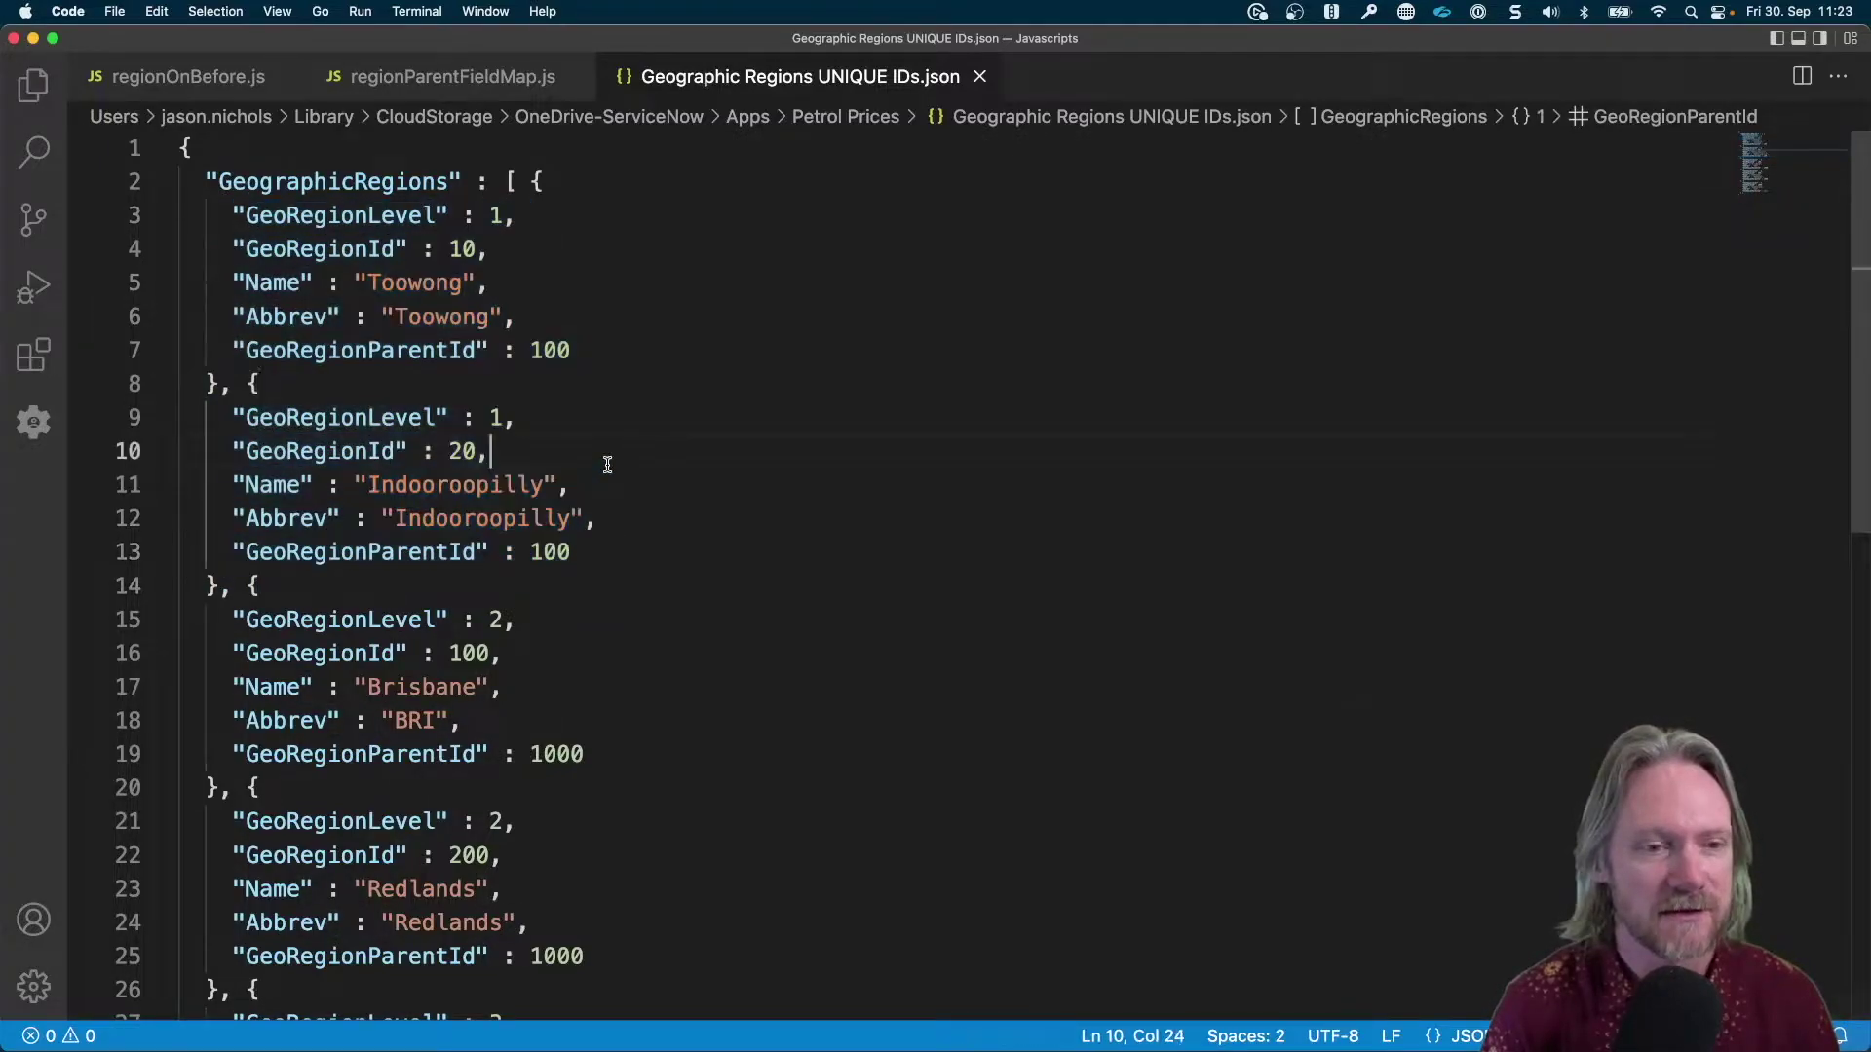
drag(245, 417, 525, 416)
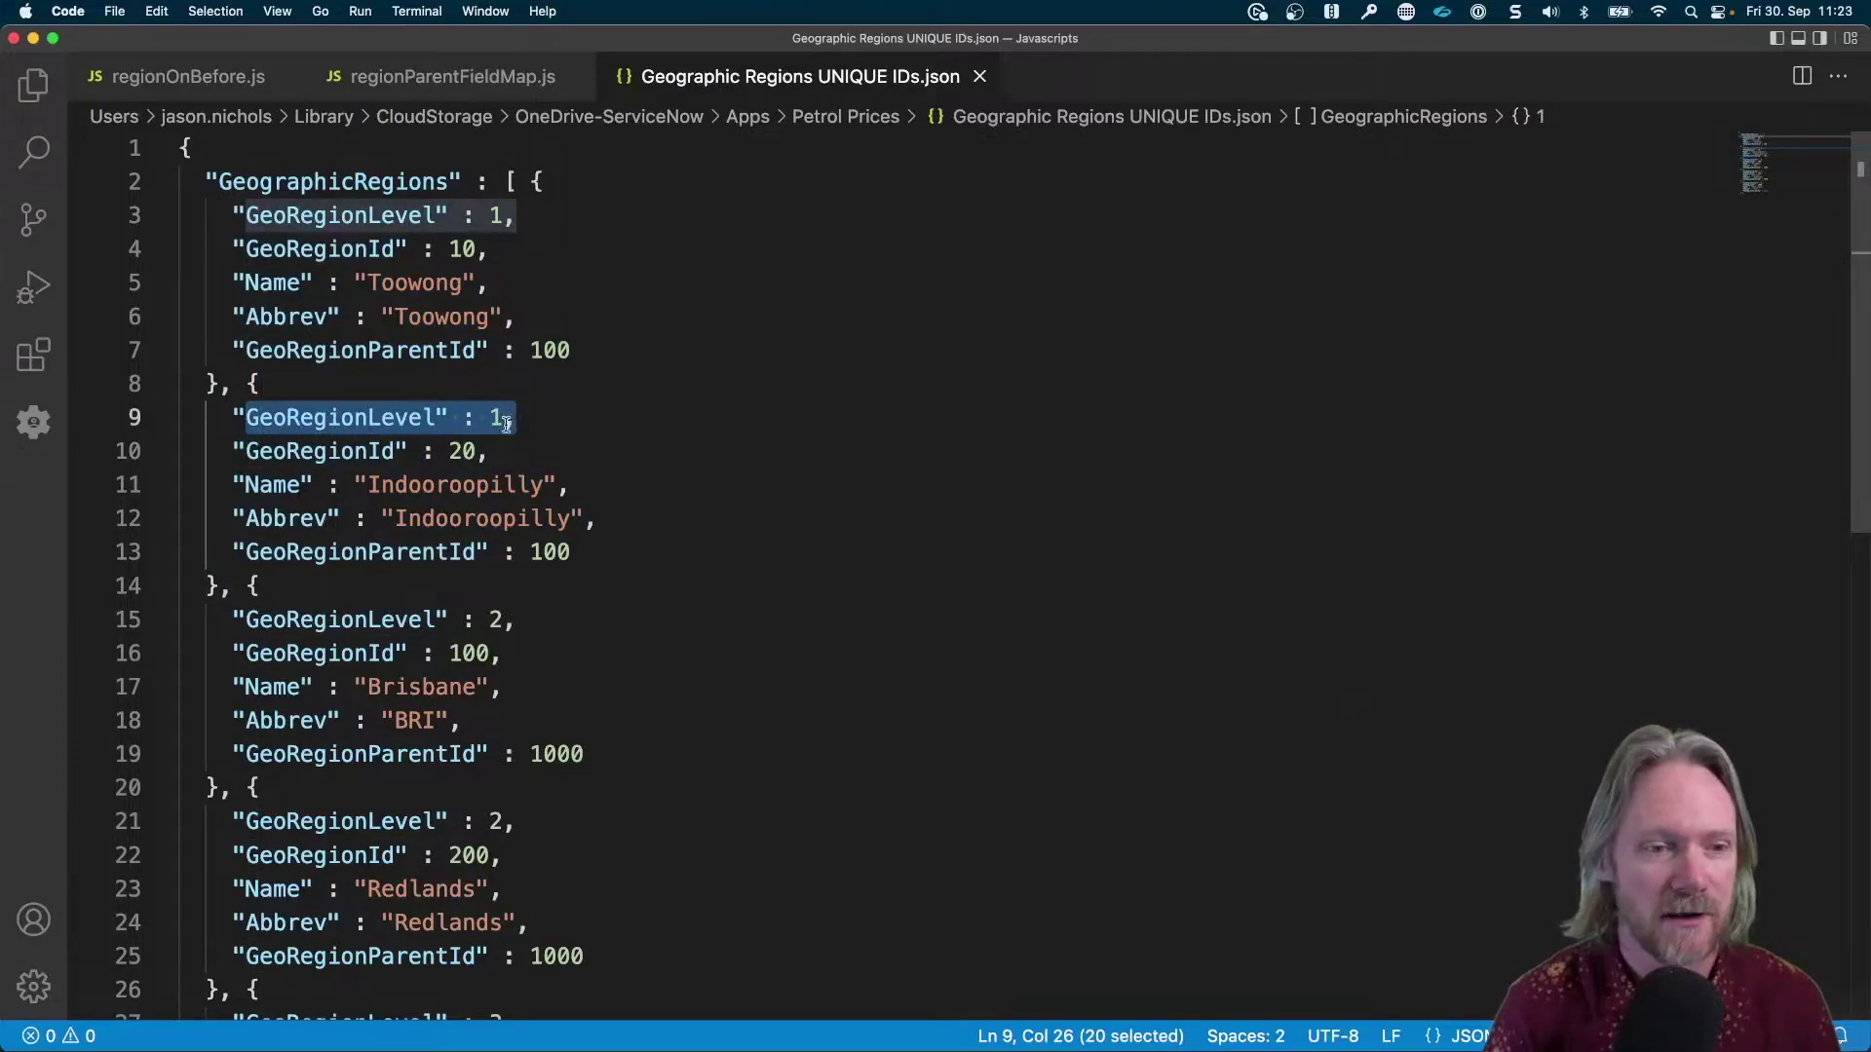
drag(368, 451, 421, 451)
click(406, 482)
key(shift+Right)
drag(381, 551, 583, 560)
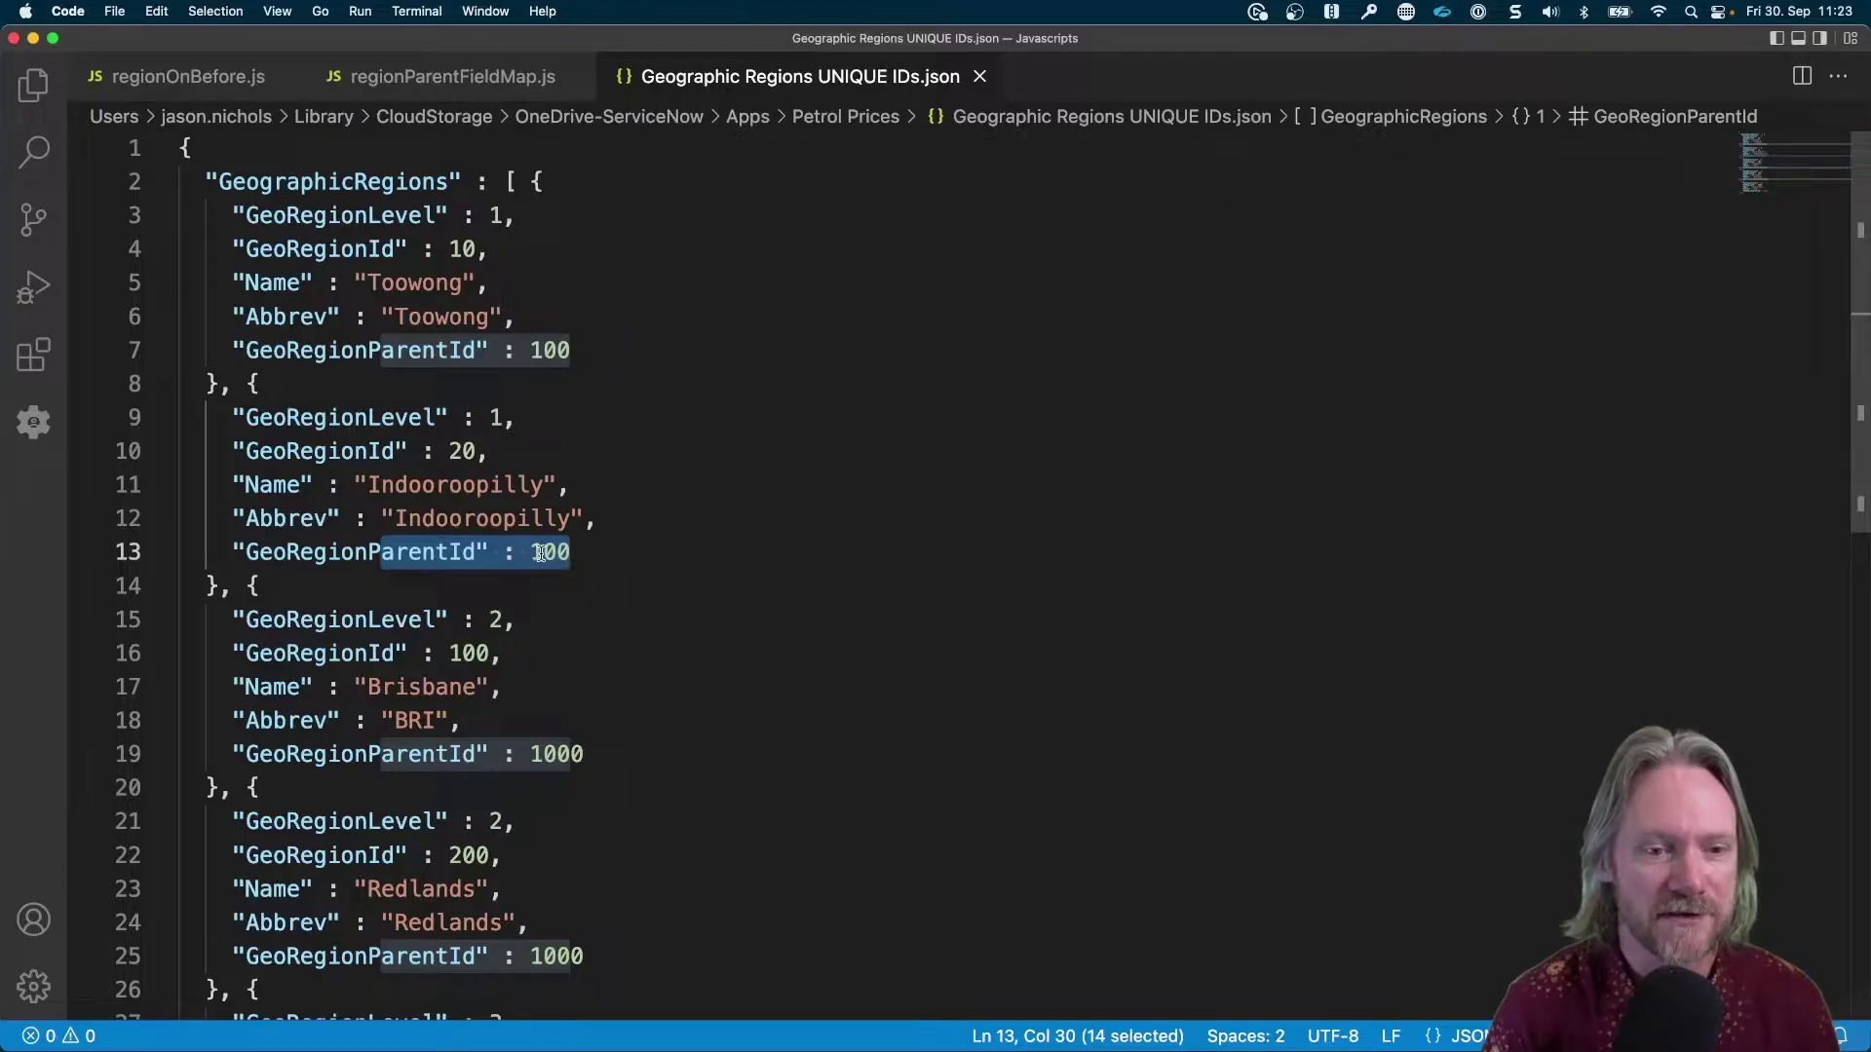
- Trace the parent hierarchy in the JSON file from Indooroopilly through the Brisbane entry to the Queensland entry's GeoRegionId
scroll(598, 552, down, 5)
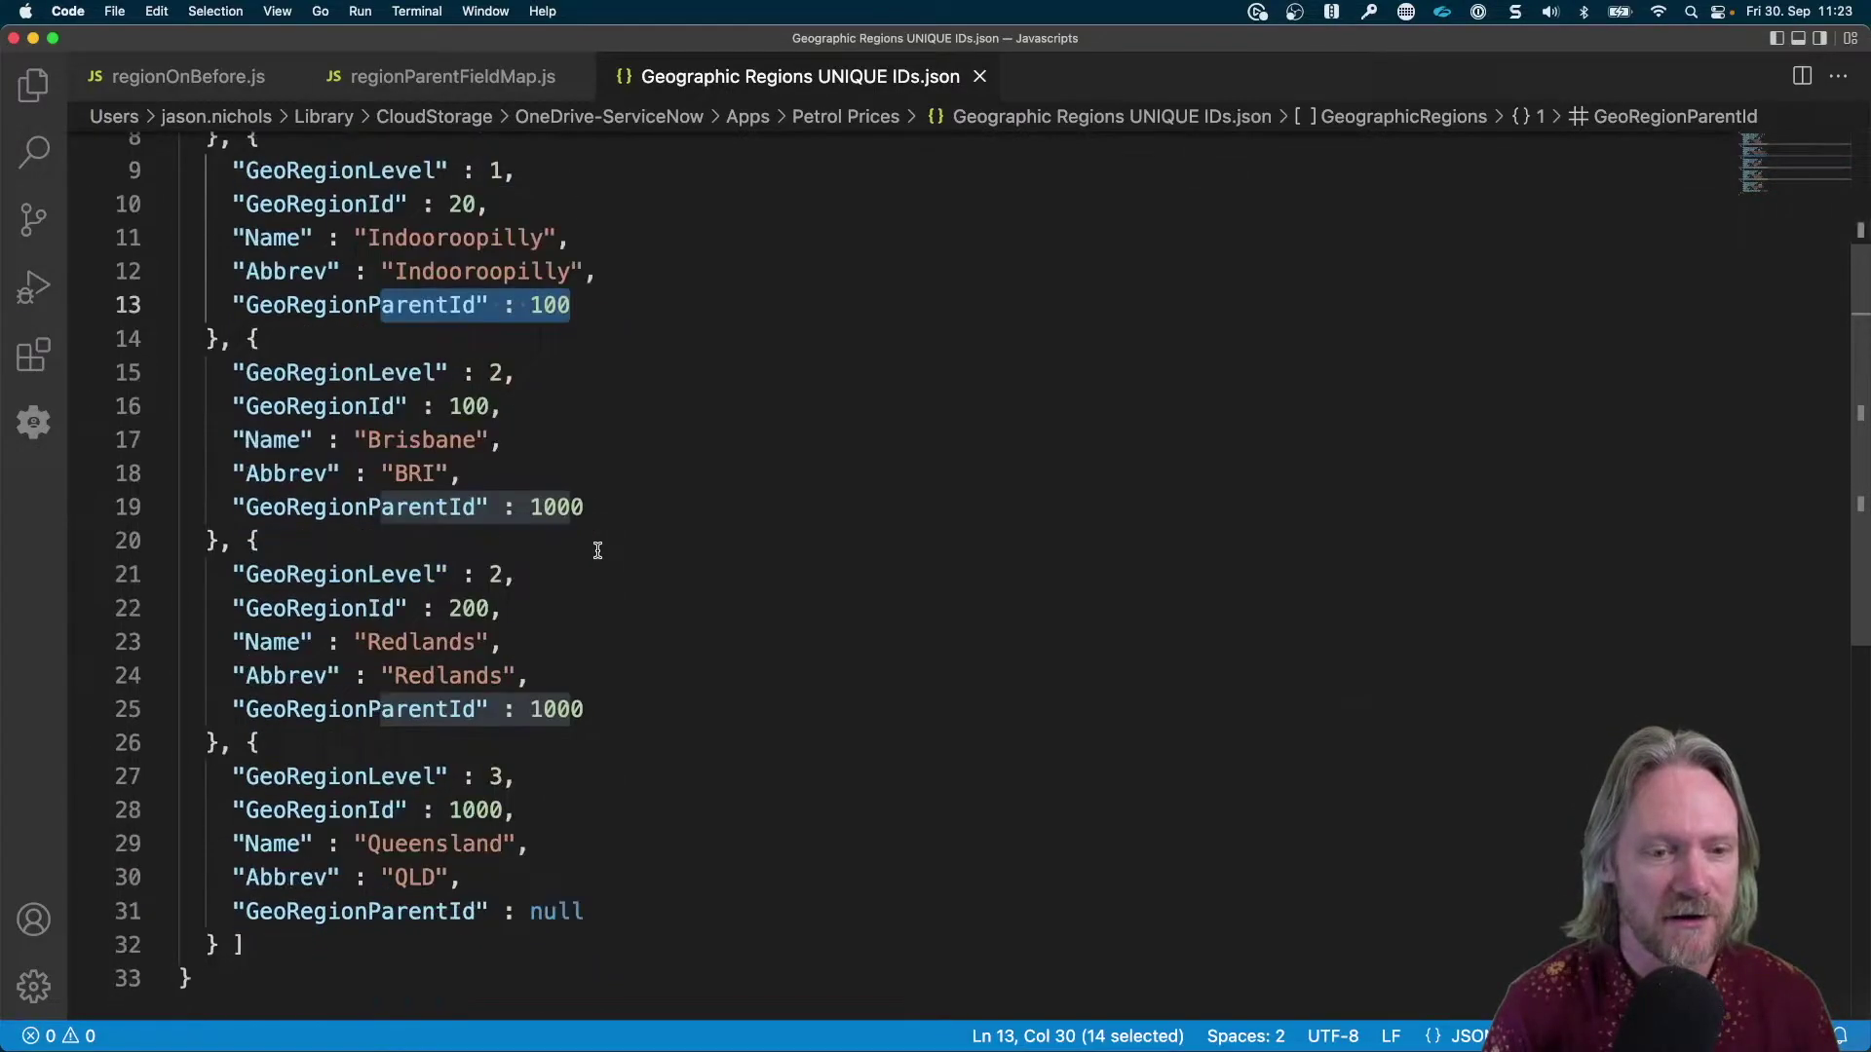
click(417, 296)
drag(356, 324, 463, 359)
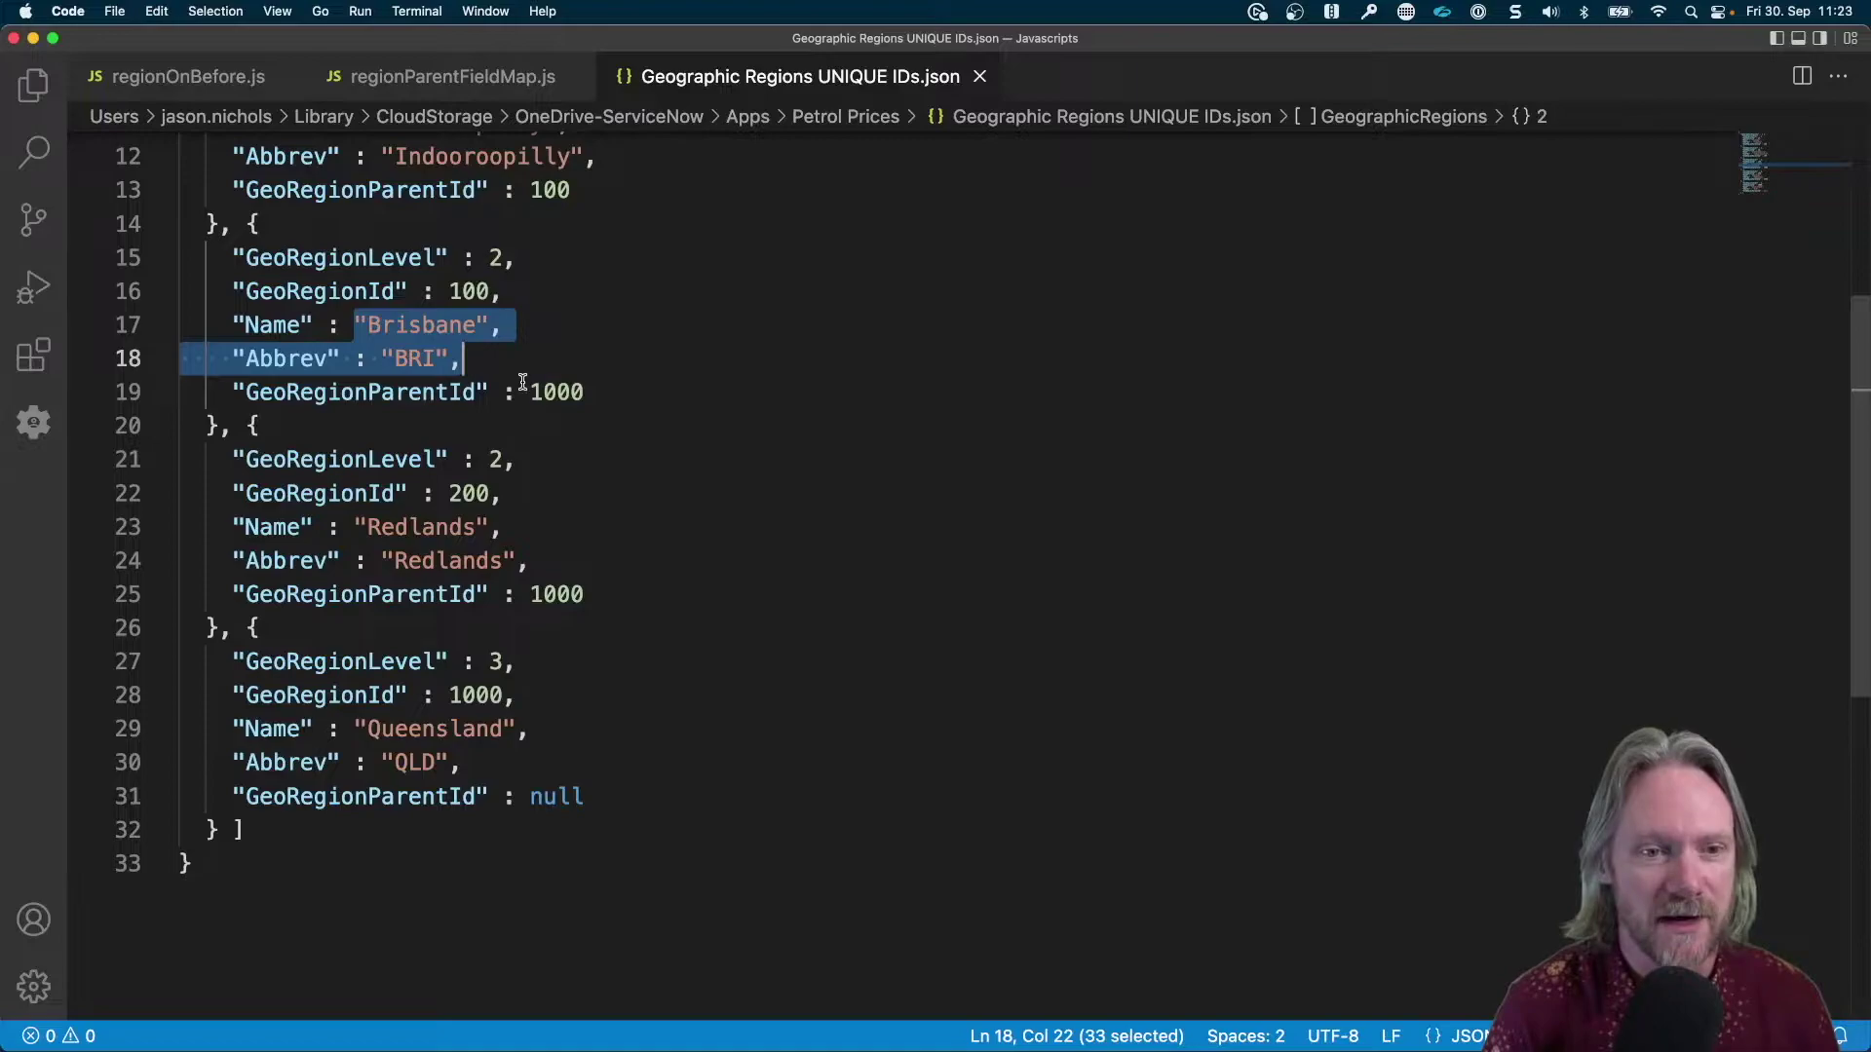
drag(532, 390, 605, 390)
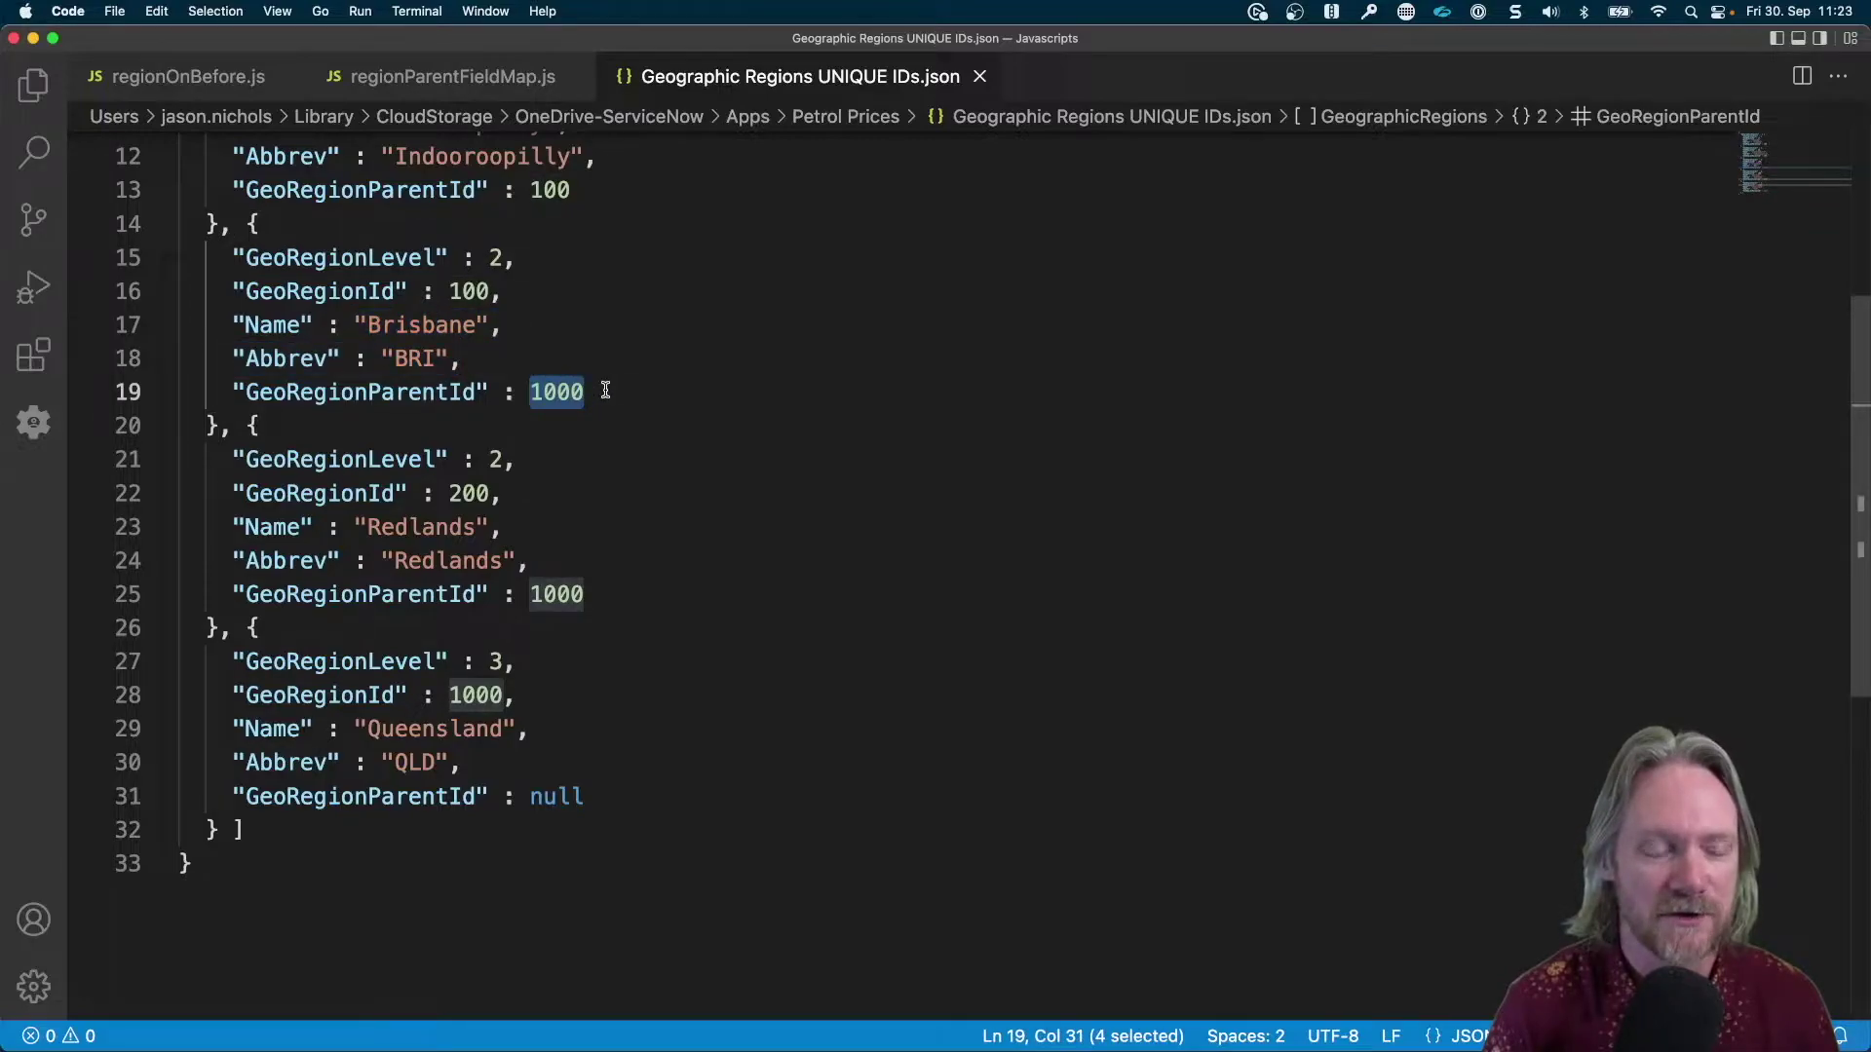
drag(449, 695, 519, 695)
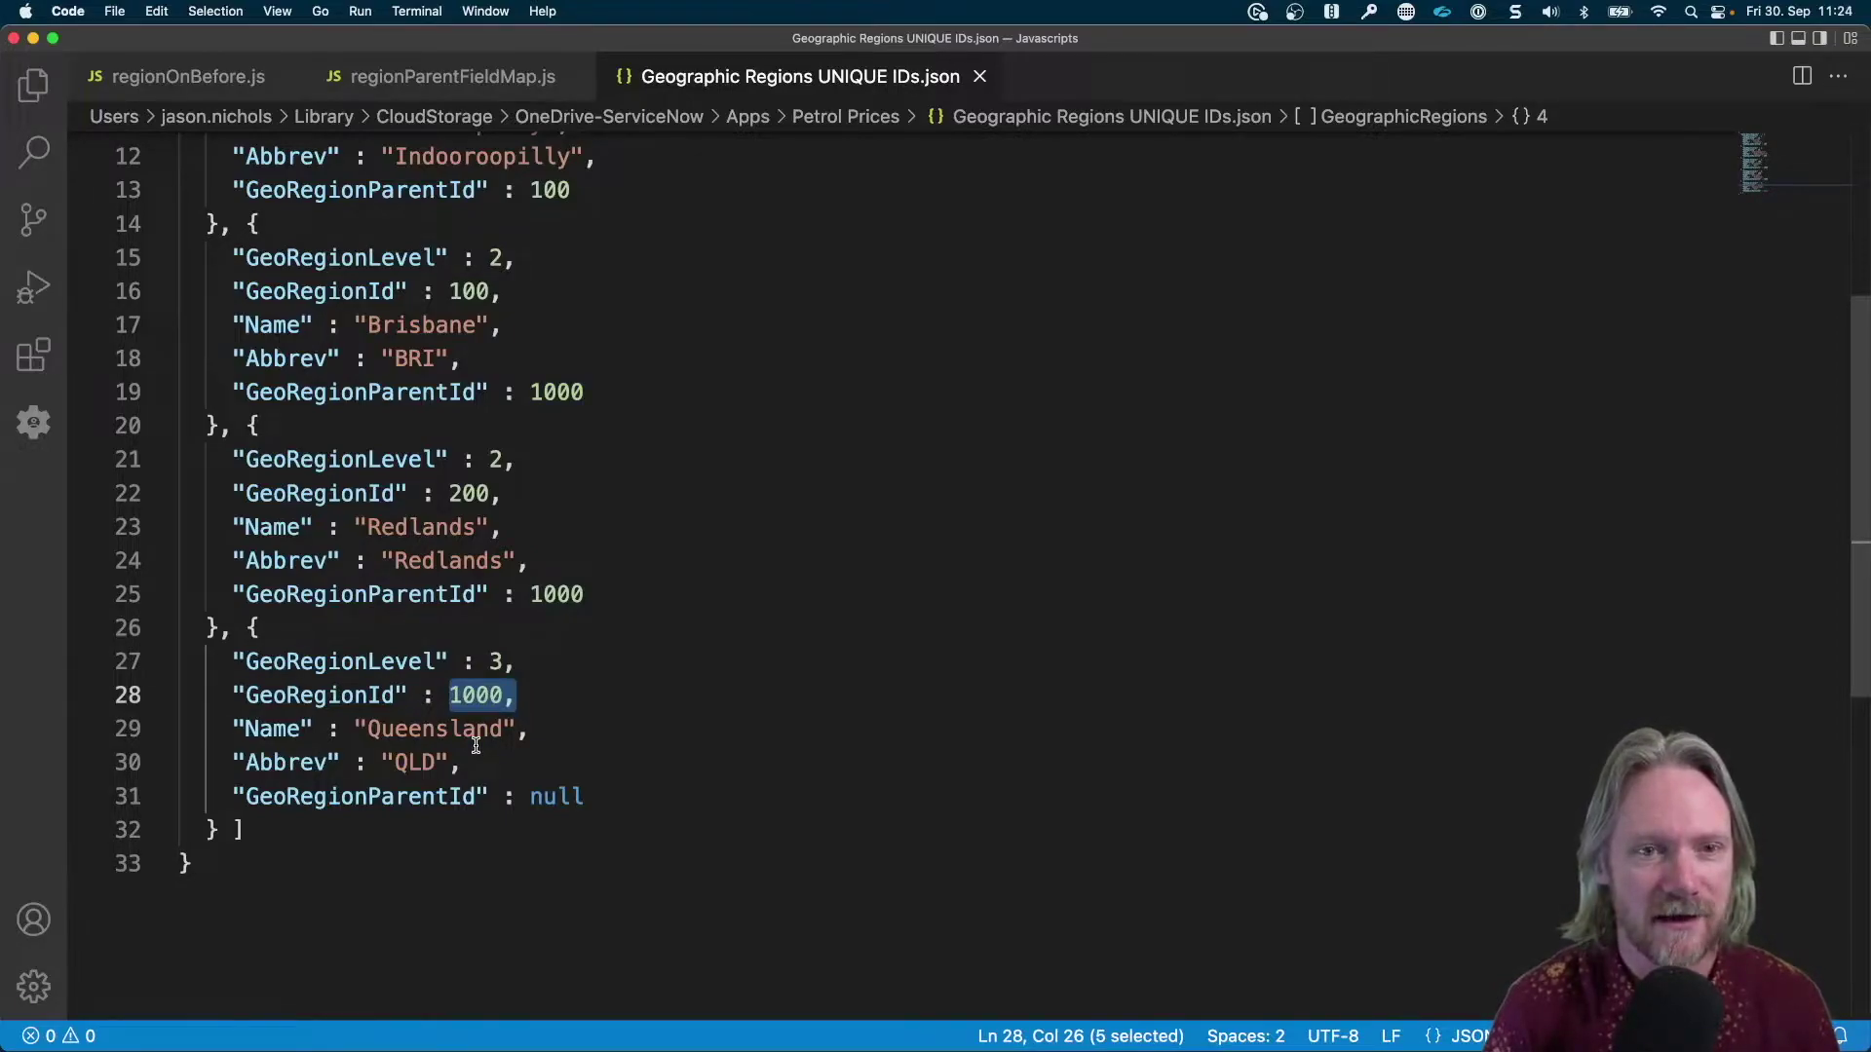
scroll(704, 637, up, 4)
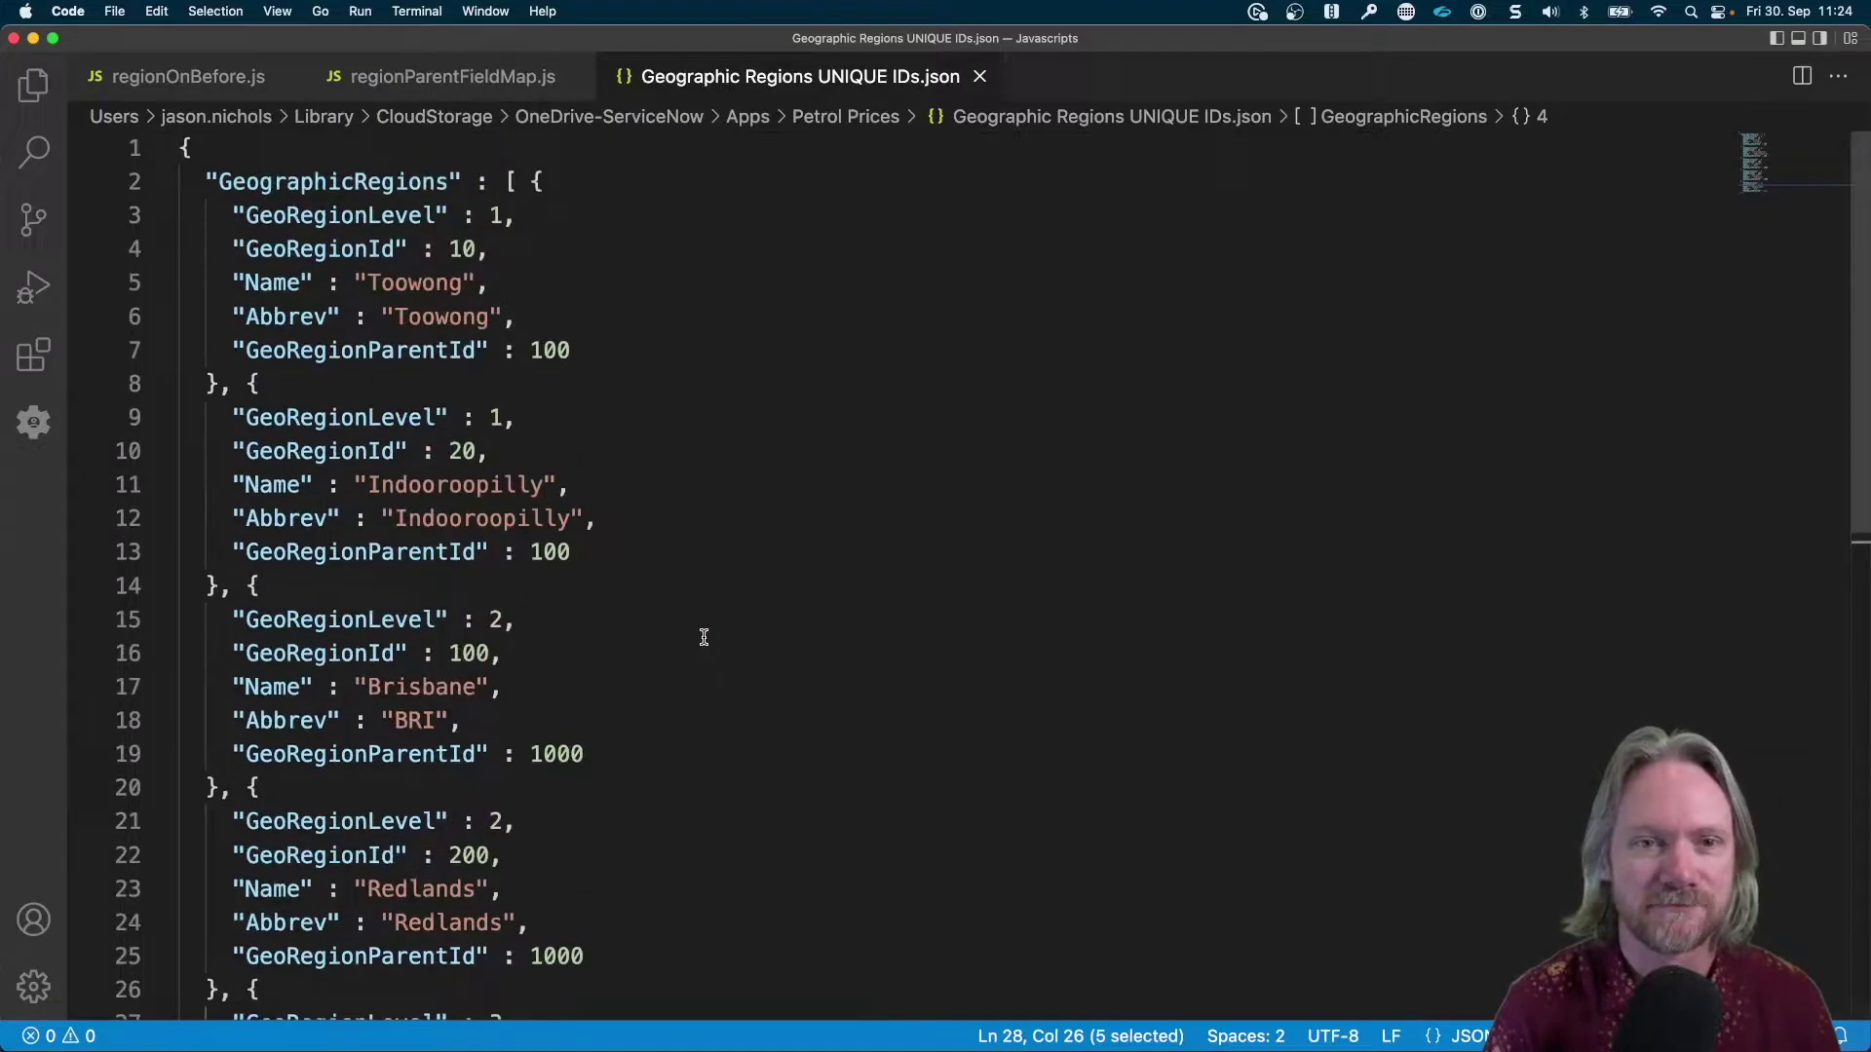
- Switch back to Chrome and examine the Path for each row value in the Regions - Unique IDs data source
key(super+Tab)
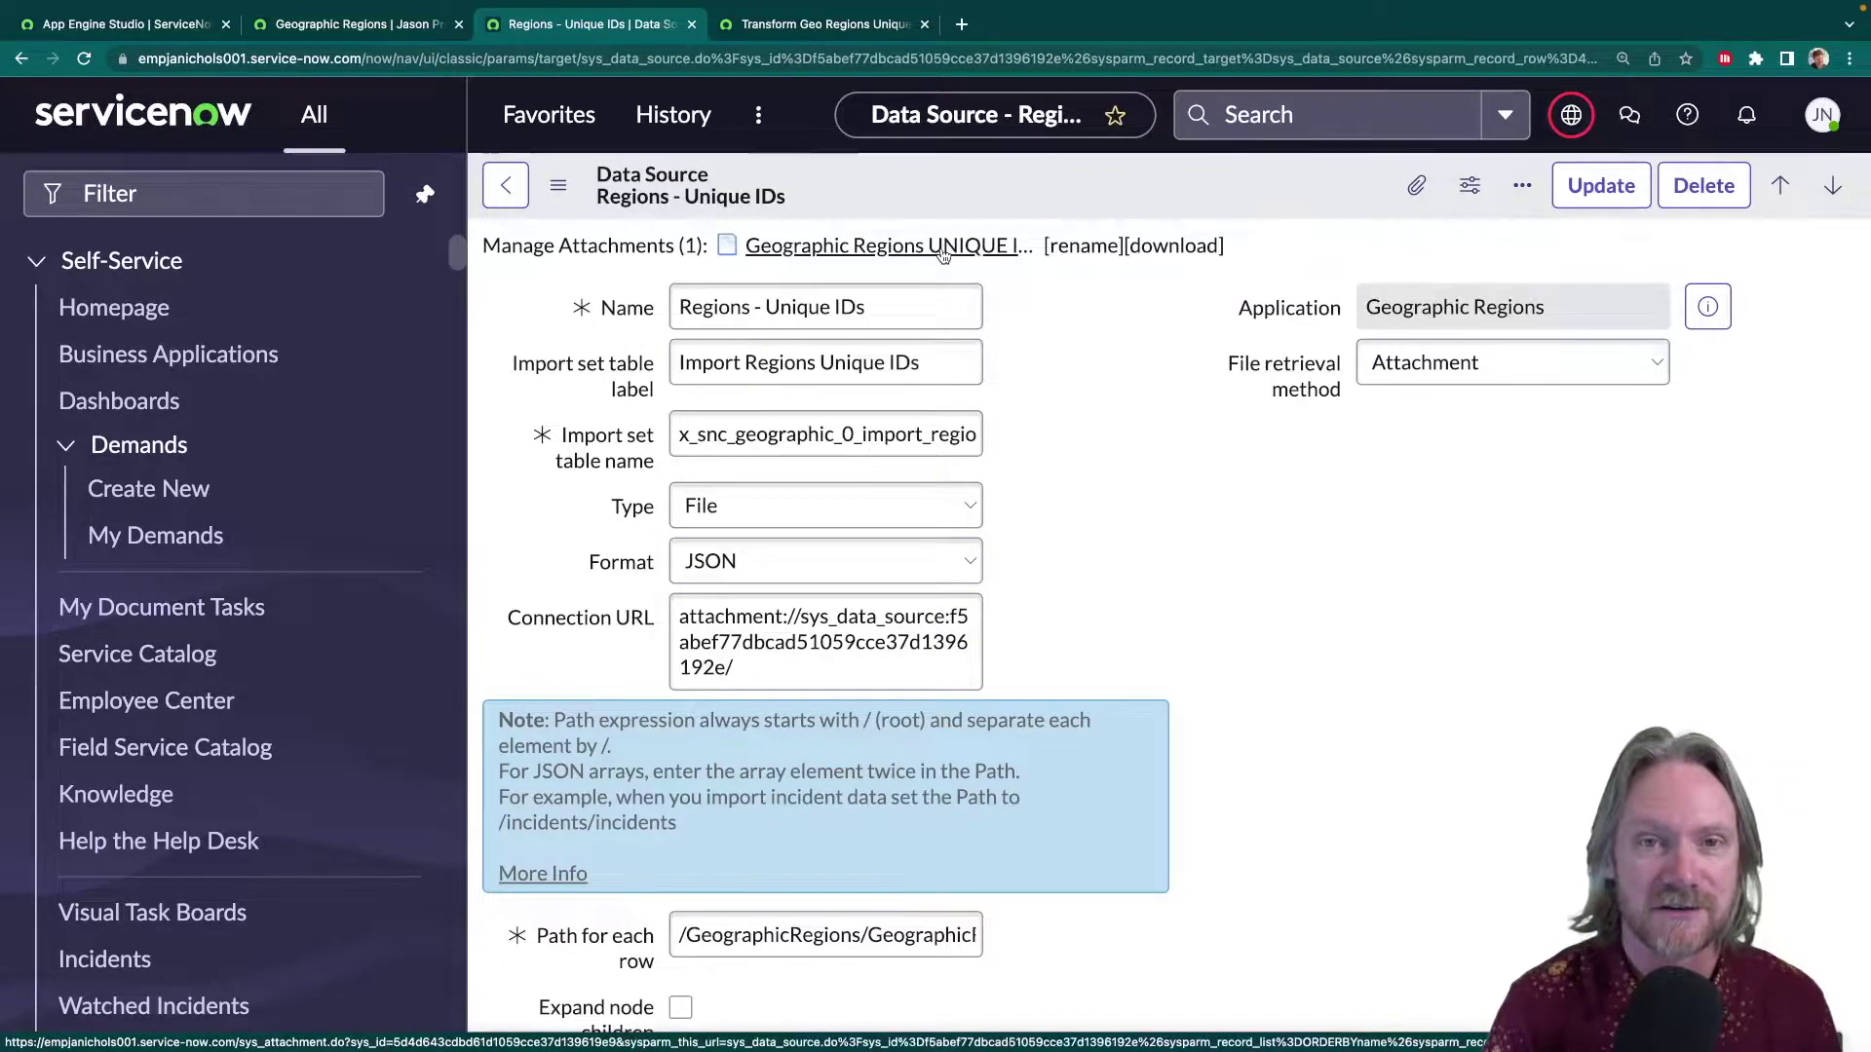
scroll(1063, 456, down, 4)
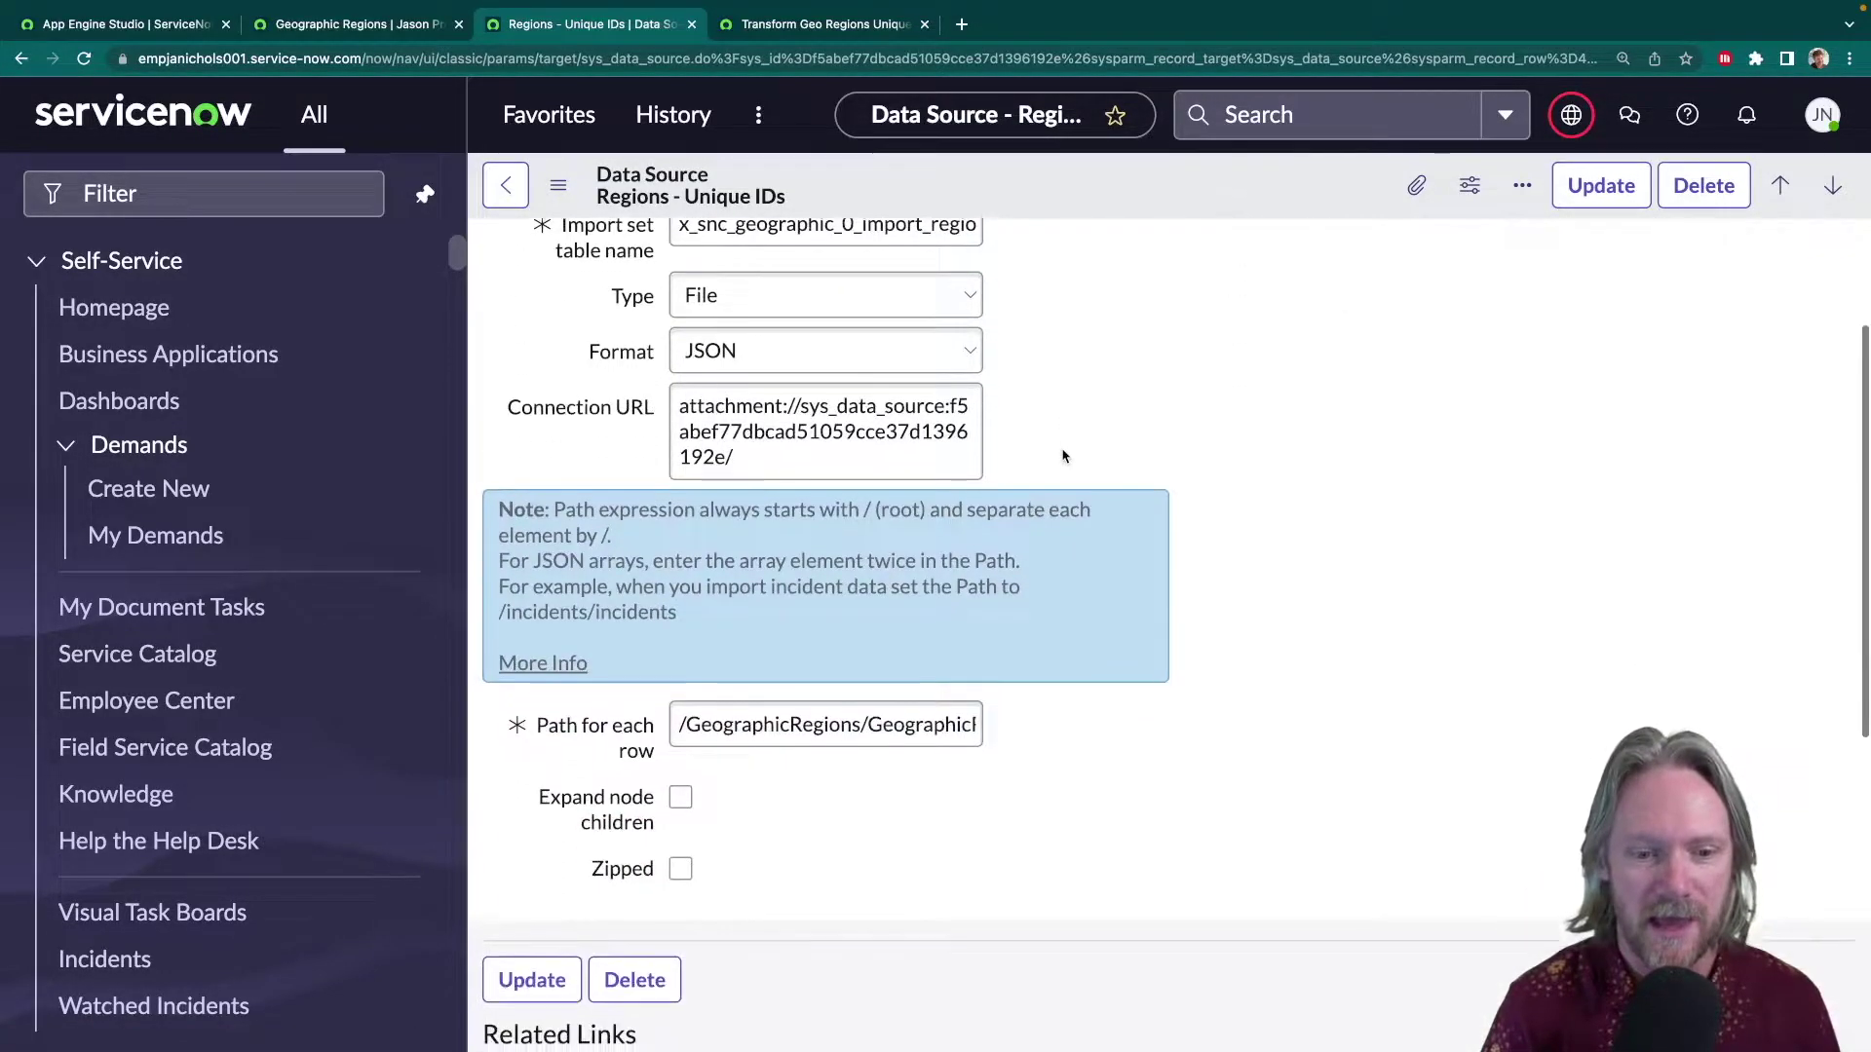
scroll(1063, 456, down, 1)
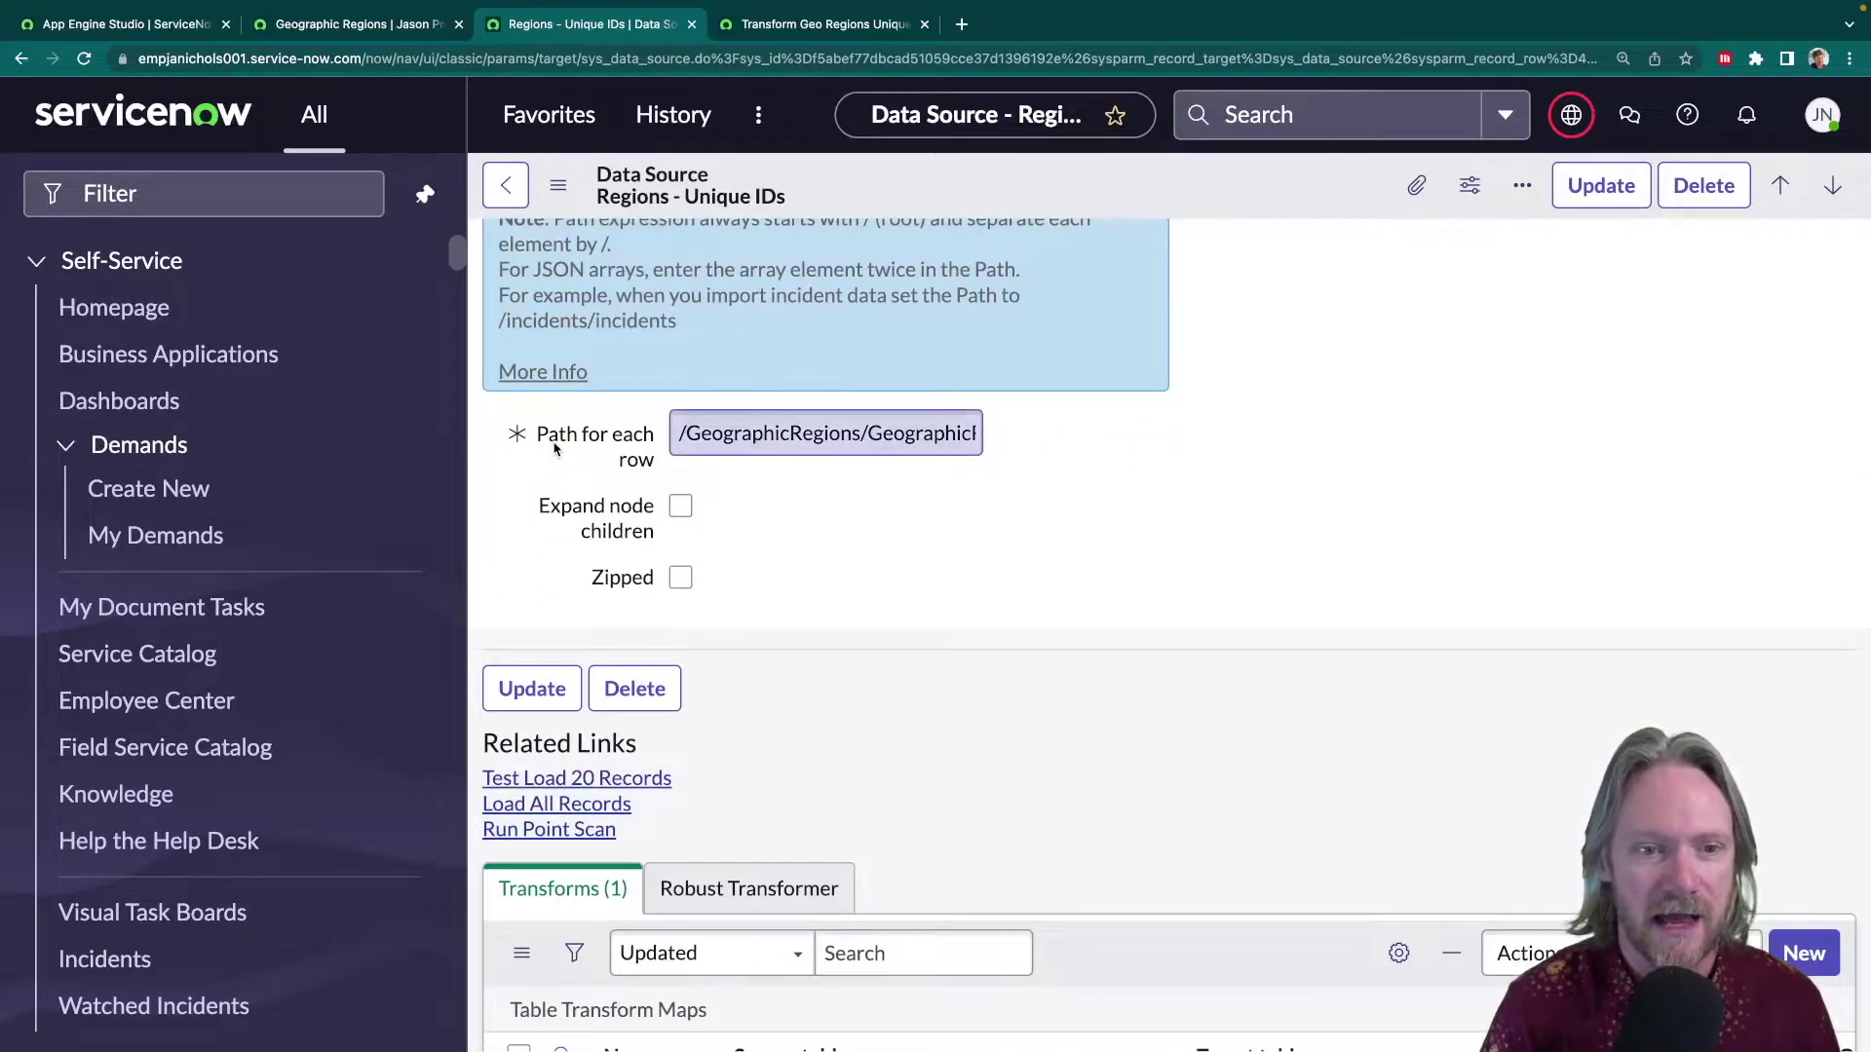
mouse_move(612, 443)
click(683, 435)
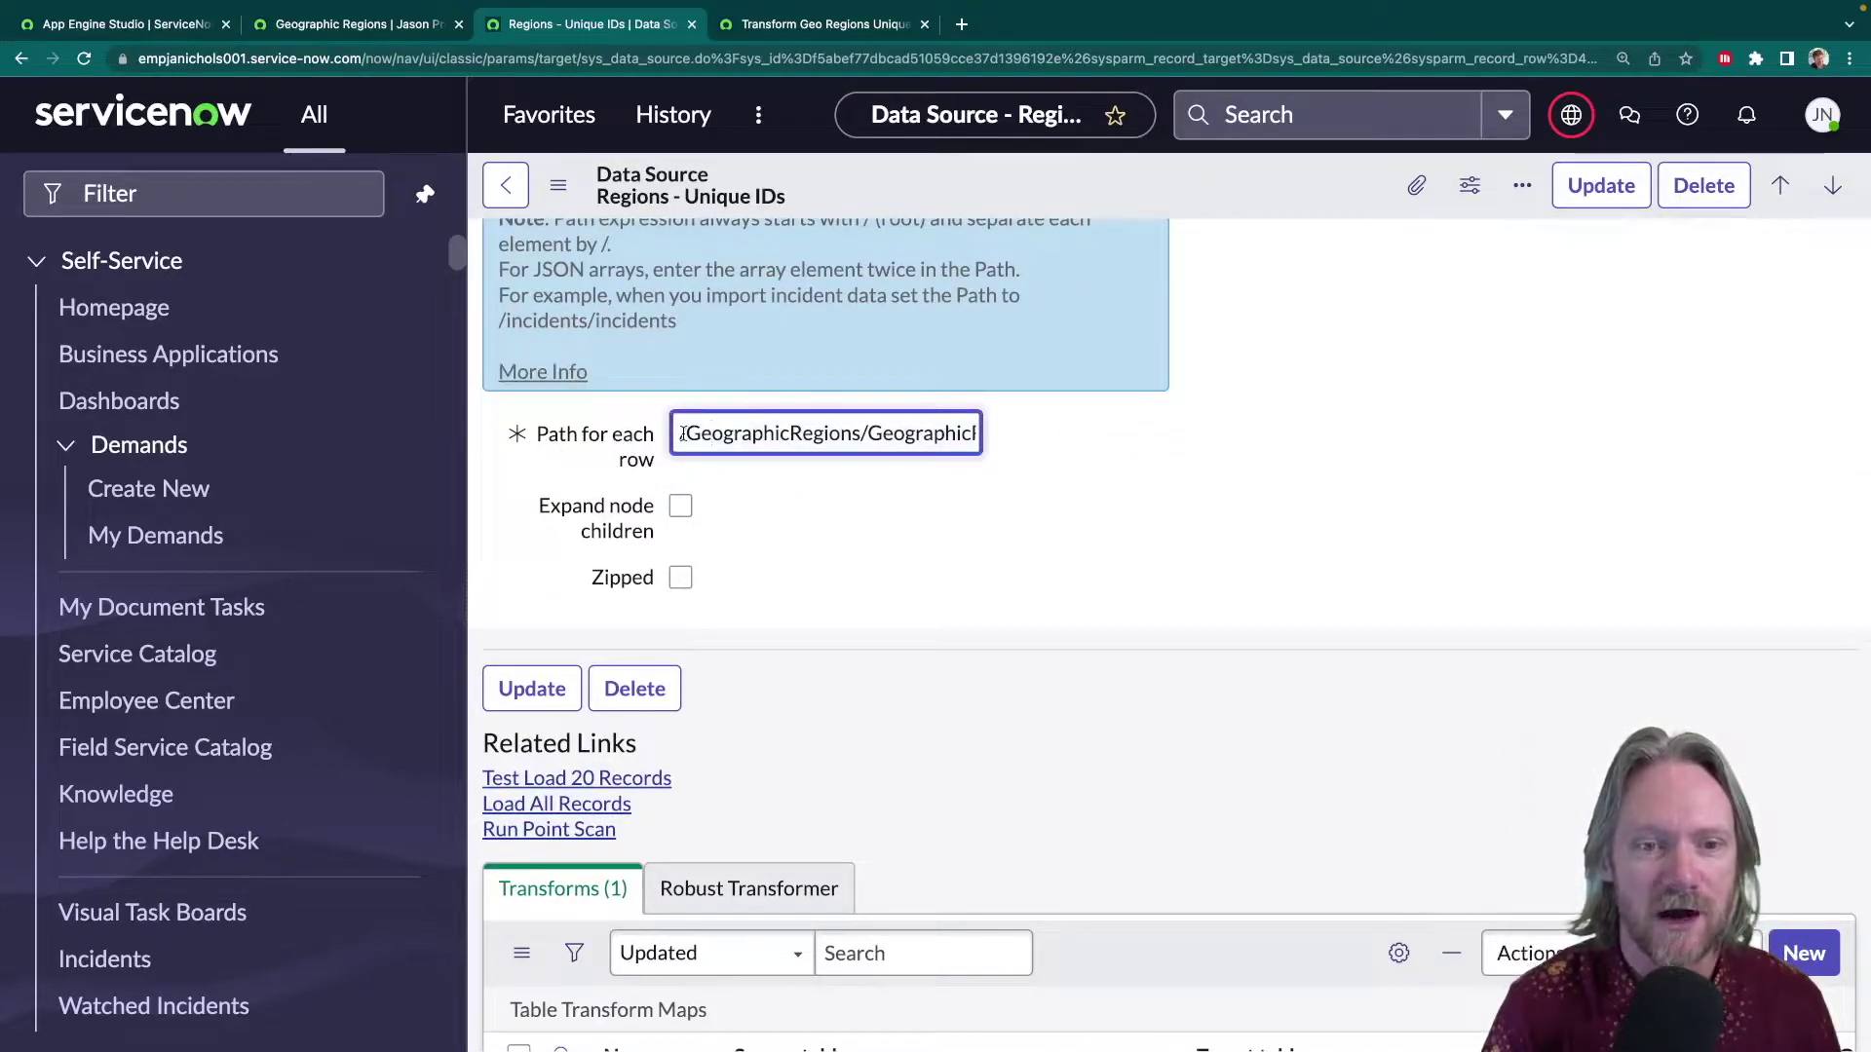
drag(681, 434, 1016, 439)
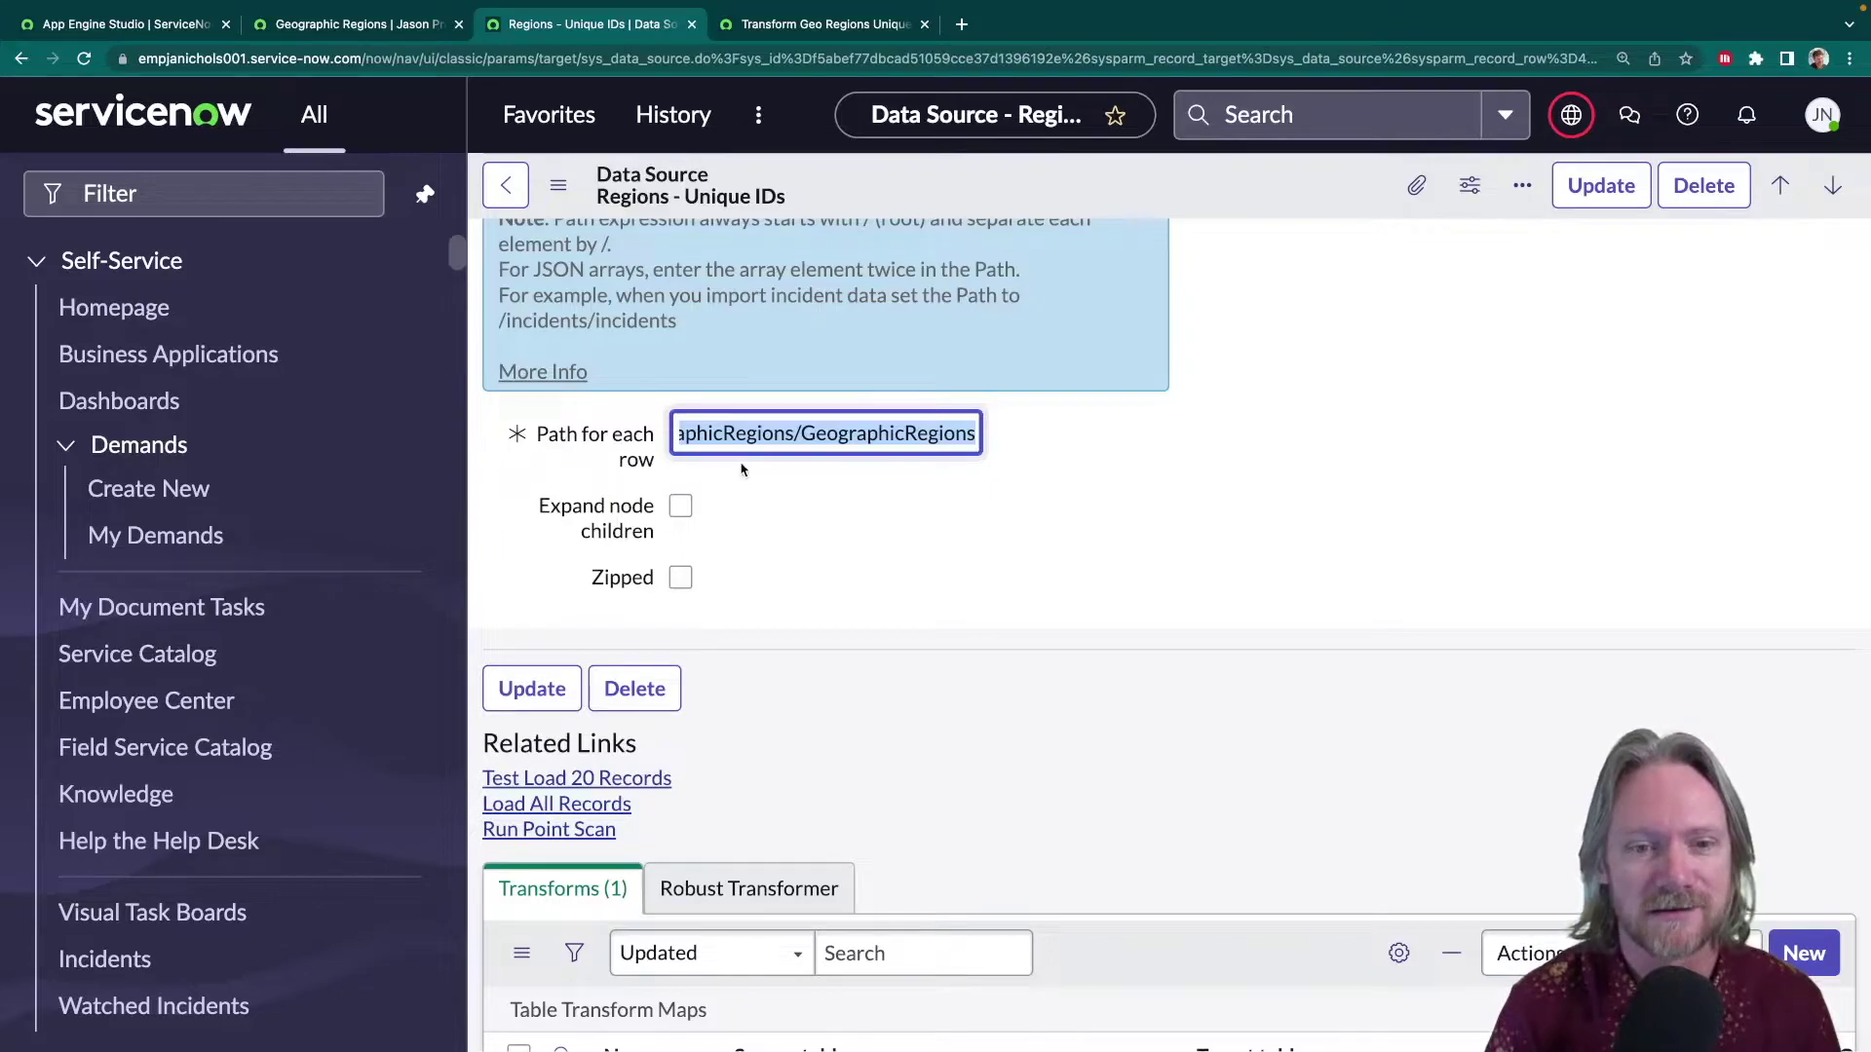
click(762, 438)
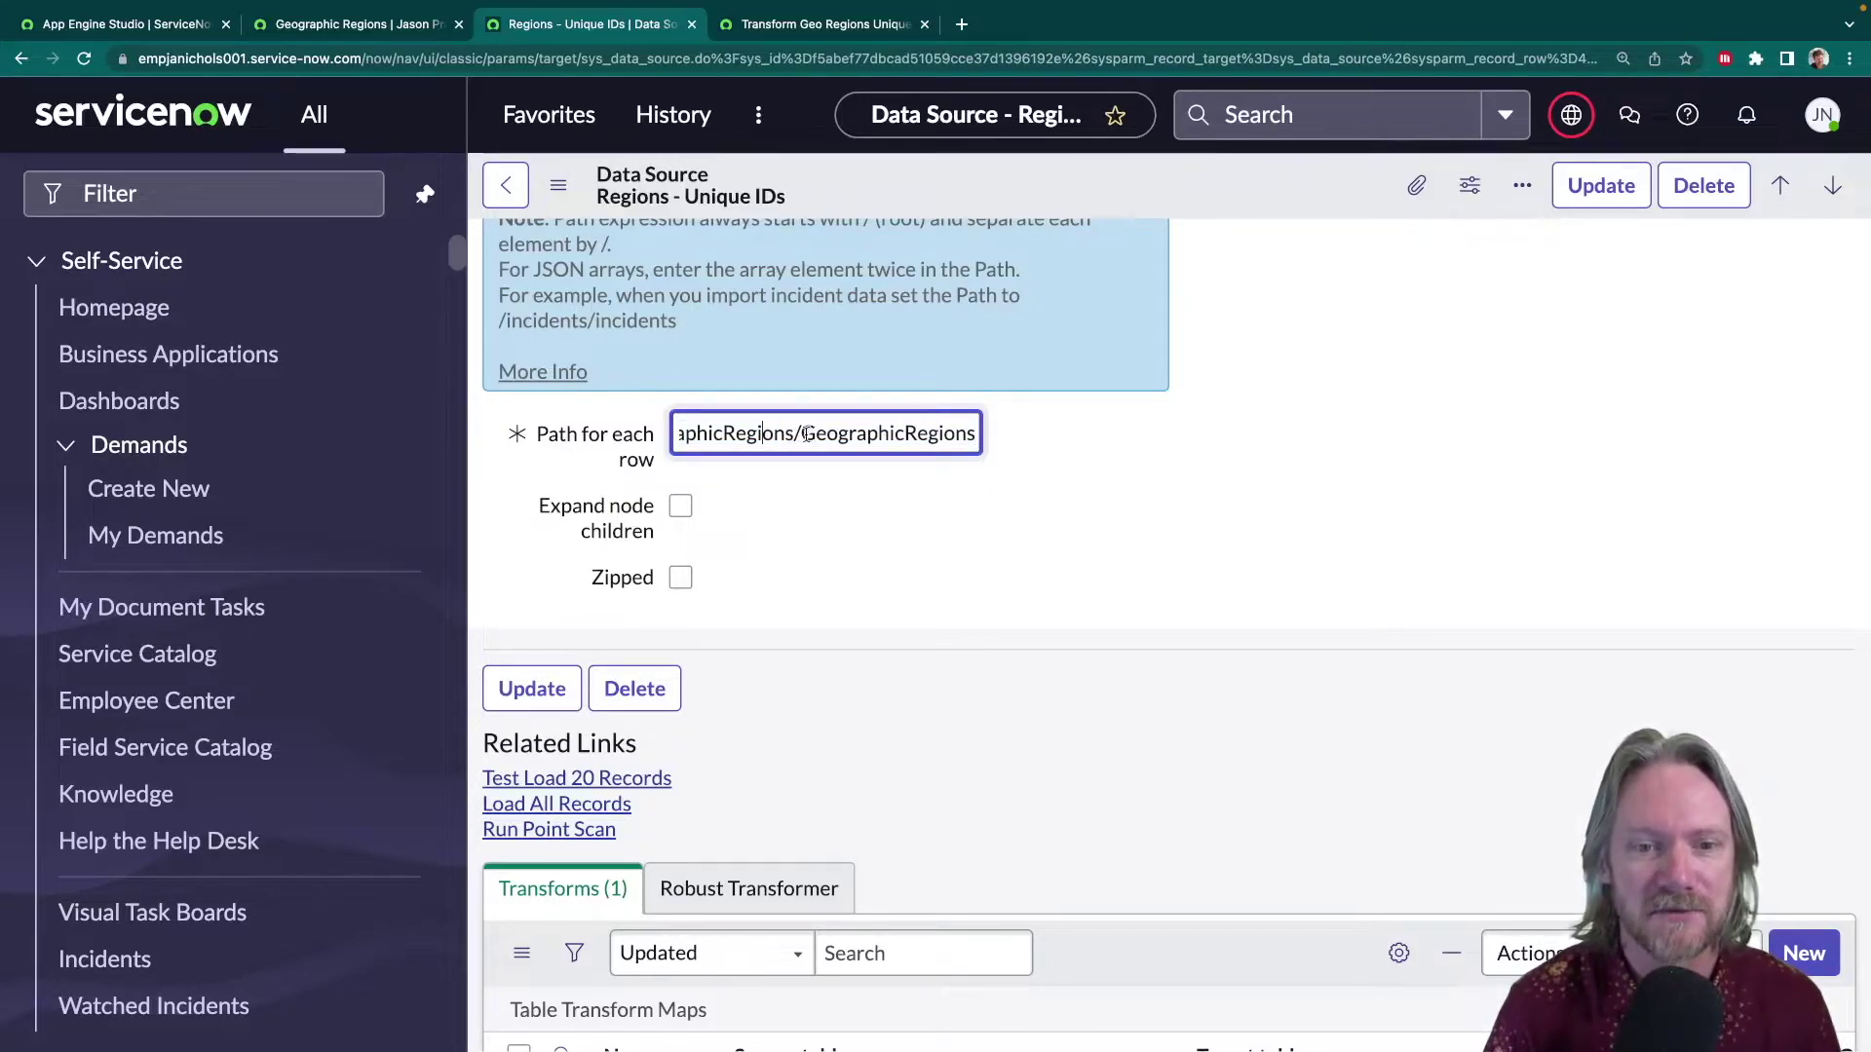
drag(803, 433, 992, 444)
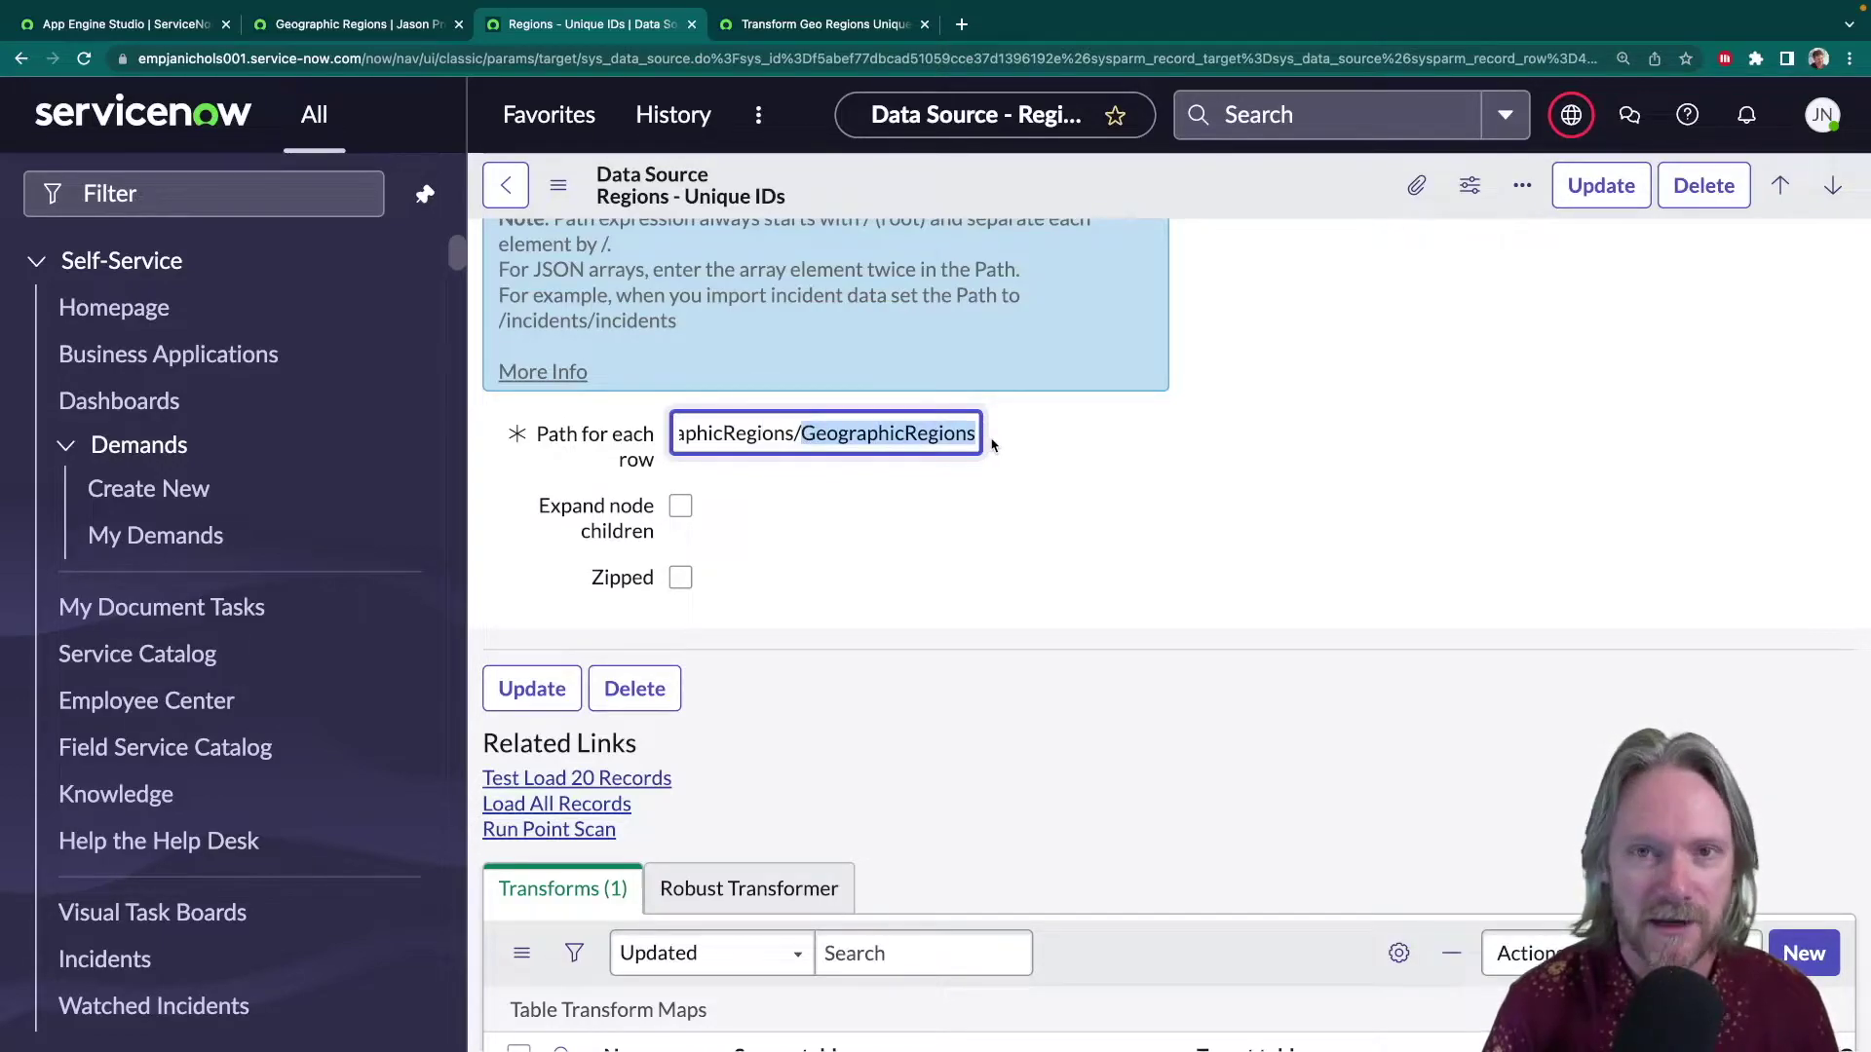
- Switch to Visual Studio Code and highlight the GeographicRegions array name in the JSON file to compare it with the row path
click(370, 25)
key(super+Tab)
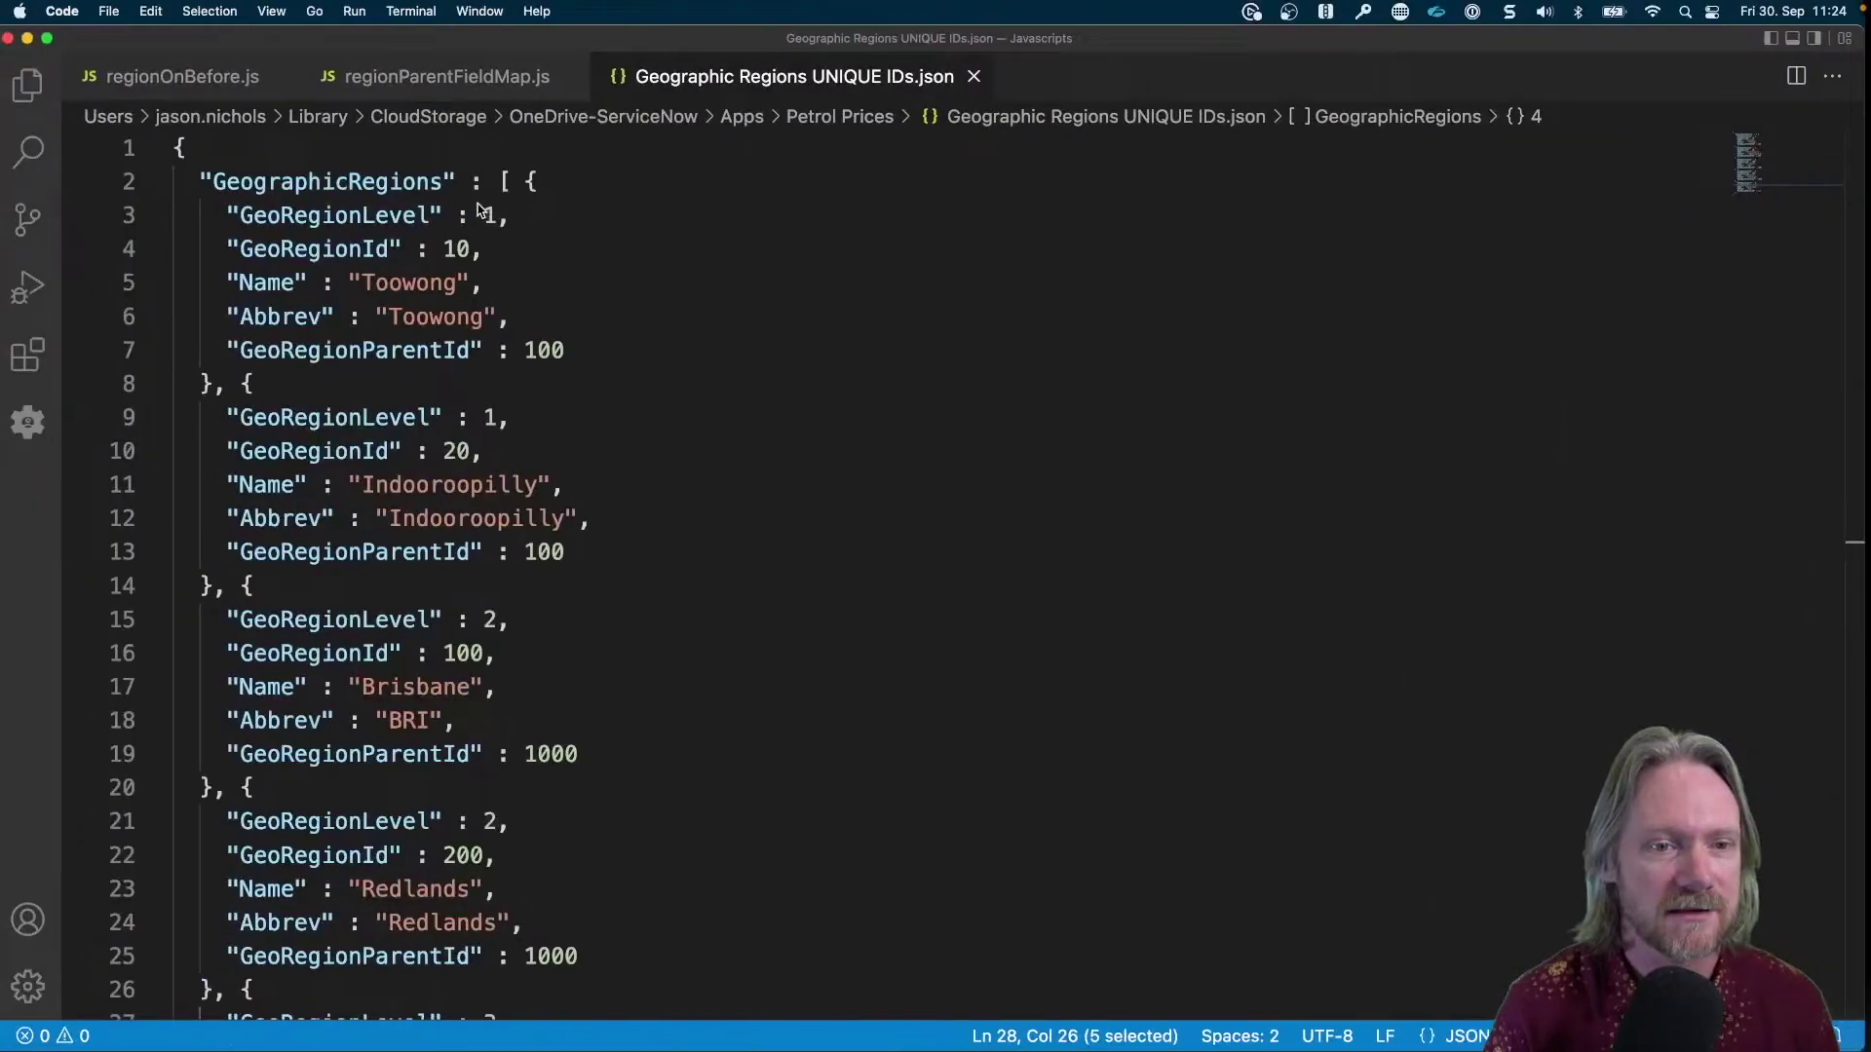
double_click(319, 182)
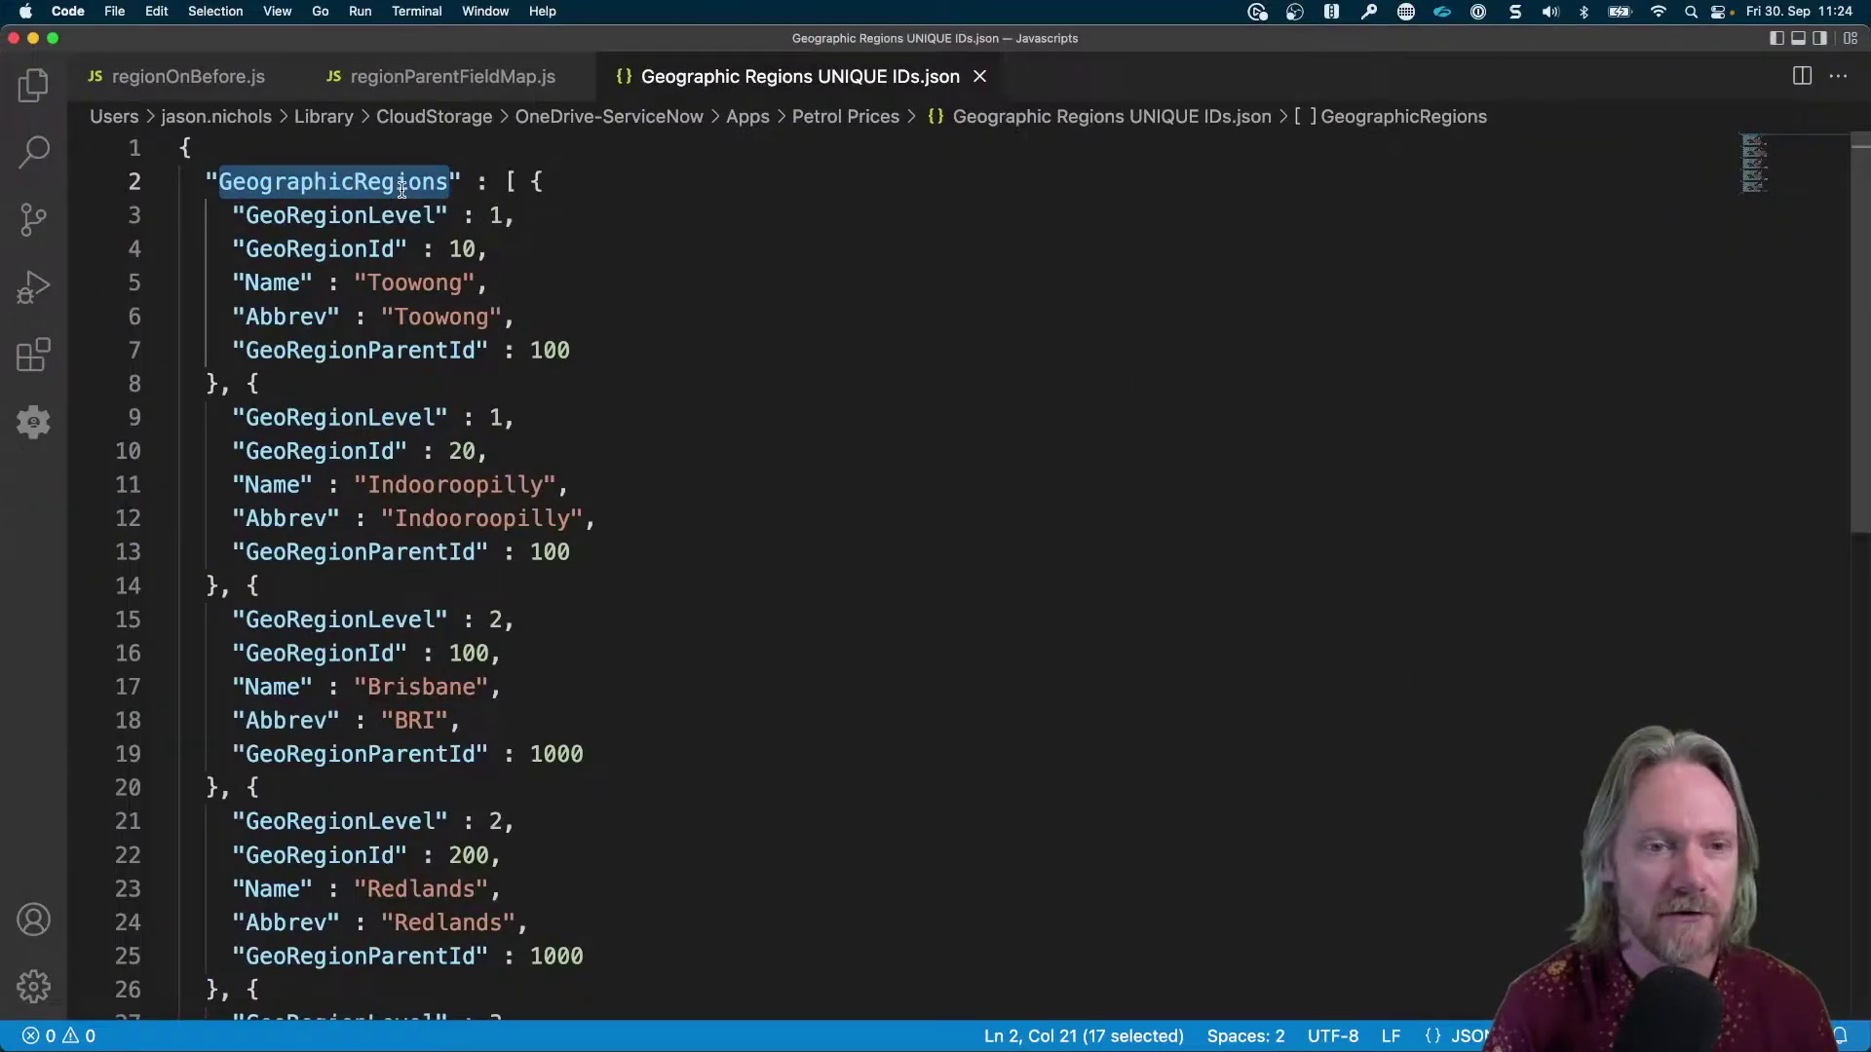
- Return to the Regions - Unique IDs data source in Chrome and view its related table transform maps
key(super+Tab)
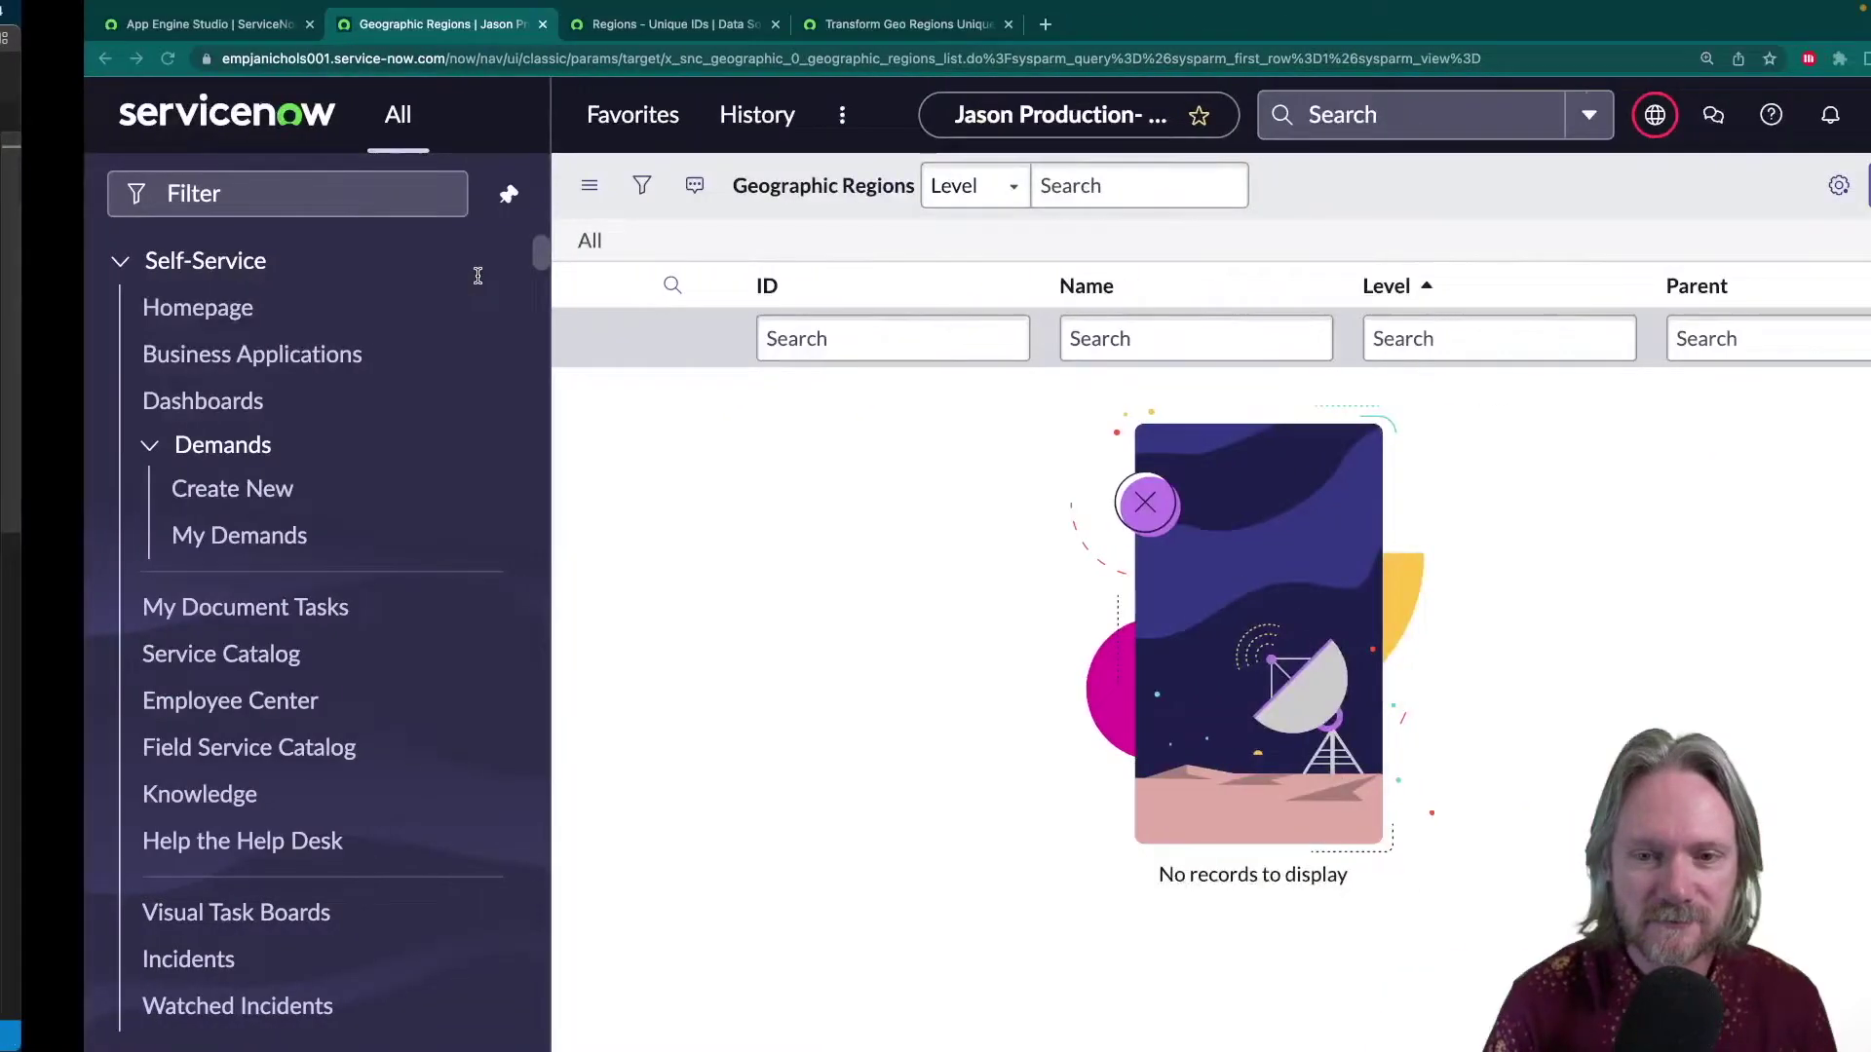
click(600, 29)
scroll(817, 490, down, 2)
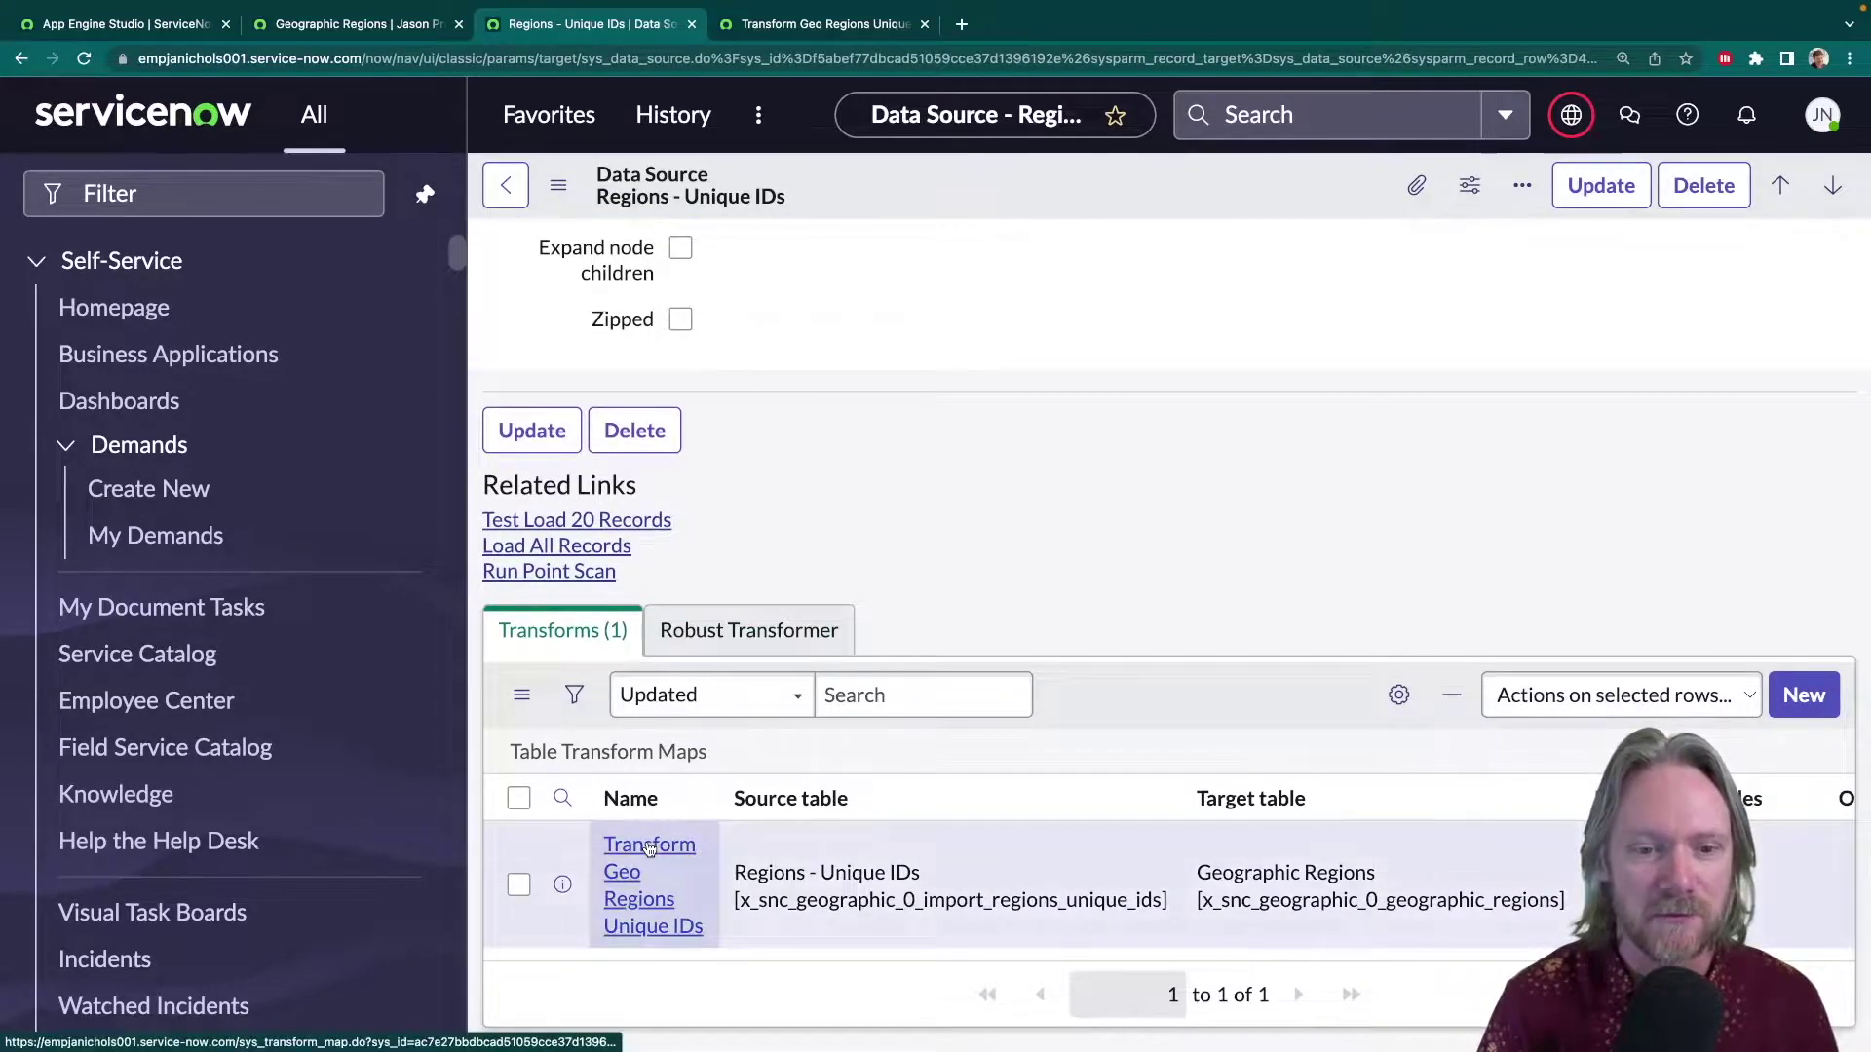
- Examine the Transform Geo Regions Unique IDs field maps, comparing the u_georegionid mapping with Toowong's GeoRegionId in the JSON file in Visual Studio Code
click(801, 33)
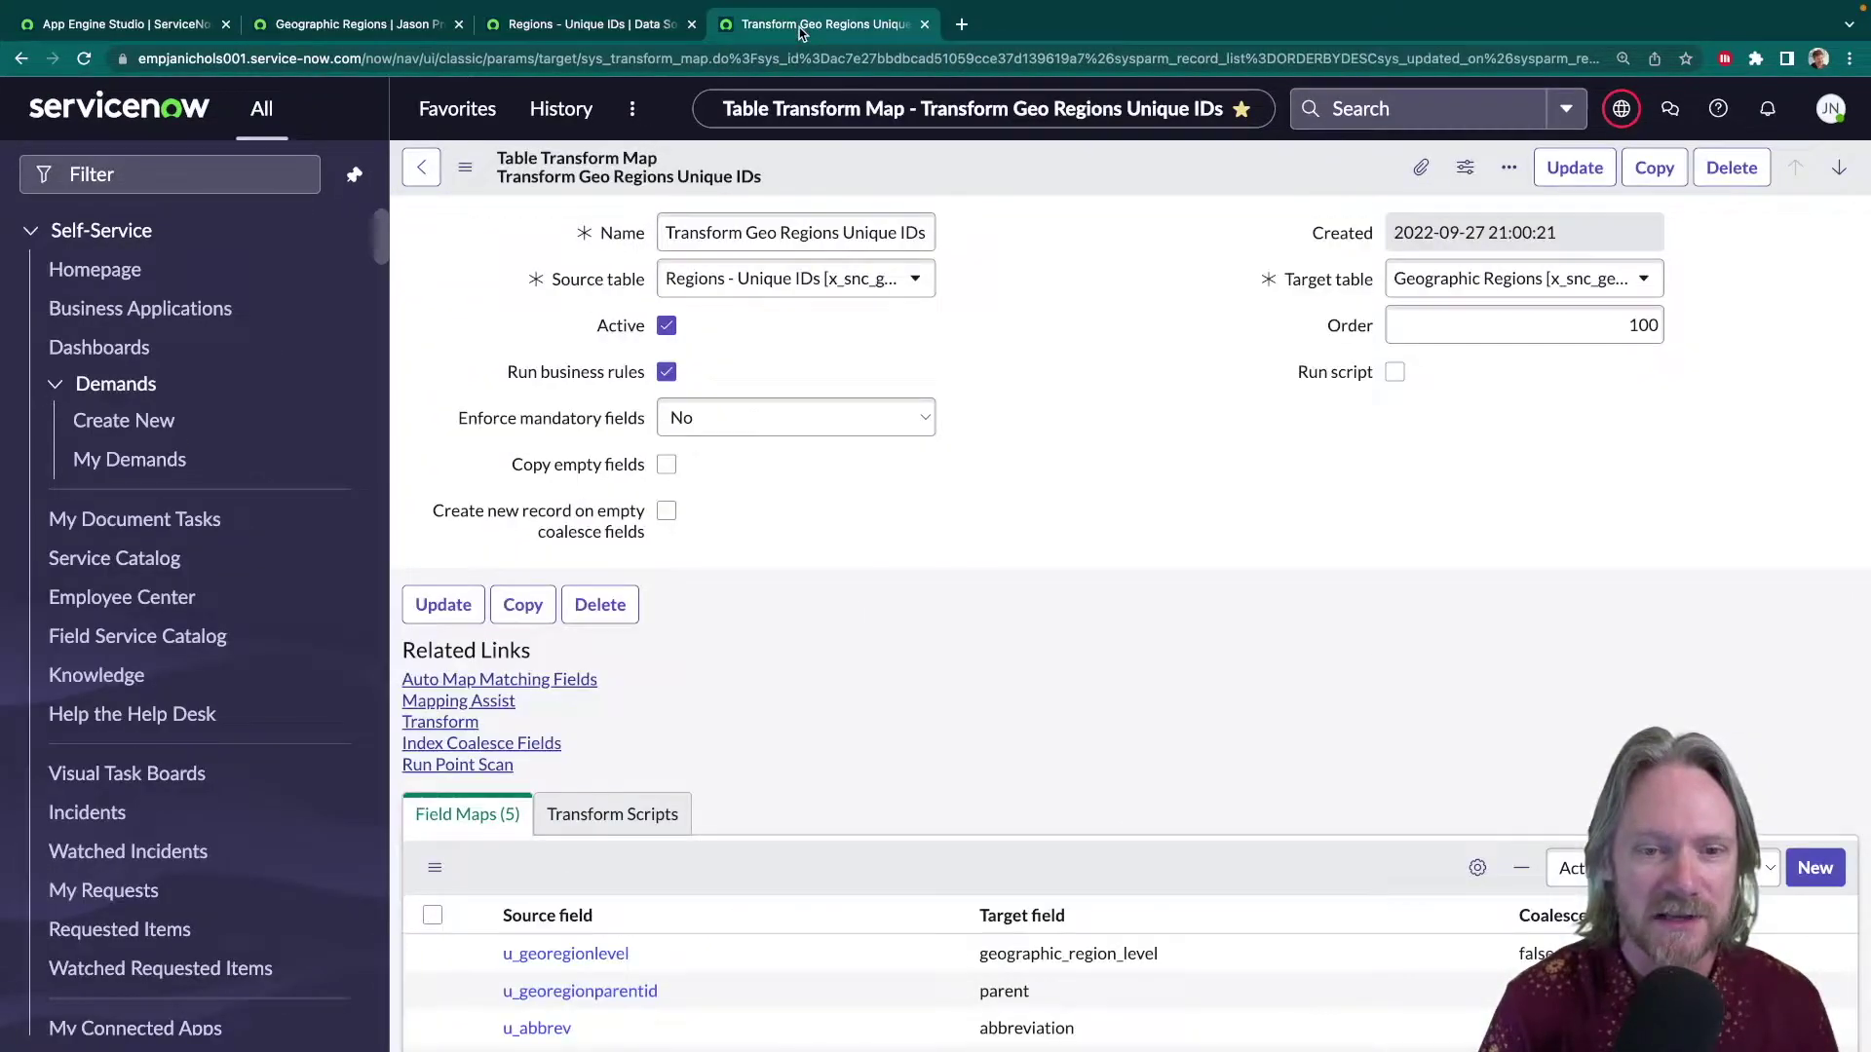
key(ctrl+plus)
scroll(1088, 438, down, 4)
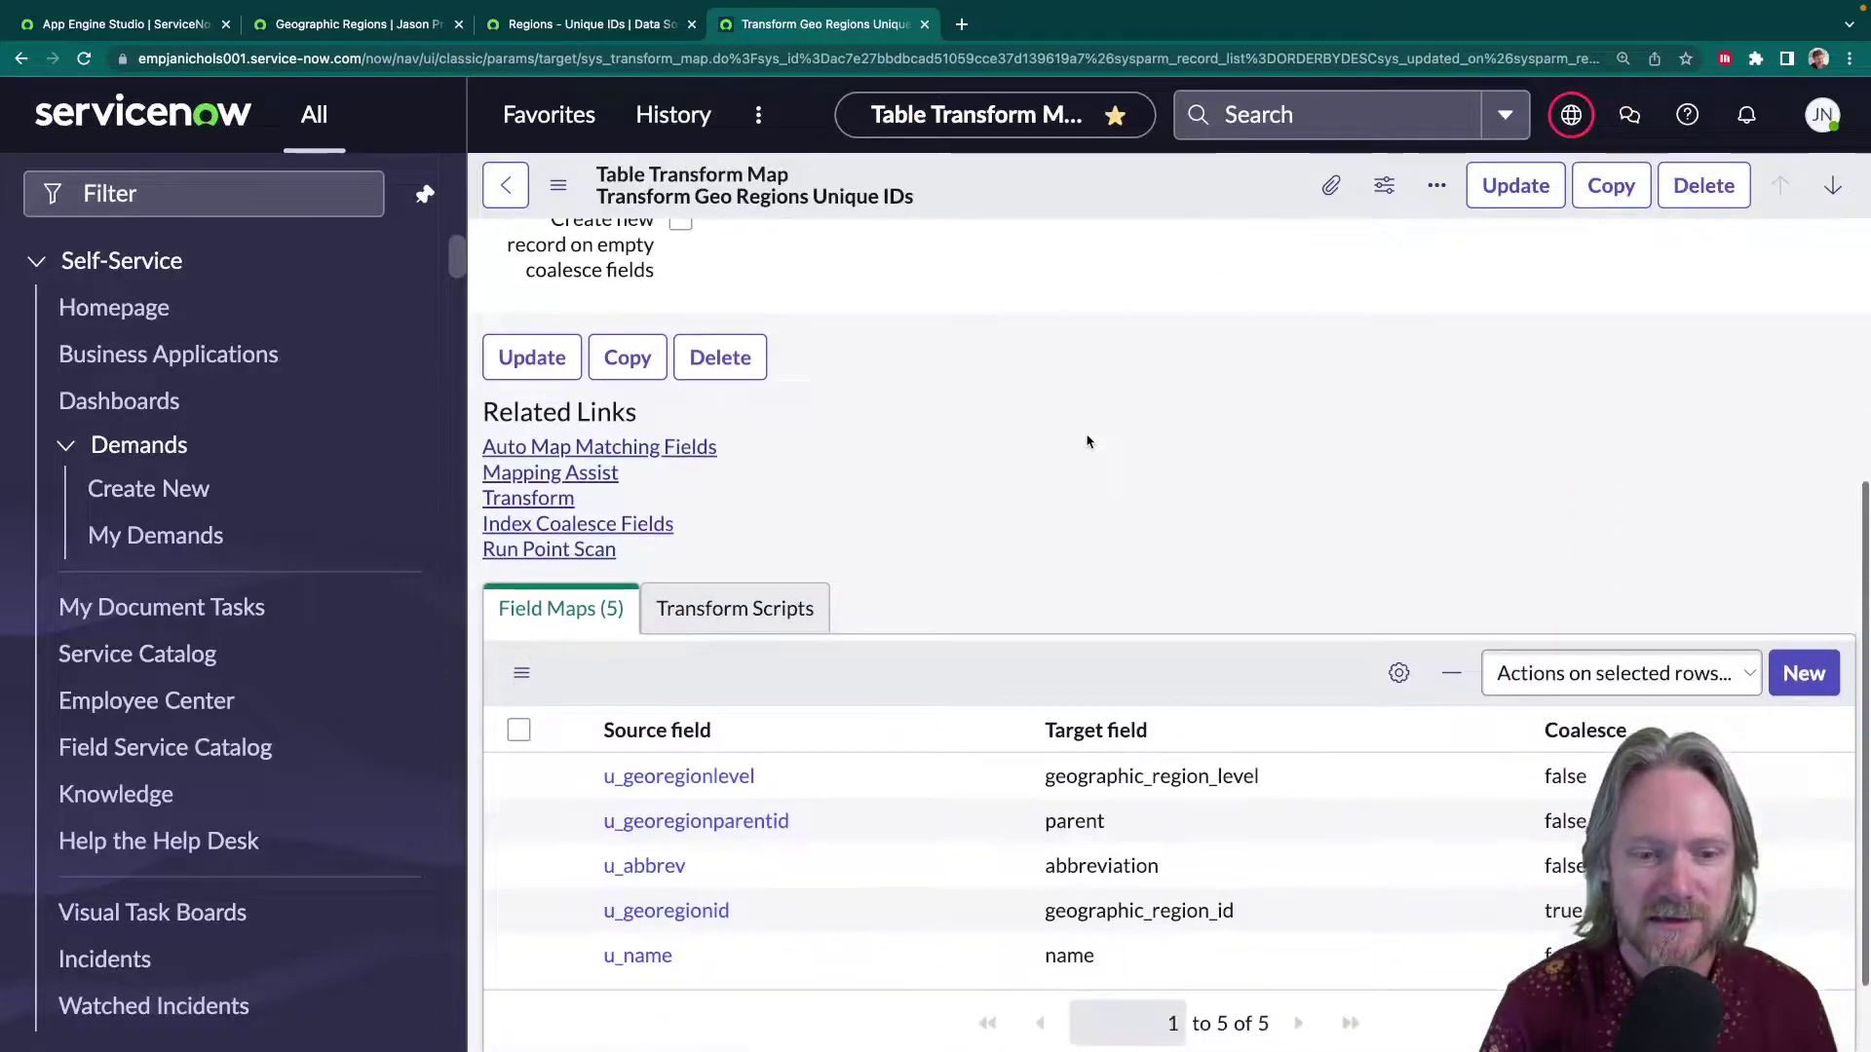
scroll(1089, 441, down, 1)
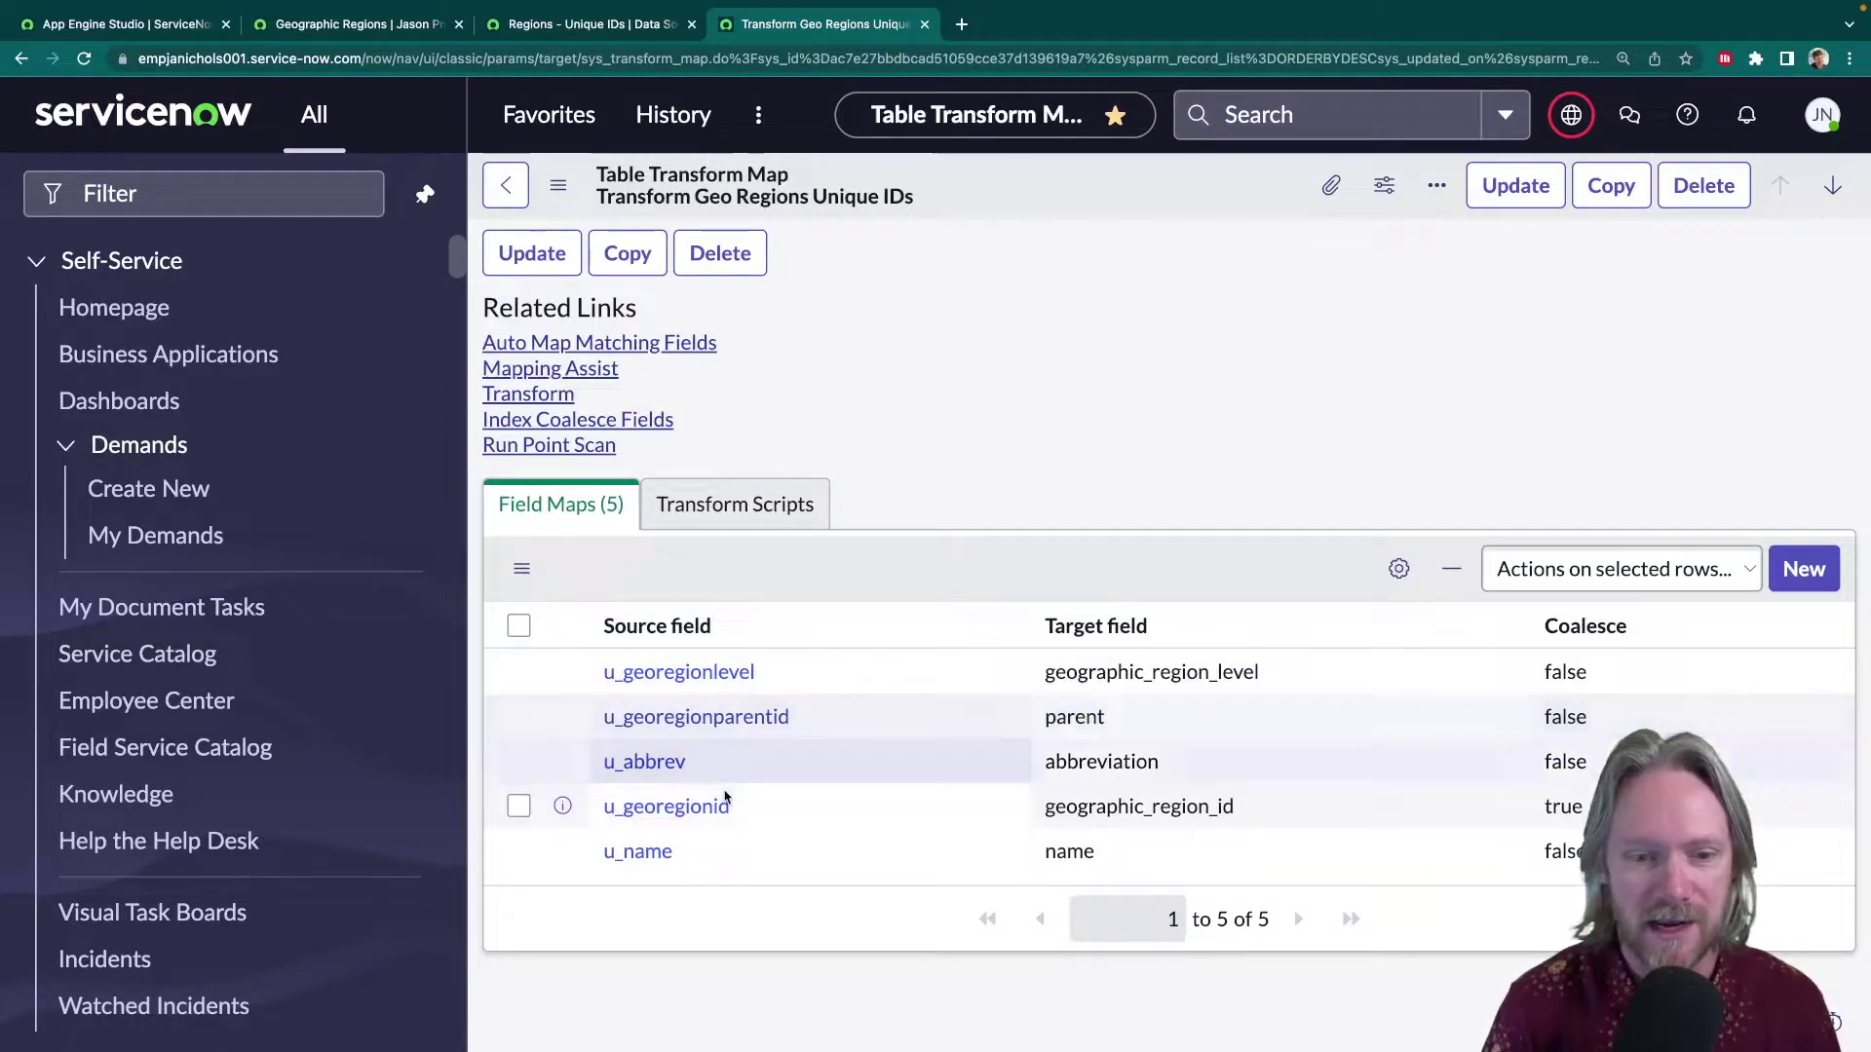
click(518, 806)
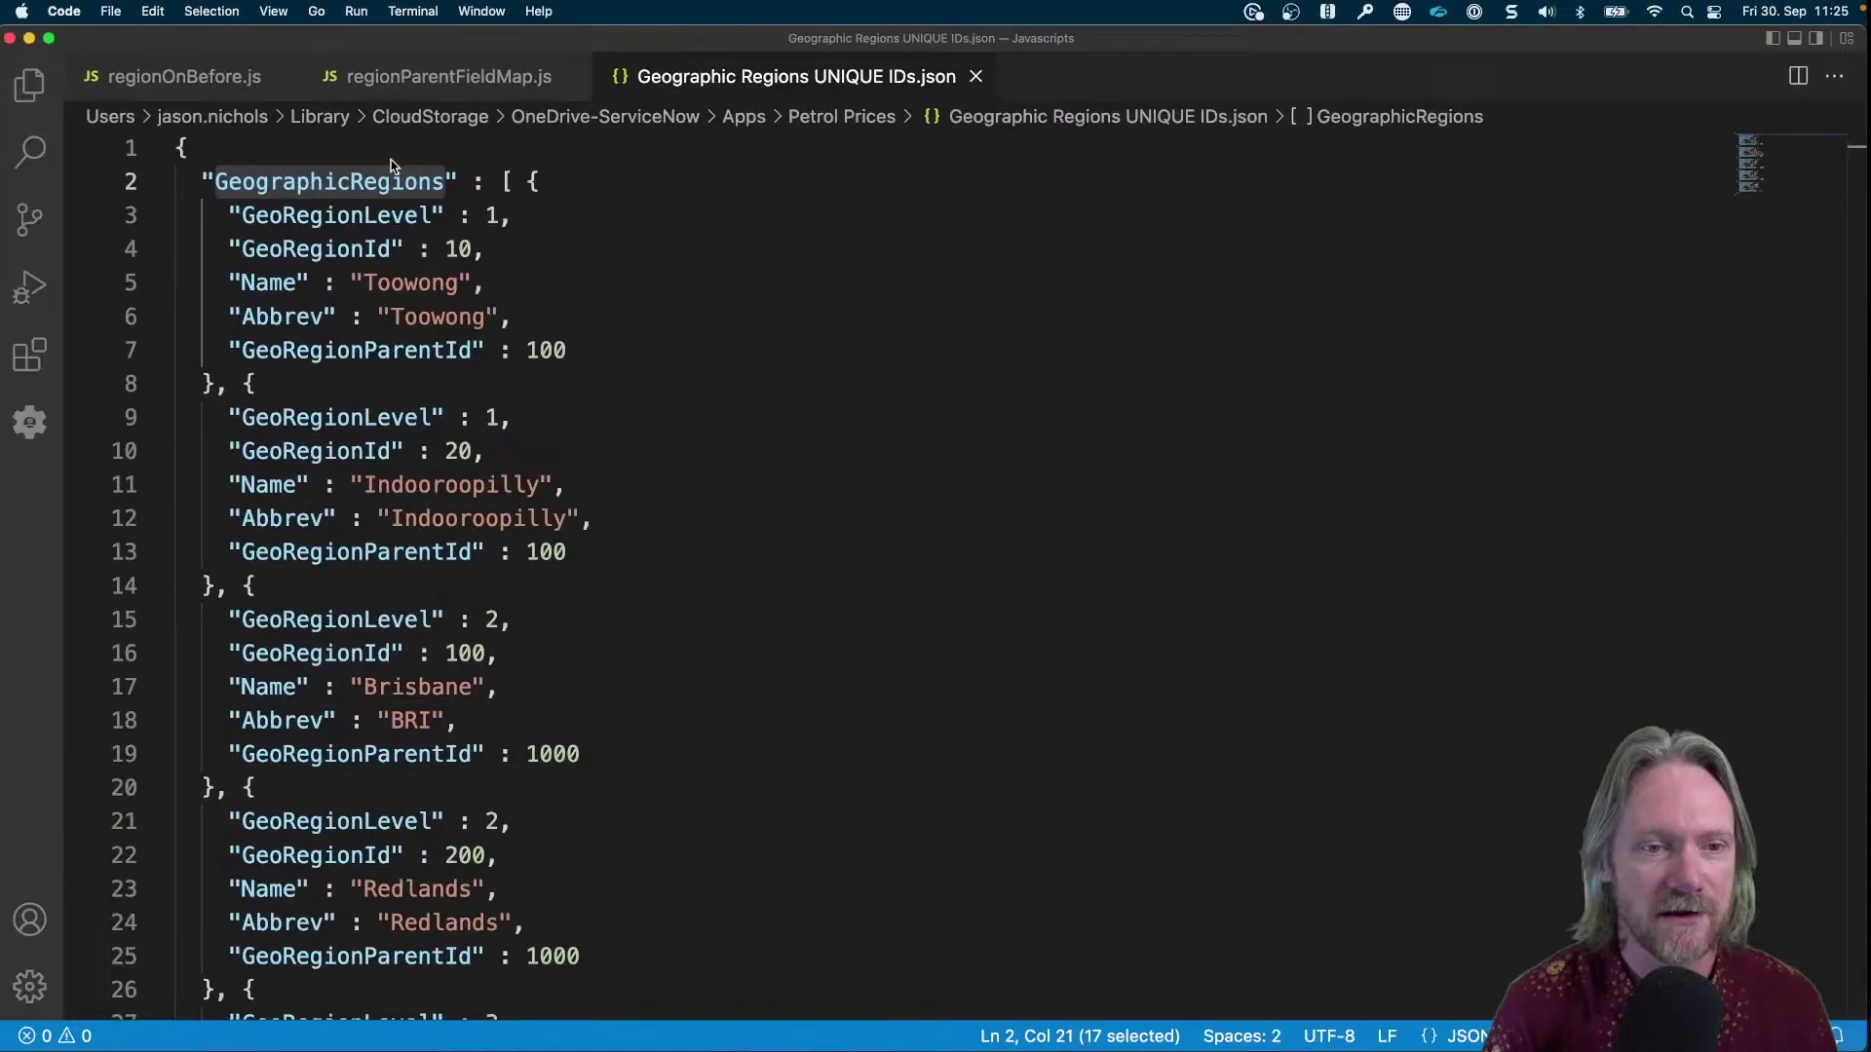
drag(242, 249, 487, 259)
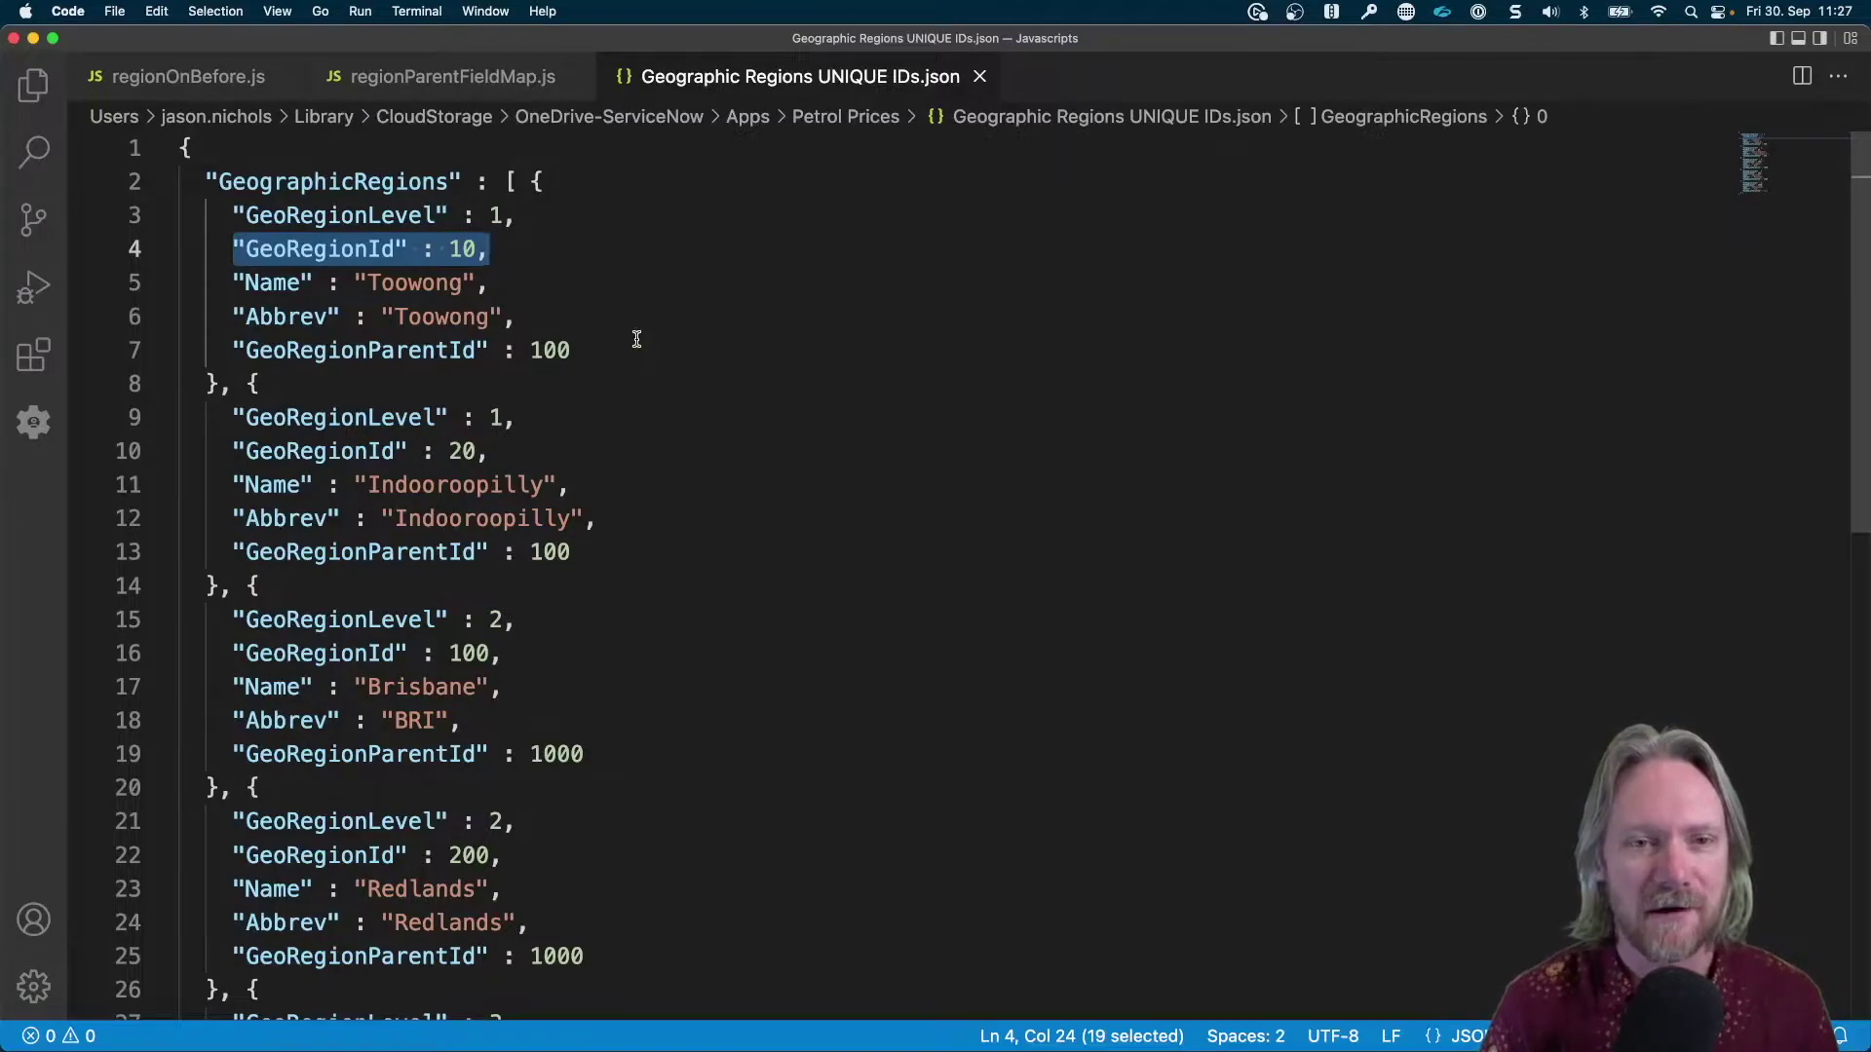
- Switch to Chrome, load all records from the Regions - Unique IDs data source and run the Transform Geo Regions Unique IDs map on them
key(super+Tab)
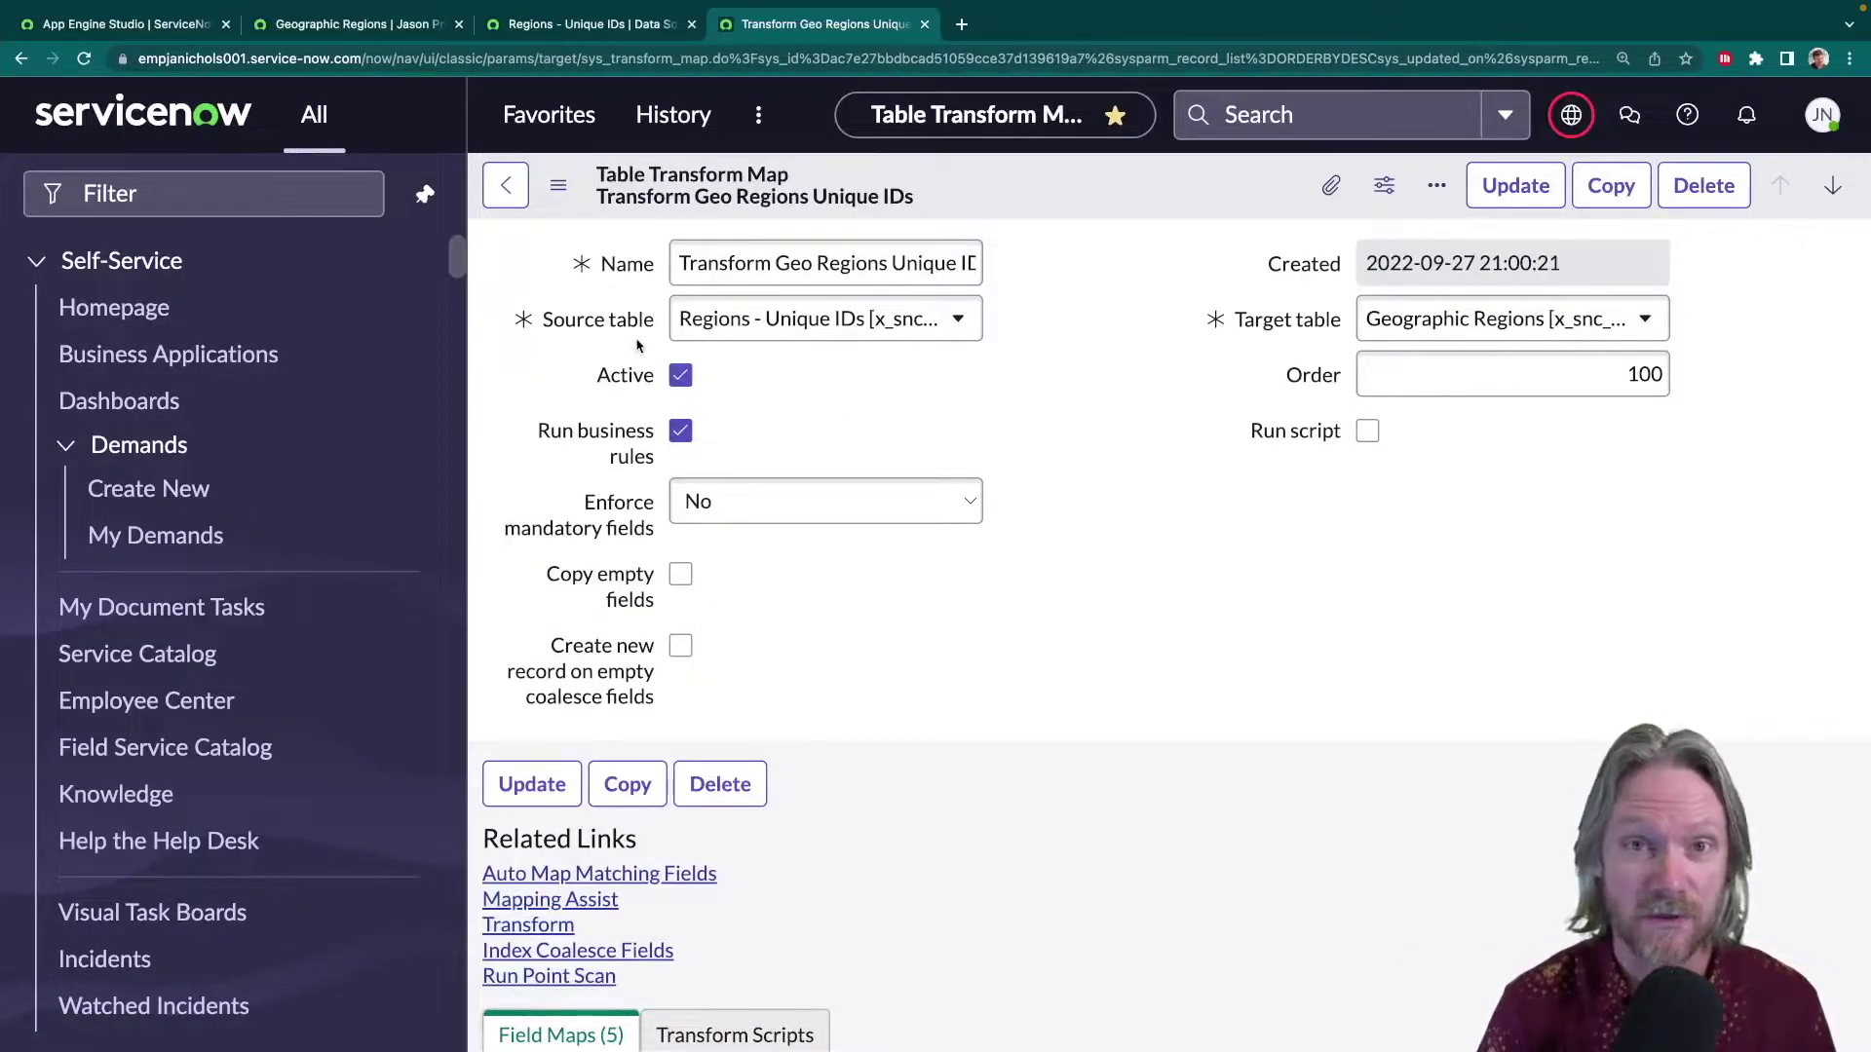
click(605, 30)
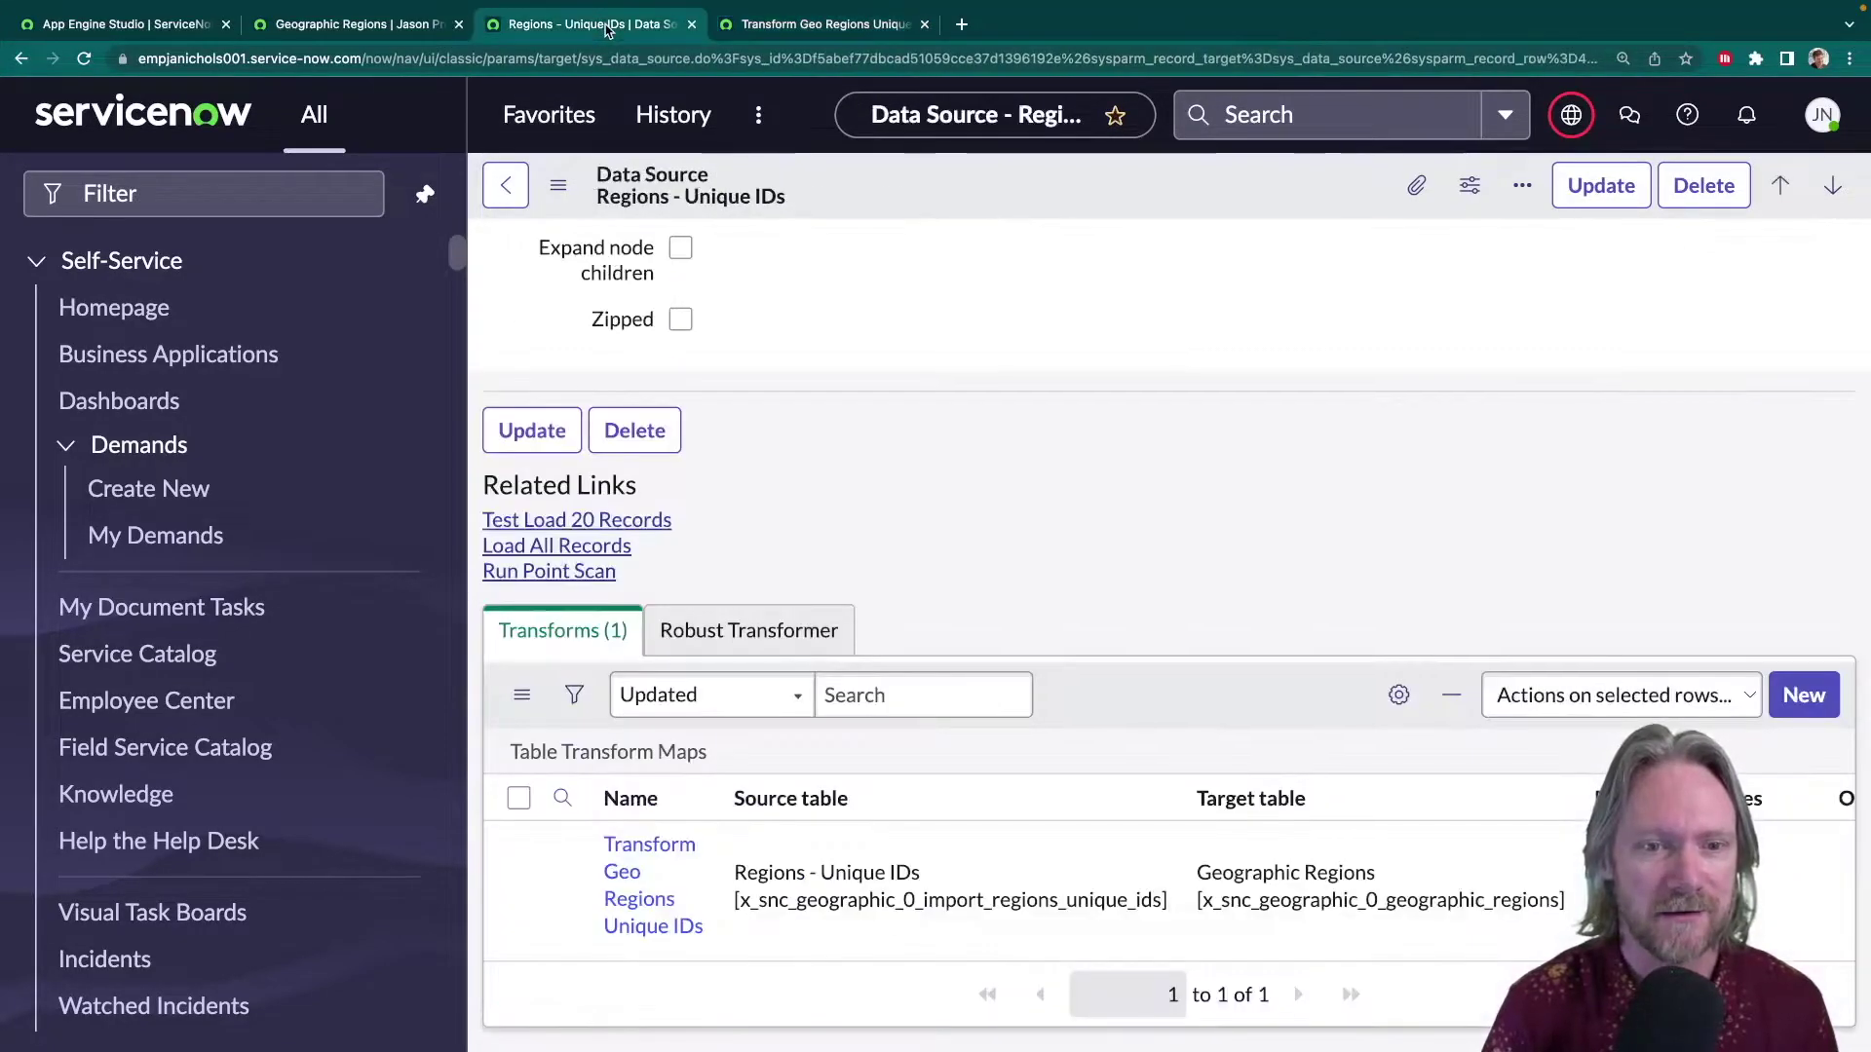
click(593, 548)
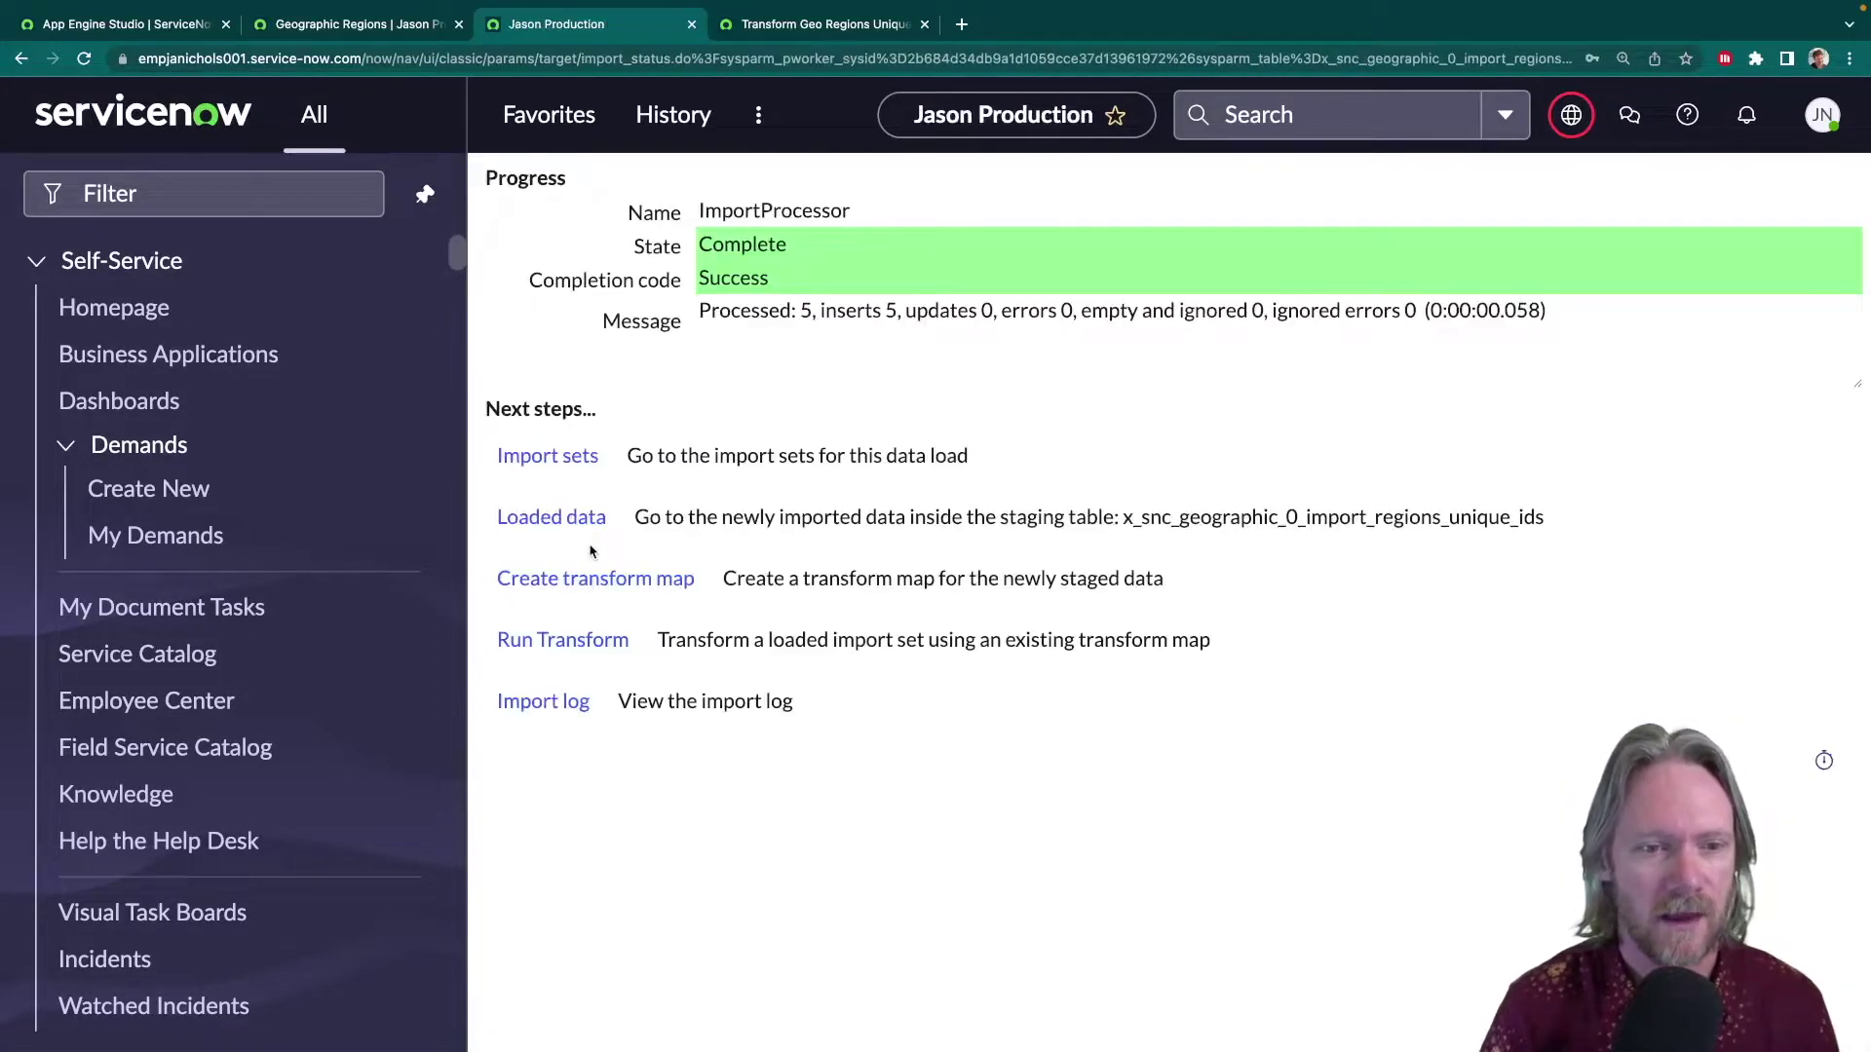
click(554, 641)
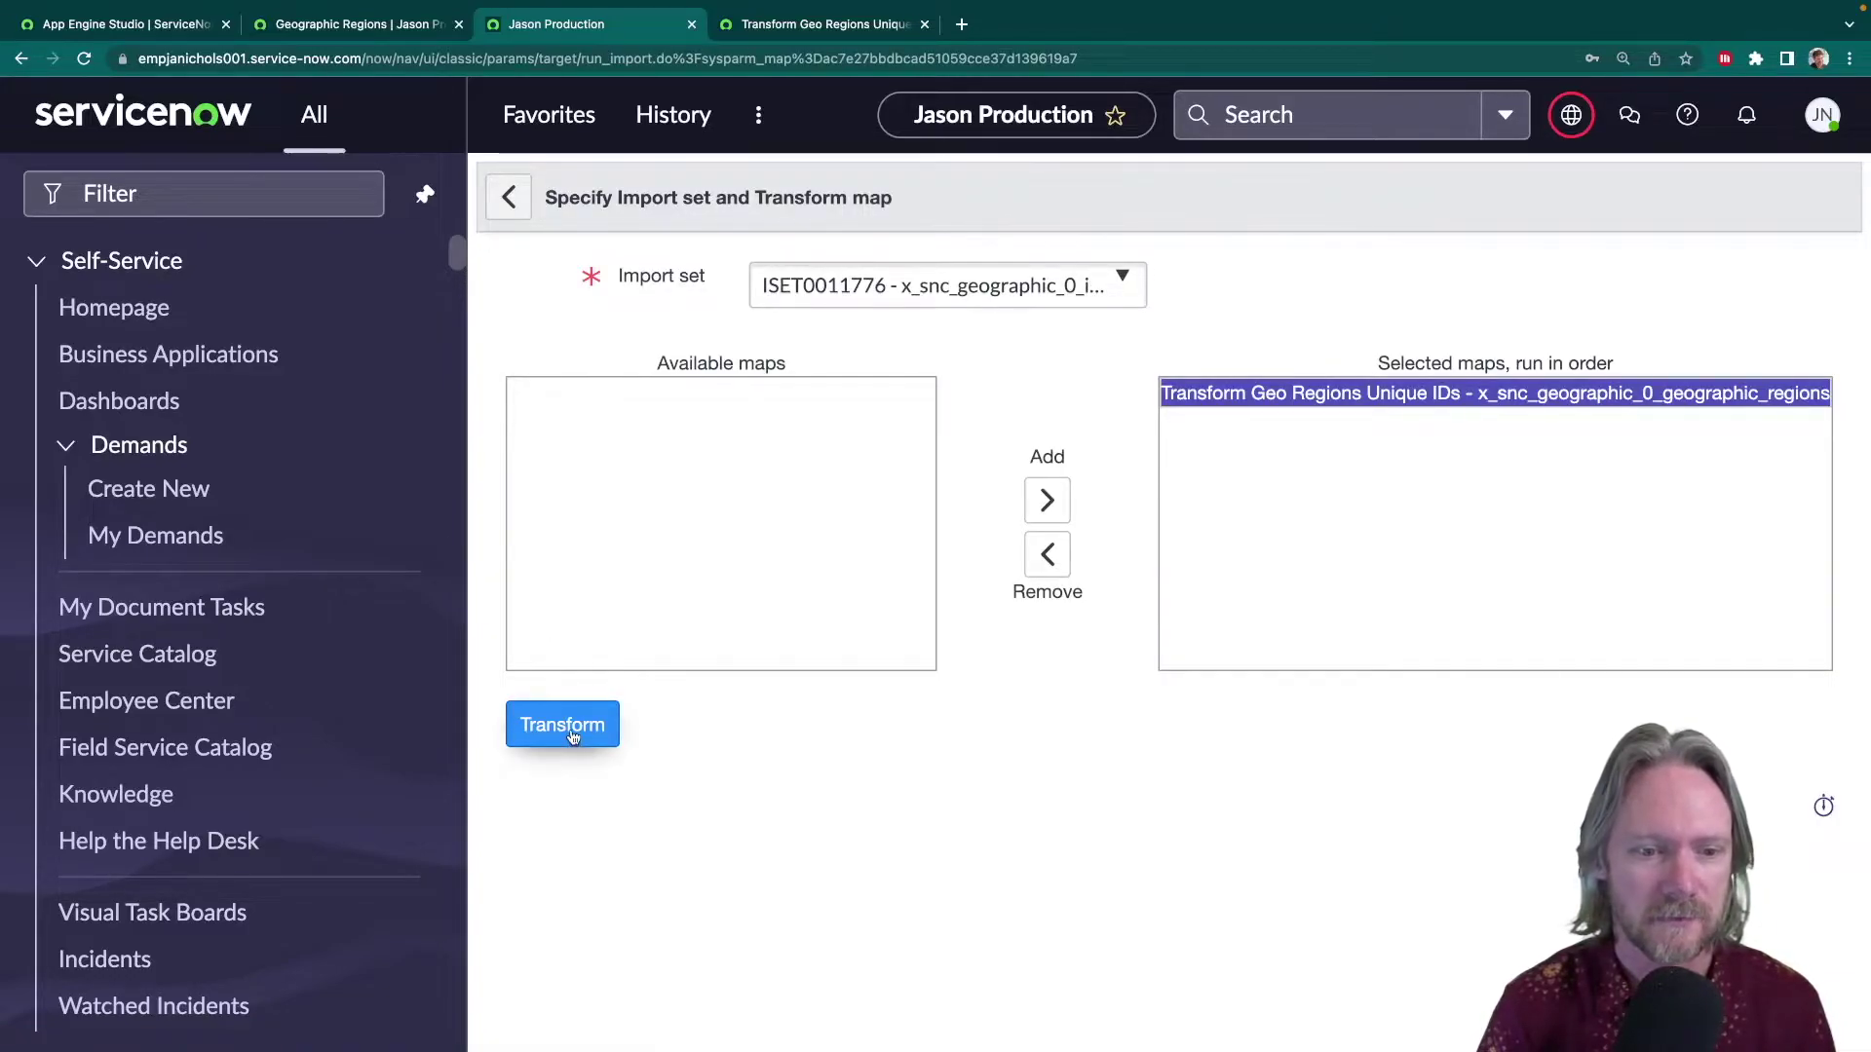
click(562, 724)
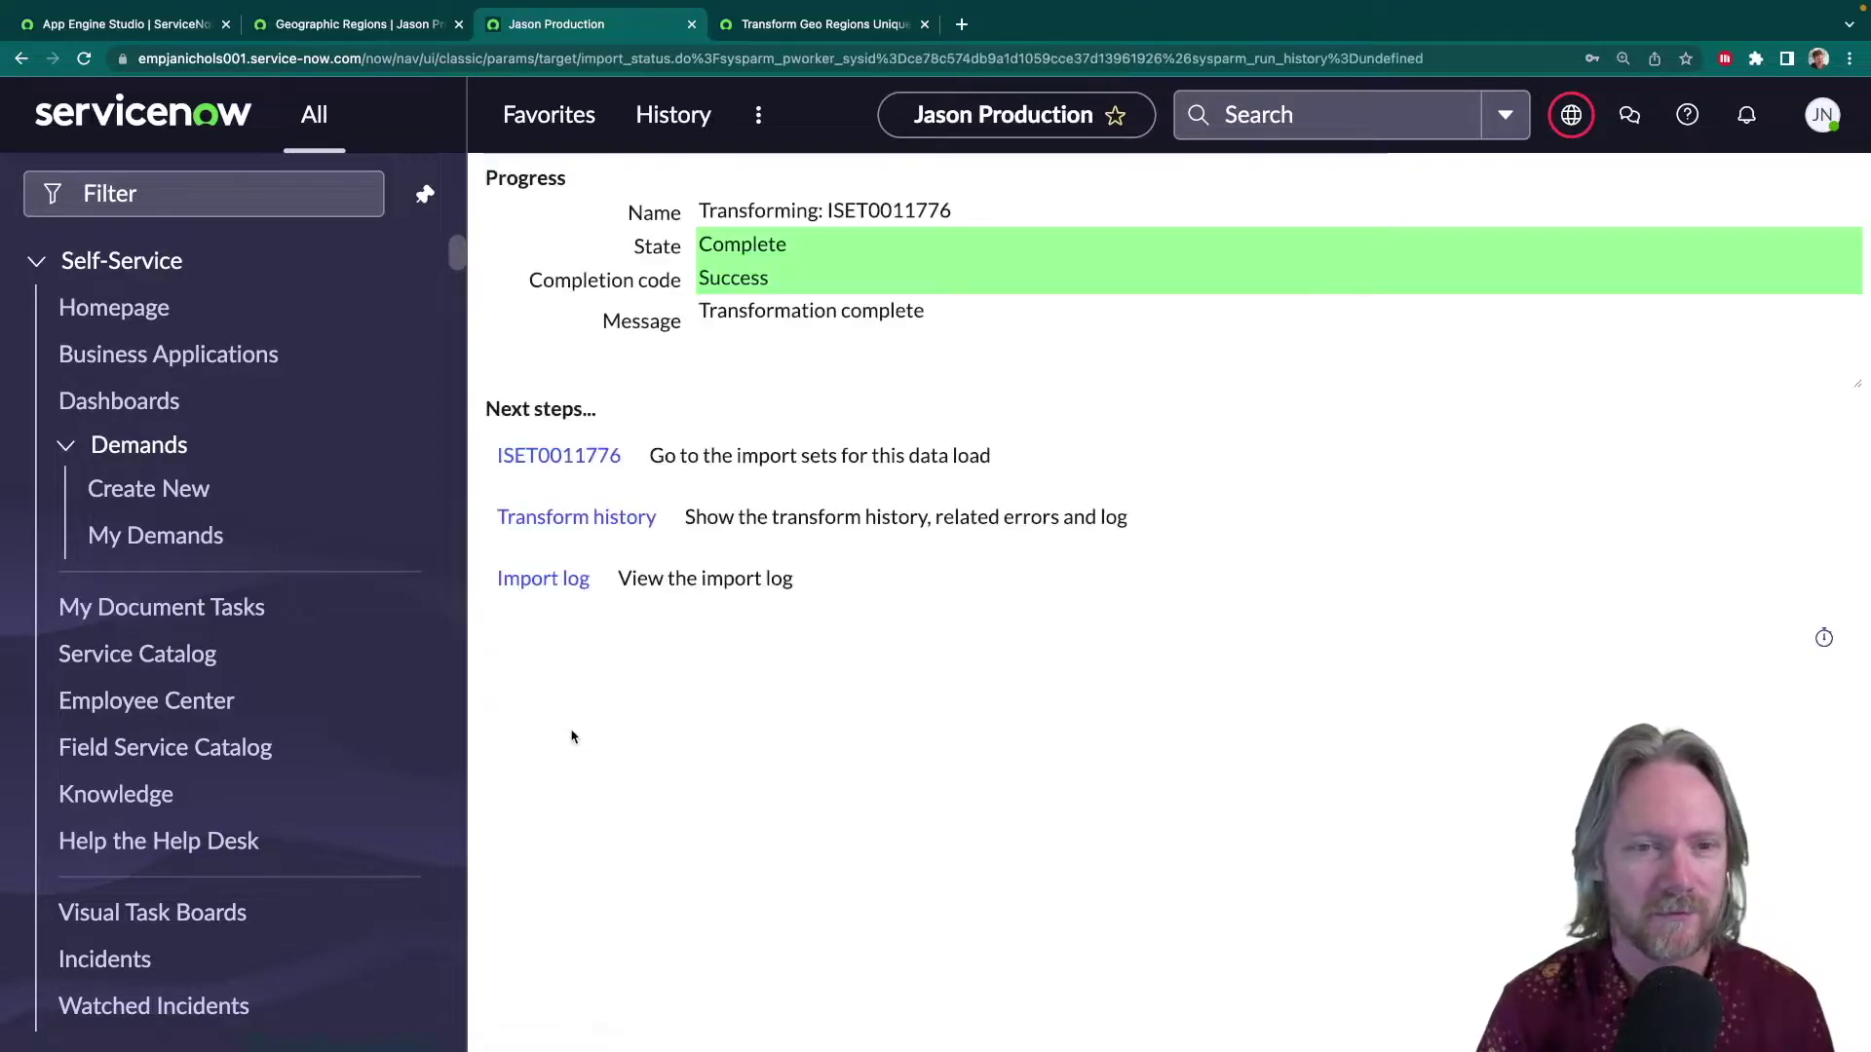
- Refresh the unfiltered Geographic Regions list and examine the Indooroopilly and Toowong records with their parents
click(326, 26)
click(506, 243)
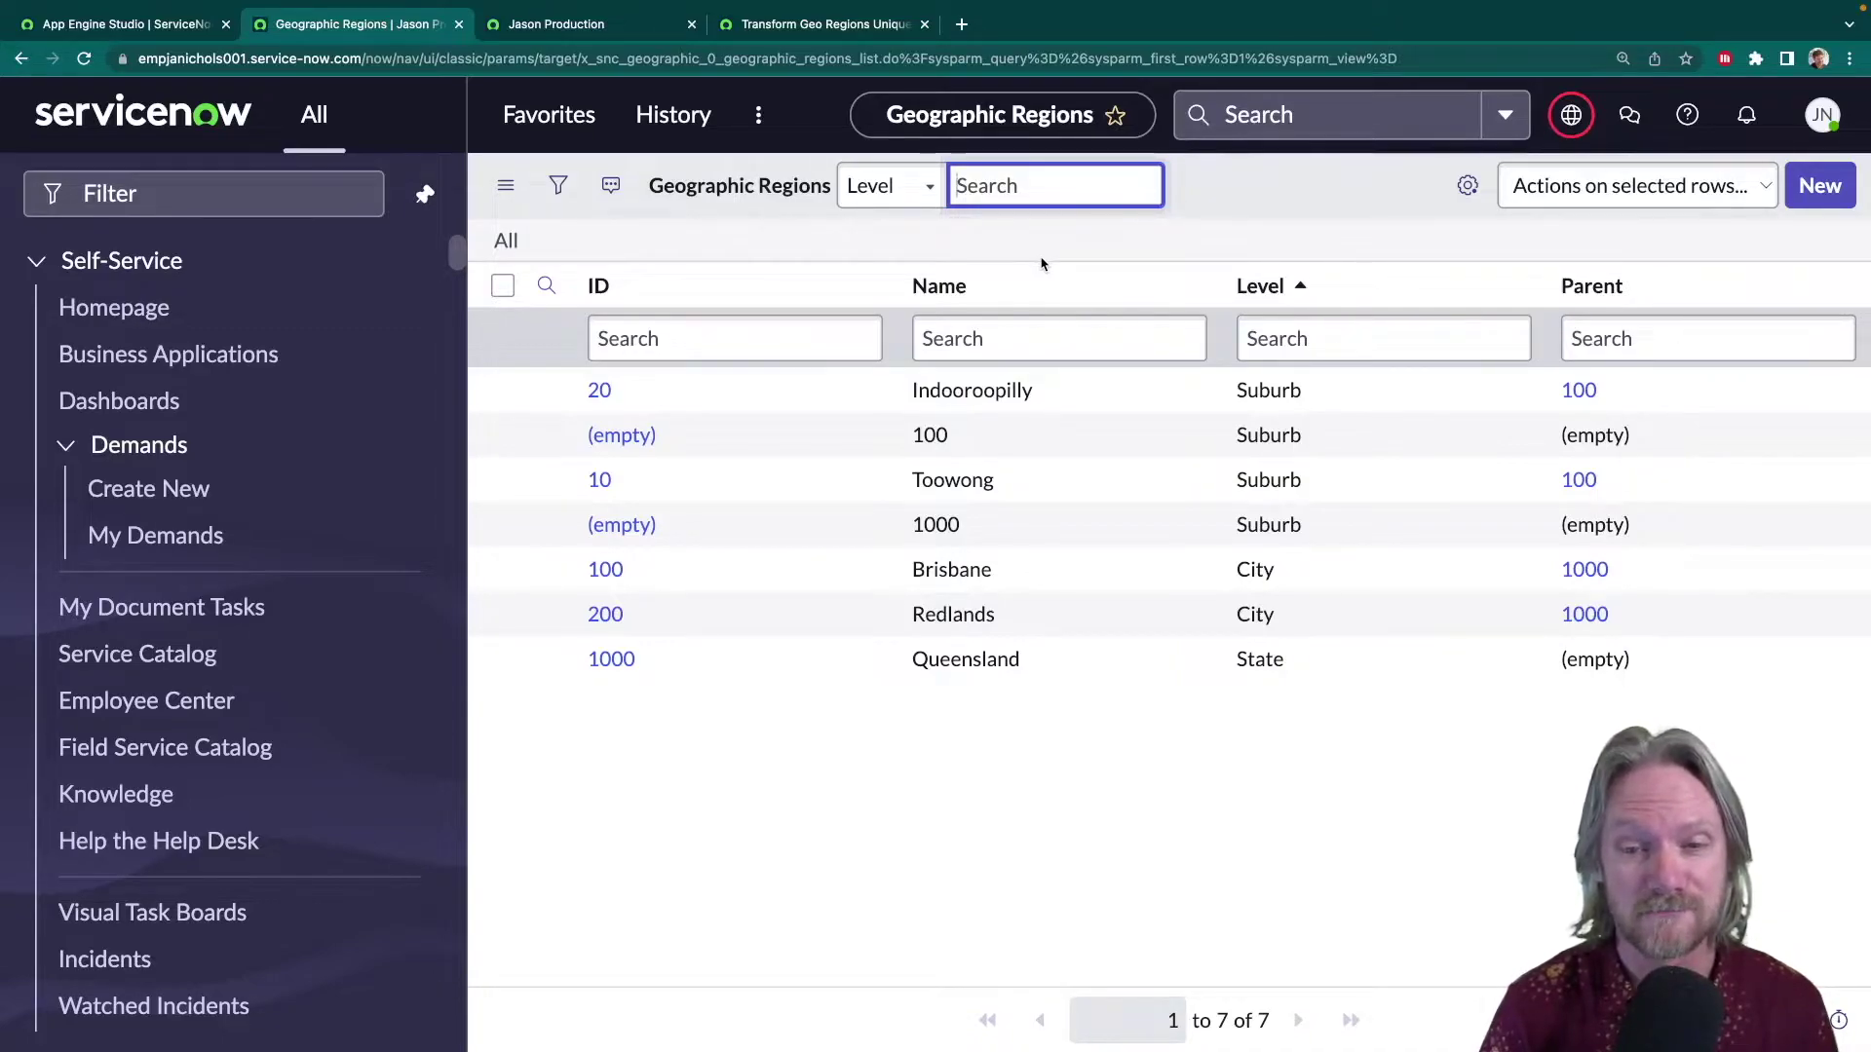
drag(1052, 568, 966, 498)
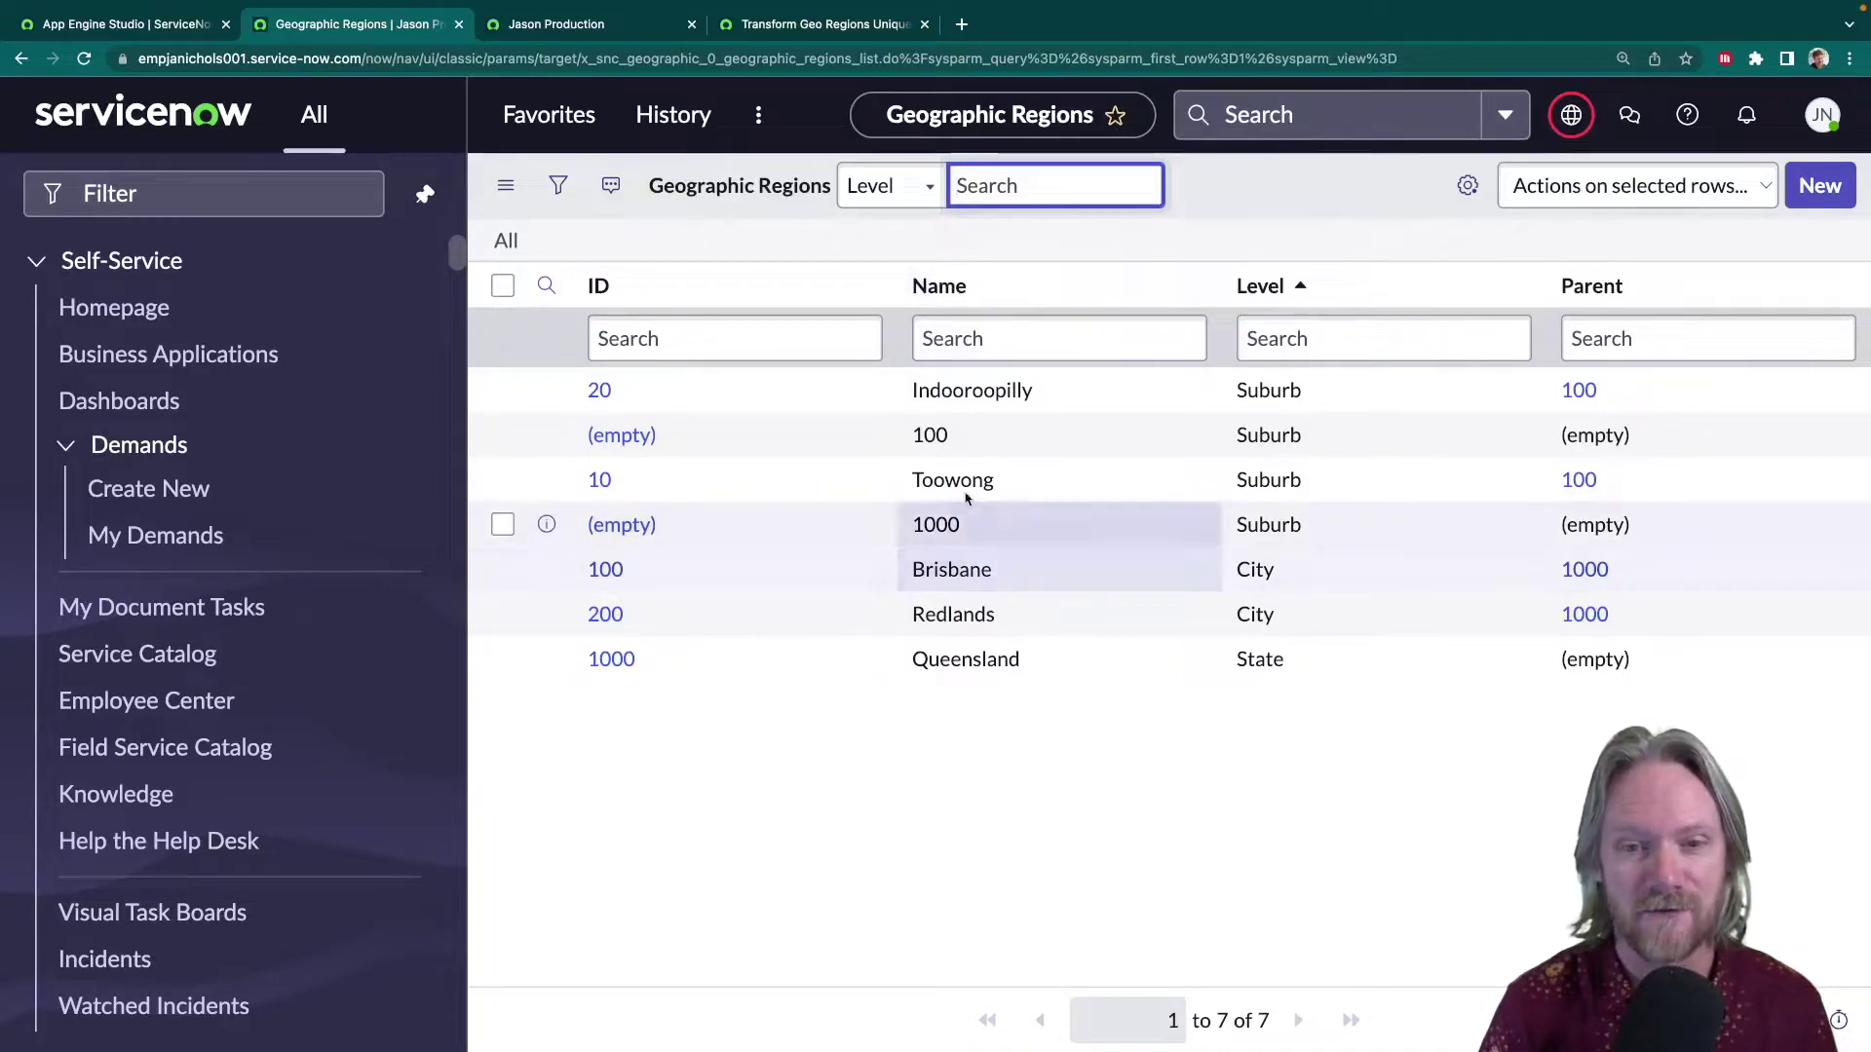
click(916, 390)
click(916, 391)
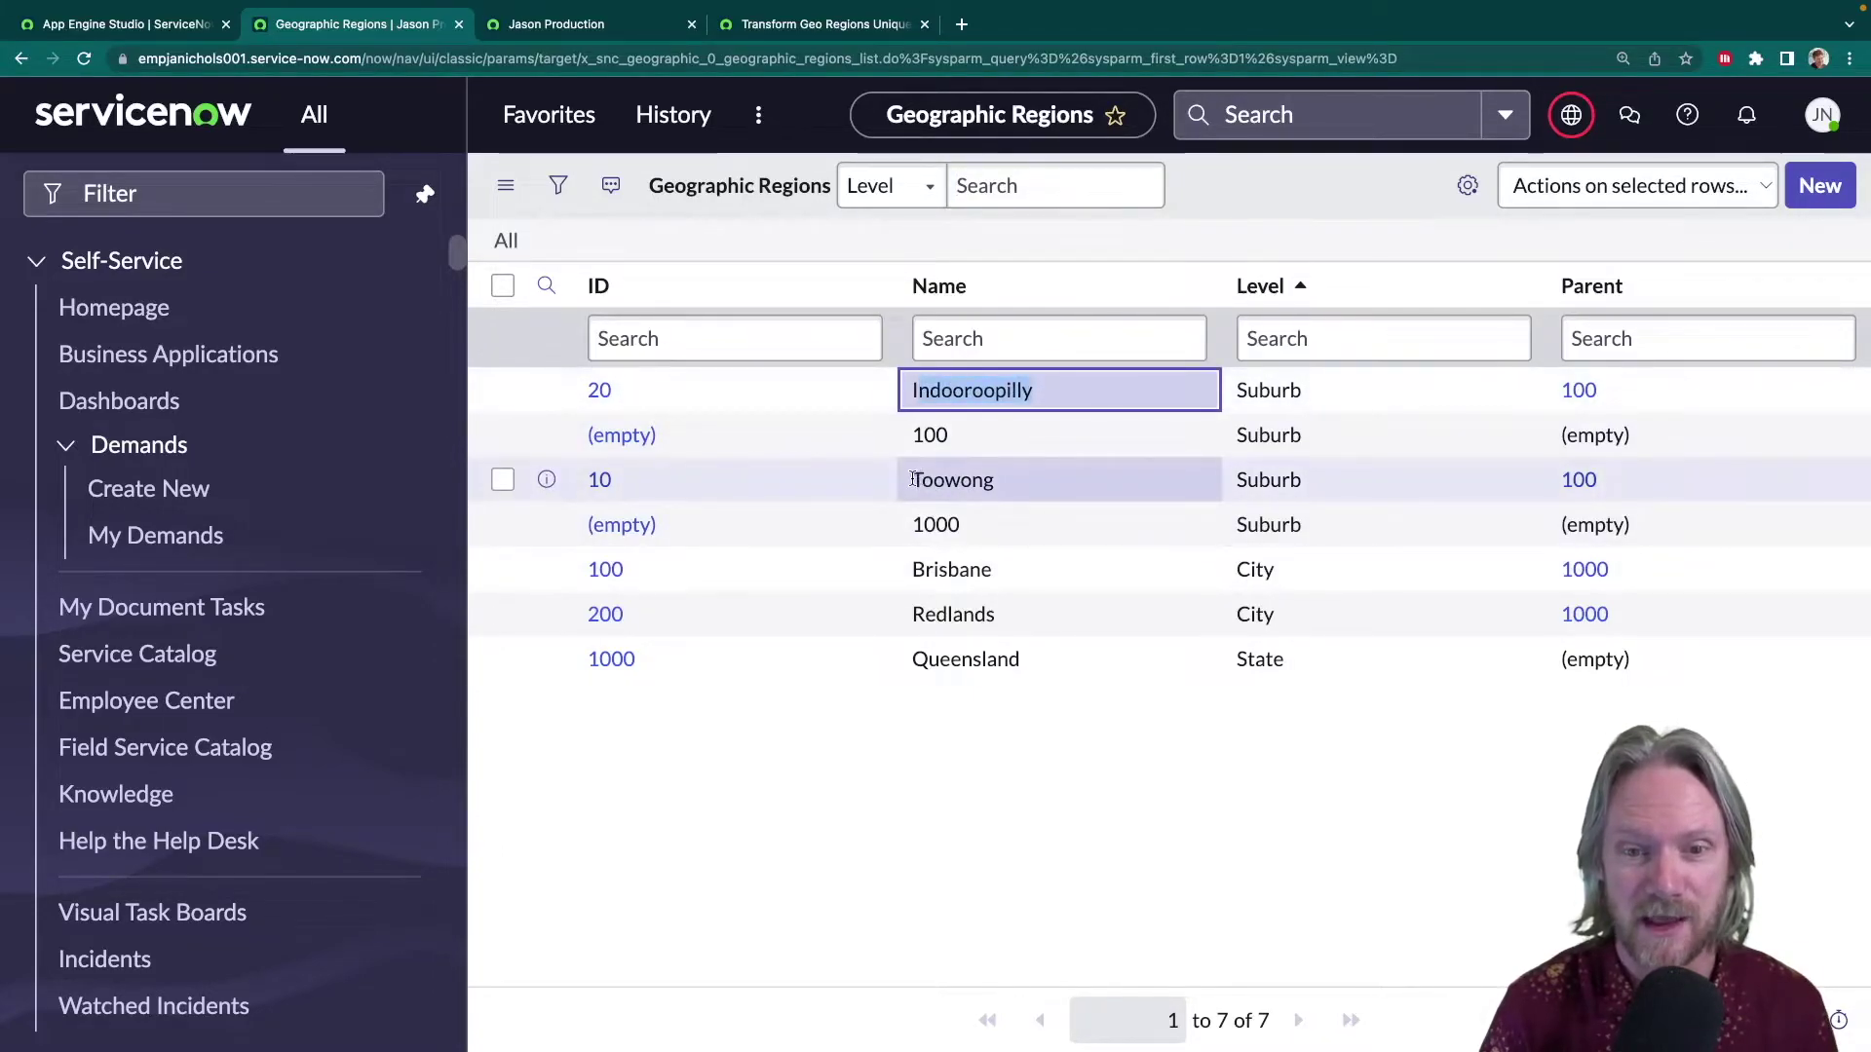
click(1031, 478)
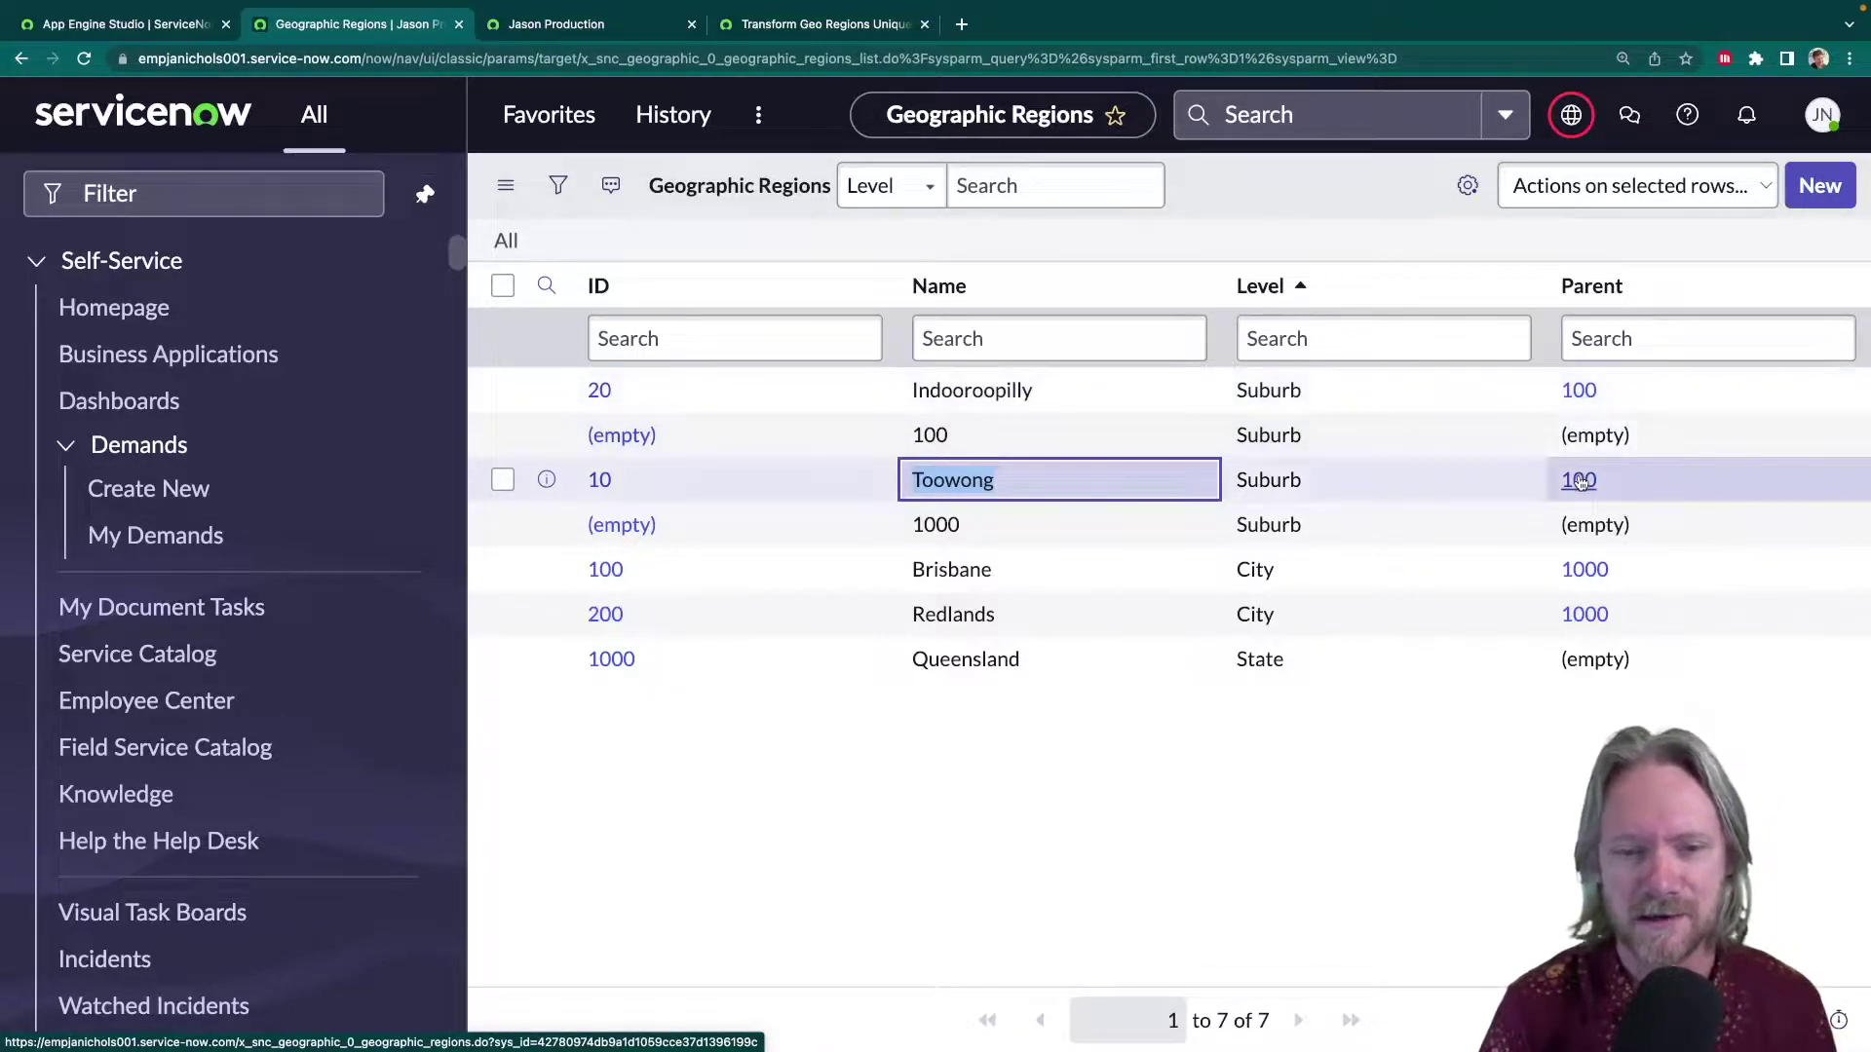
- Inspect the Brisbane and Queensland records, then mark the suburb records named 100 and 1000 that have no ID
click(501, 570)
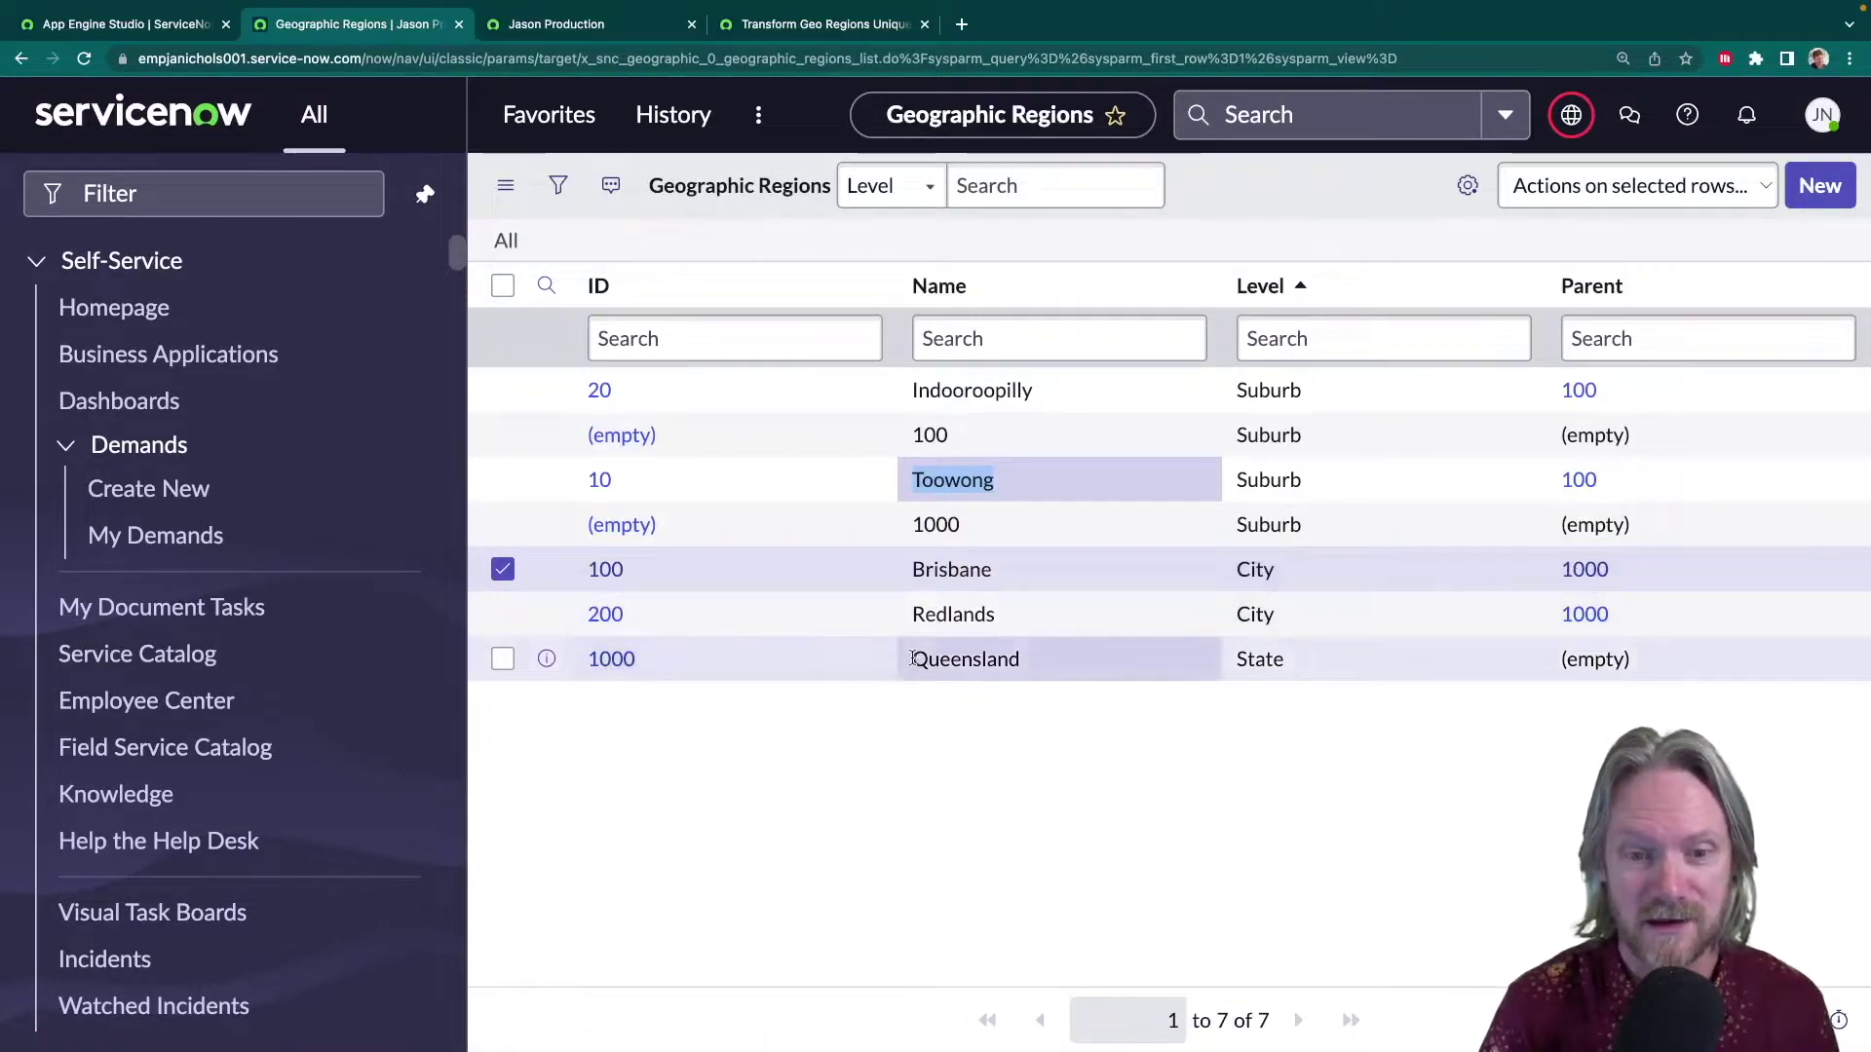
drag(914, 659, 1009, 653)
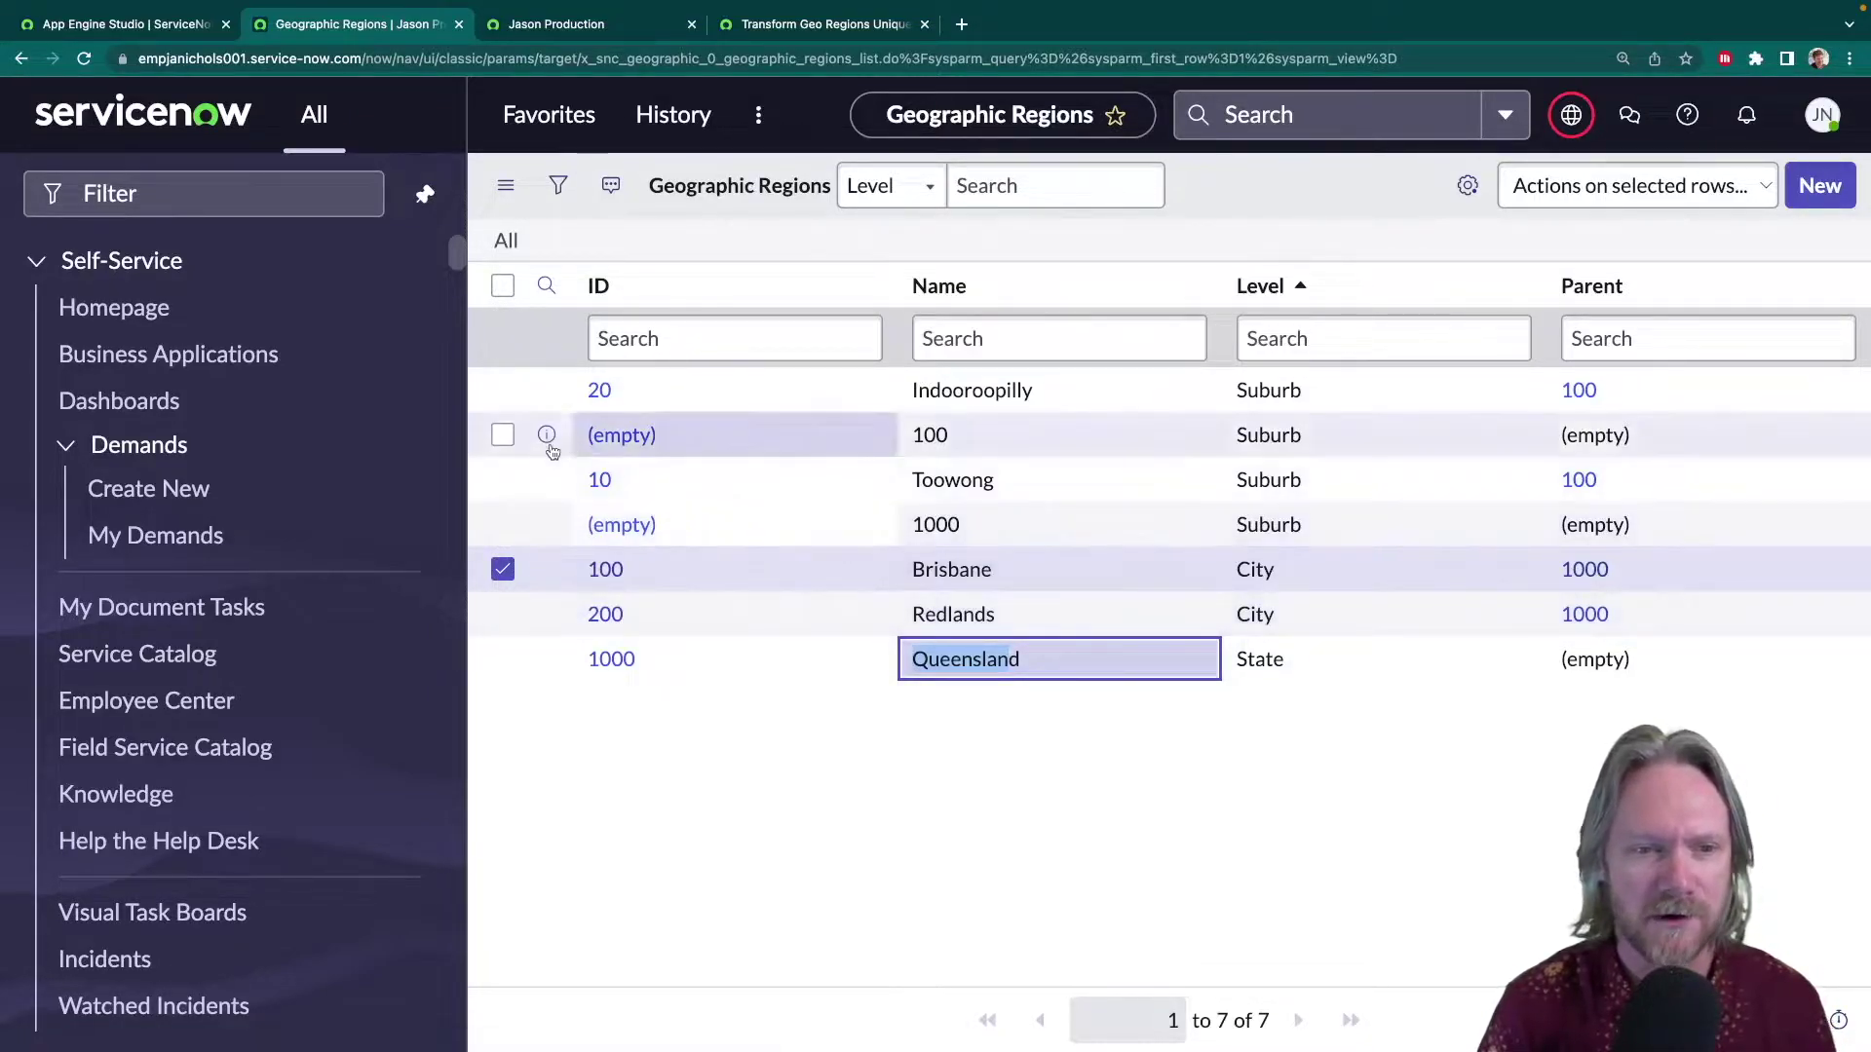
click(504, 567)
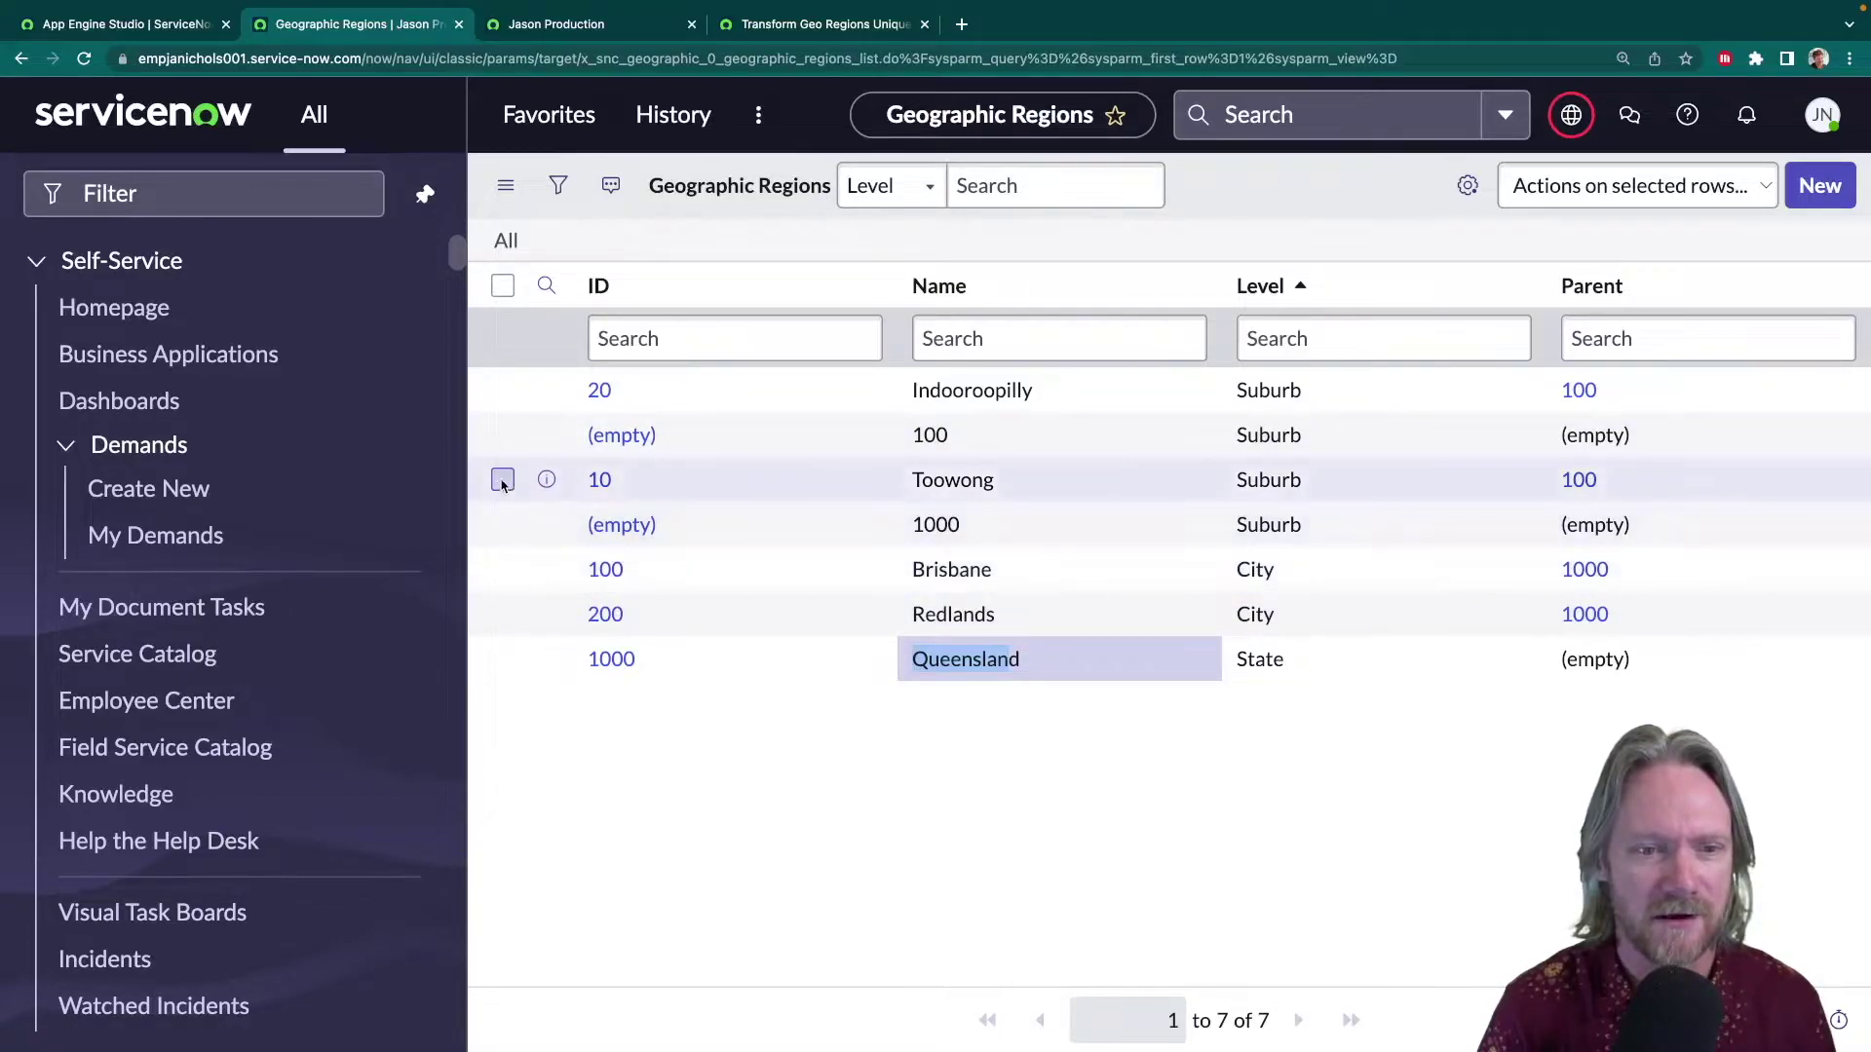
click(502, 435)
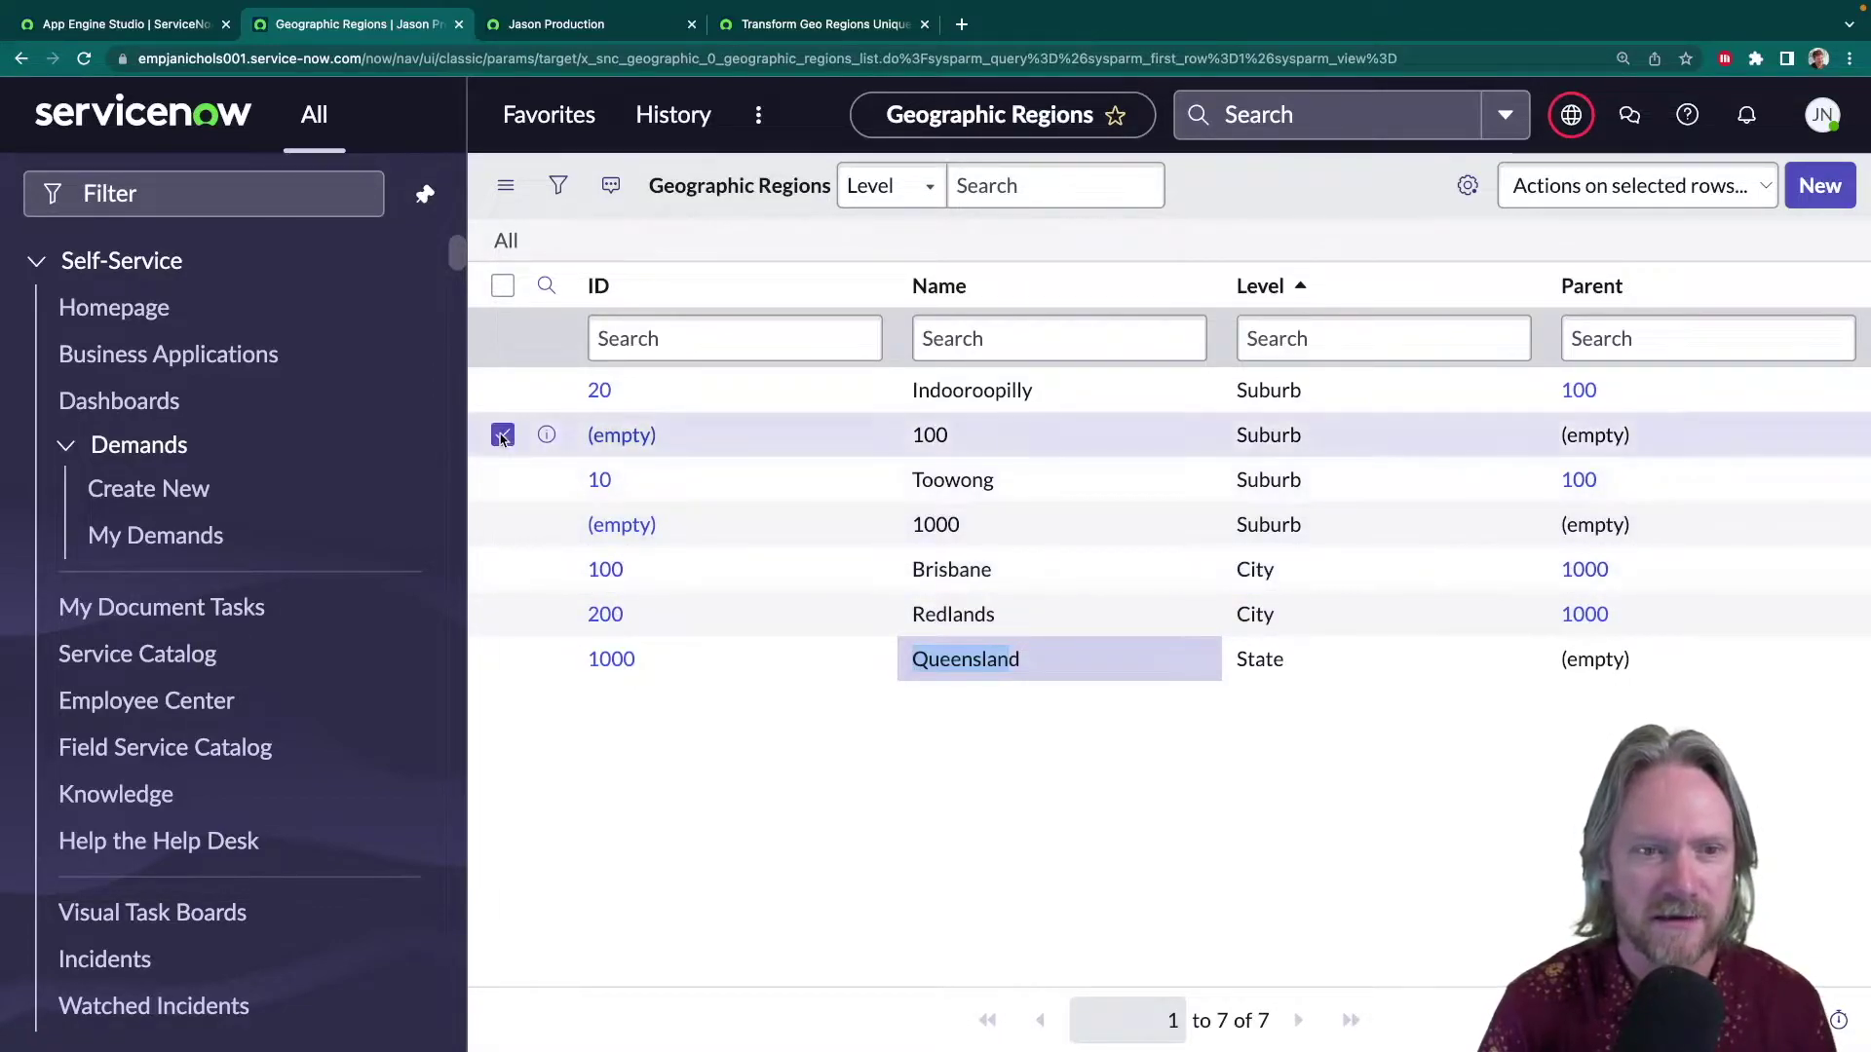
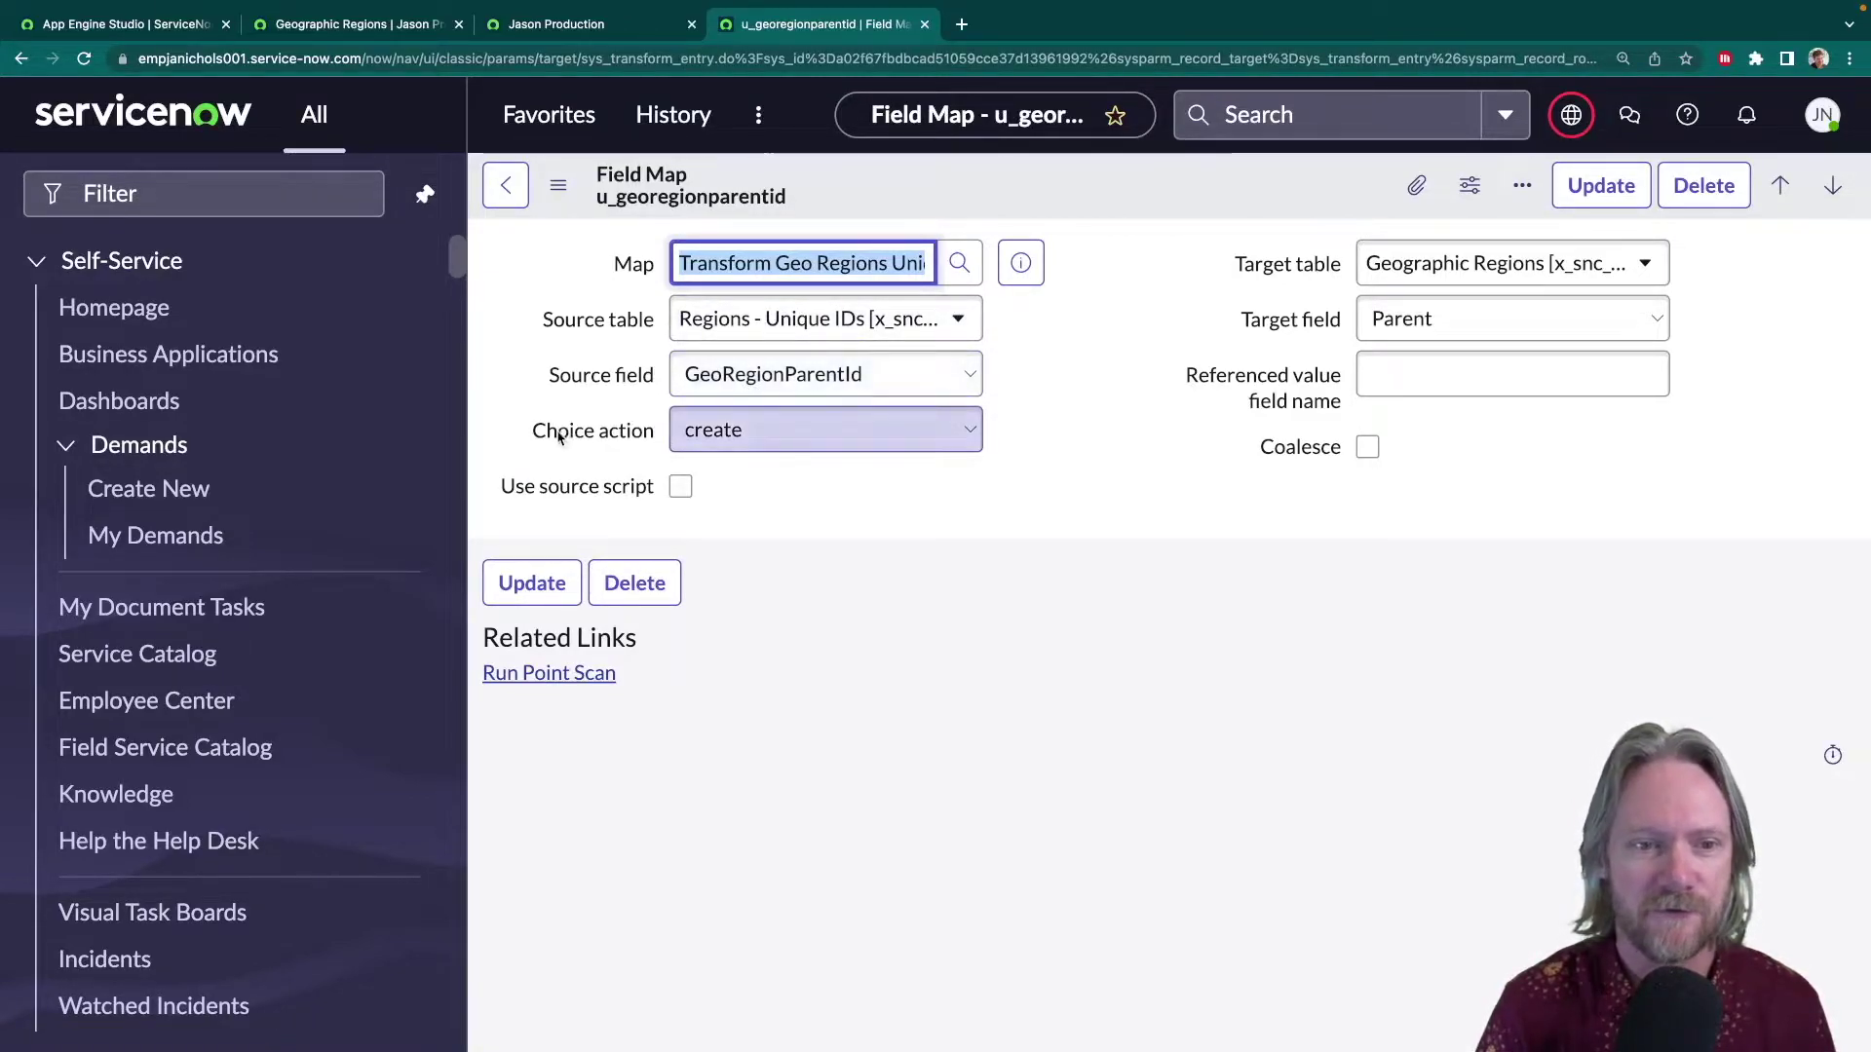
- Highlight Choice action in the u_georegionparentid field map, then examine the regions' GeoRegionParentId values in the JSON file in Visual Studio Code
drag(531, 434, 647, 437)
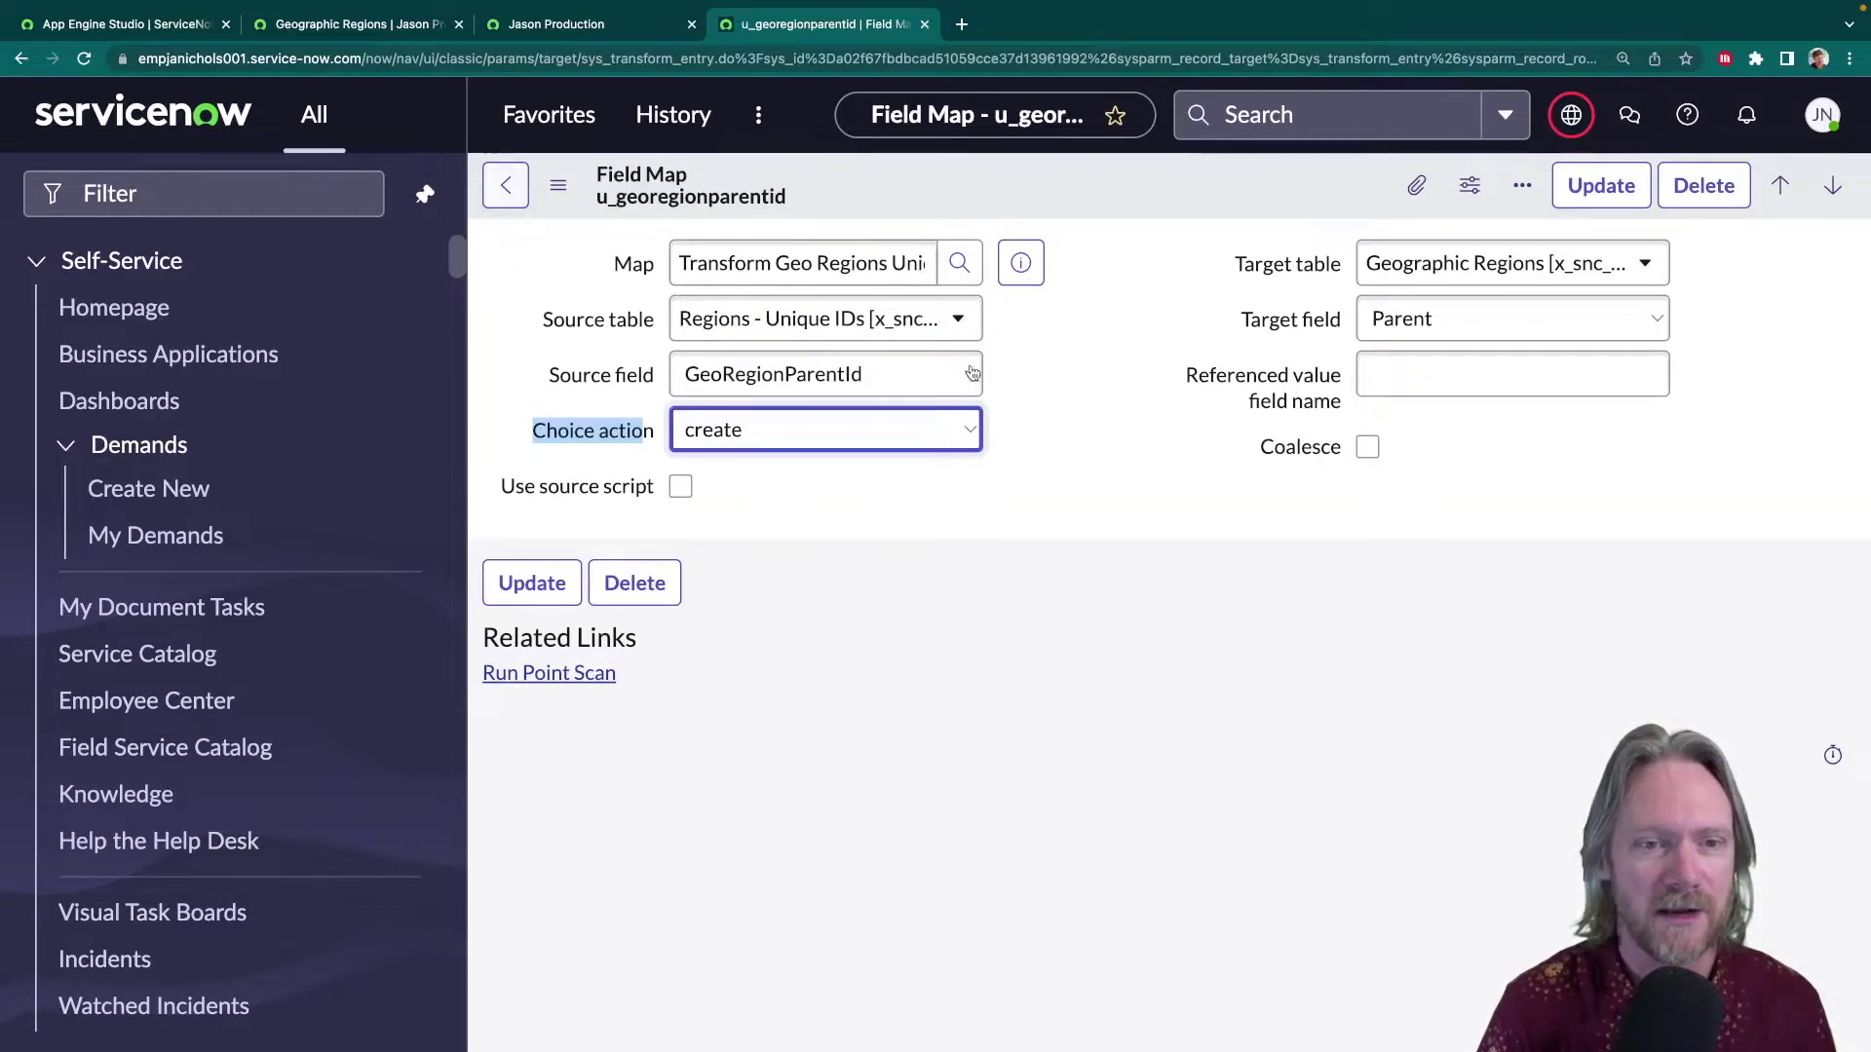
key(super+Tab)
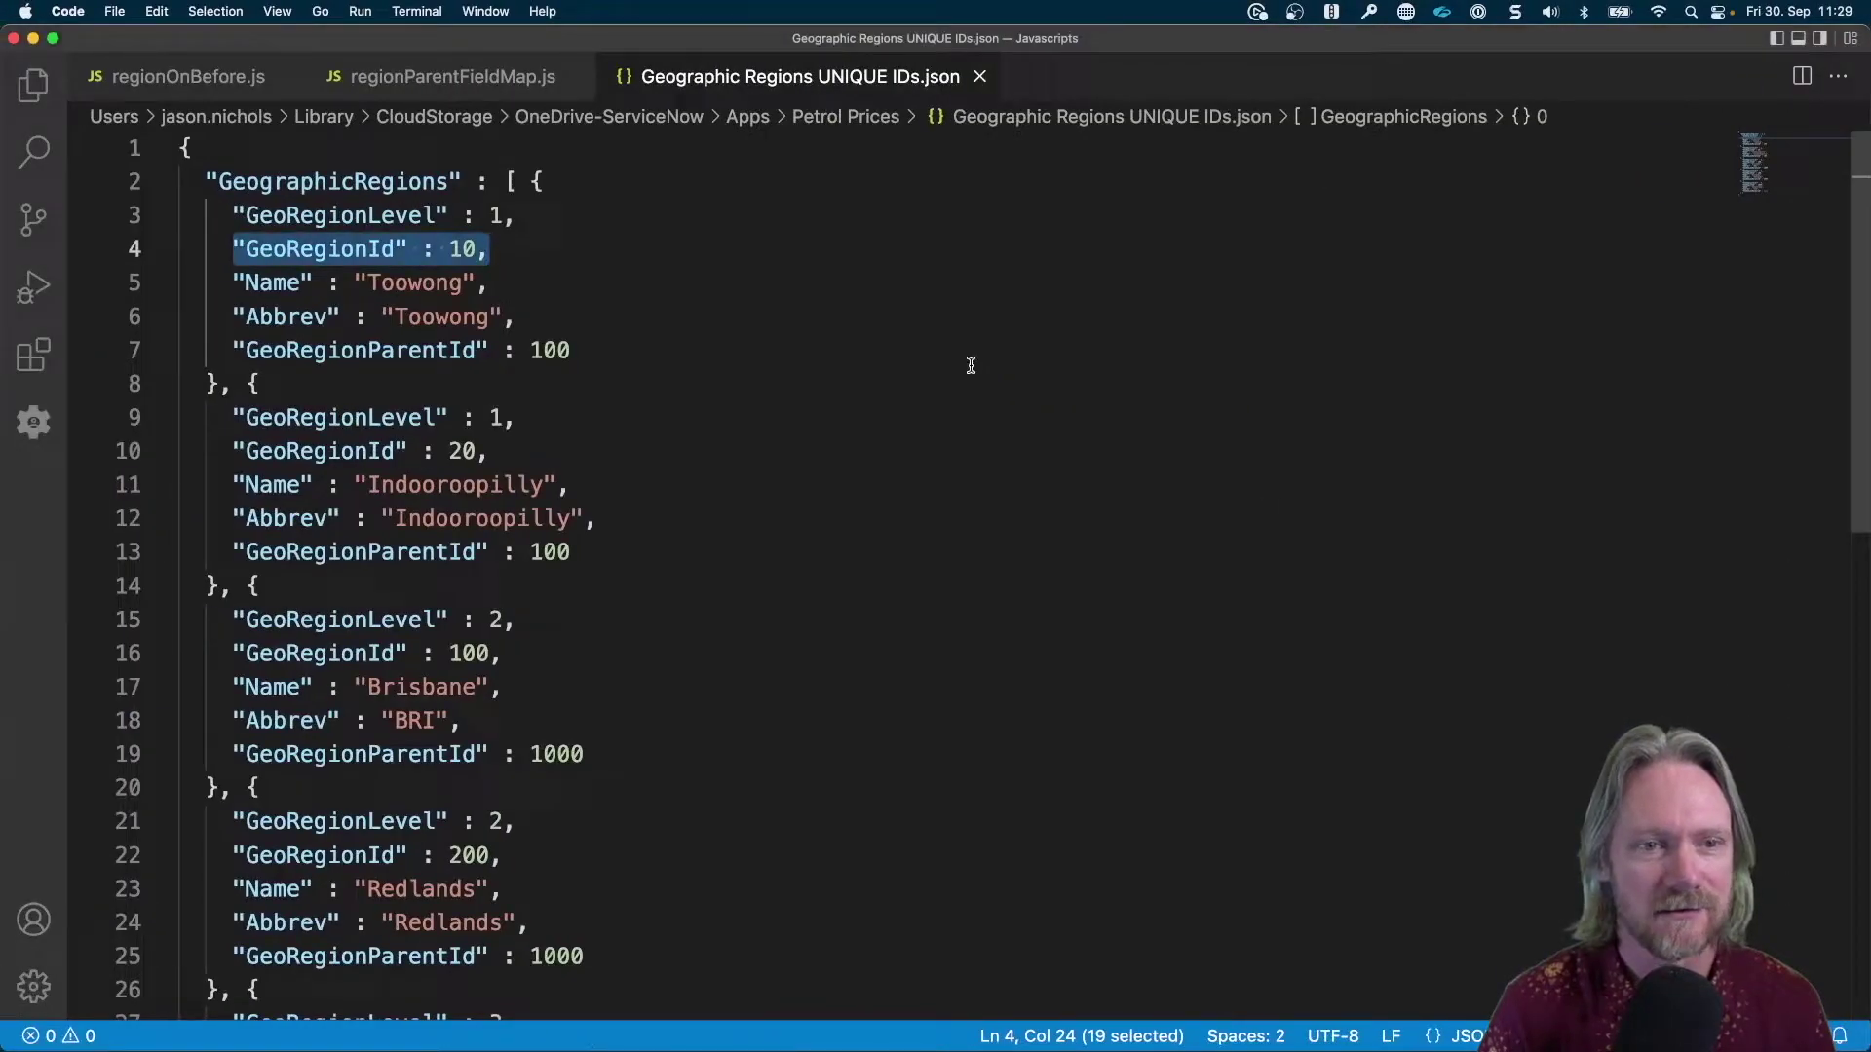
click(597, 351)
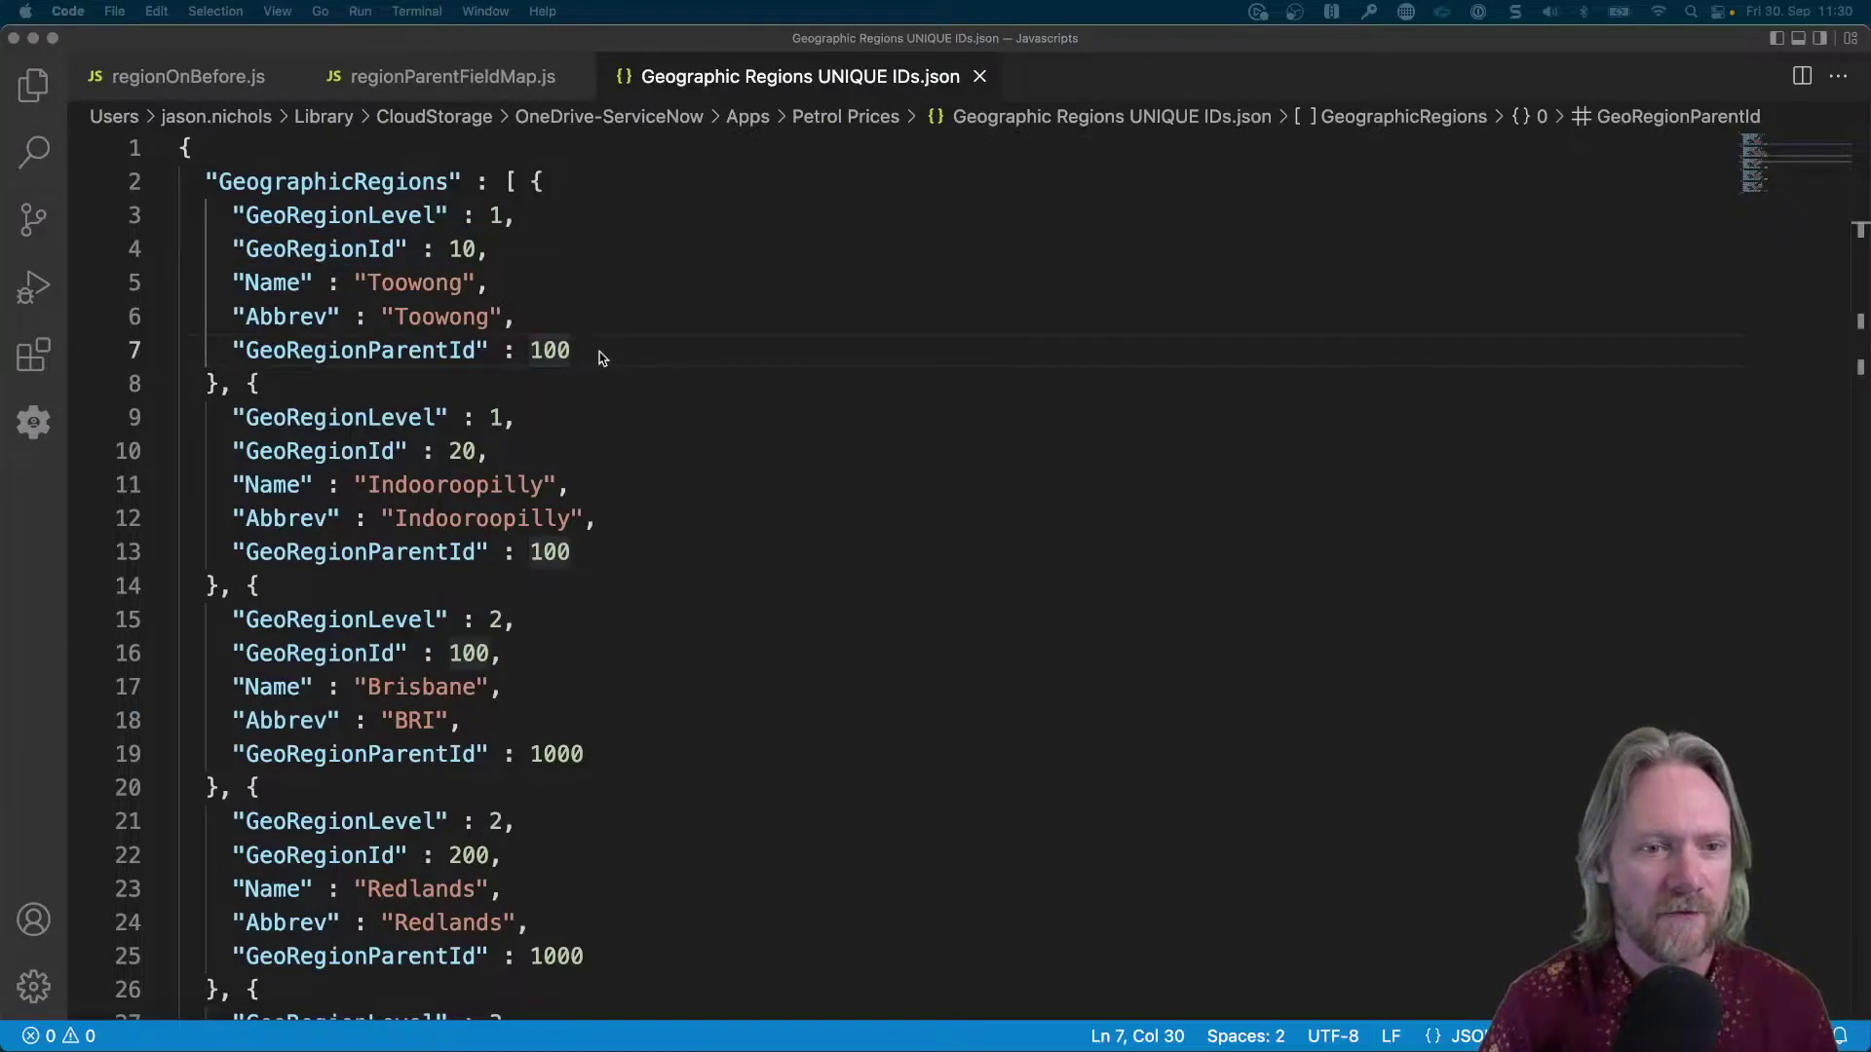
drag(586, 351, 520, 347)
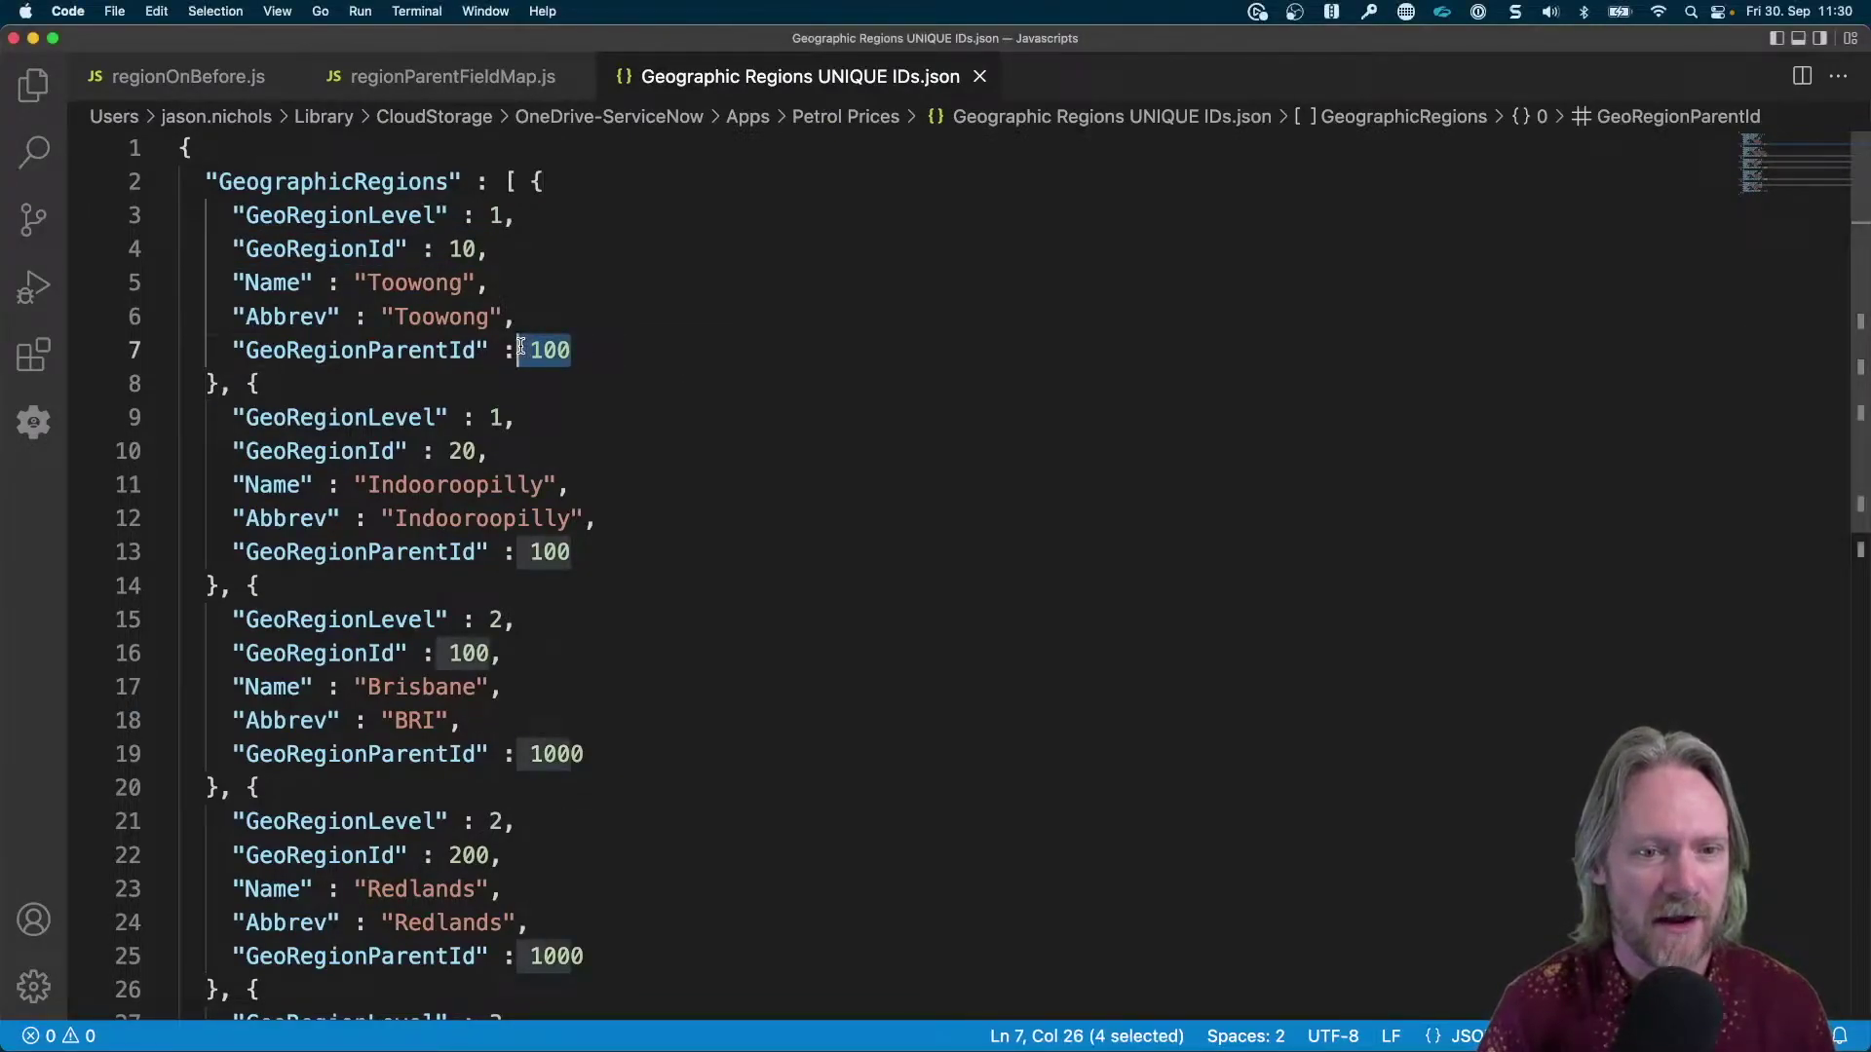
drag(600, 552, 516, 554)
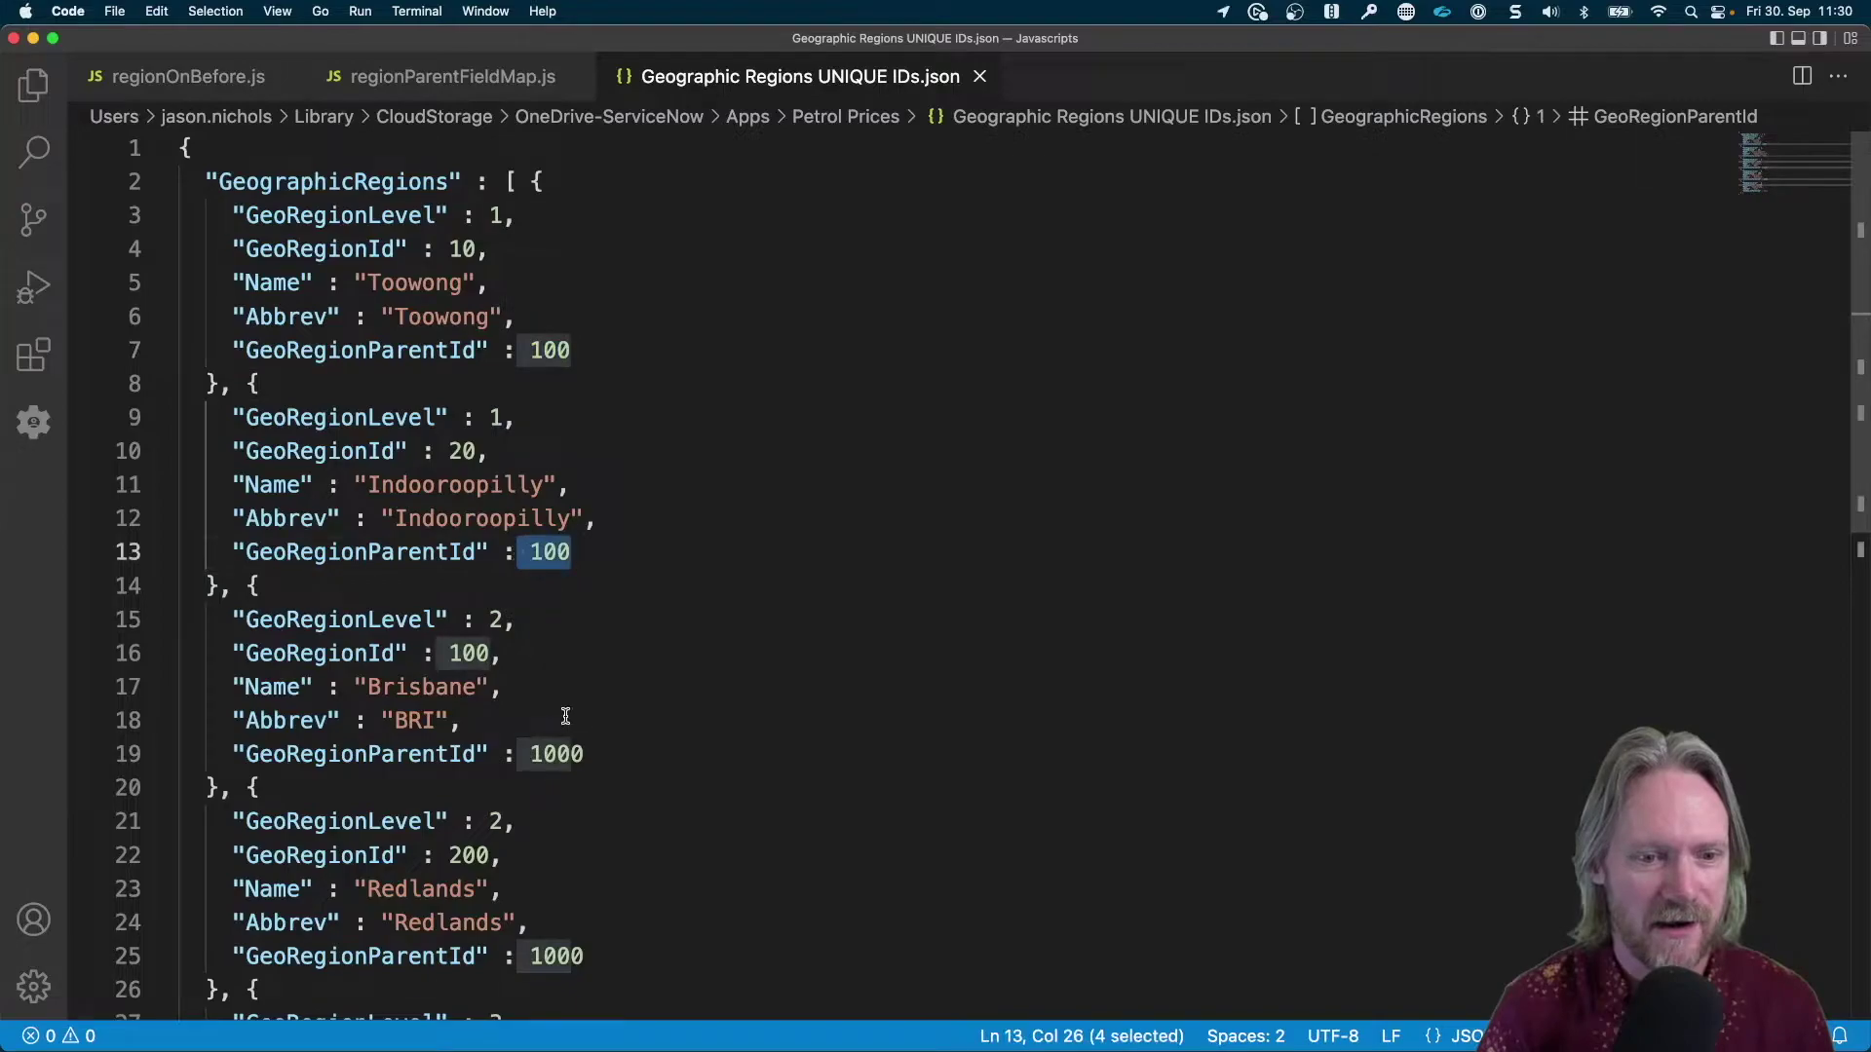
drag(604, 758, 529, 755)
drag(594, 953, 535, 937)
scroll(698, 748, down, 5)
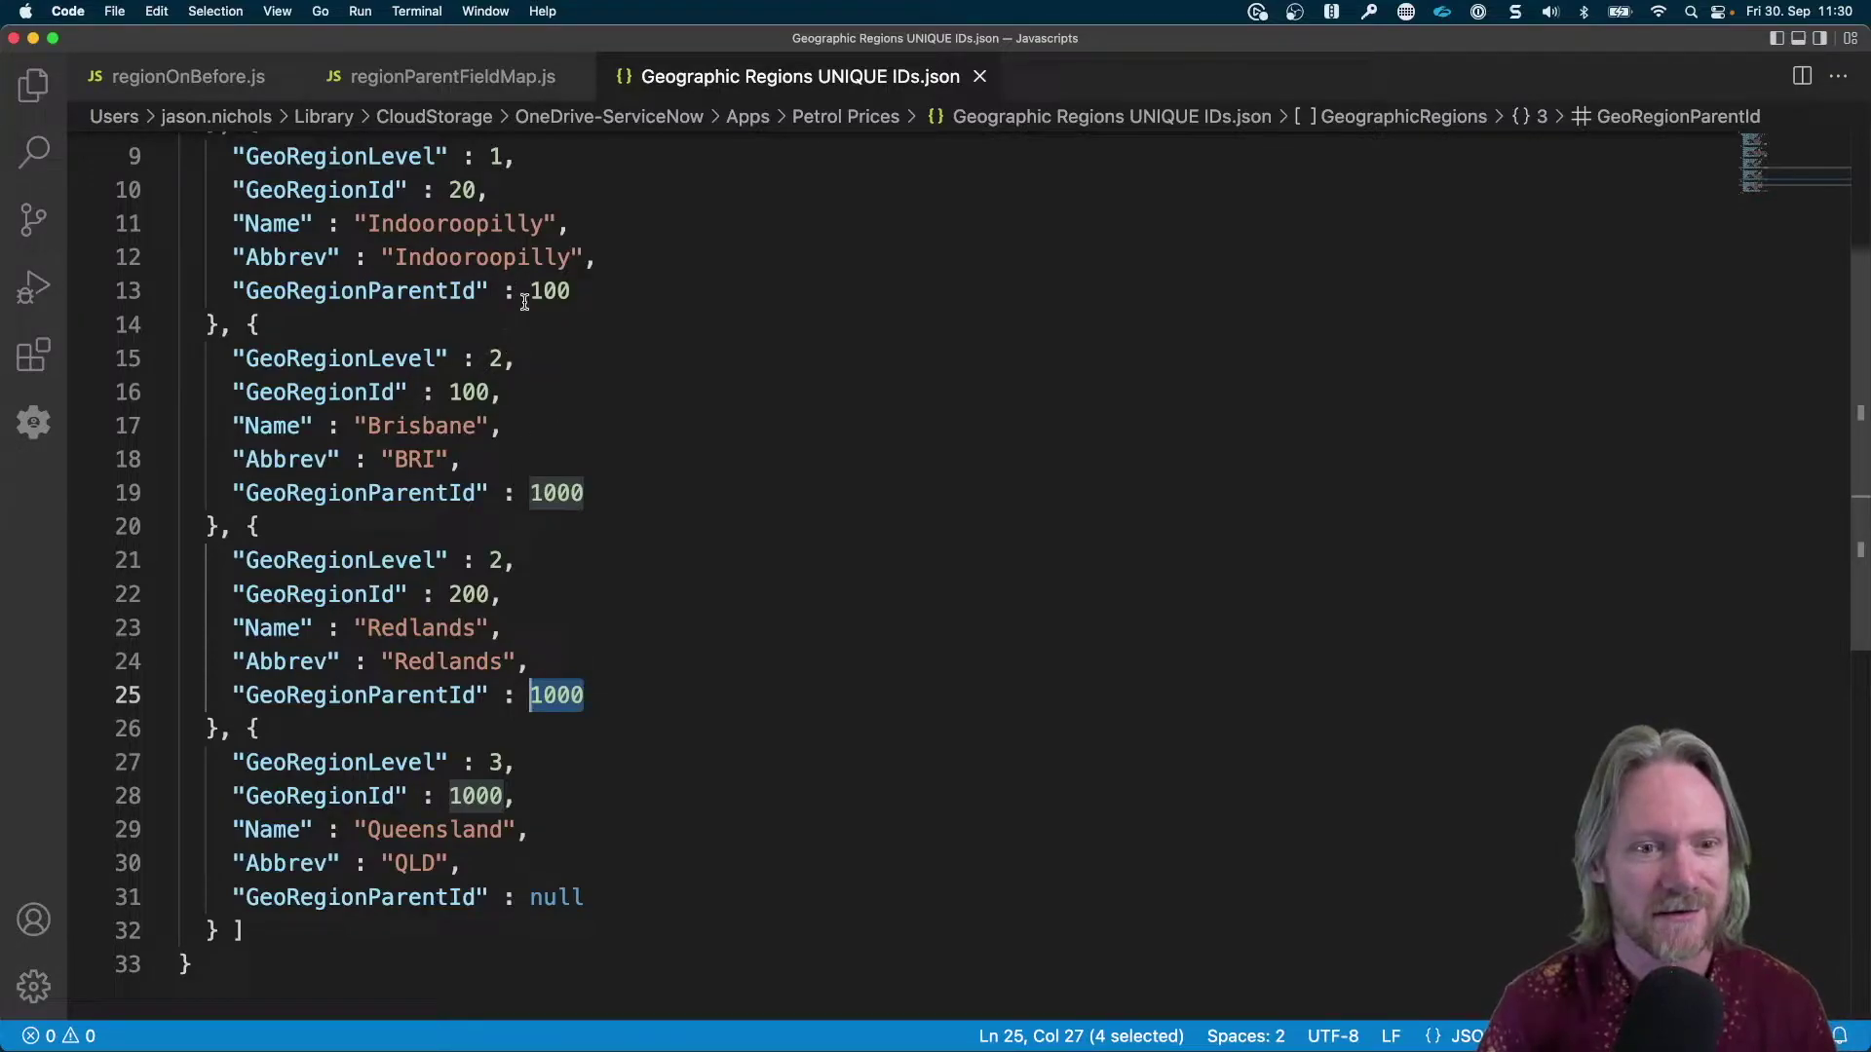
- Compare Indooroopilly's parent ID 100 with Brisbane's GeoRegionId and highlight Queensland's GeoRegionId 1000
drag(533, 290, 570, 288)
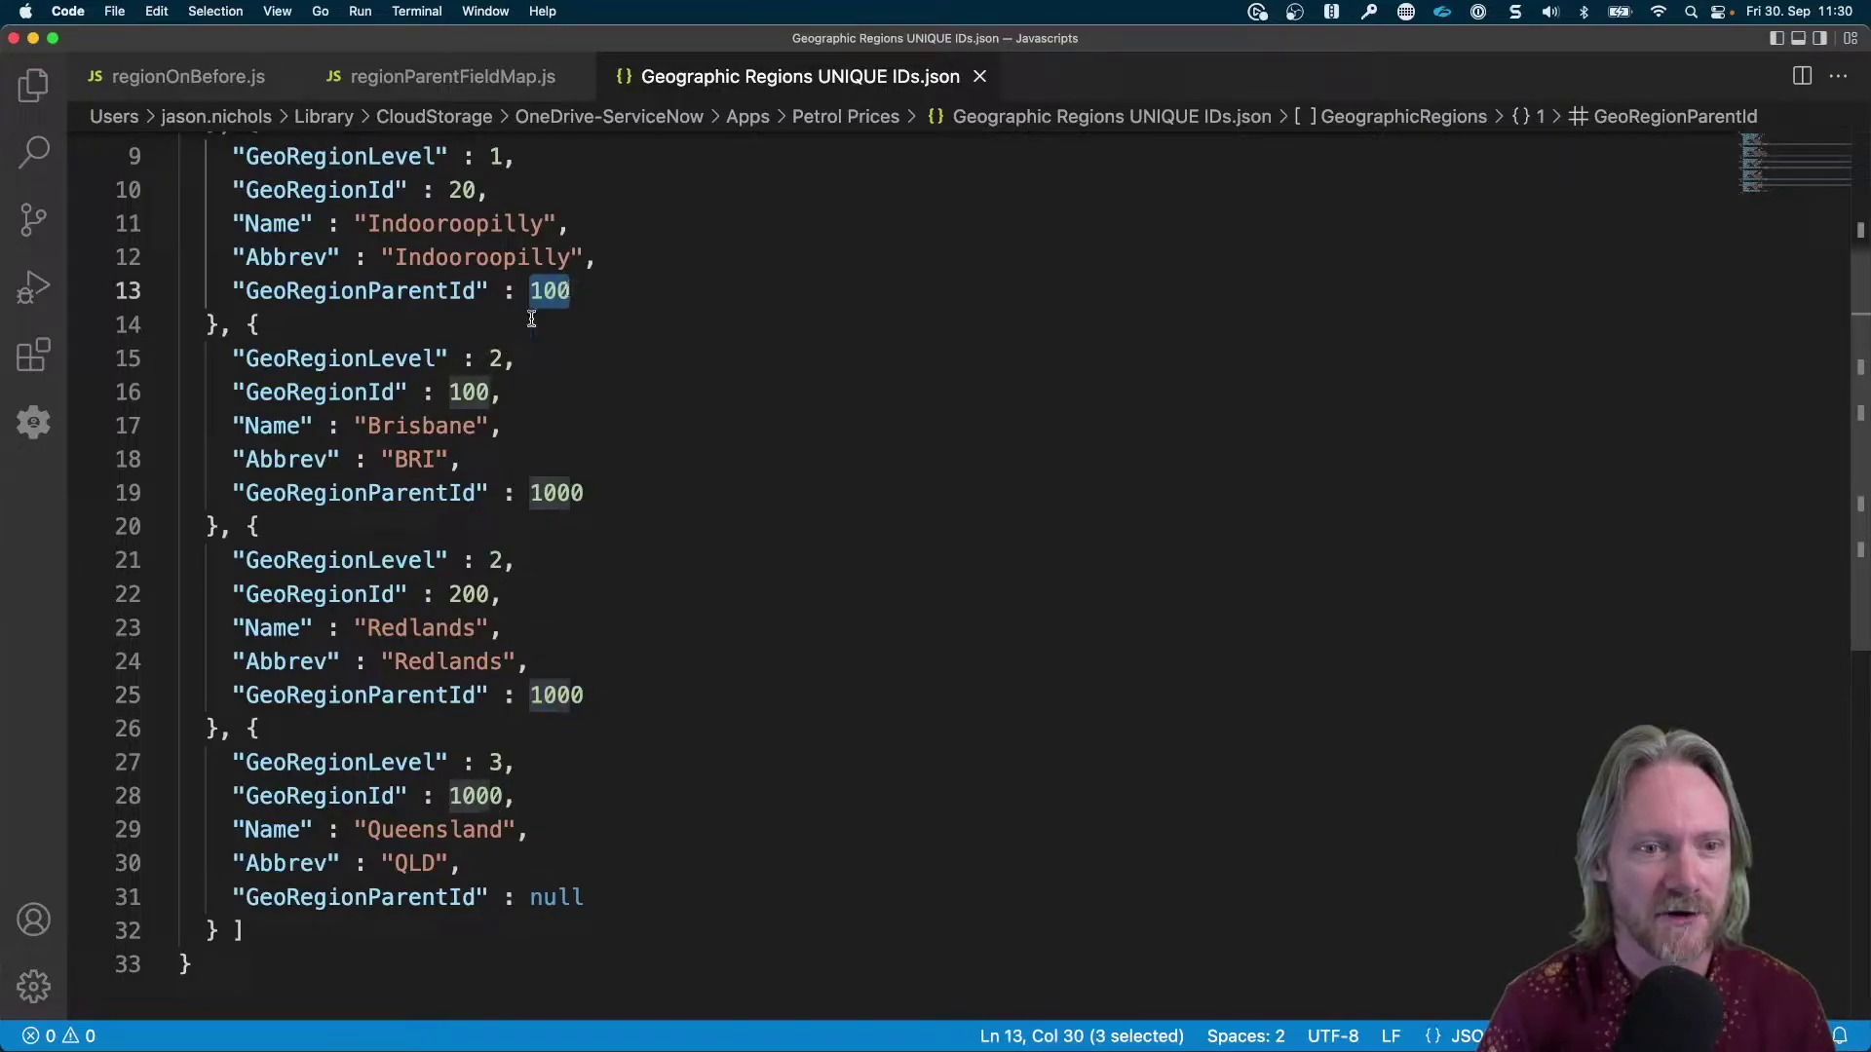
drag(449, 392, 488, 395)
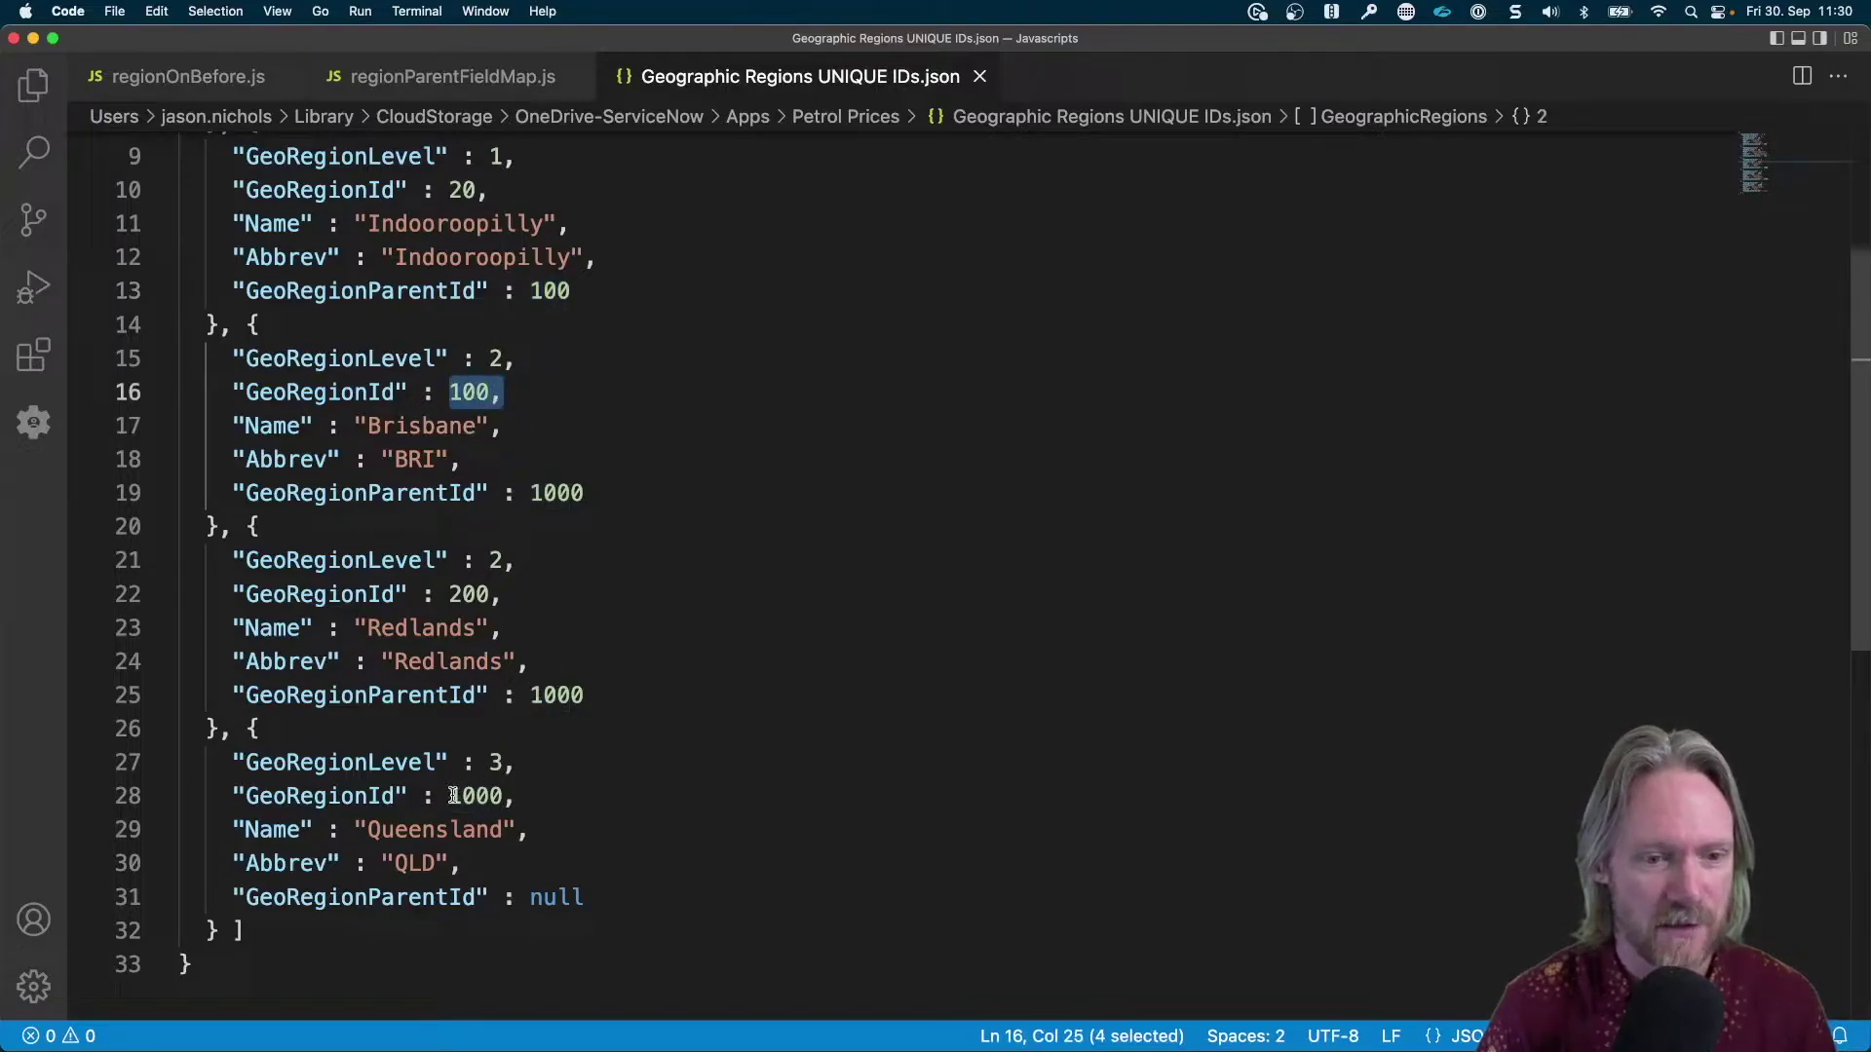
drag(451, 797, 519, 794)
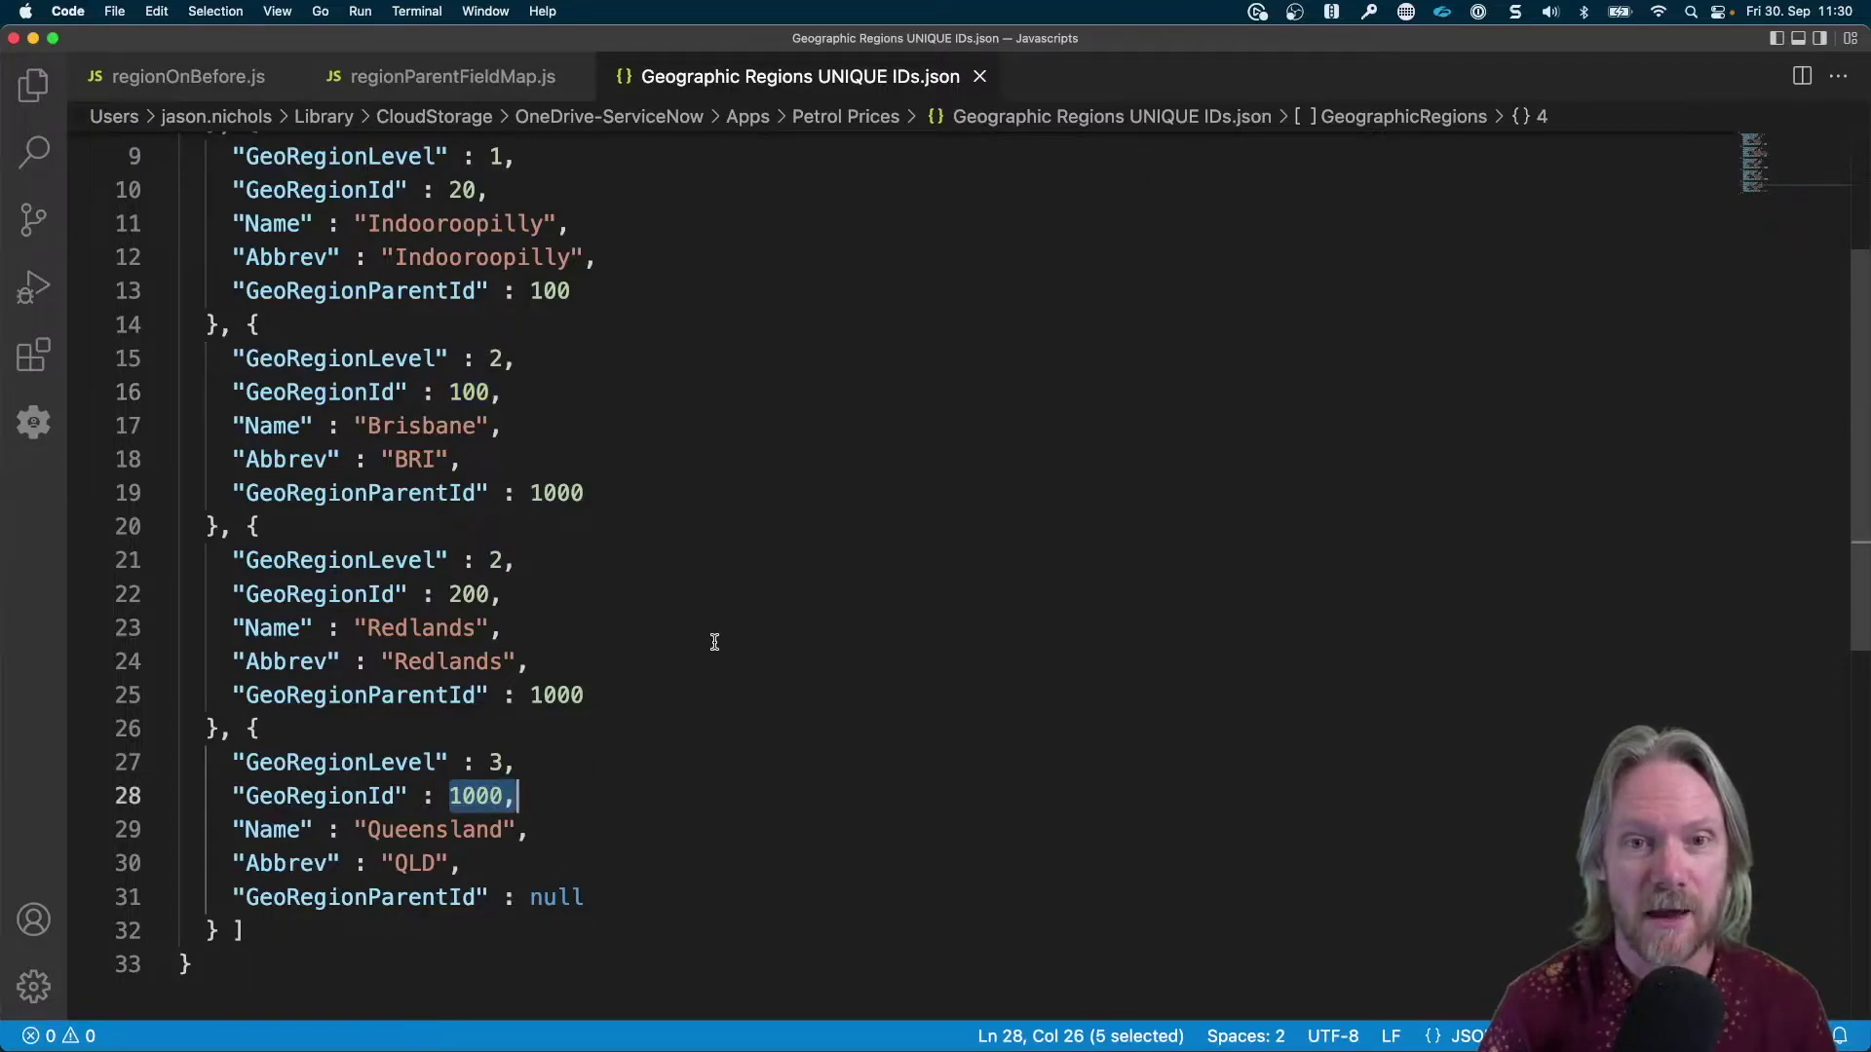
- Switch back to Chrome and delete all records from the Geographic Regions list
key(super+Tab)
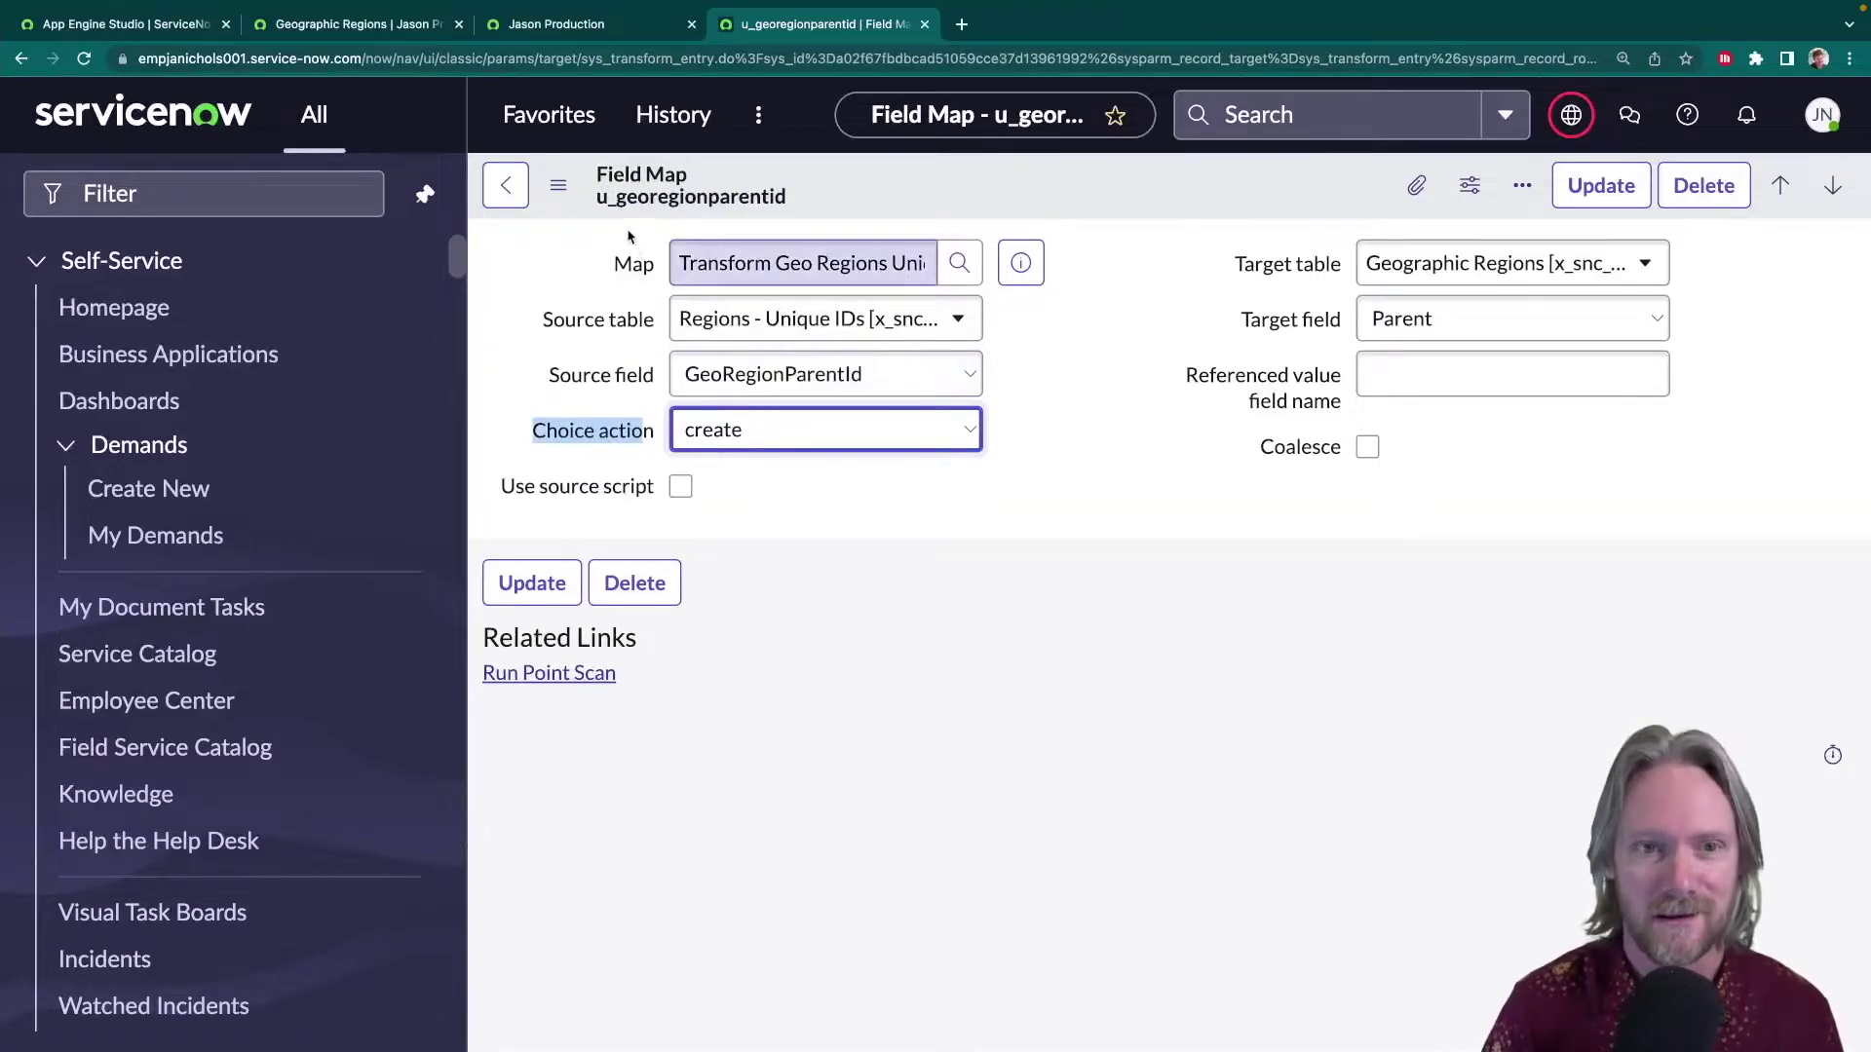
click(388, 25)
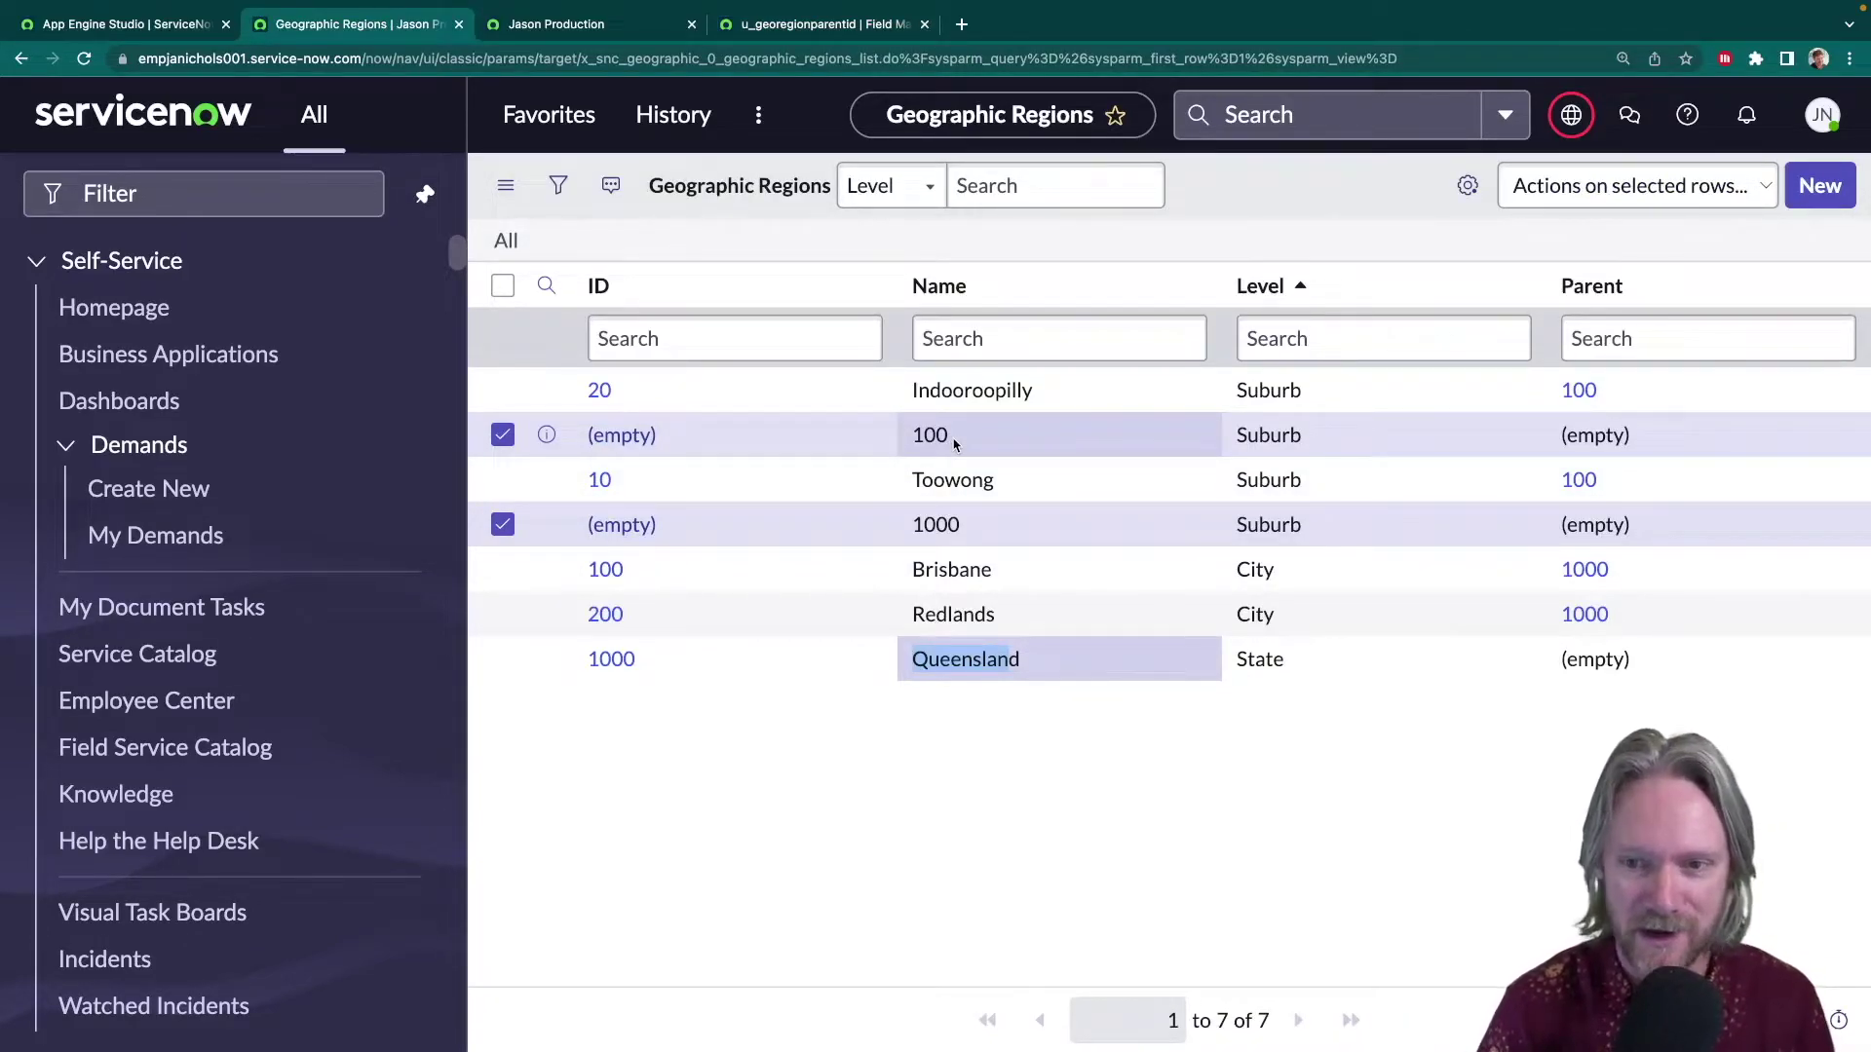
click(501, 286)
click(1585, 187)
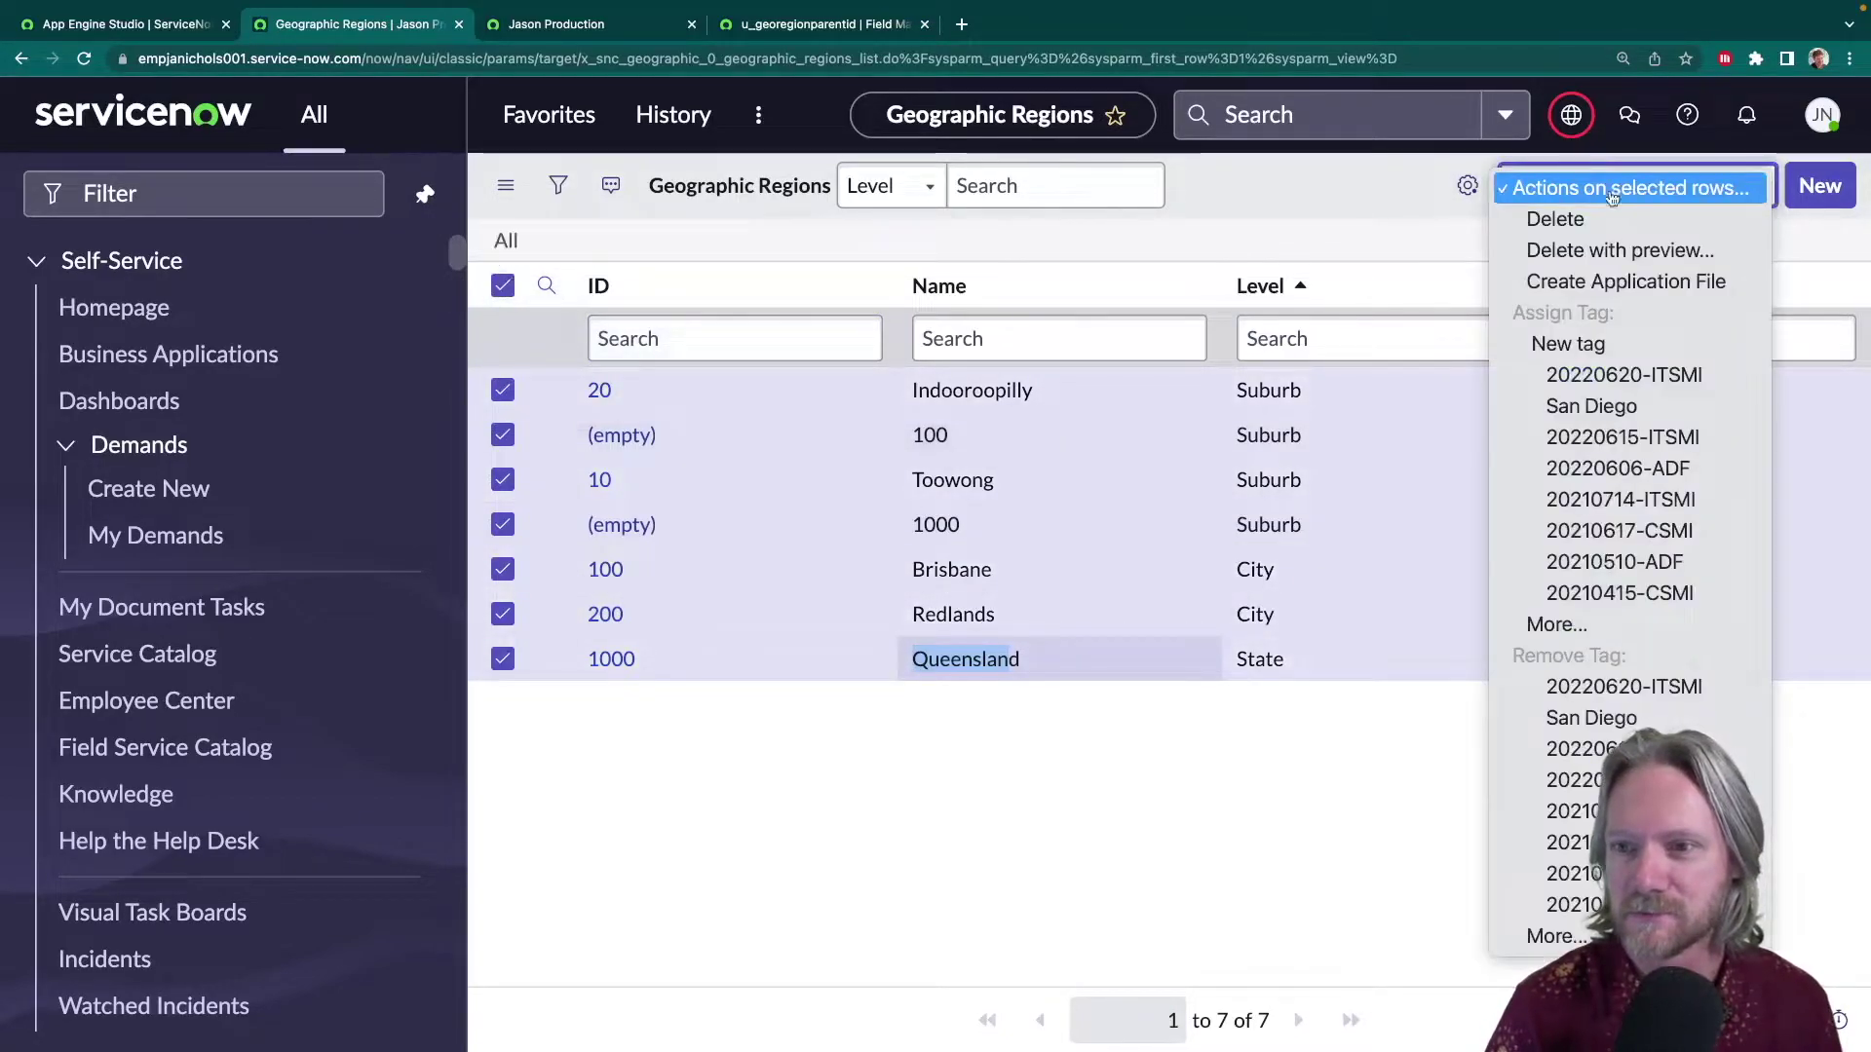
click(1584, 220)
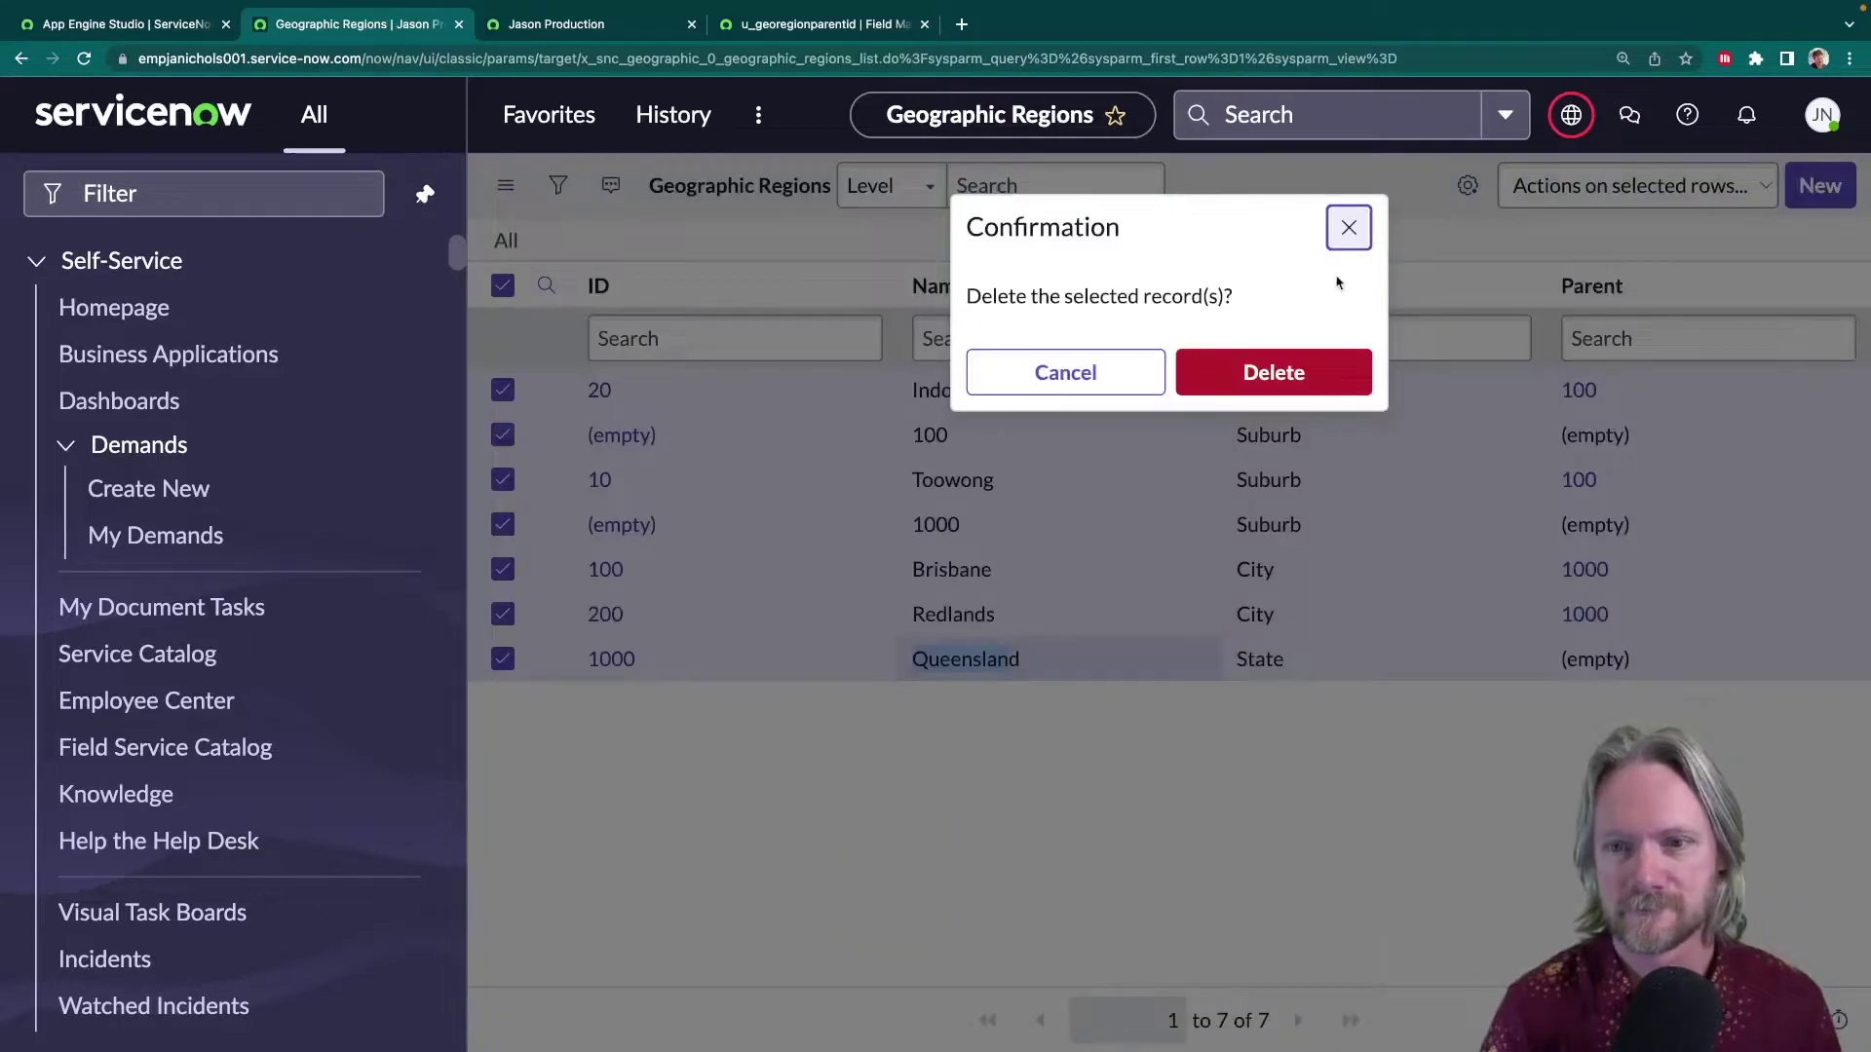
click(1294, 372)
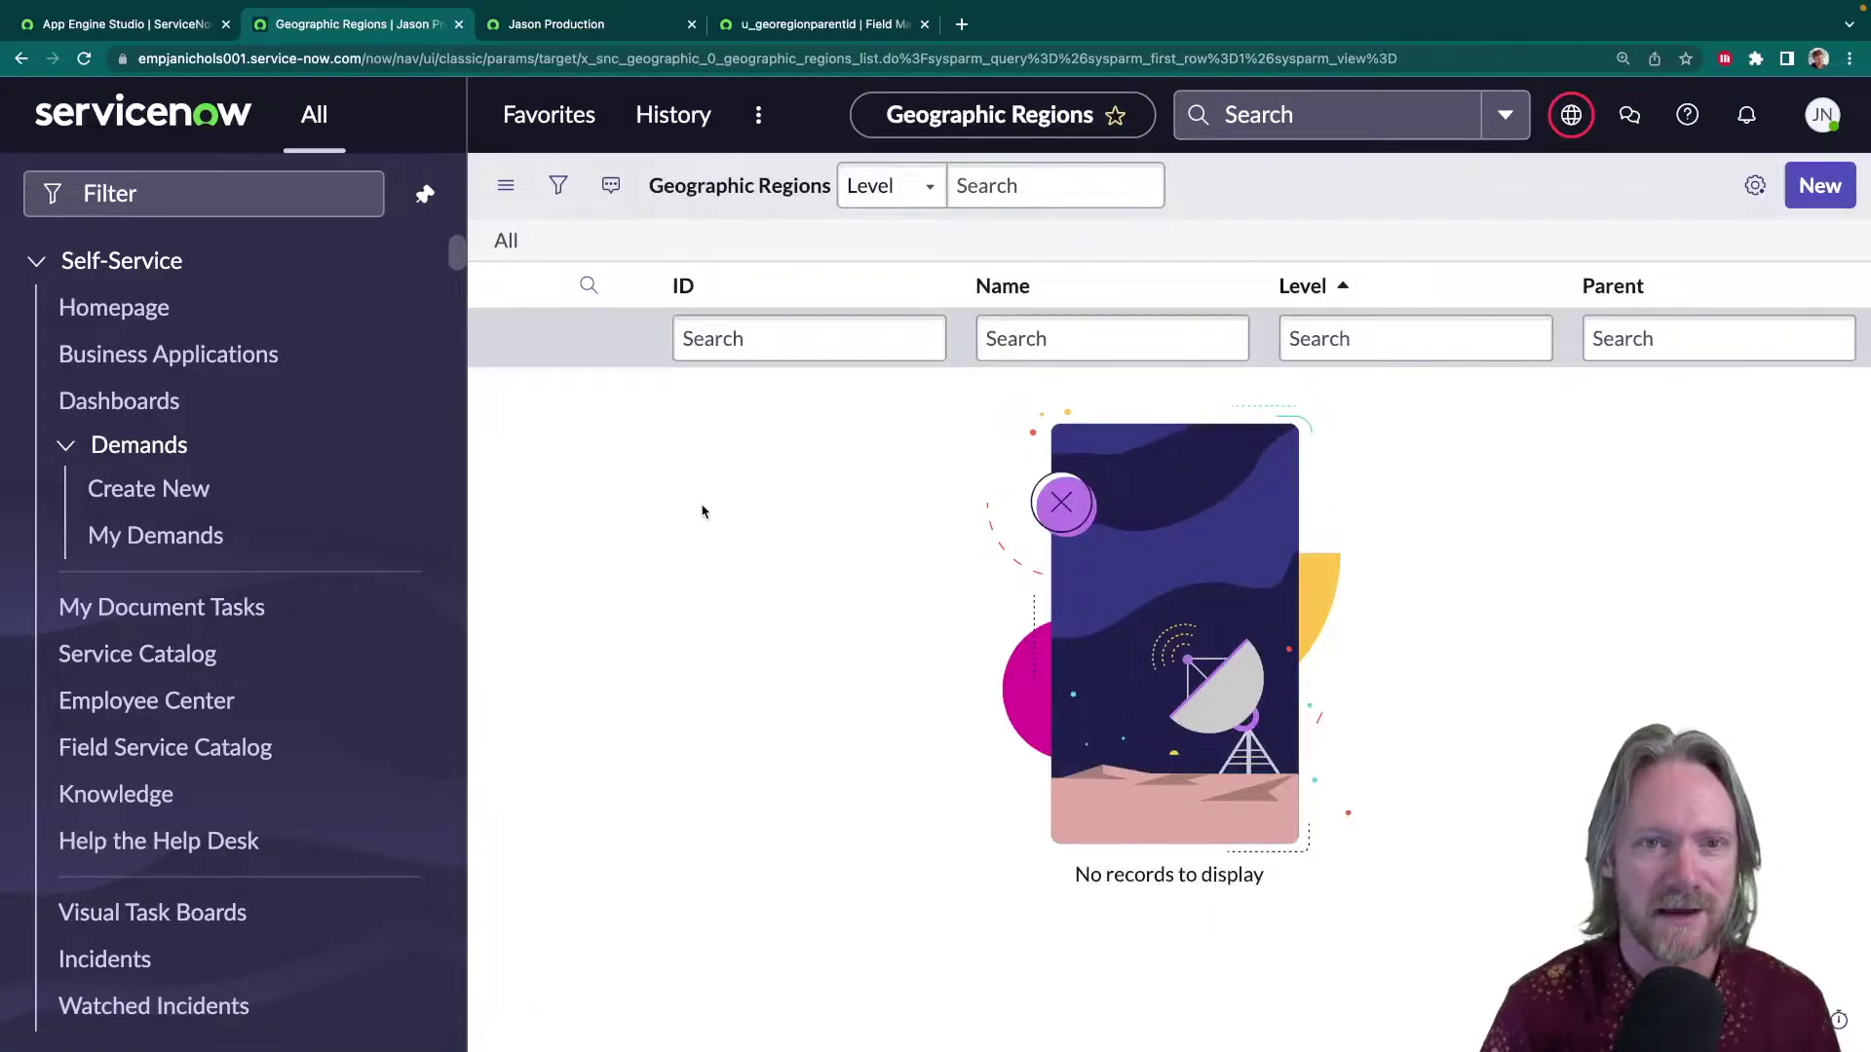
- Review the u_georegionparentid field map alongside the Geographic Regions list
click(801, 27)
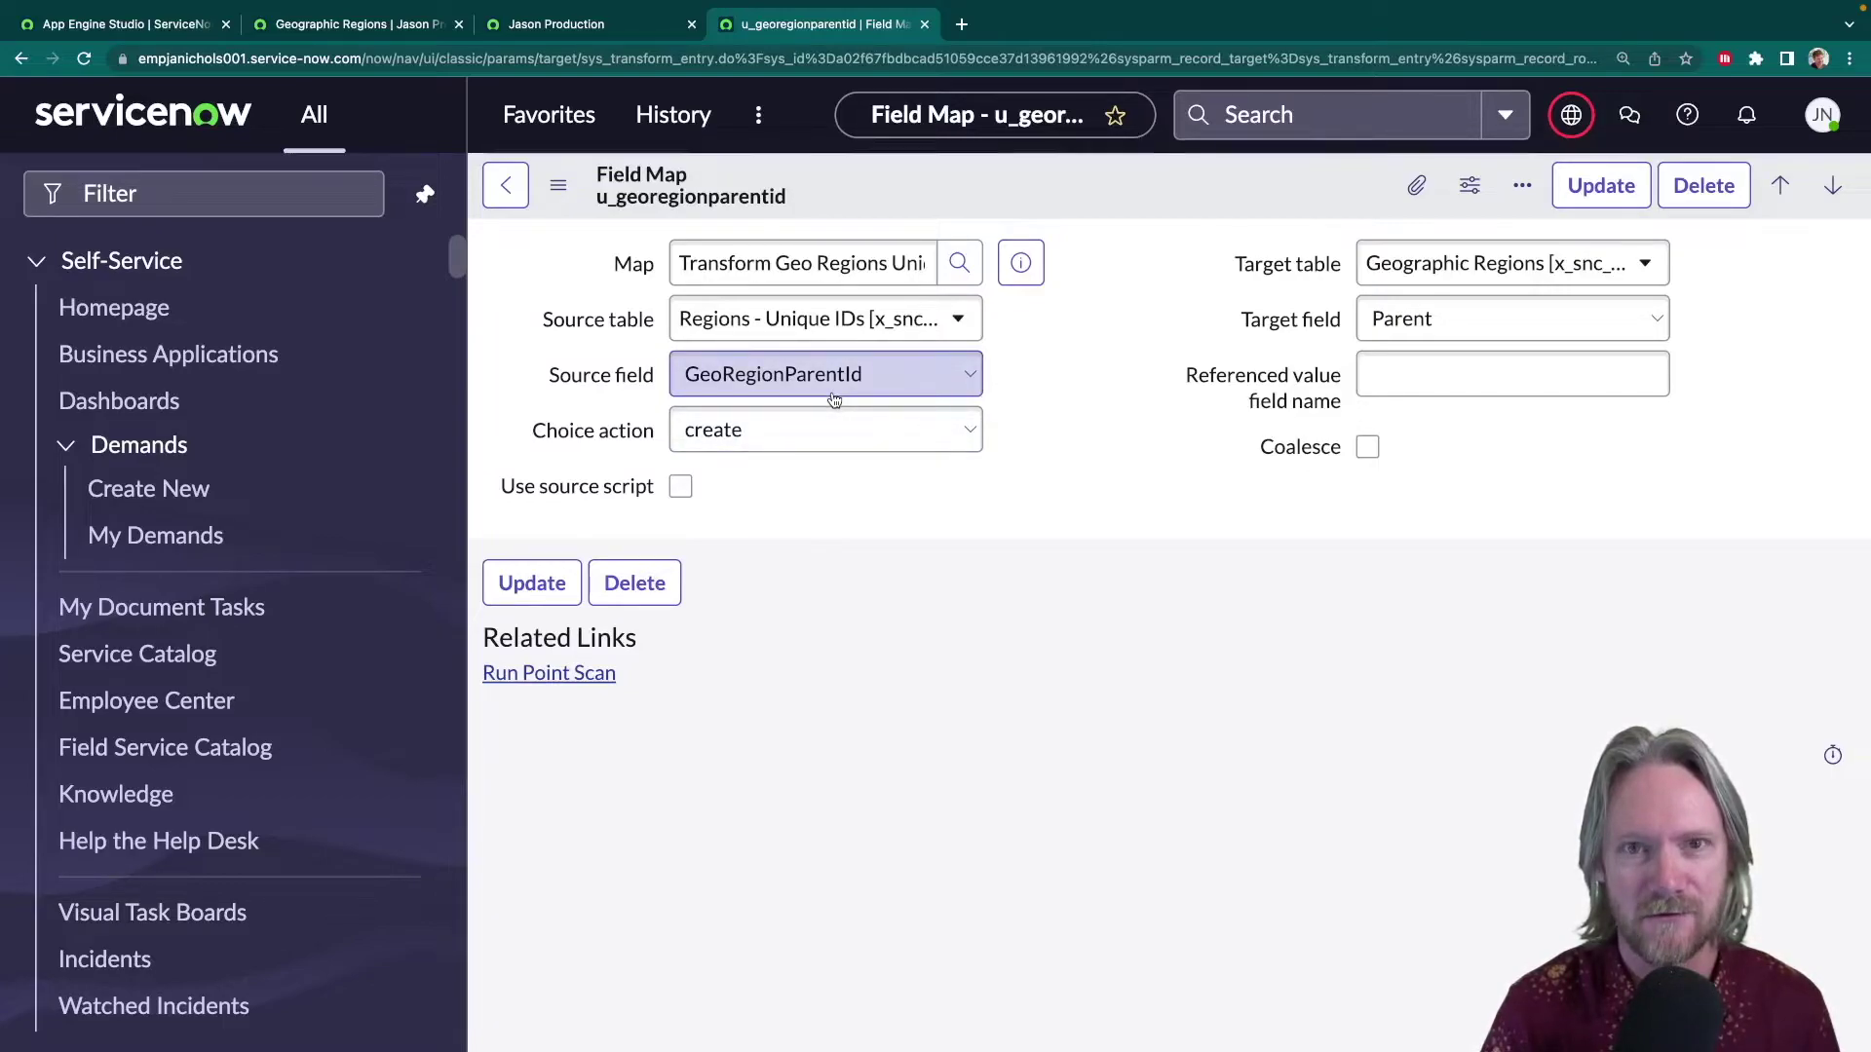
click(310, 27)
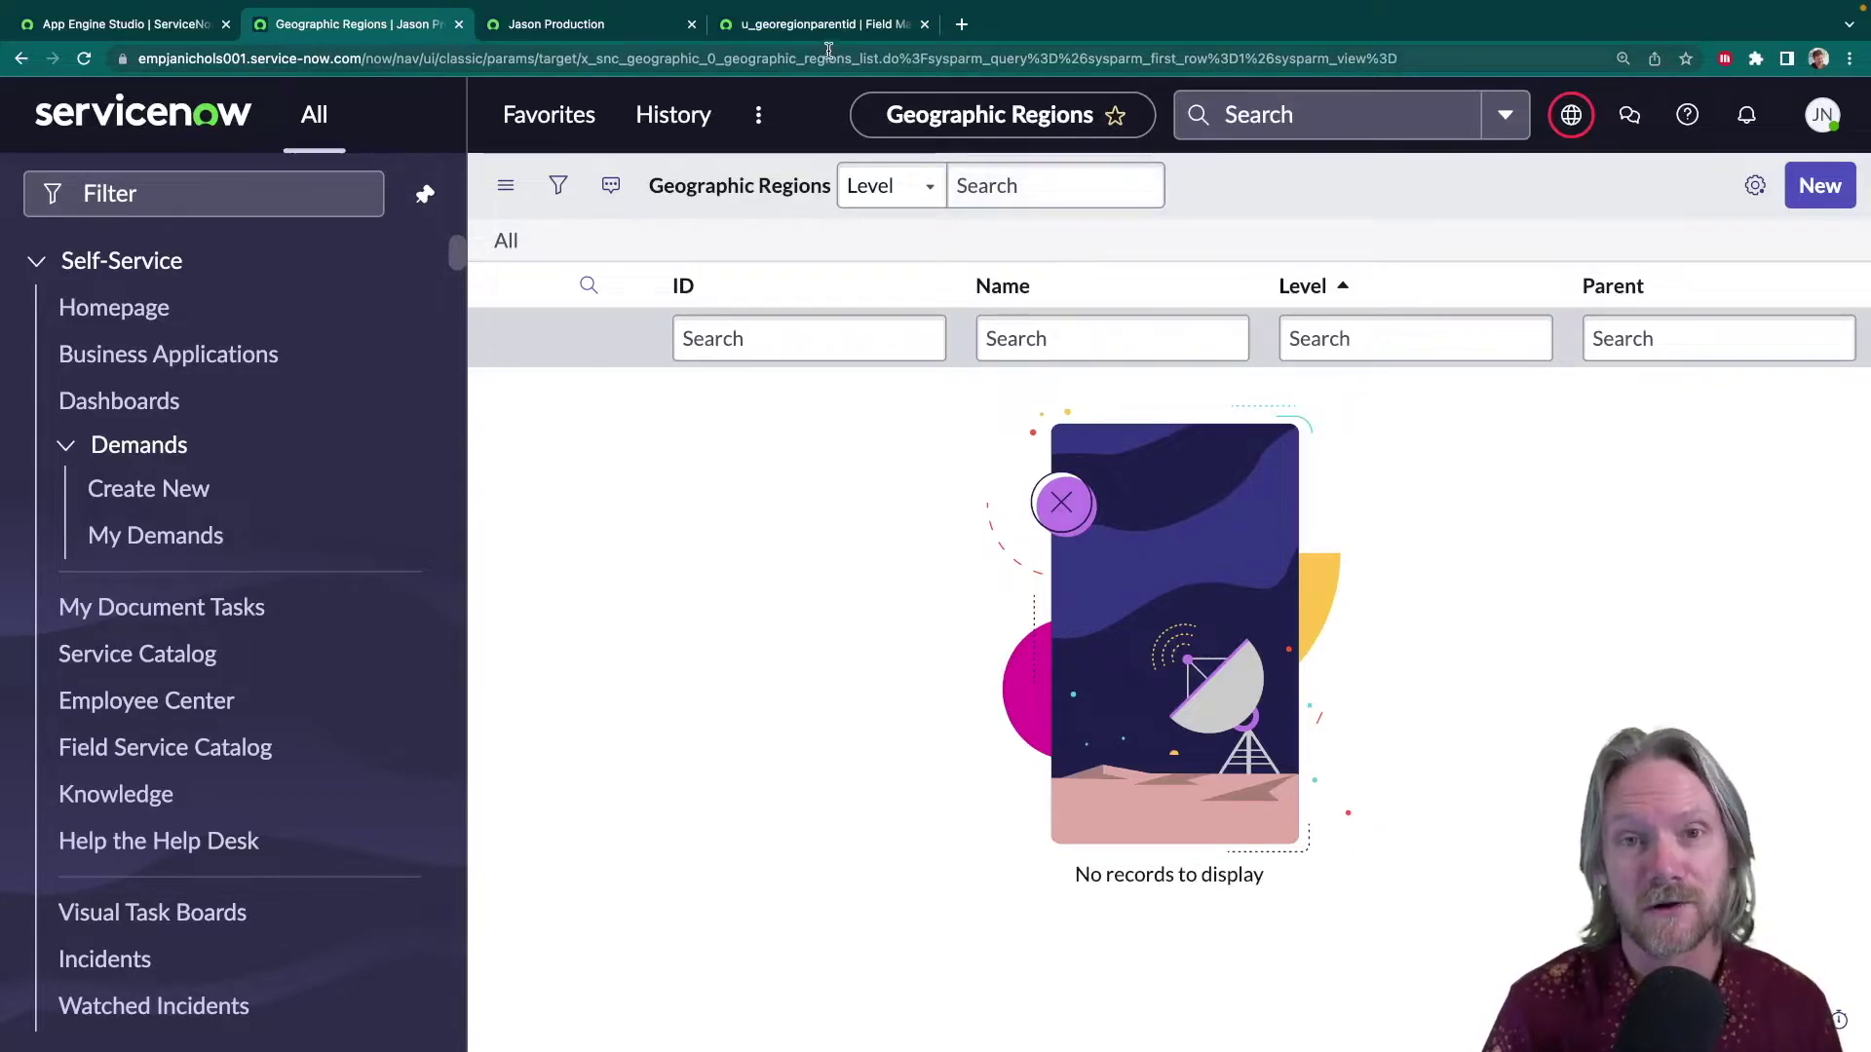
click(807, 28)
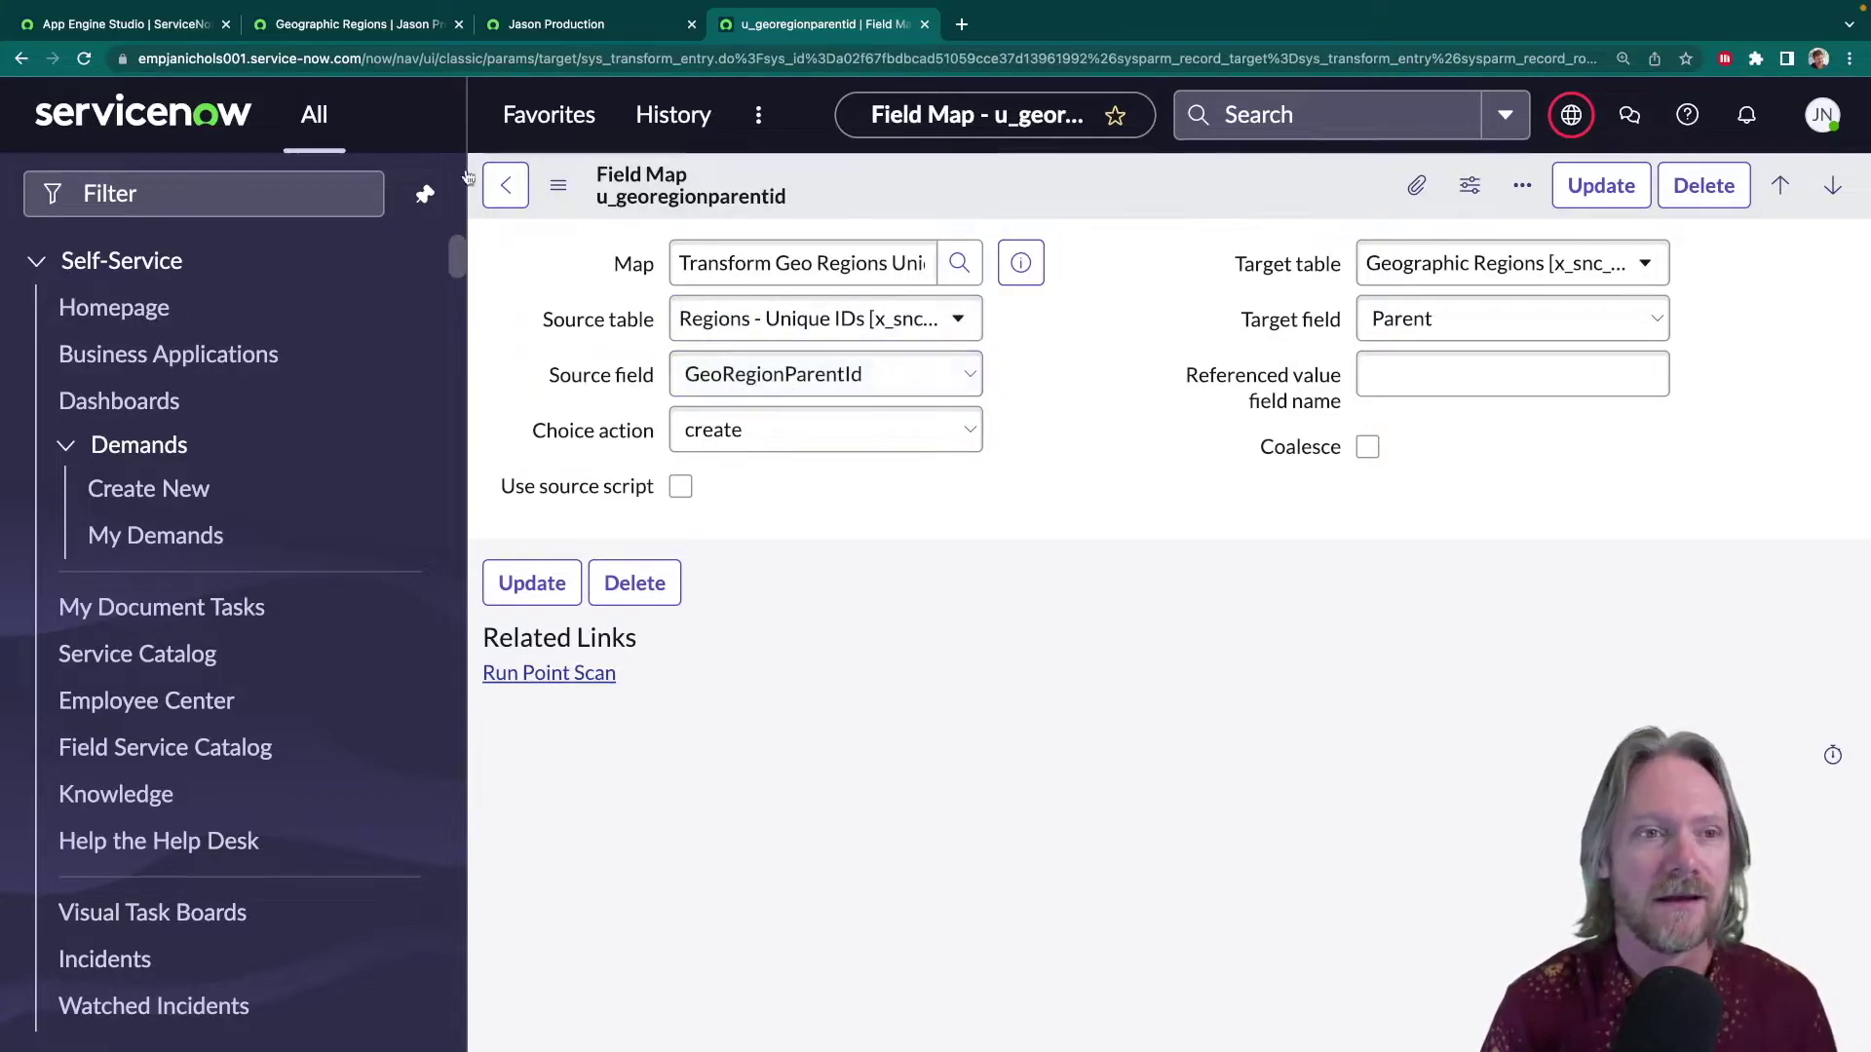
- Highlight Brisbane's GeoRegionId key in the JSON file in Visual Studio Code, then view the Geographic Regions table fields in App Engine Studio in Chrome
key(ctrl+Right)
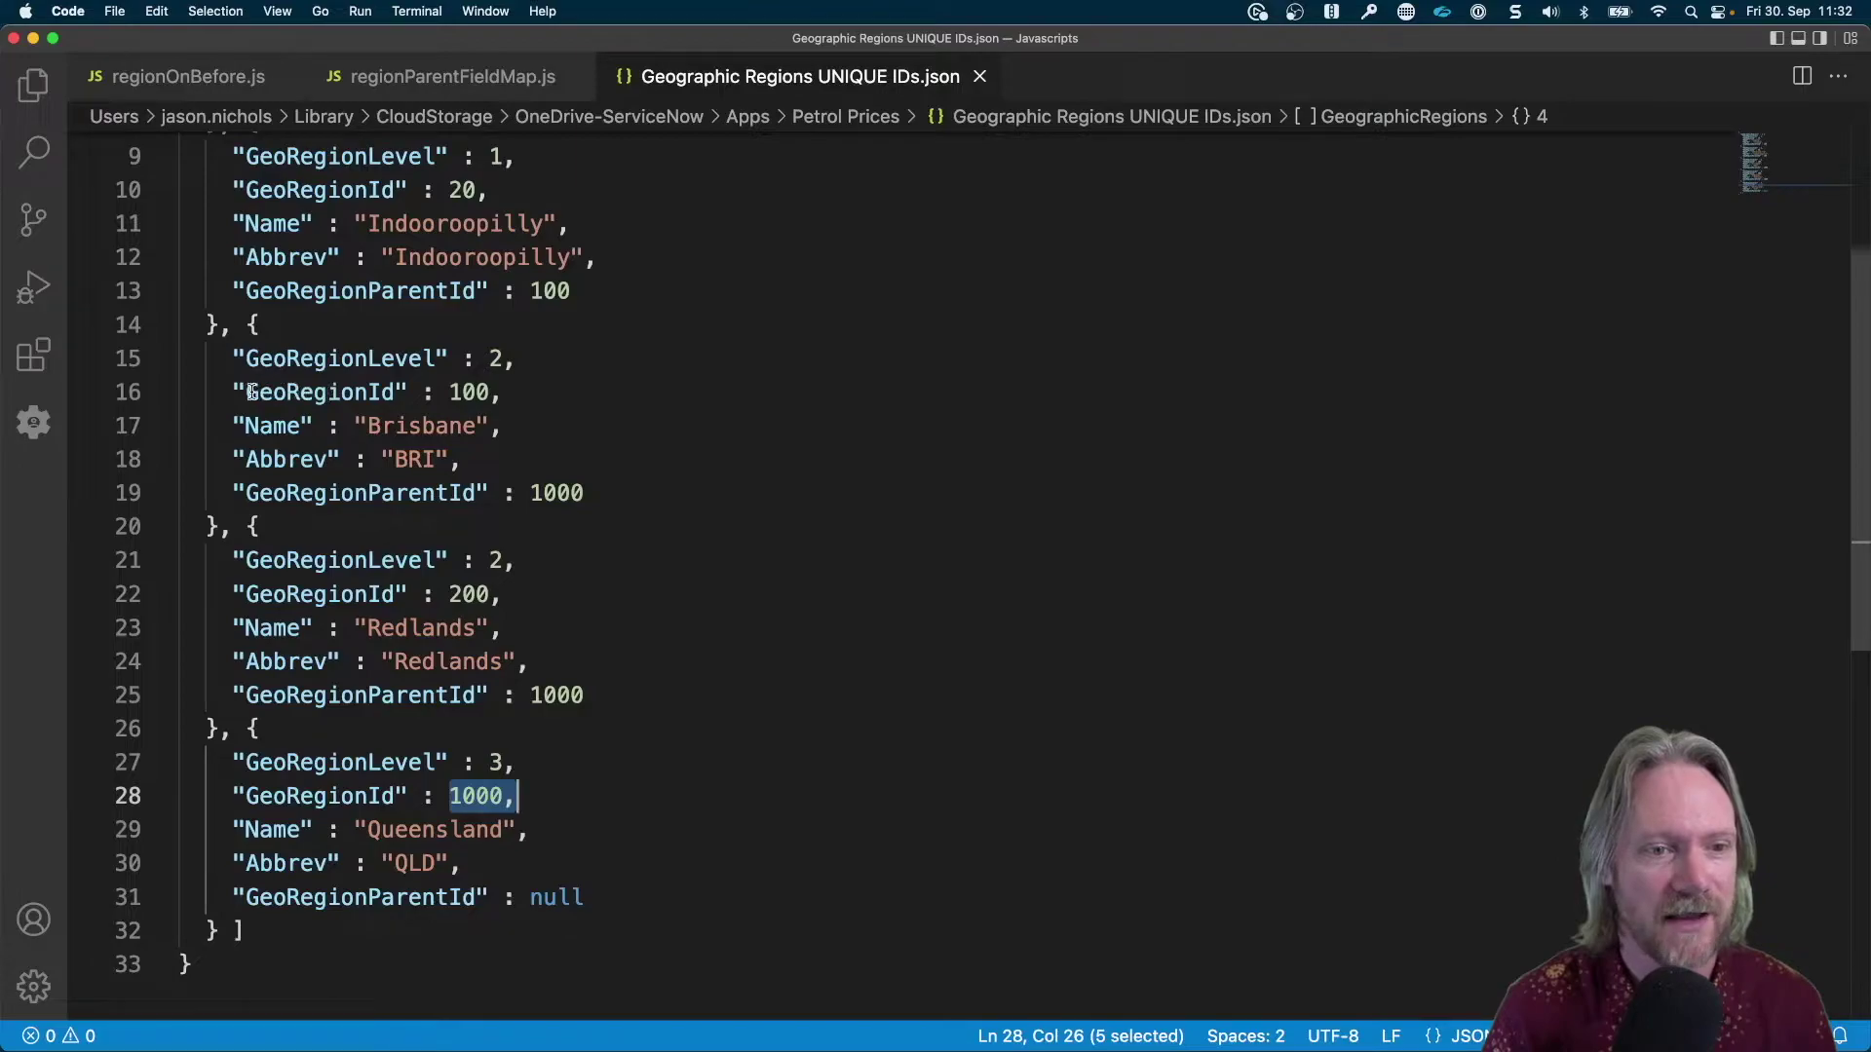
drag(252, 391, 394, 392)
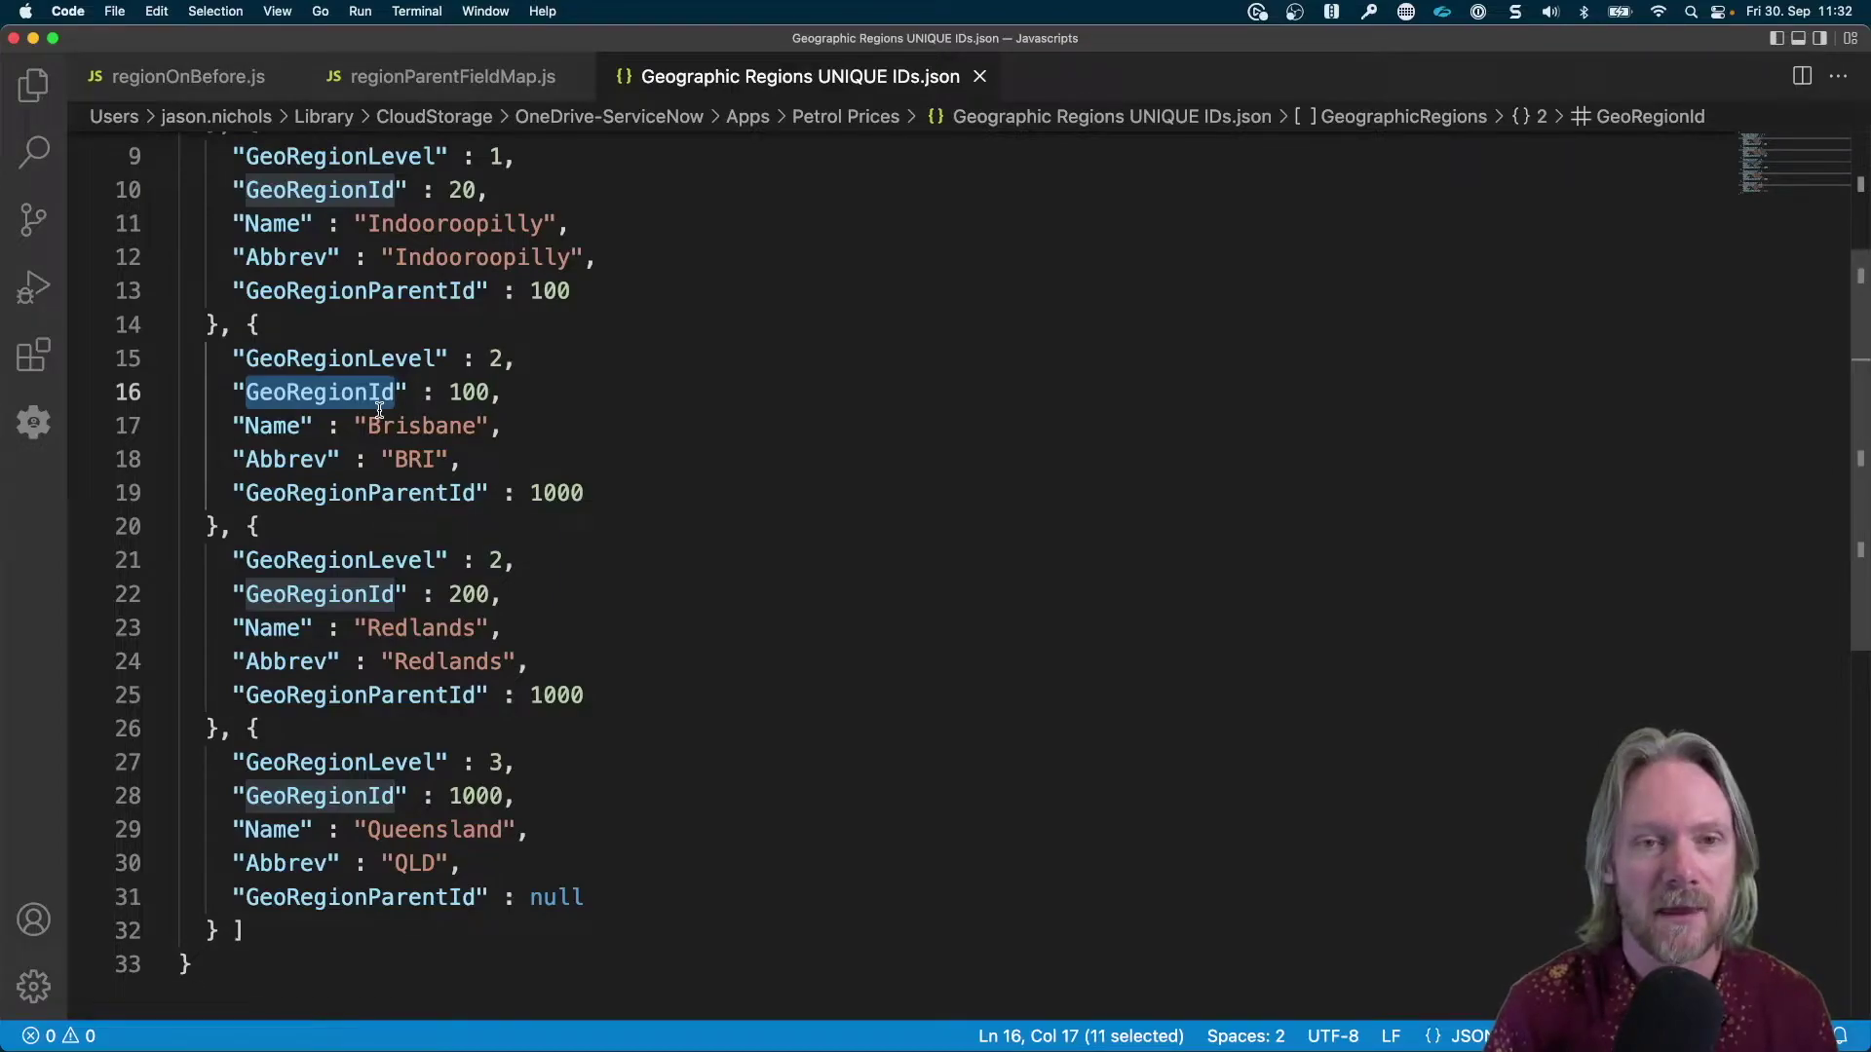
key(super+Tab)
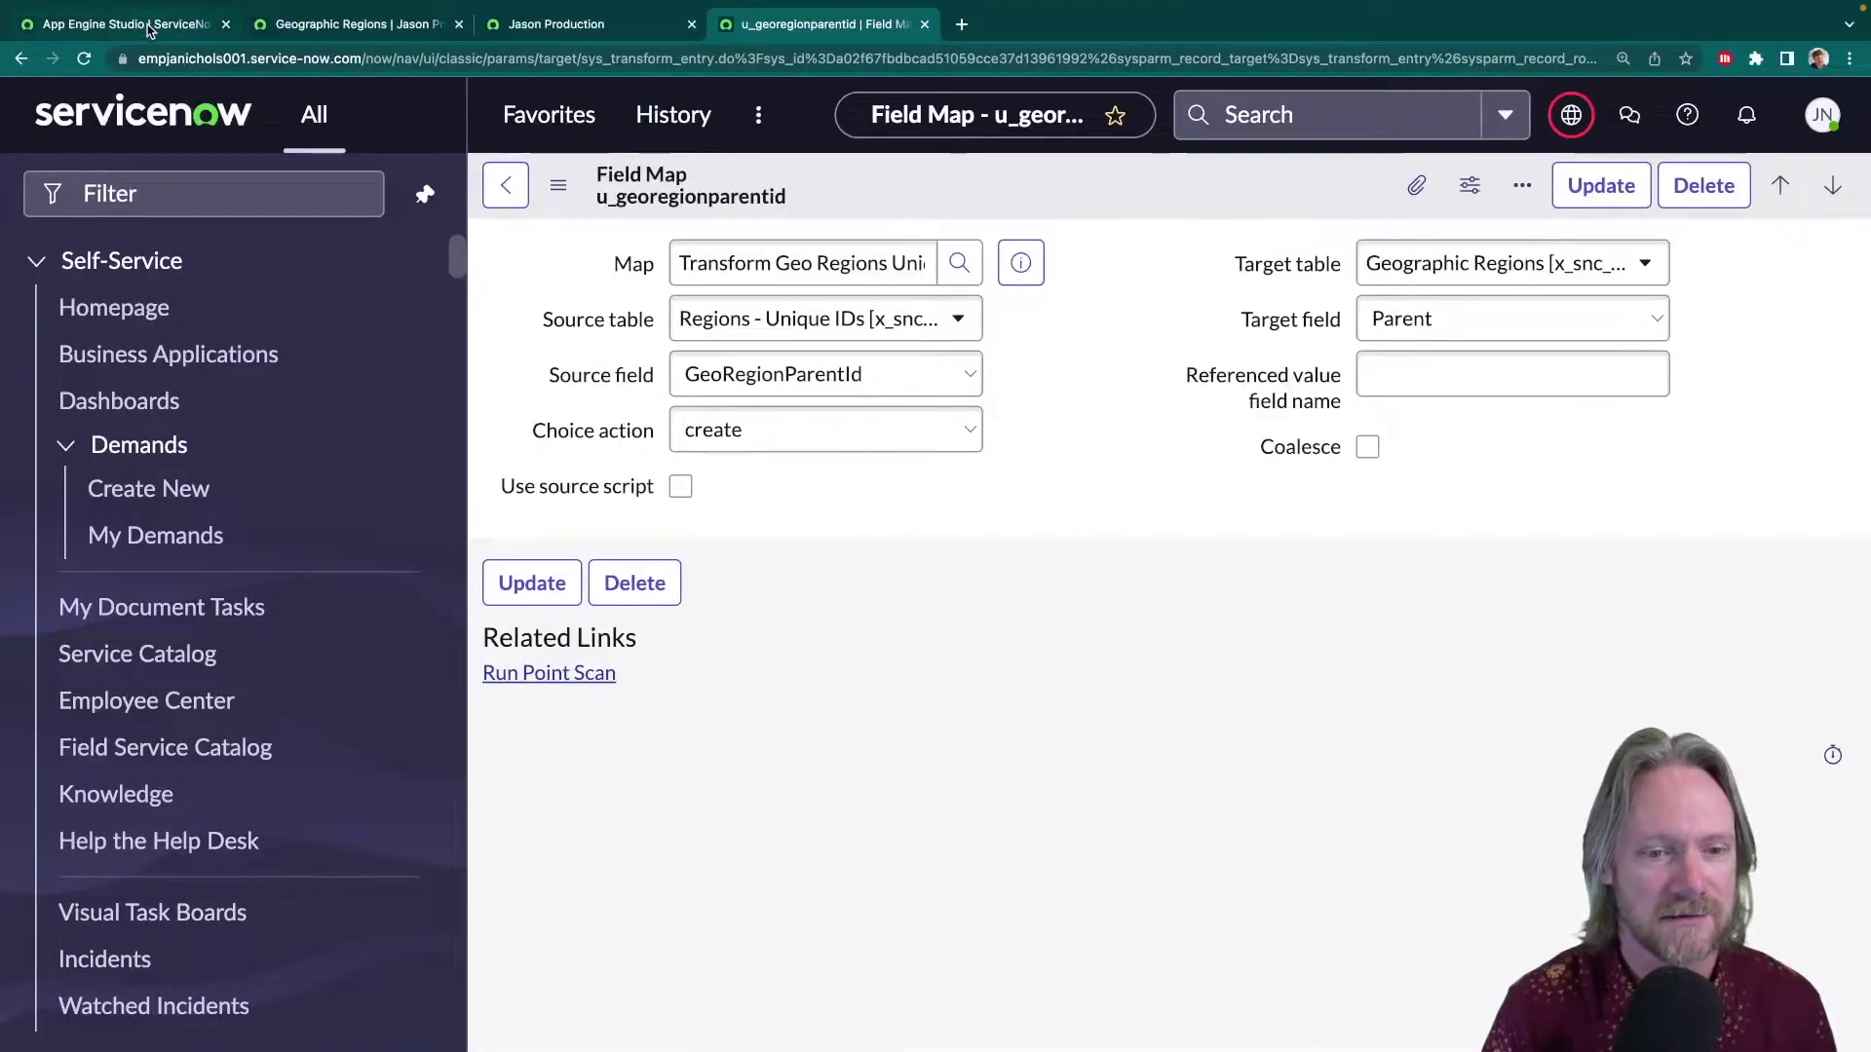
click(124, 24)
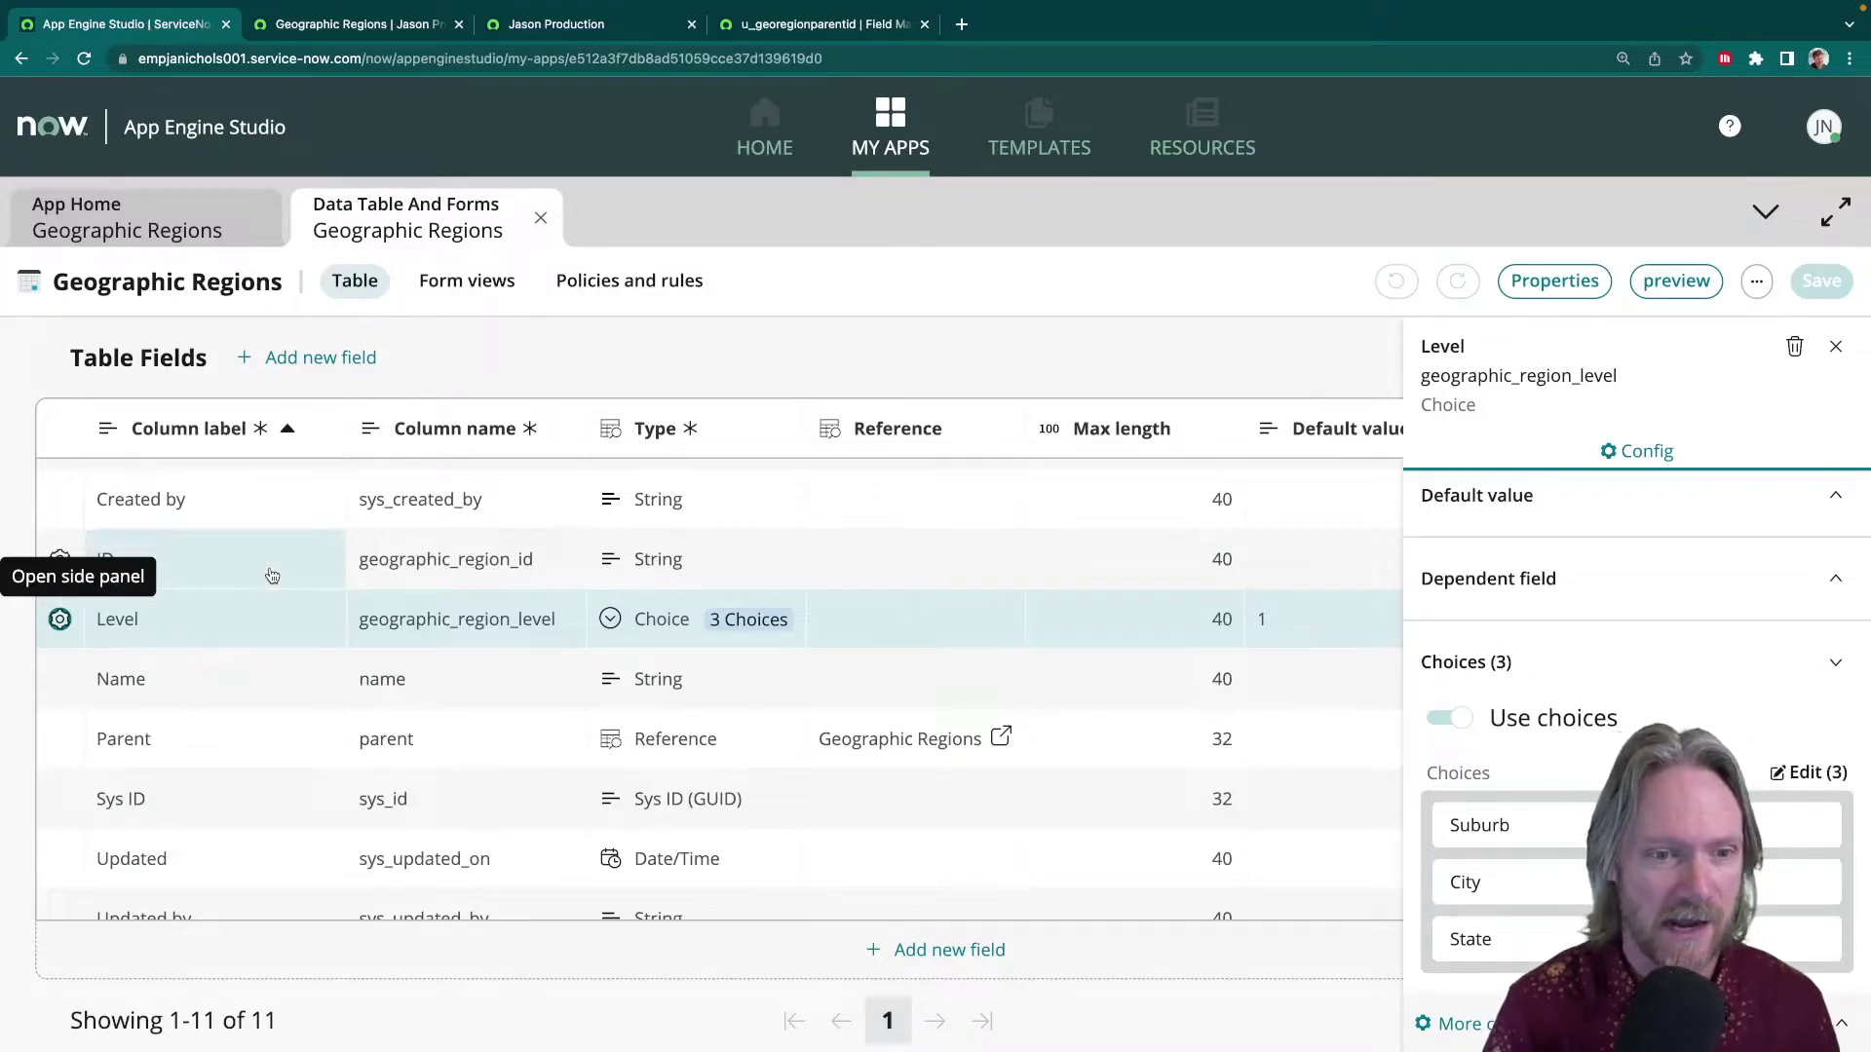
- Check the ID field's column name, set the u_georegionparentid field map's Referenced value field name to geographic_region_id, and save the record
click(368, 571)
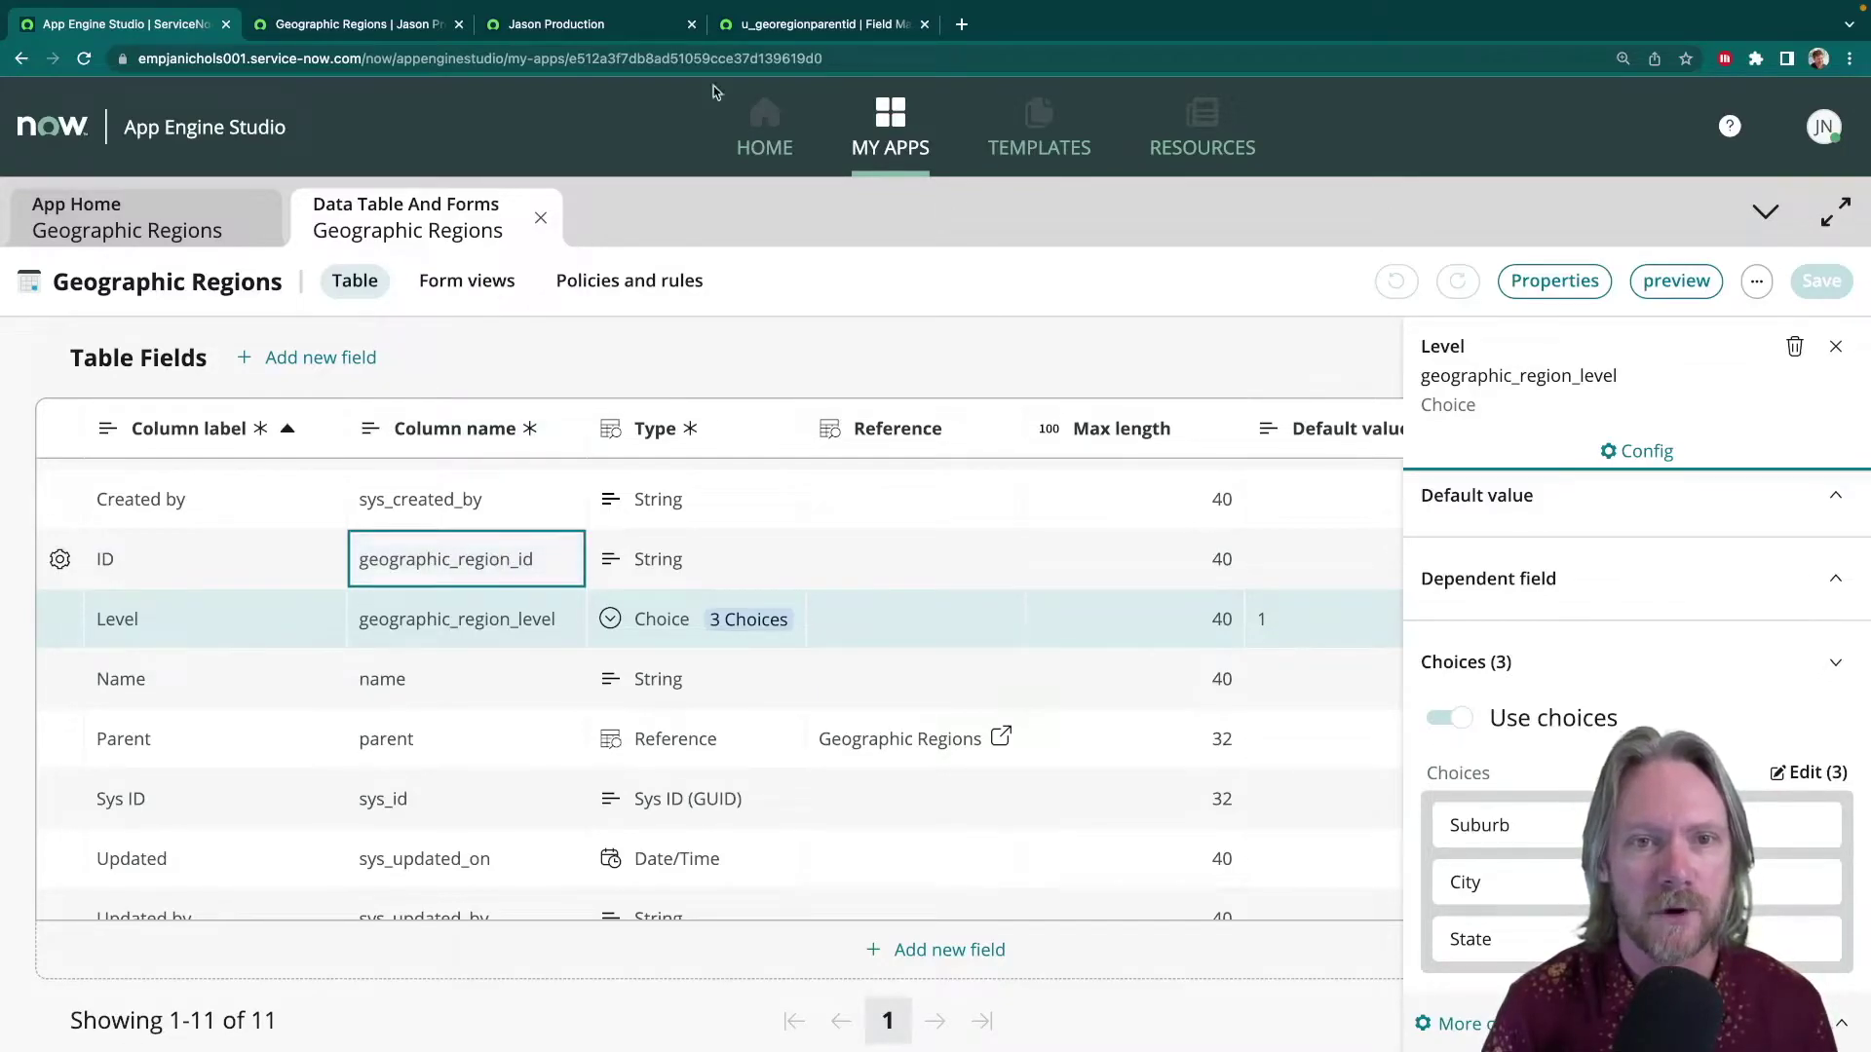
mouse_move(797, 7)
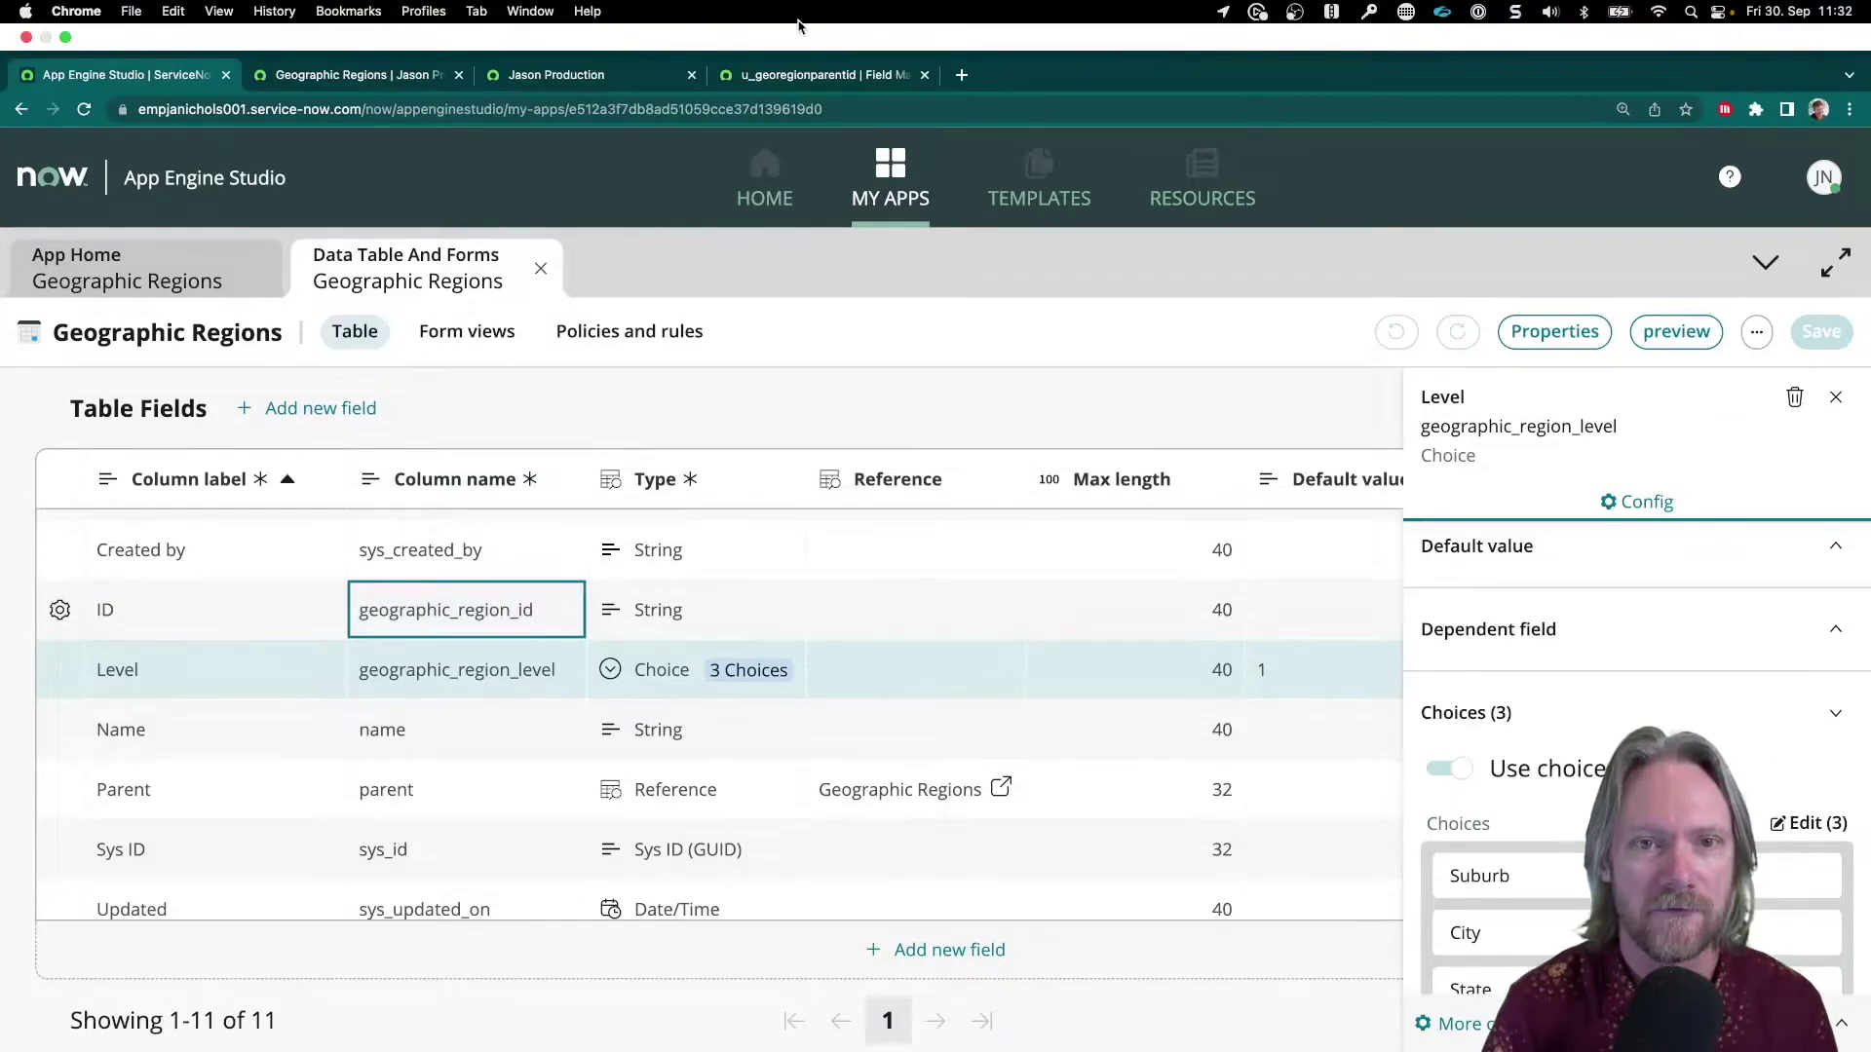
click(789, 86)
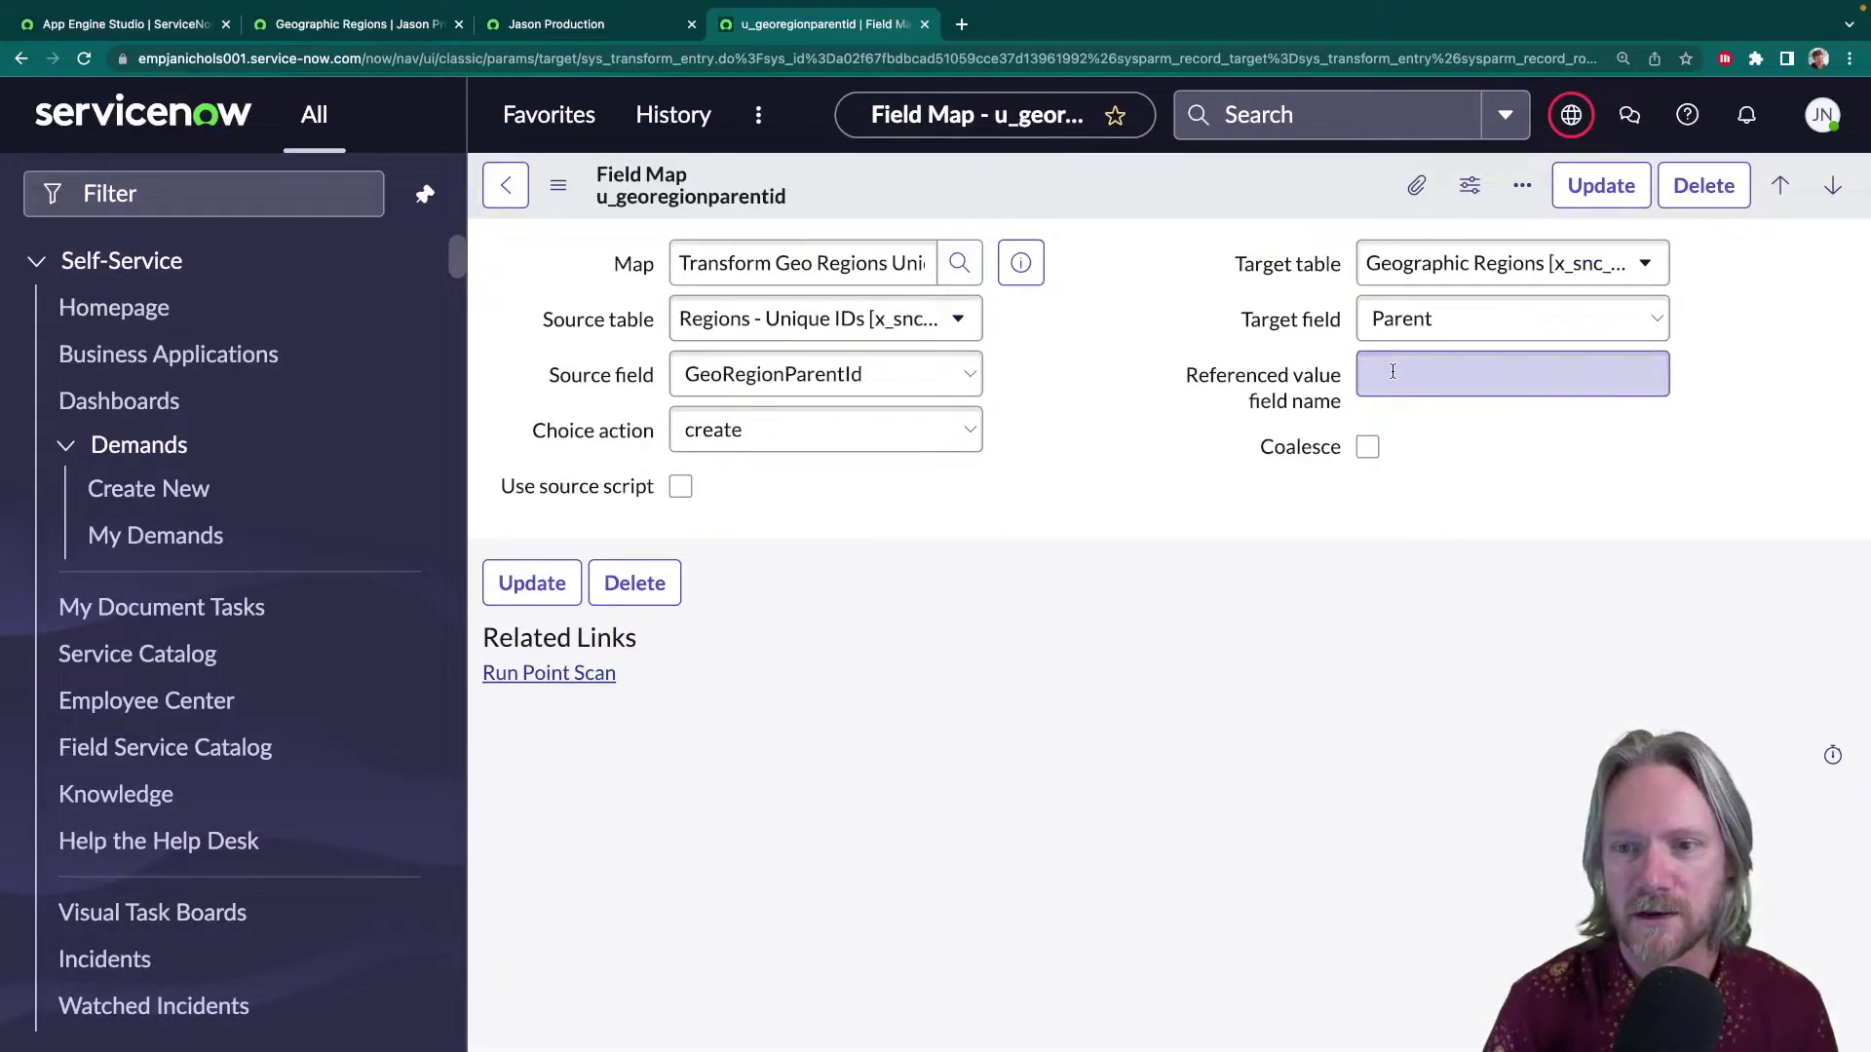
click(1414, 371)
text(geograp)
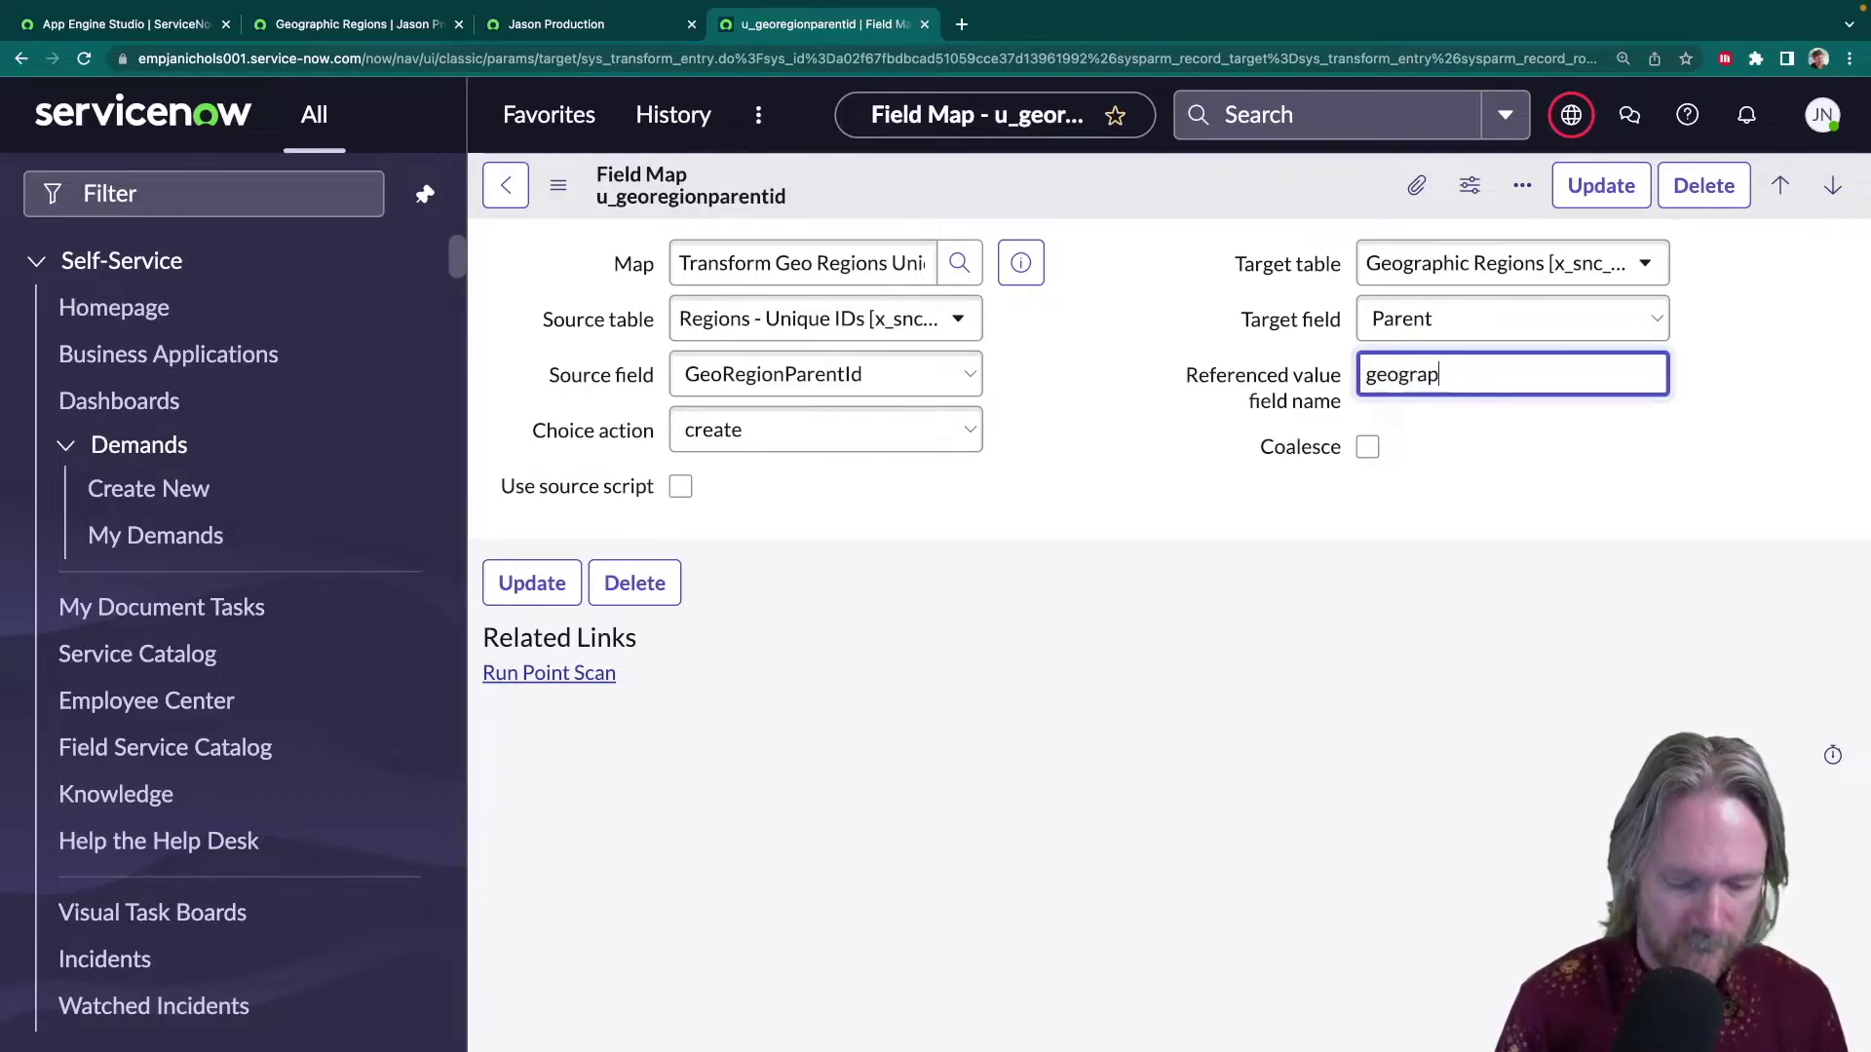
text(hic_re)
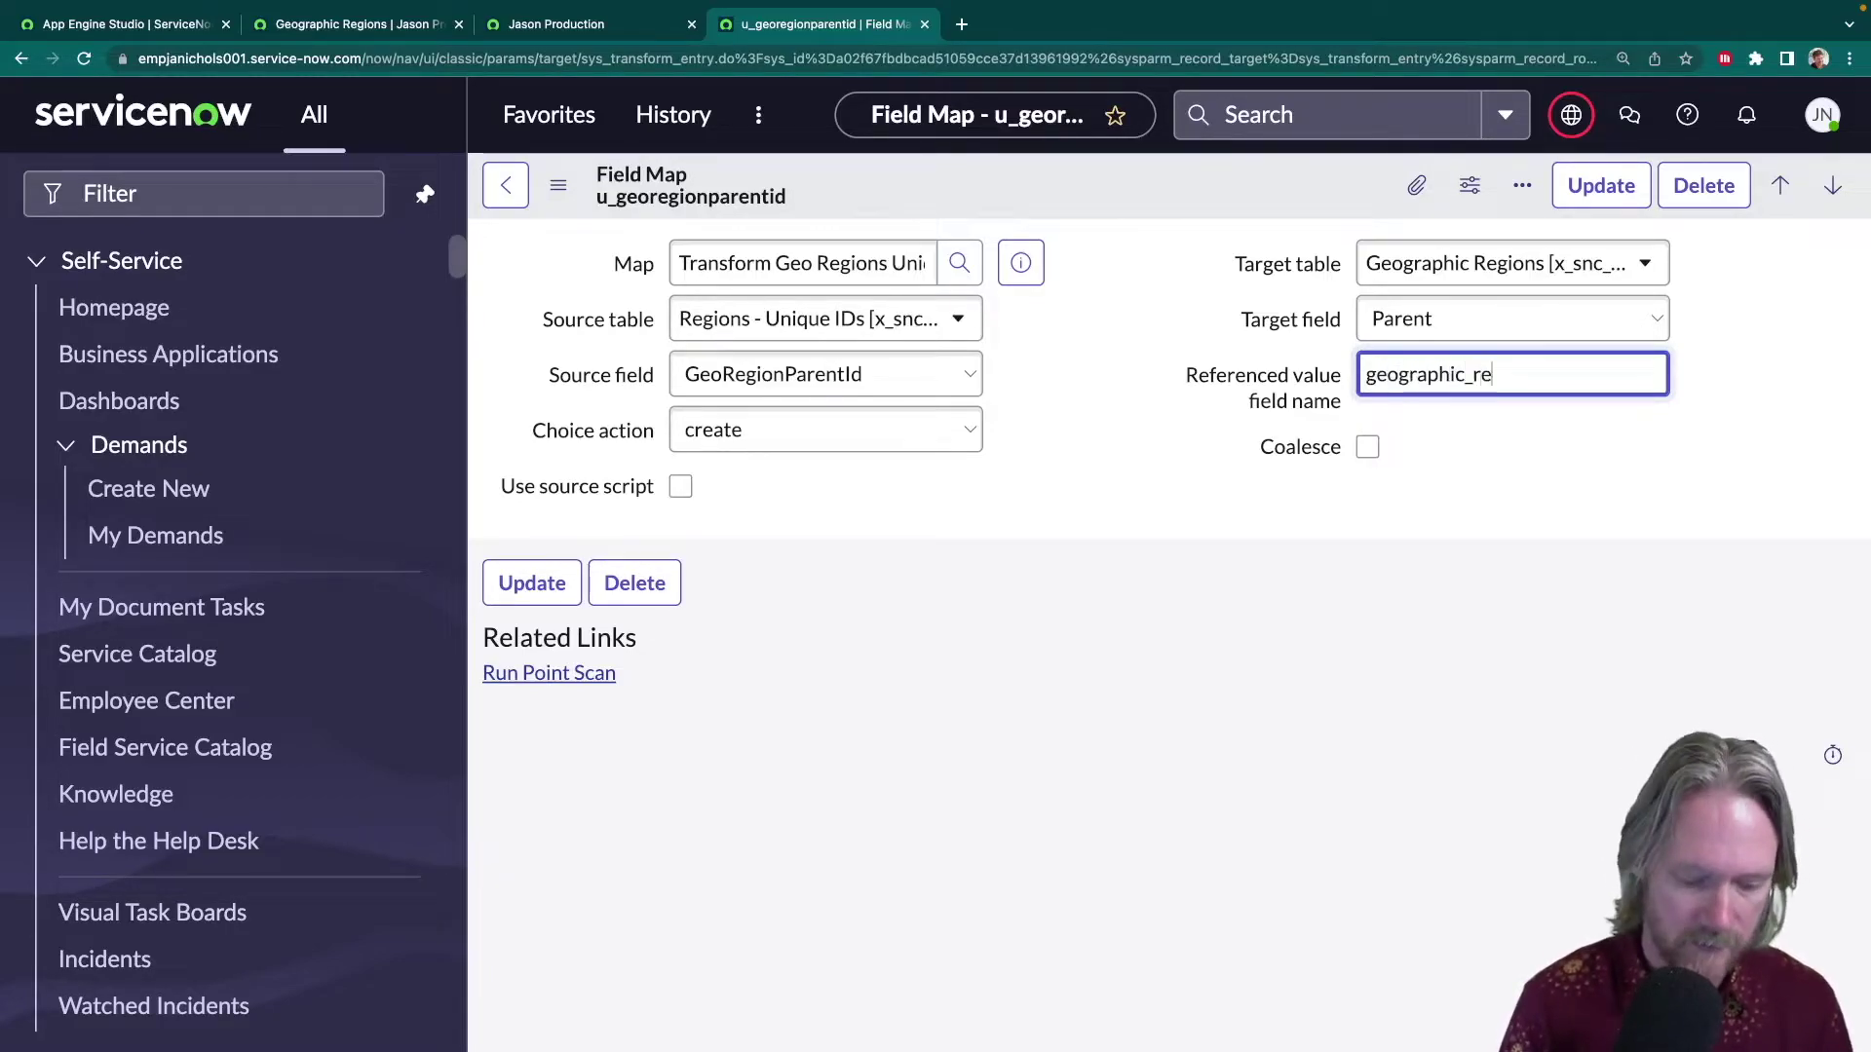
text(gion_i)
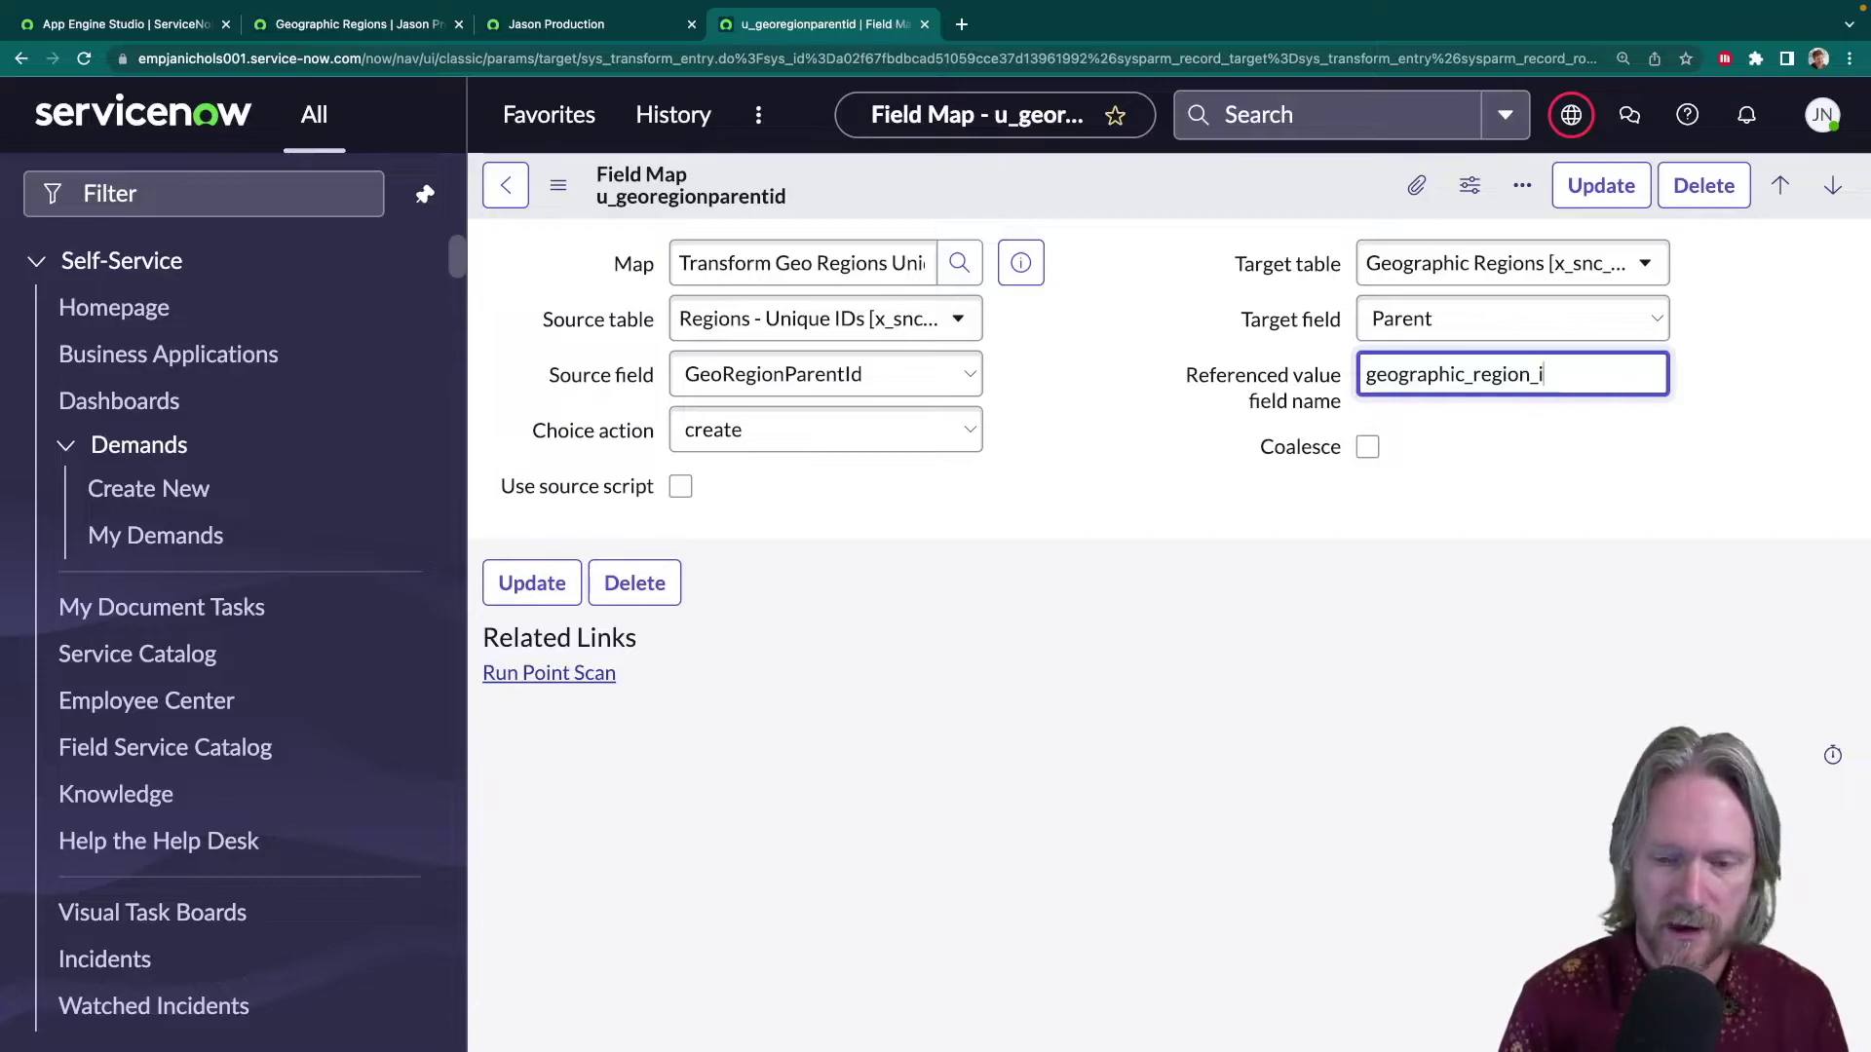
text(d)
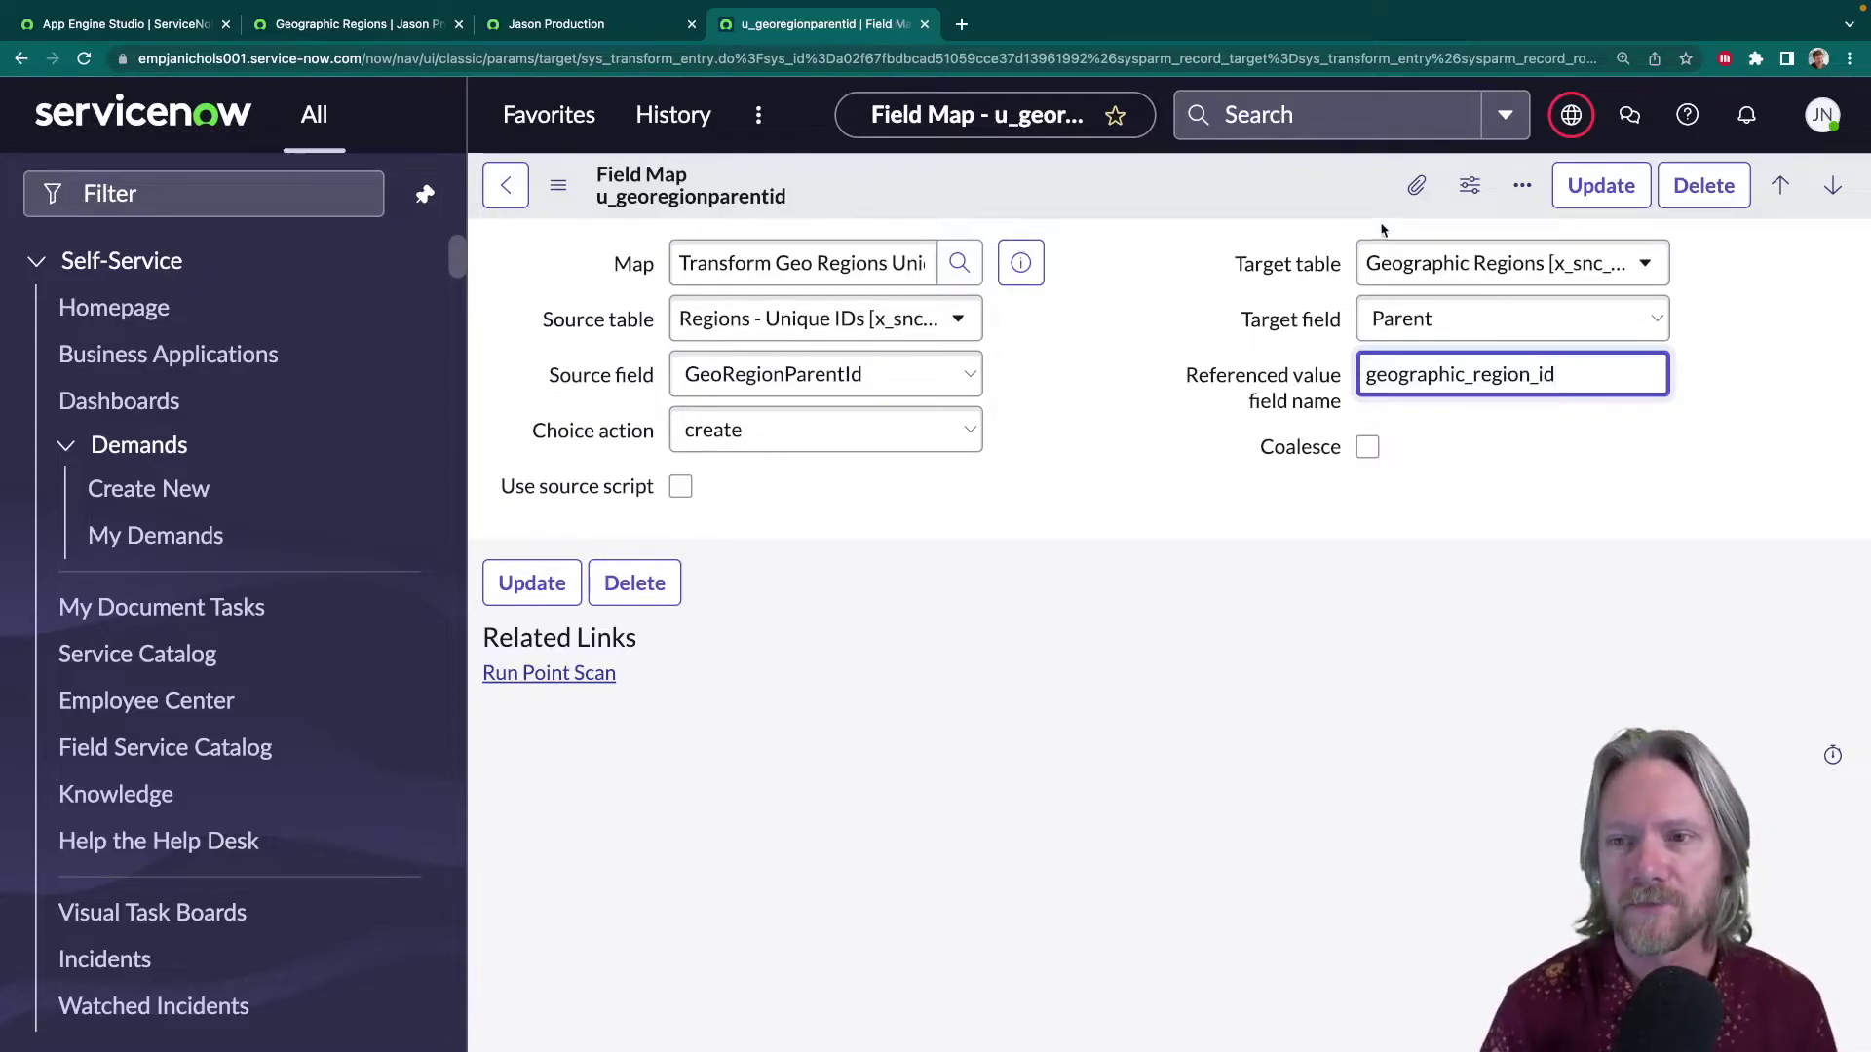
click(1308, 189)
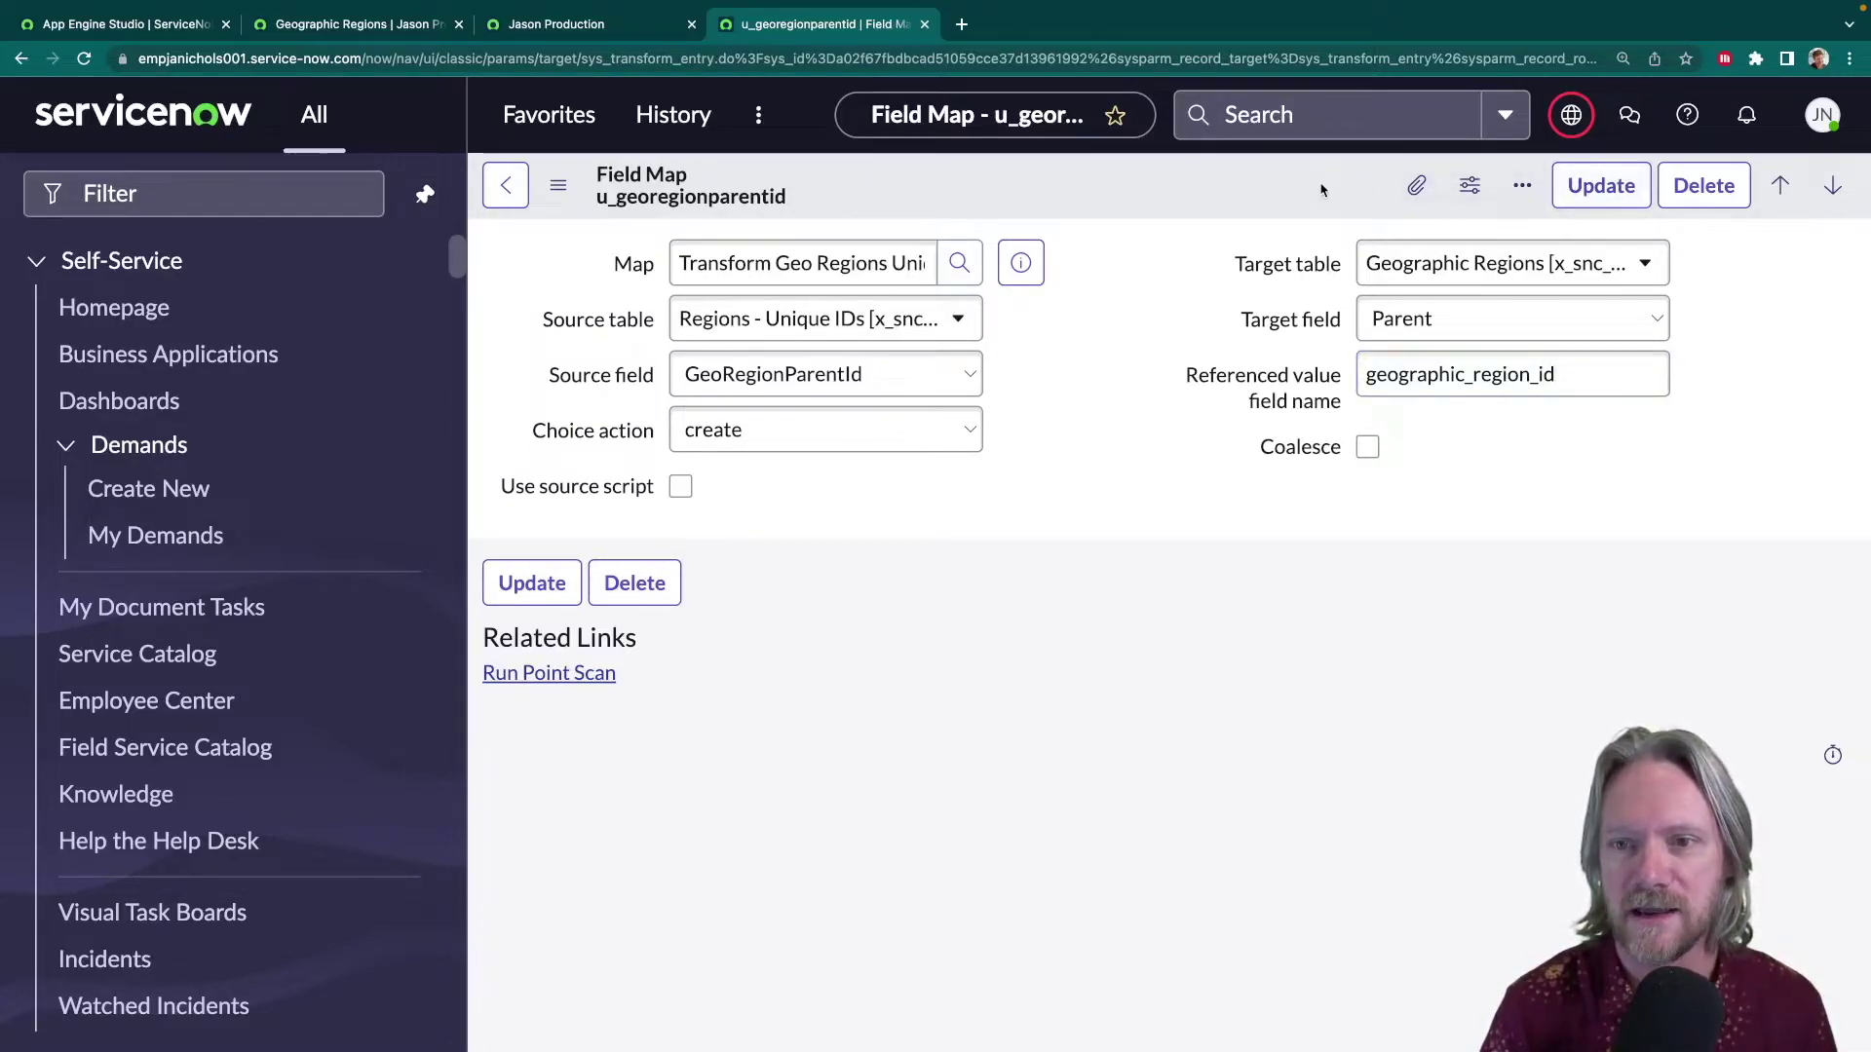
right_click(1327, 187)
click(1333, 200)
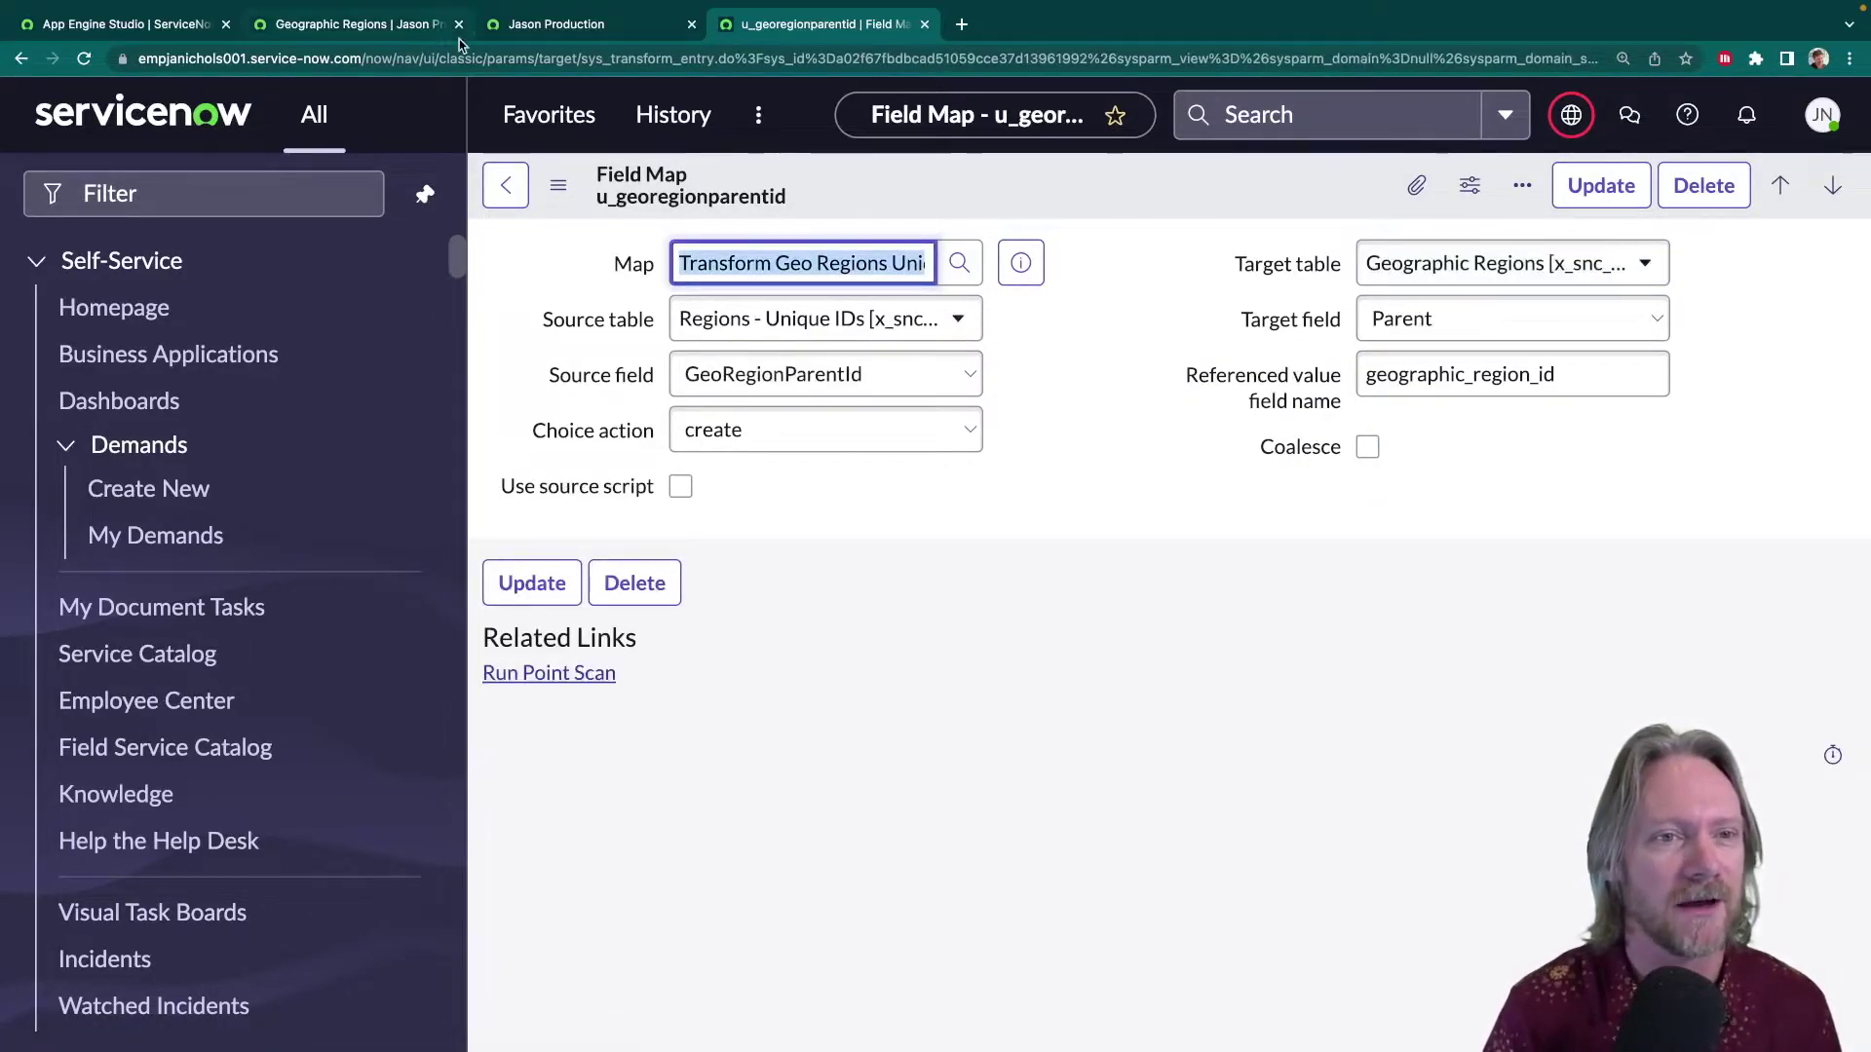
- Open the Regions - Unique IDs data source from the favorites and load all its records into the import set
click(549, 27)
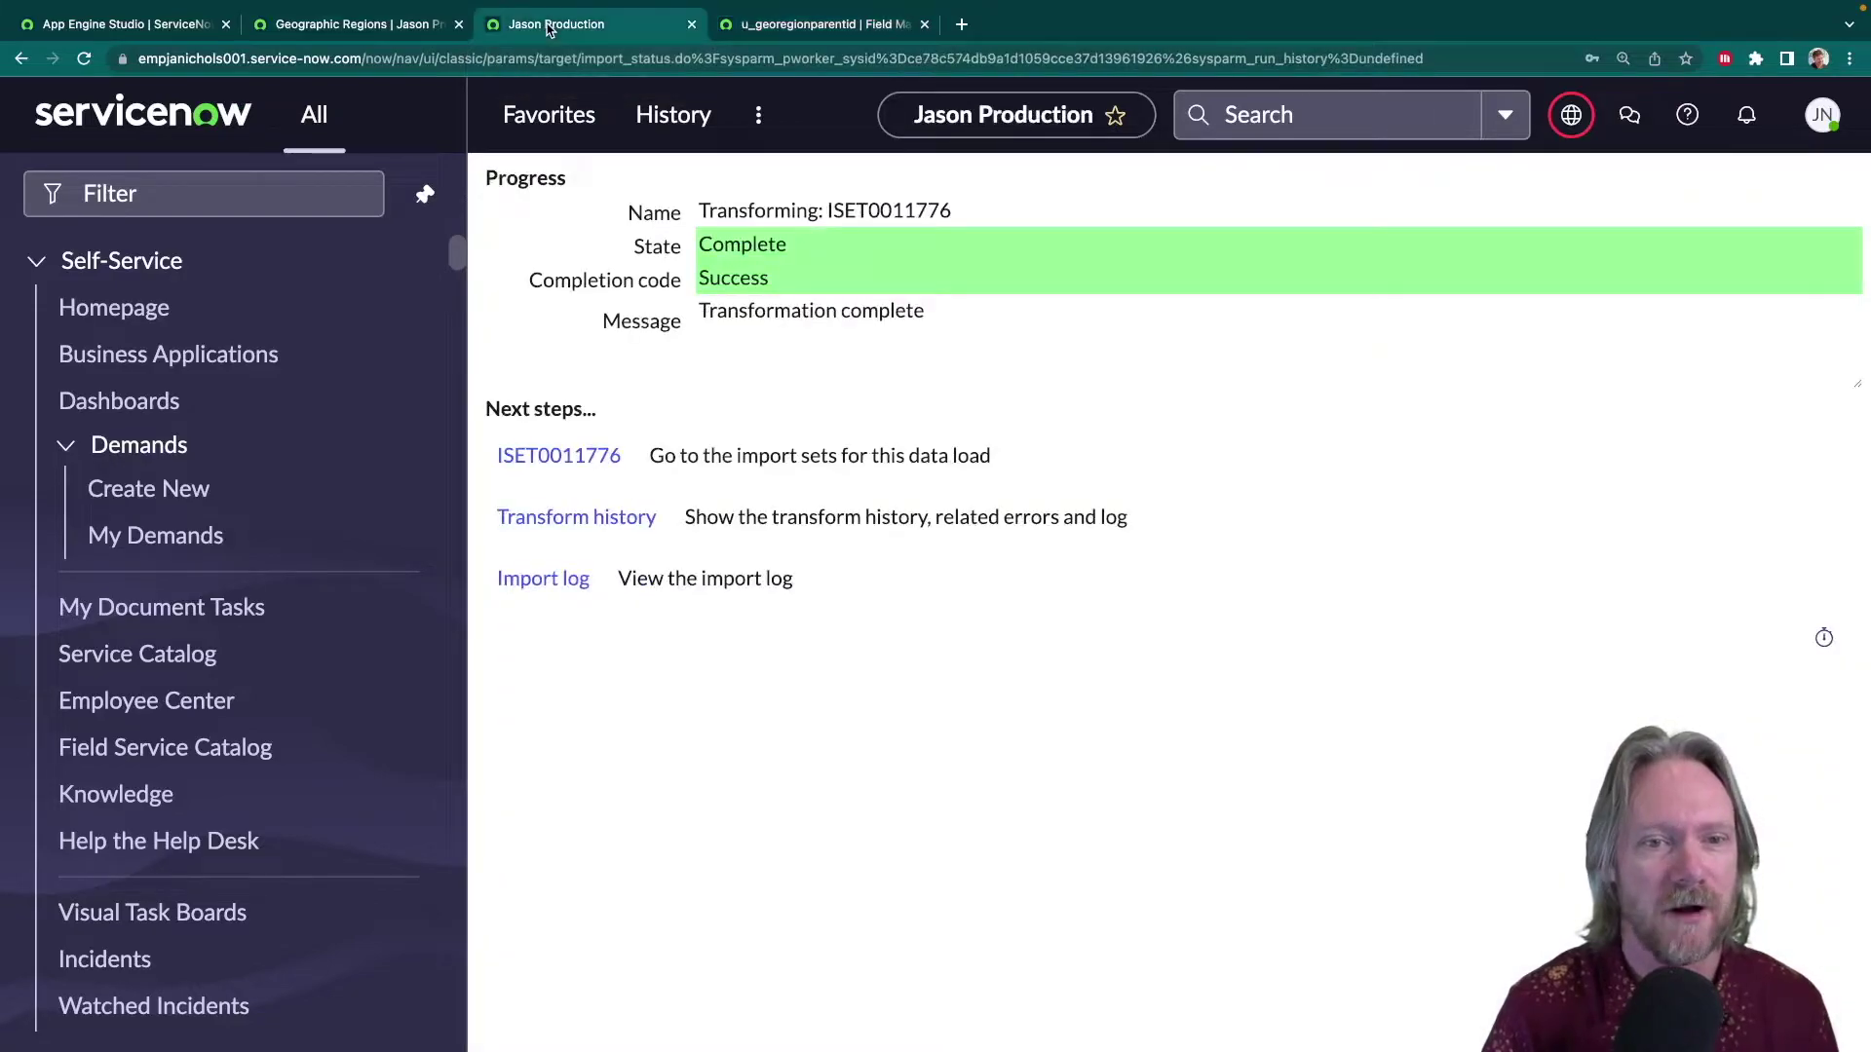
click(556, 118)
click(560, 118)
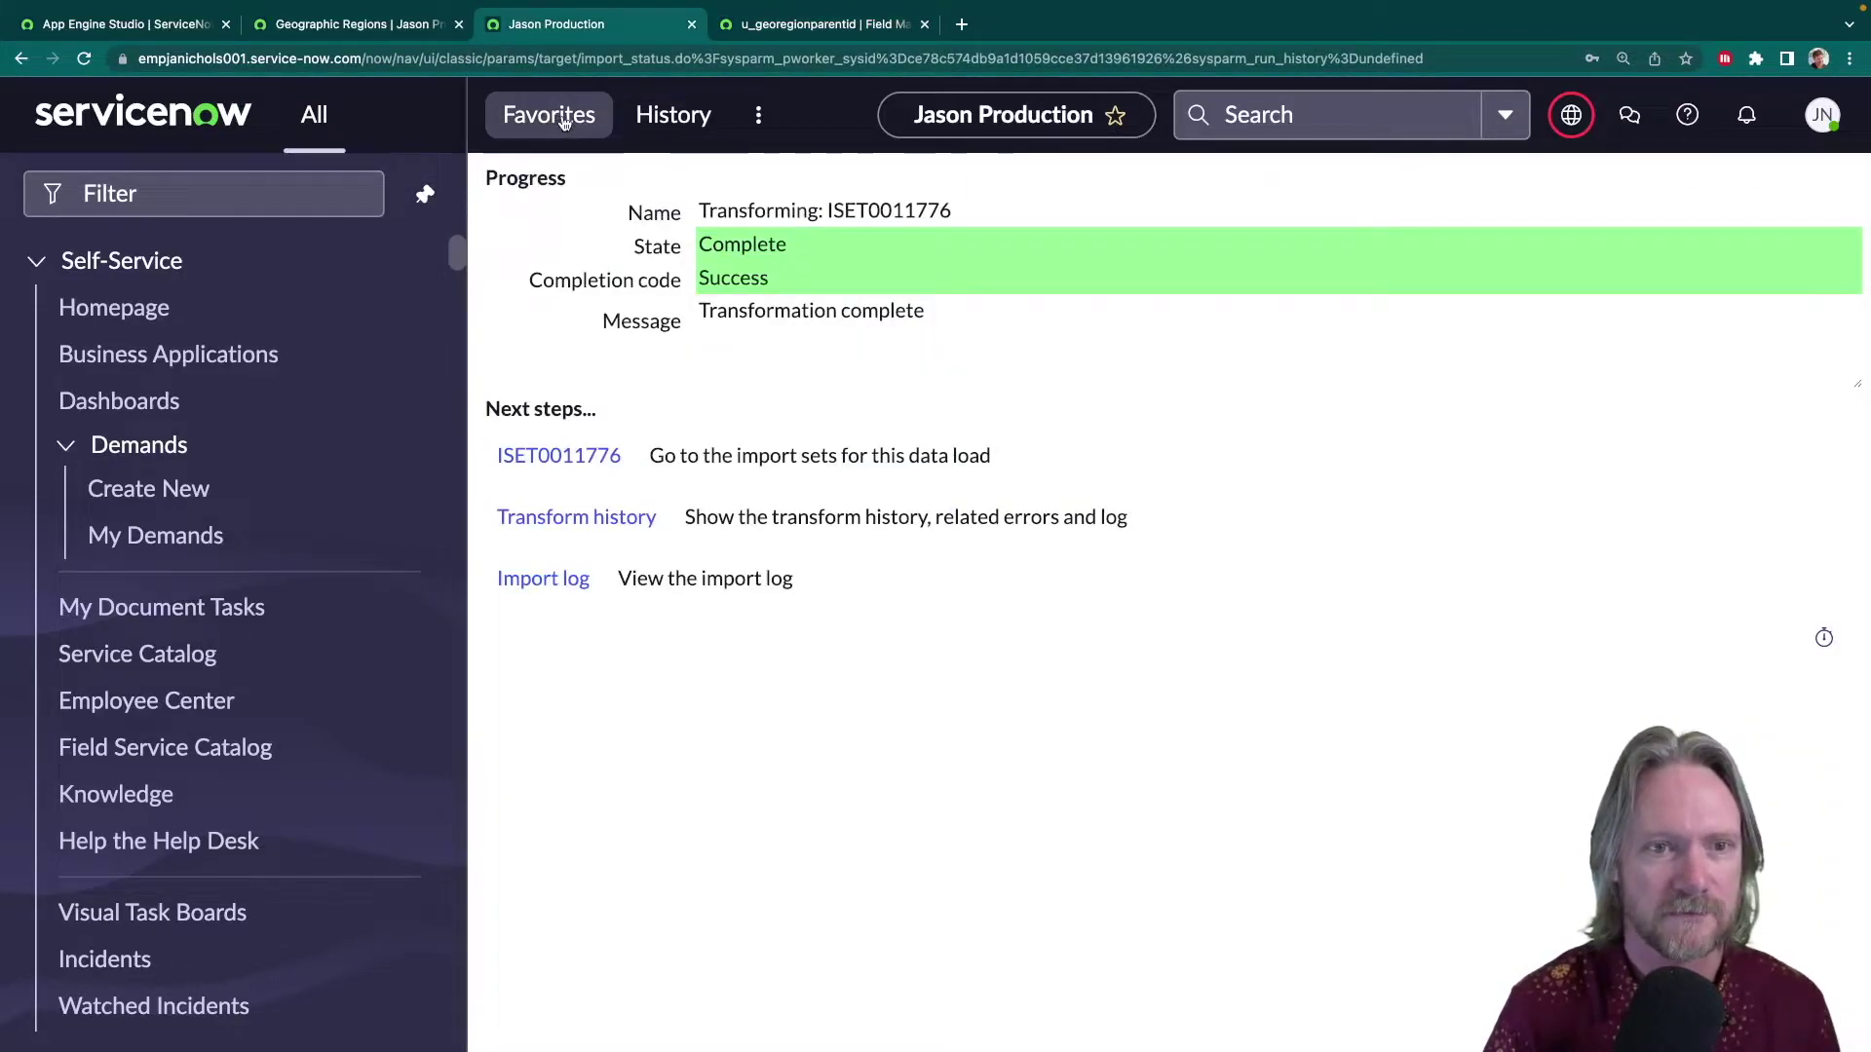
click(563, 119)
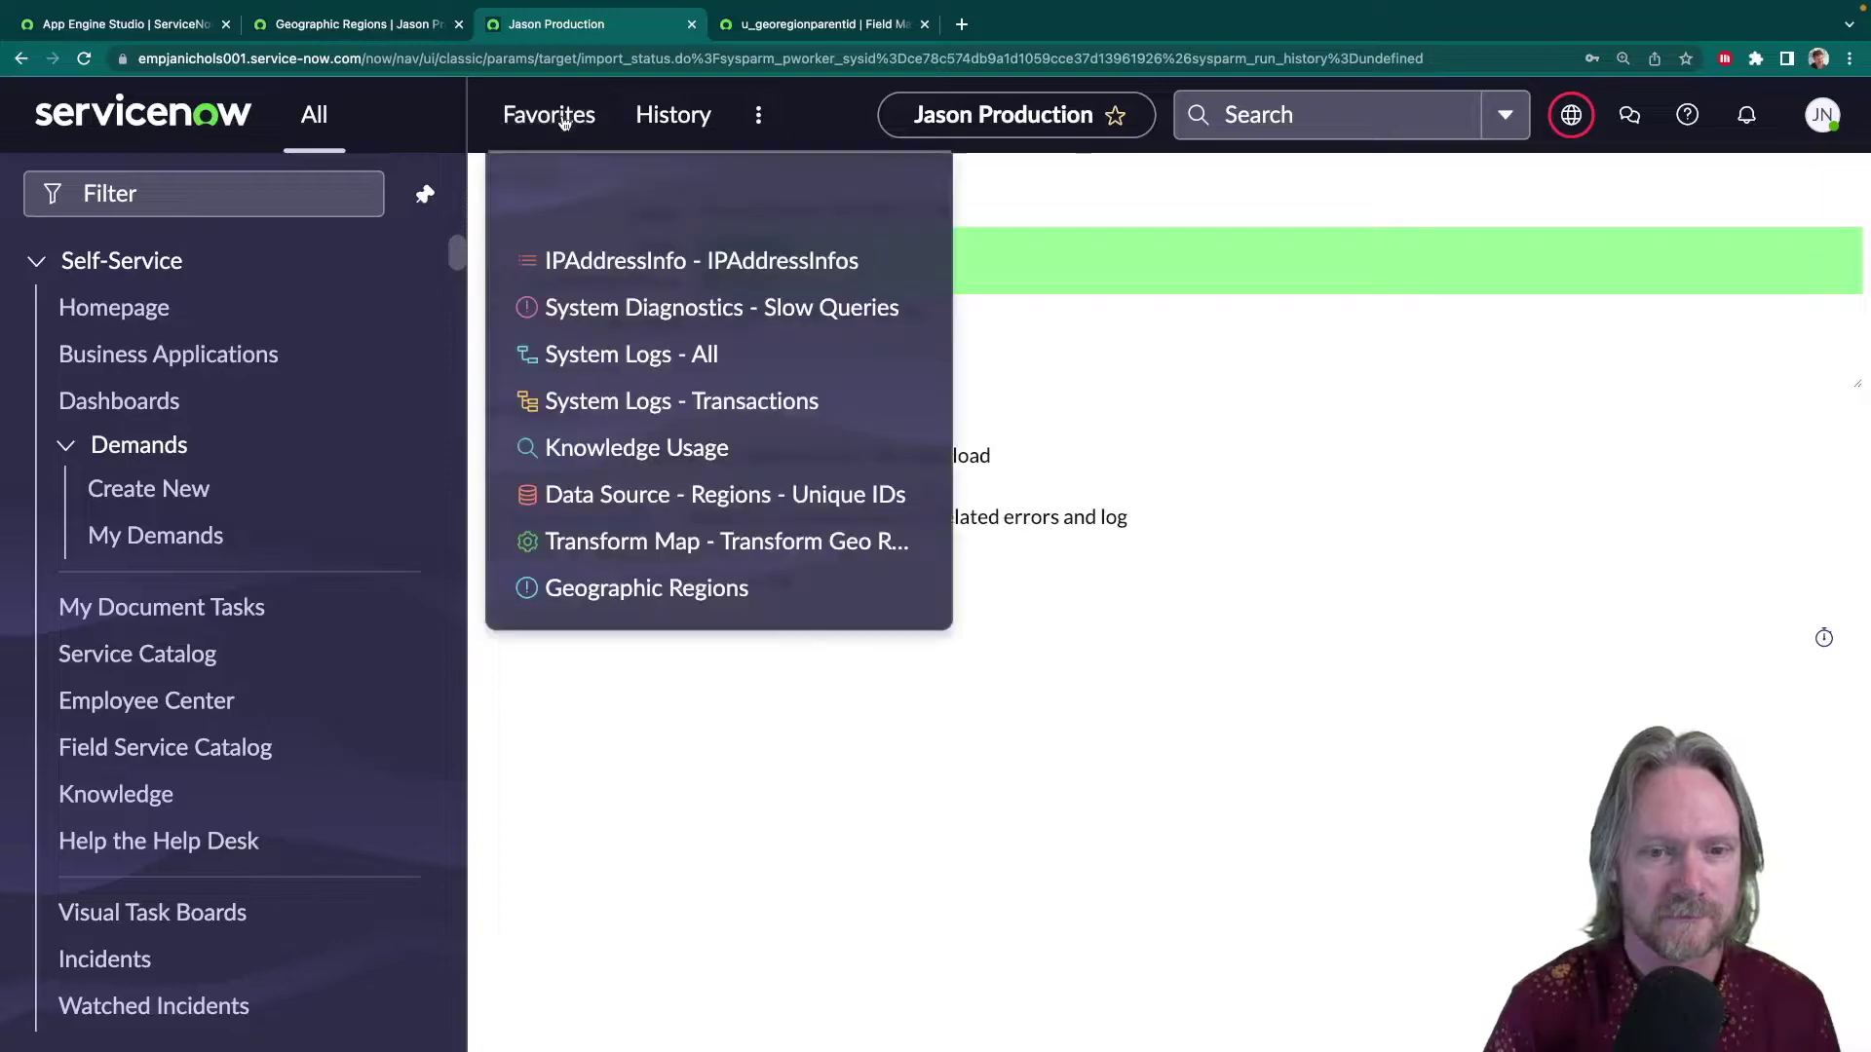
click(623, 497)
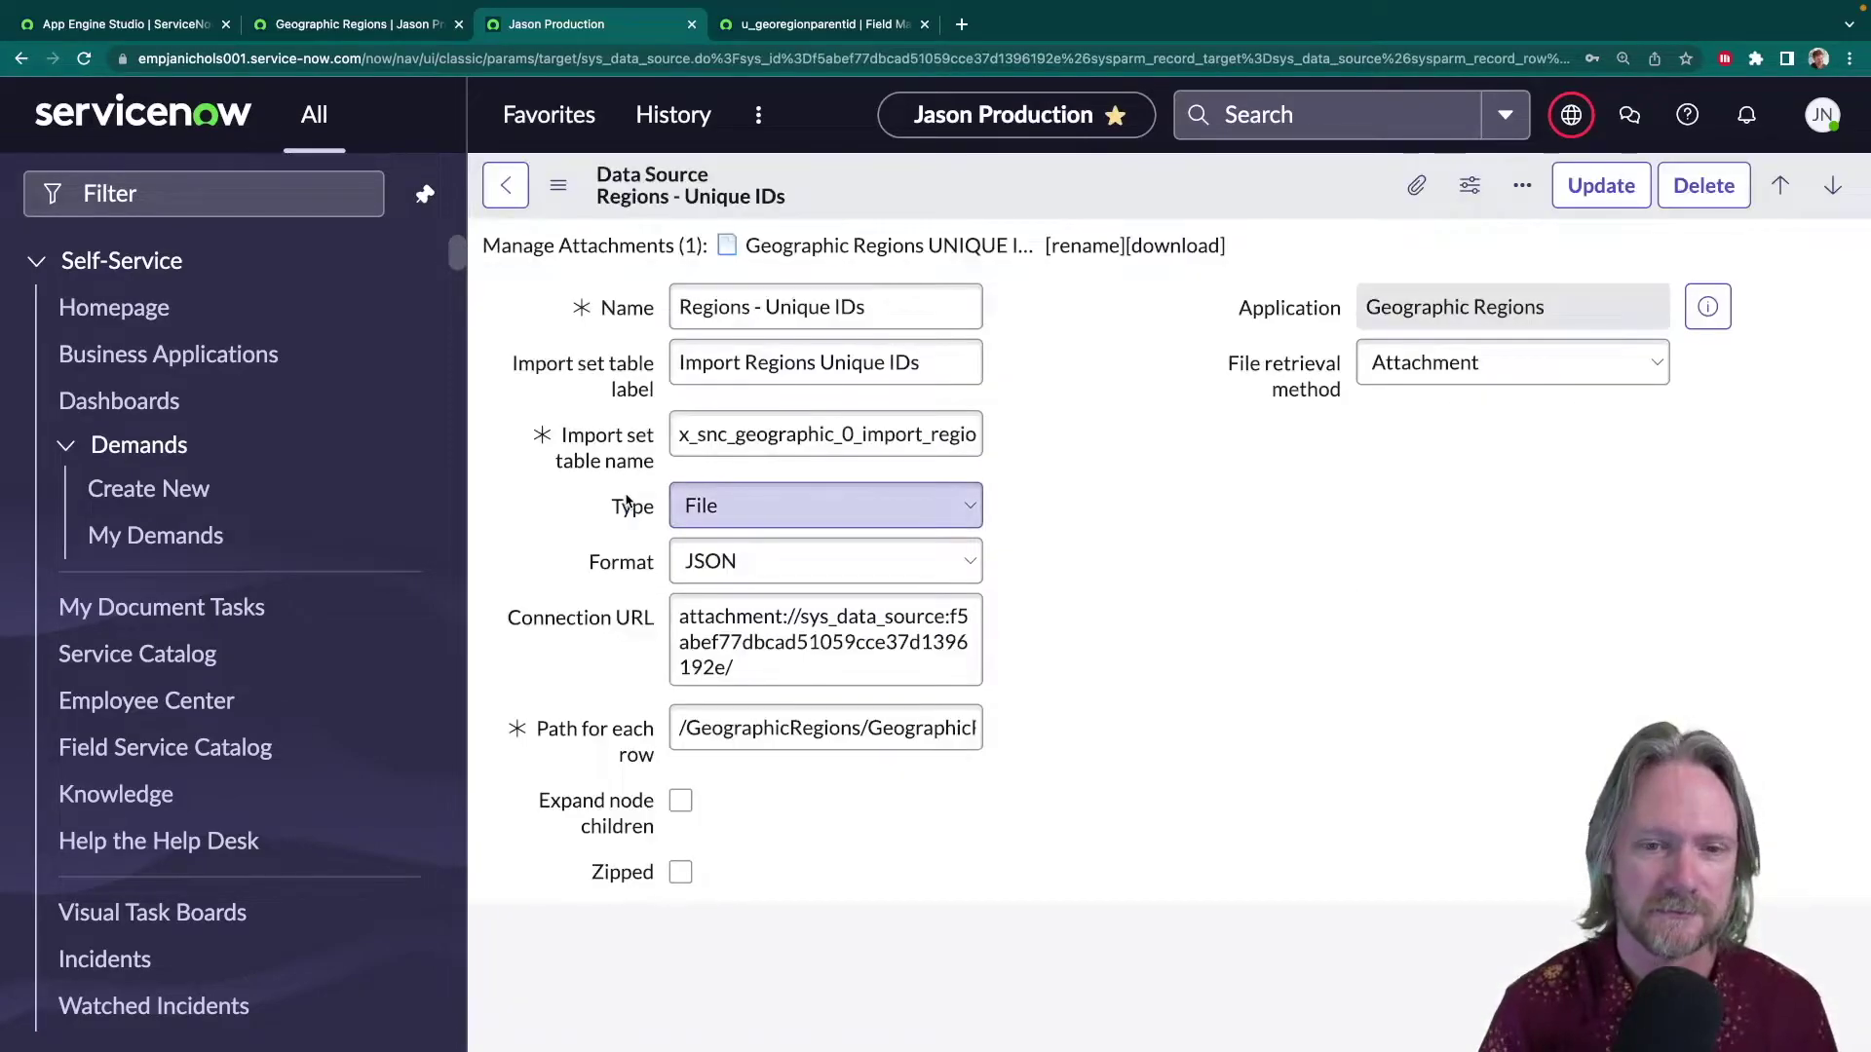
scroll(765, 521, down, 5)
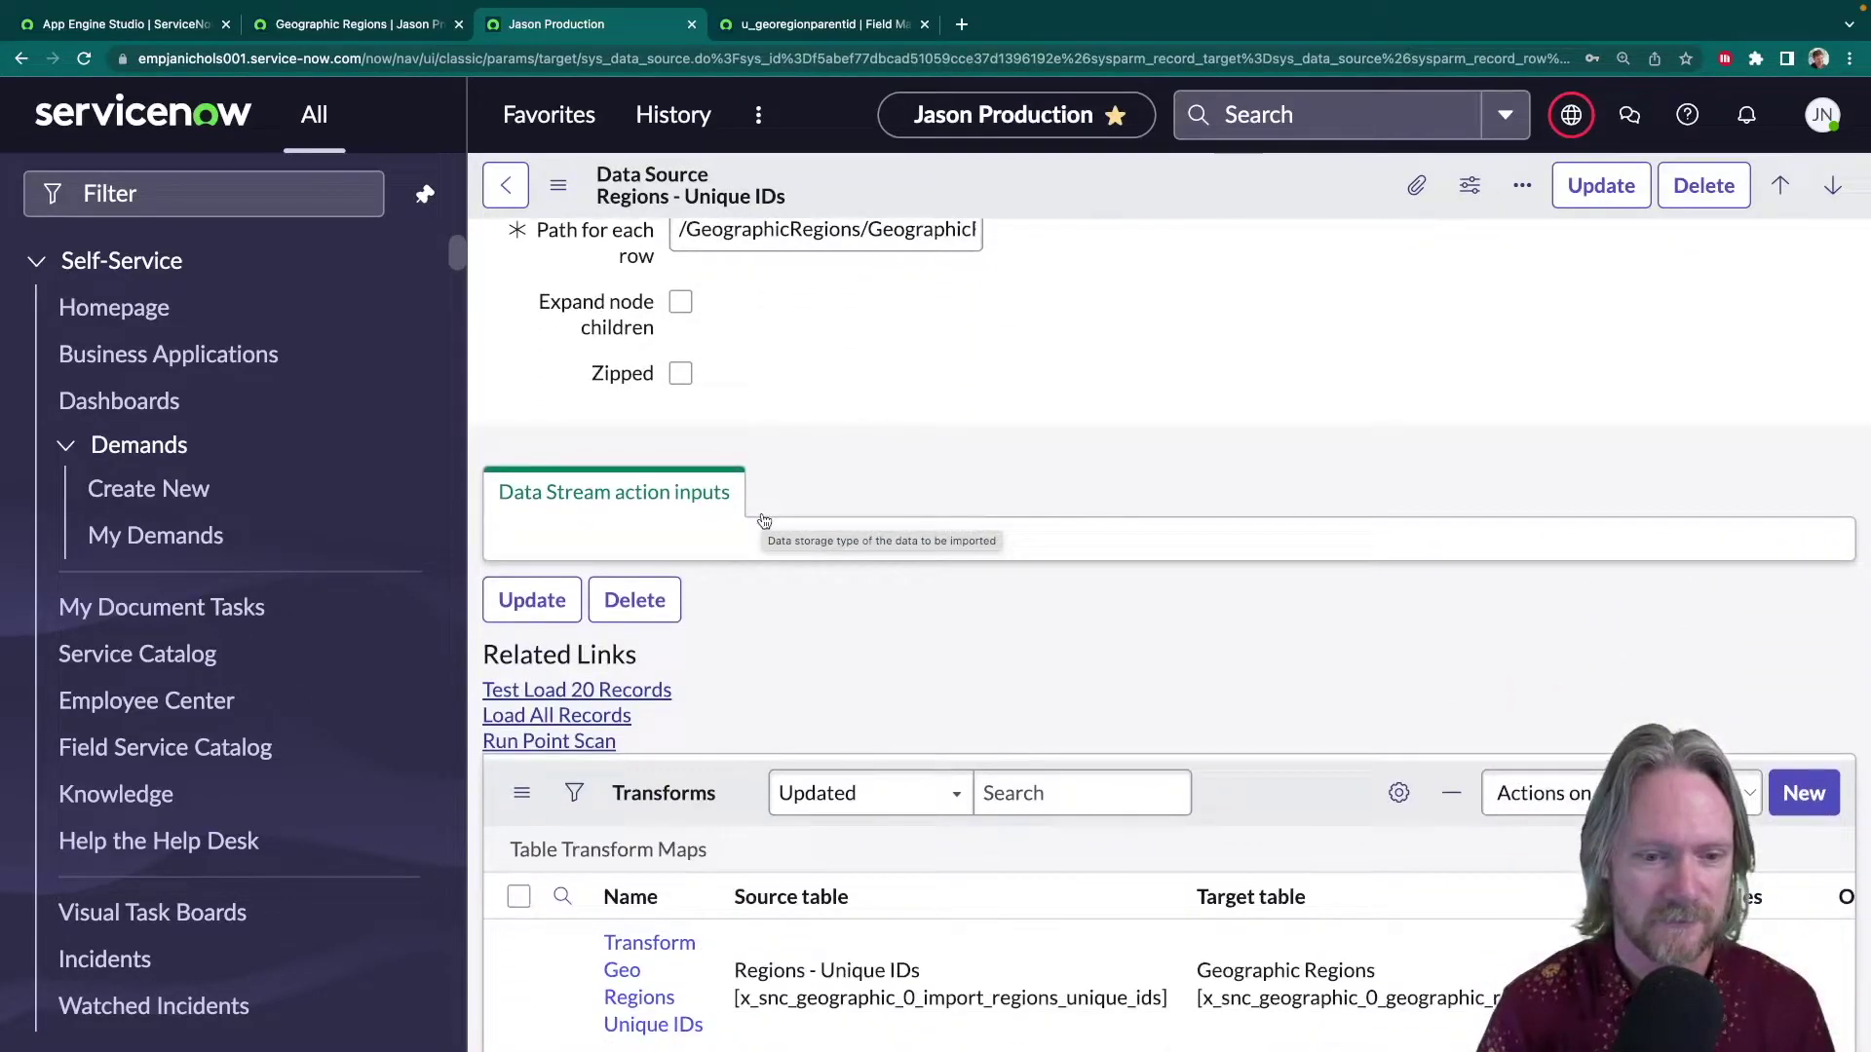
click(567, 809)
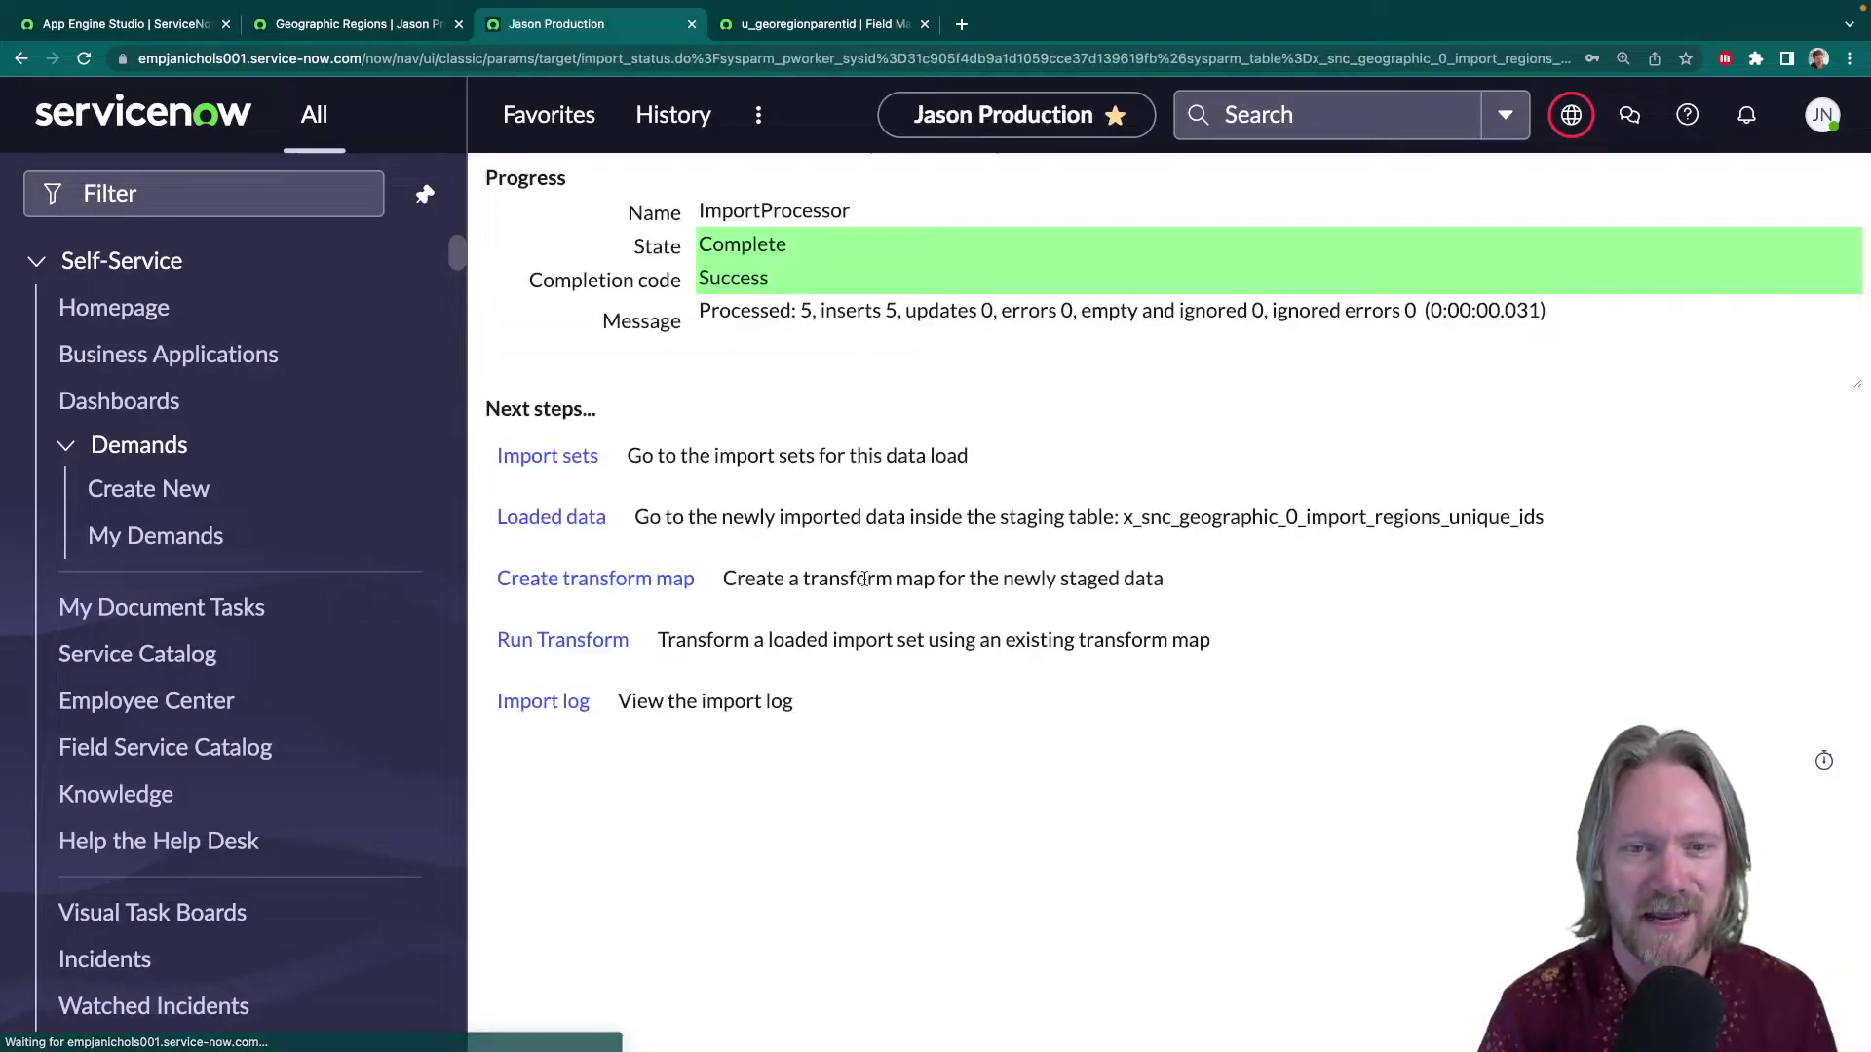
drag(787, 308, 1004, 310)
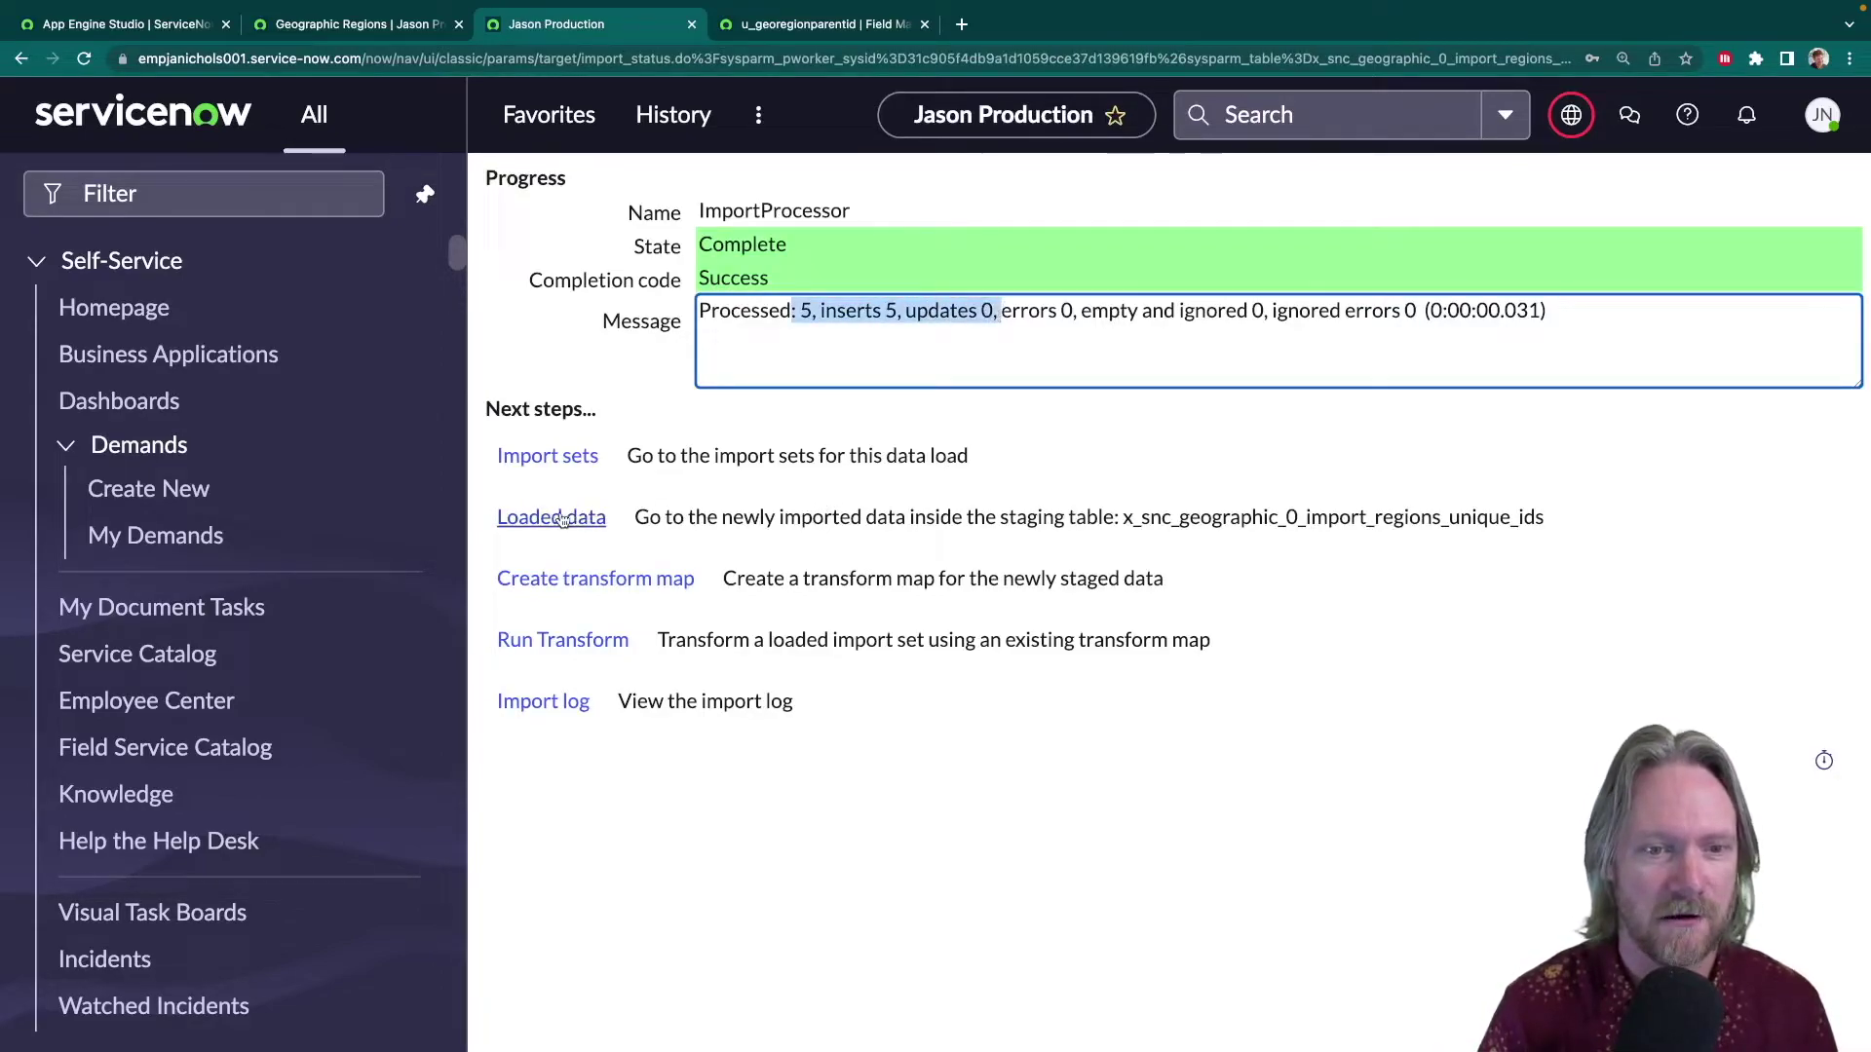
- Run the Transform Geo Regions Unique IDs map on the loaded import set and refresh the unfiltered Geographic Regions list
click(553, 651)
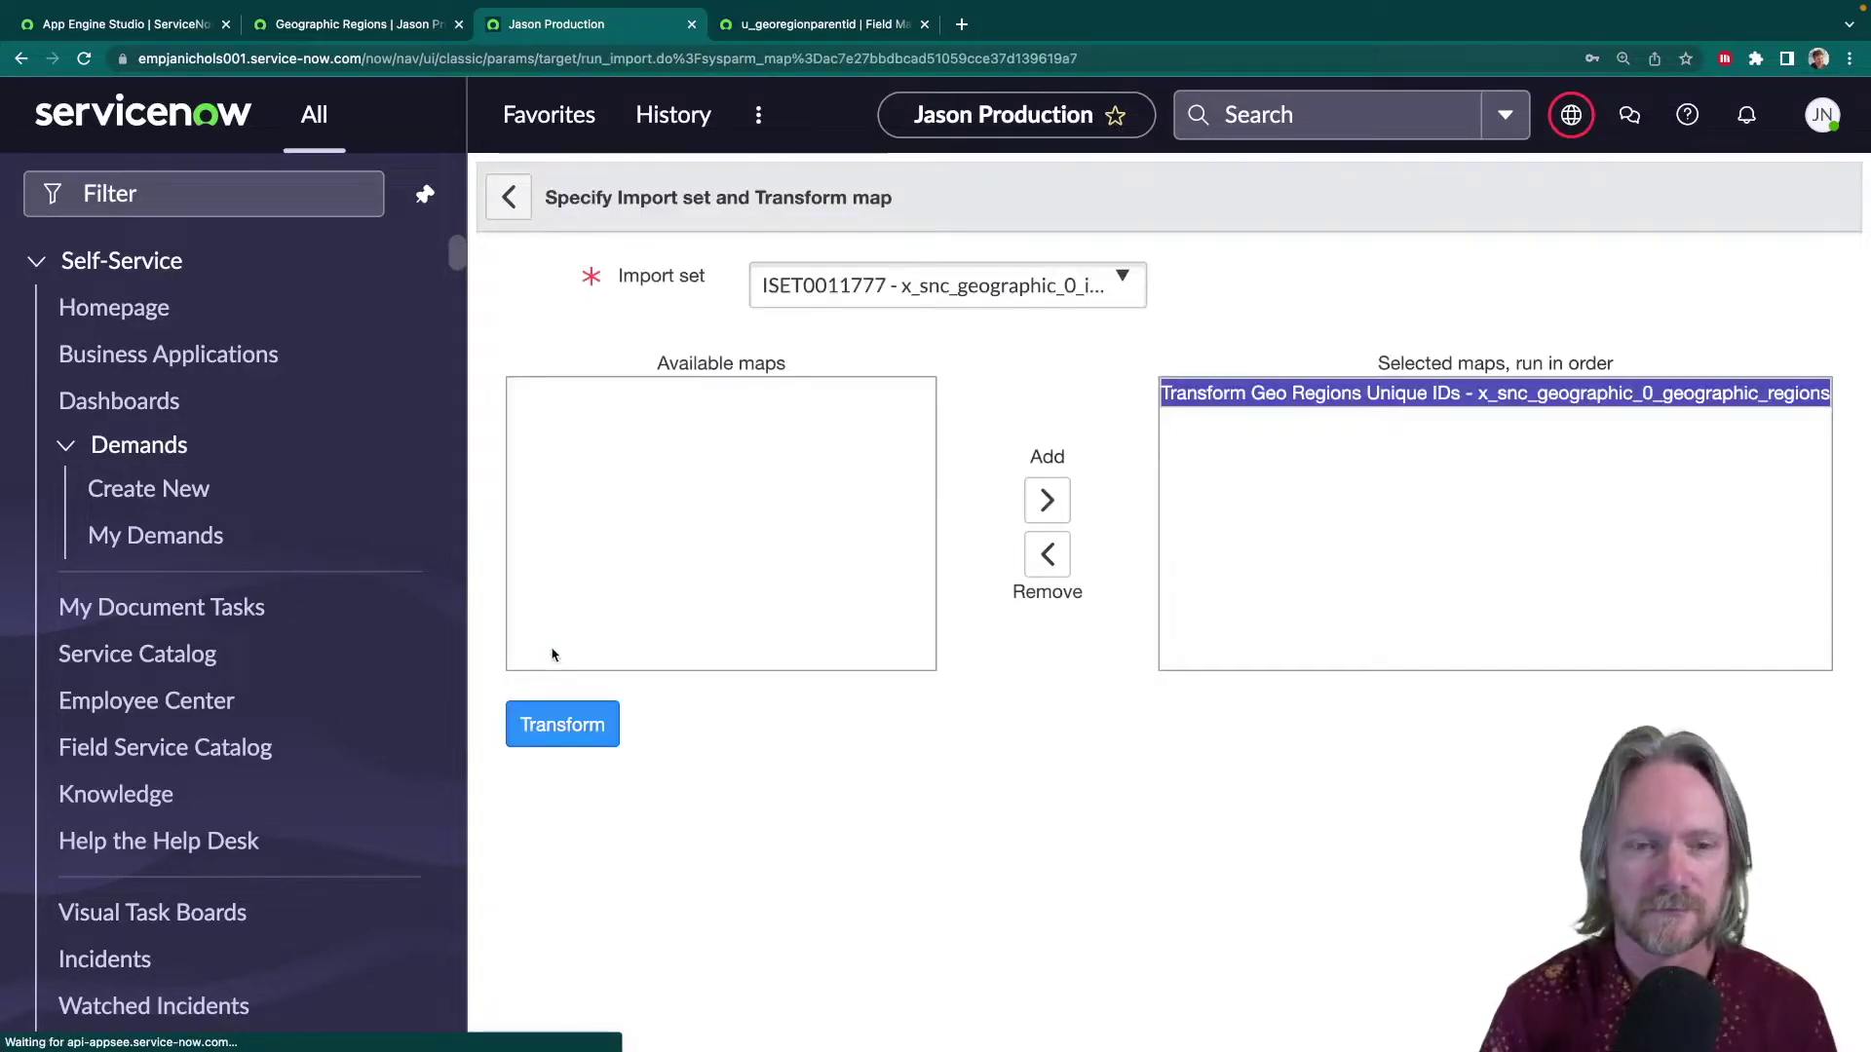
click(563, 727)
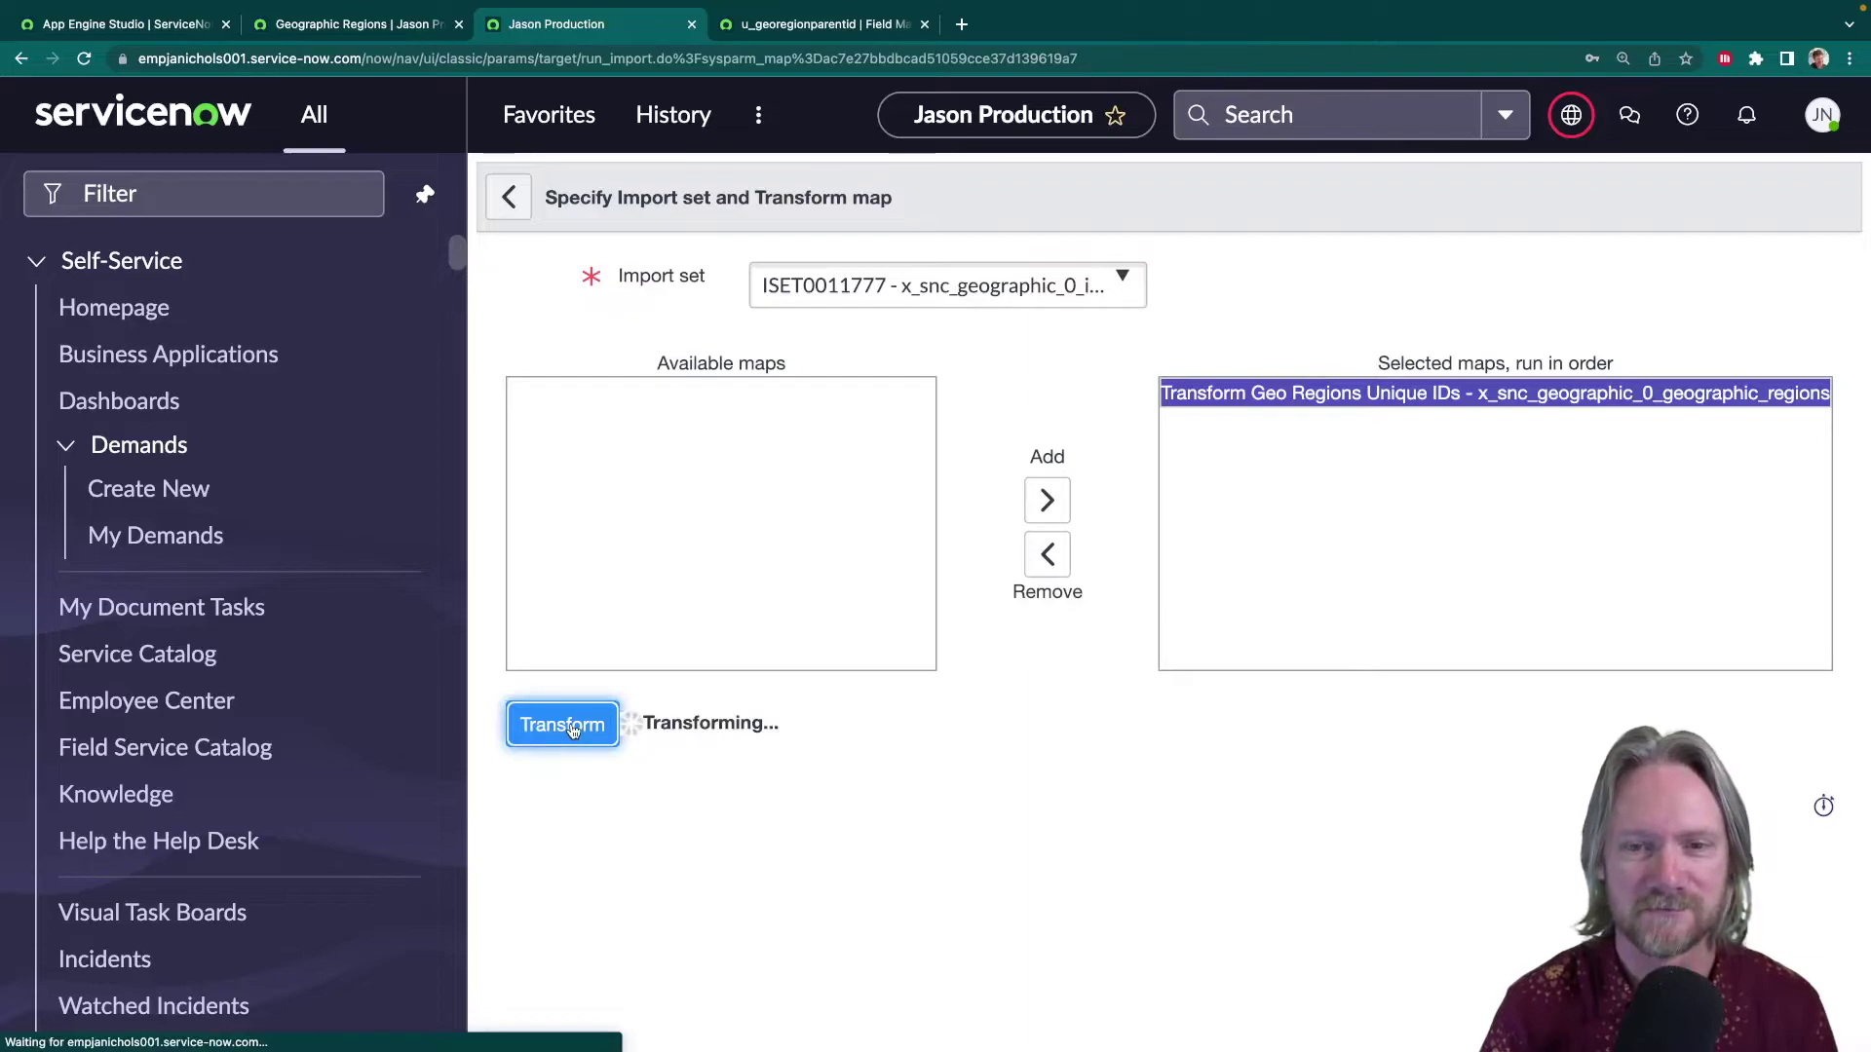
click(341, 25)
click(504, 242)
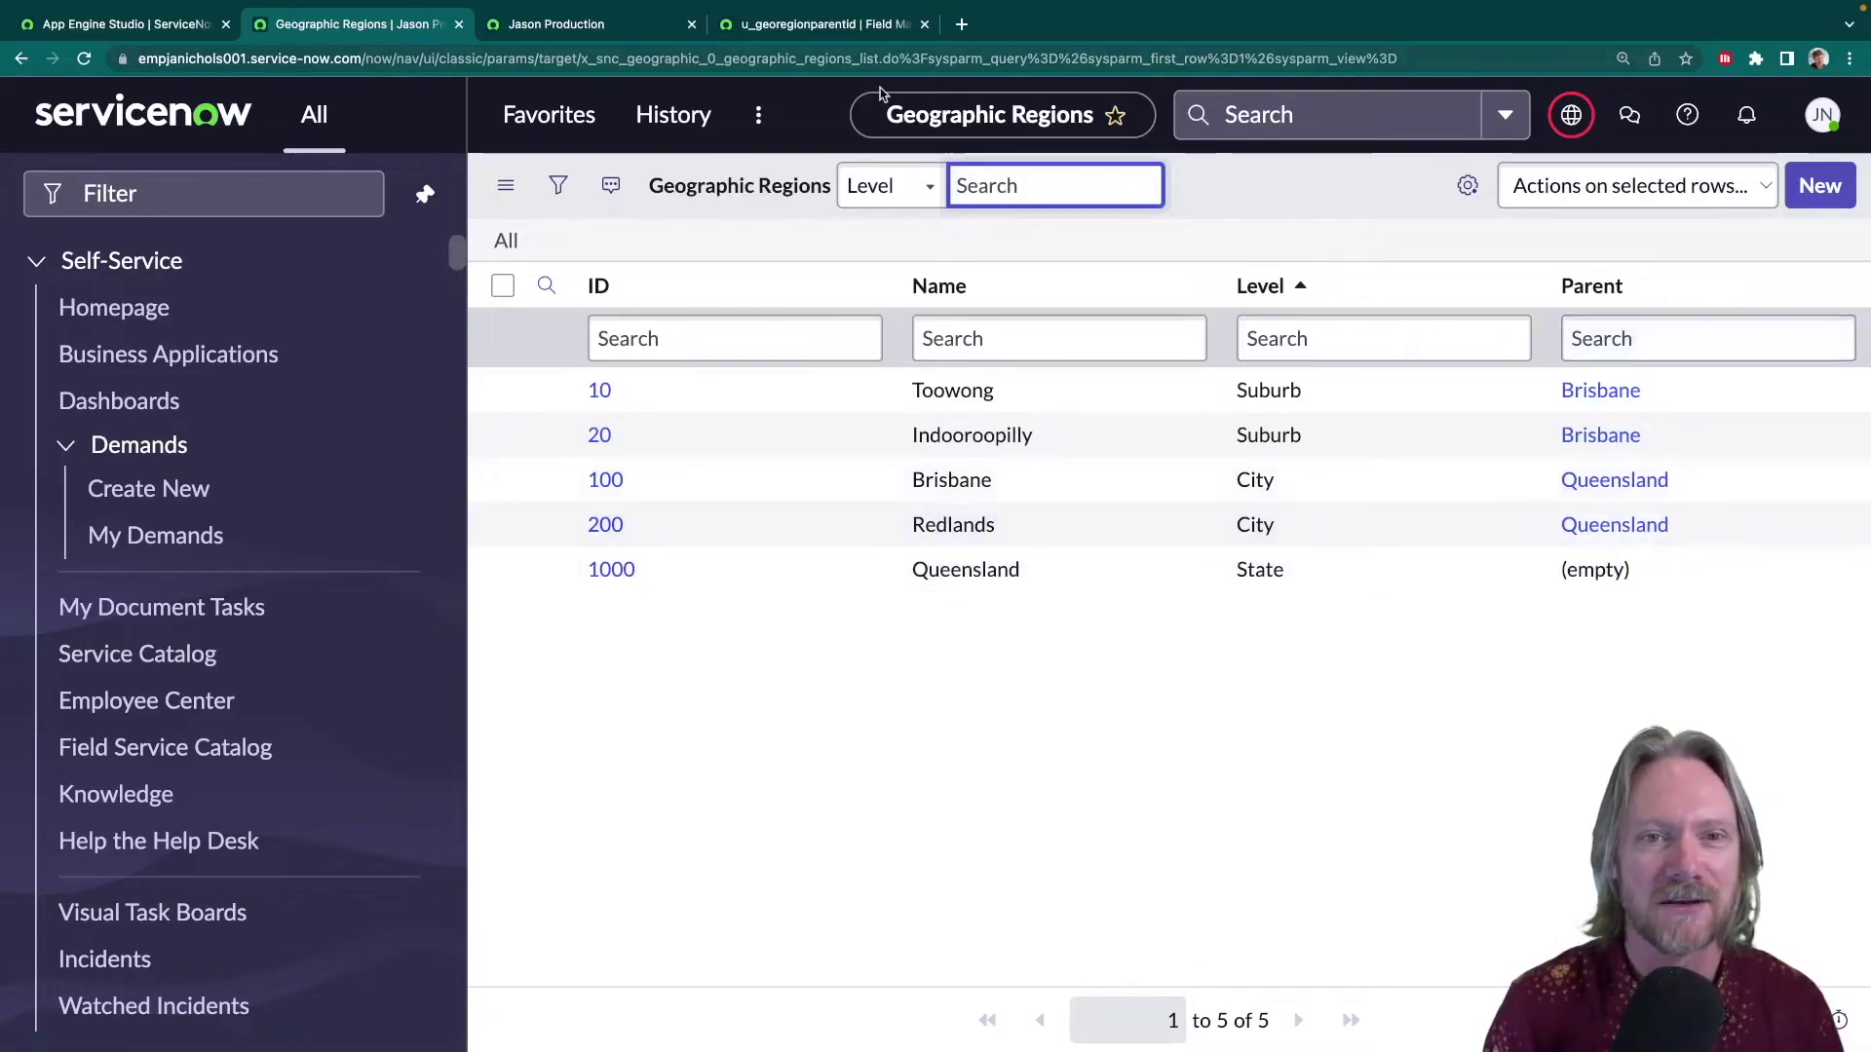
- Review the u_georegionparentid field map and open the Transform Geo Regions Unique IDs transform map from the favorites
click(816, 27)
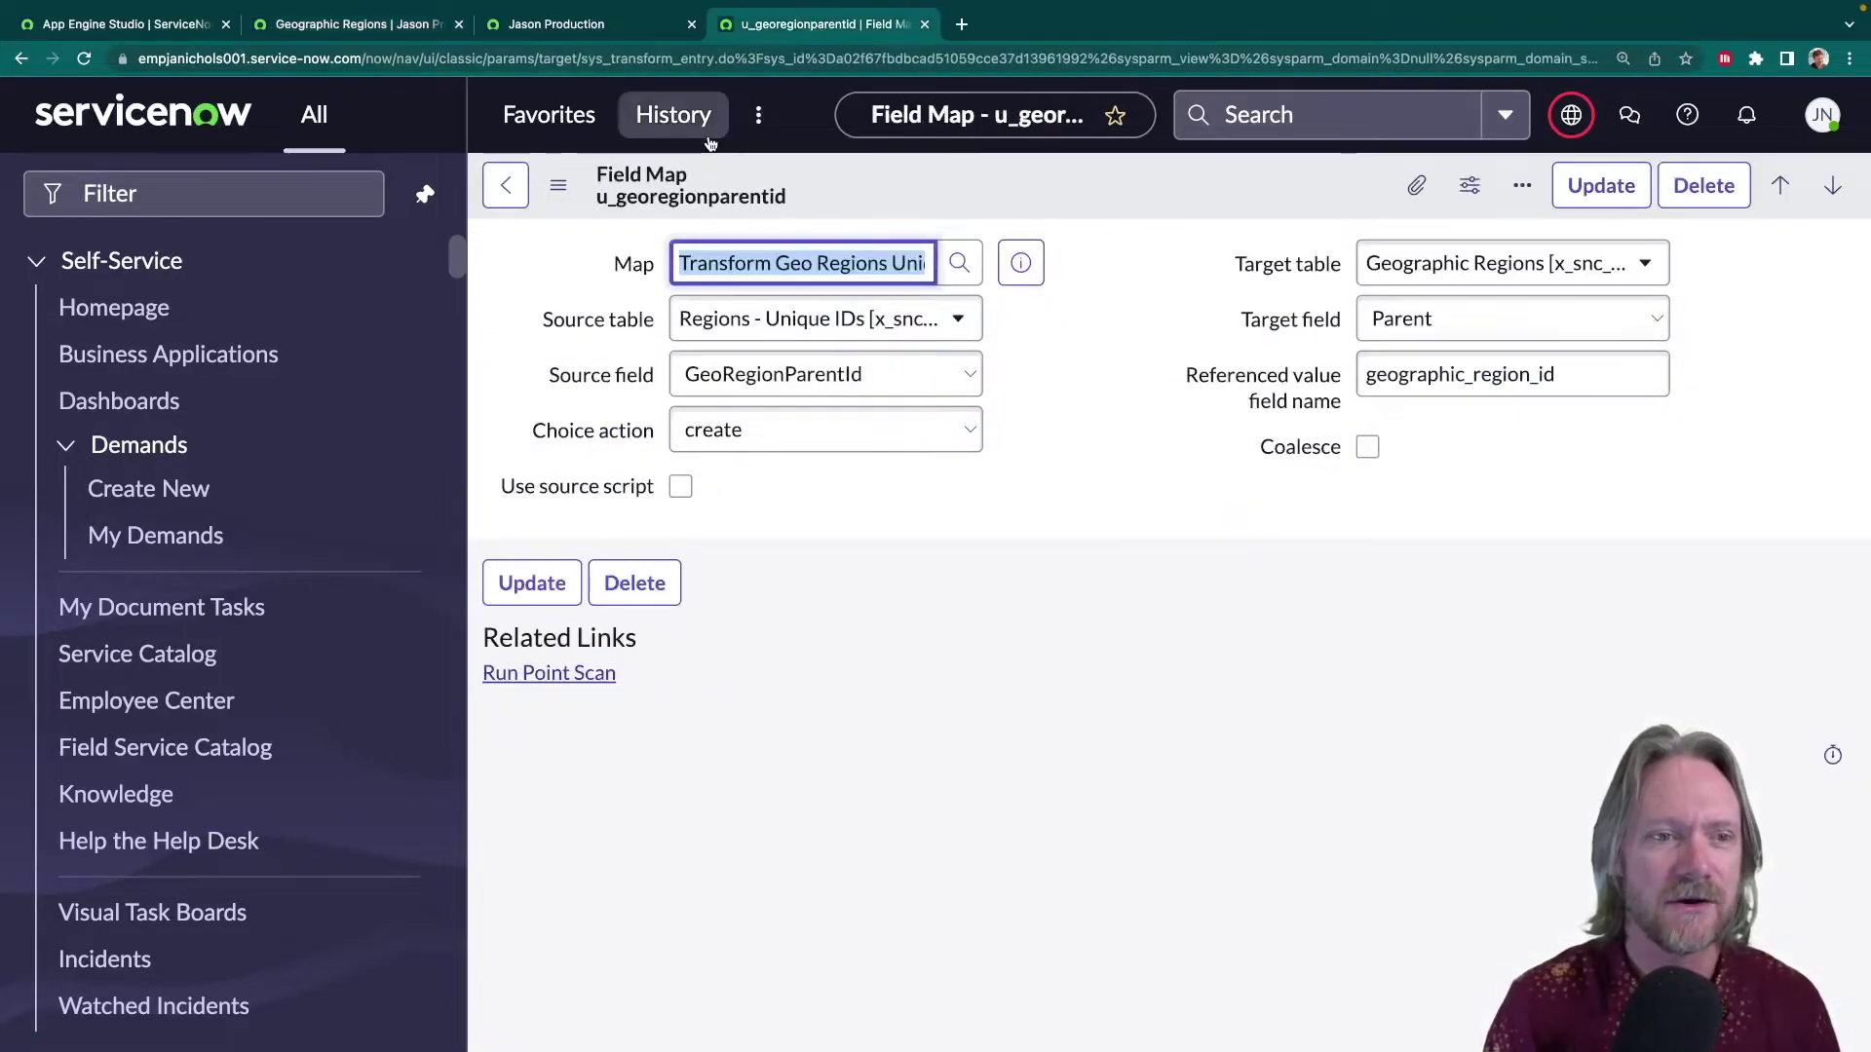
click(556, 125)
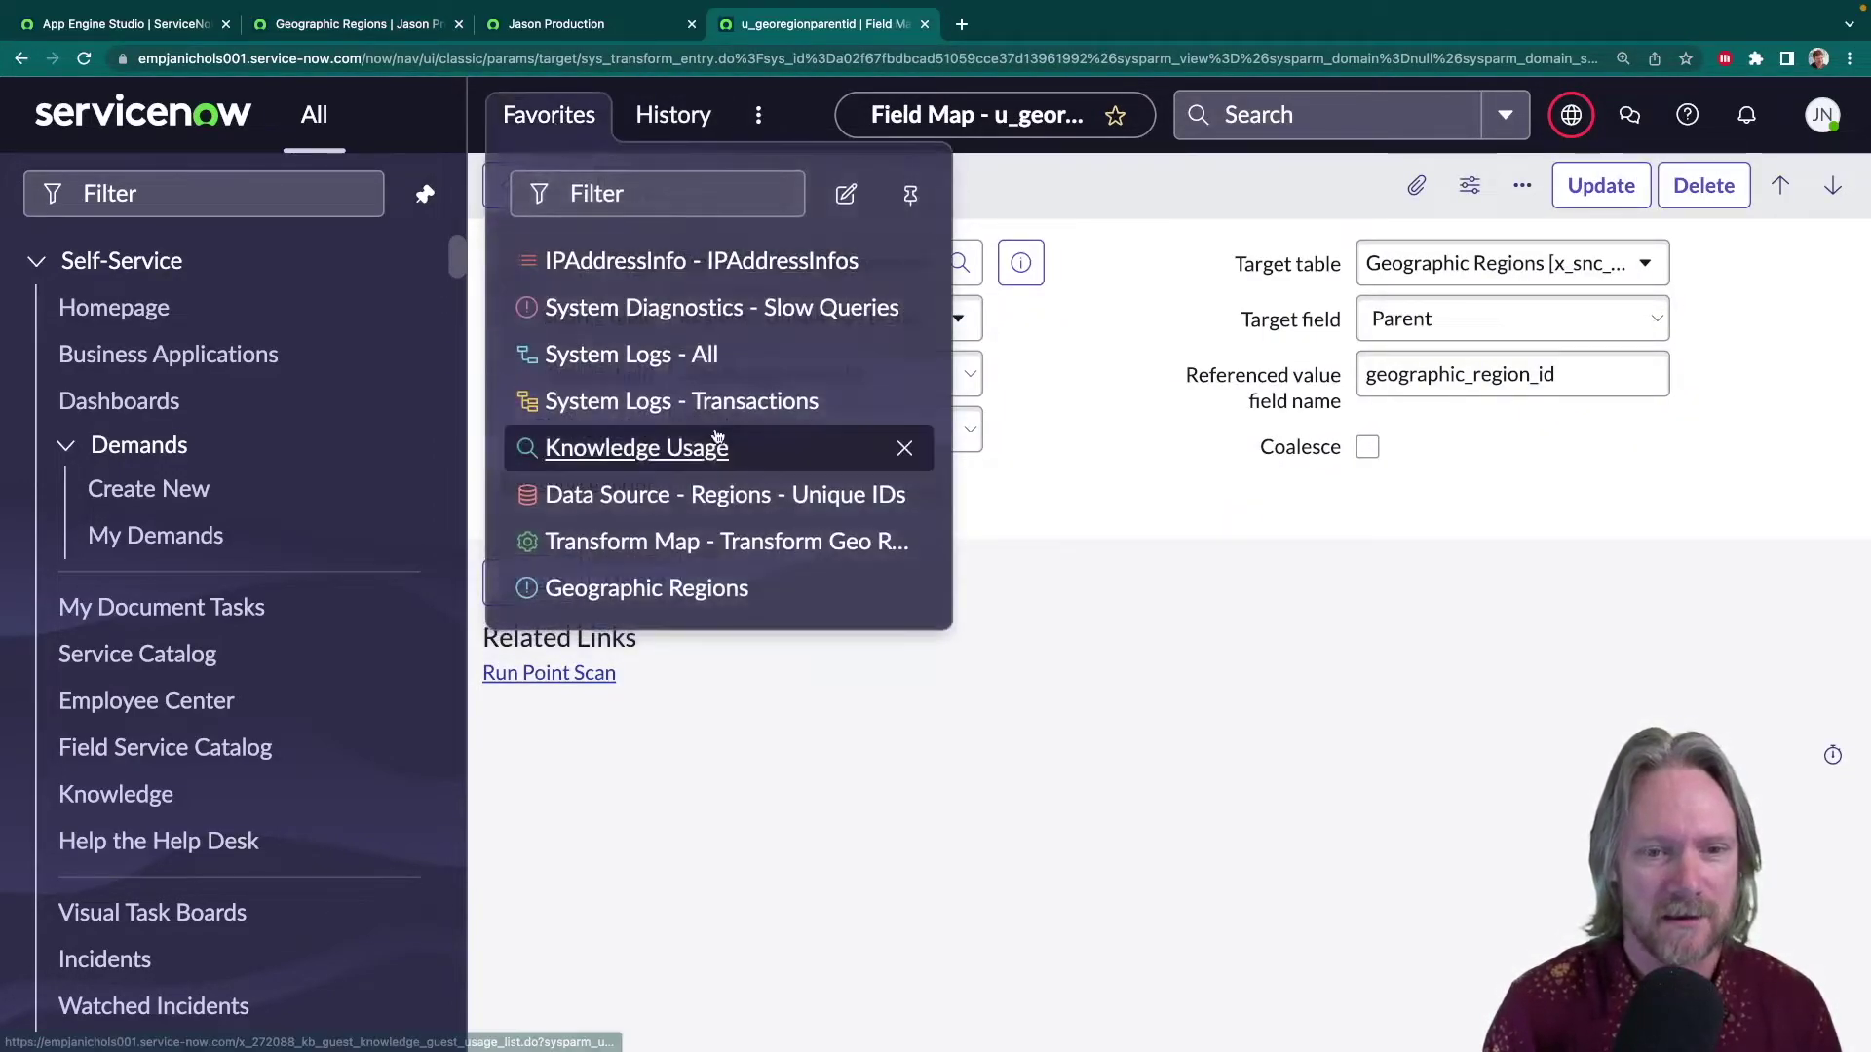
click(655, 541)
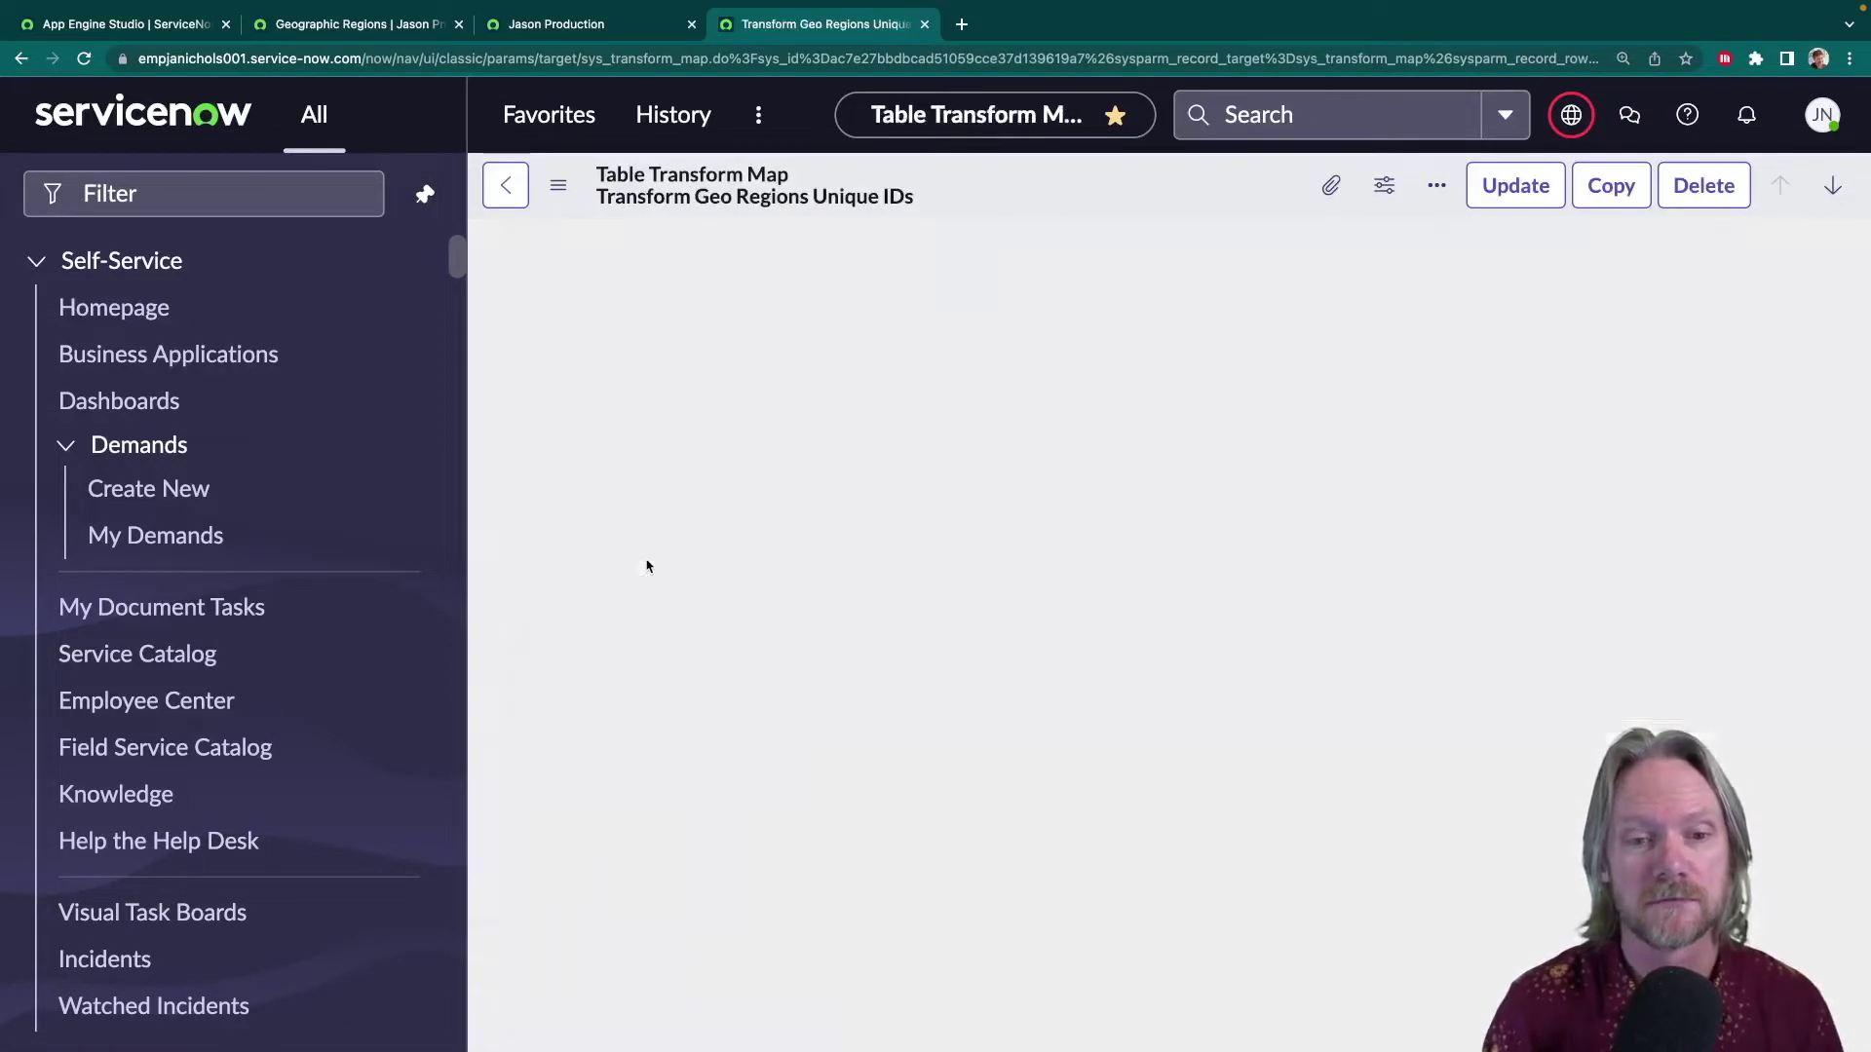
click(1728, 595)
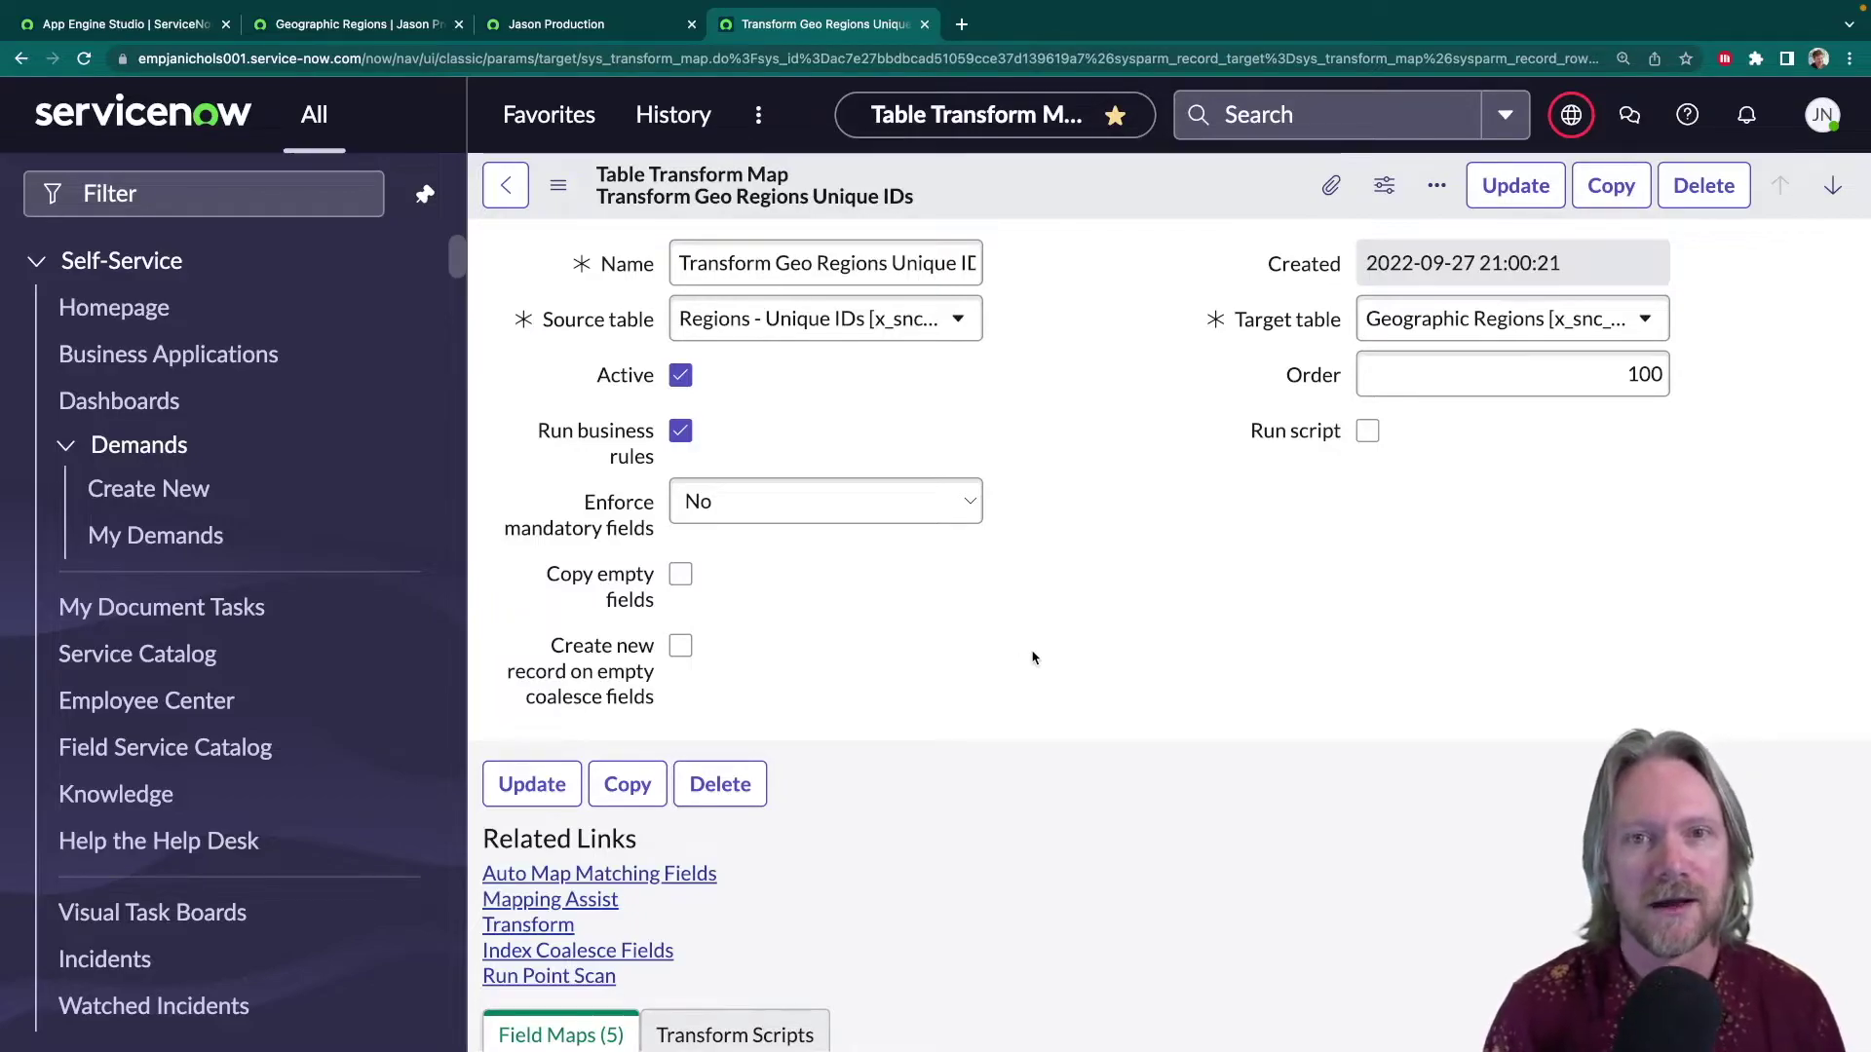
- Switch to Visual Studio Code and highlight the level 1 Toowong and Indooroopilly records in the Geographic Regions JSON file
key(ctrl+Left)
scroll(733, 503, up, 3)
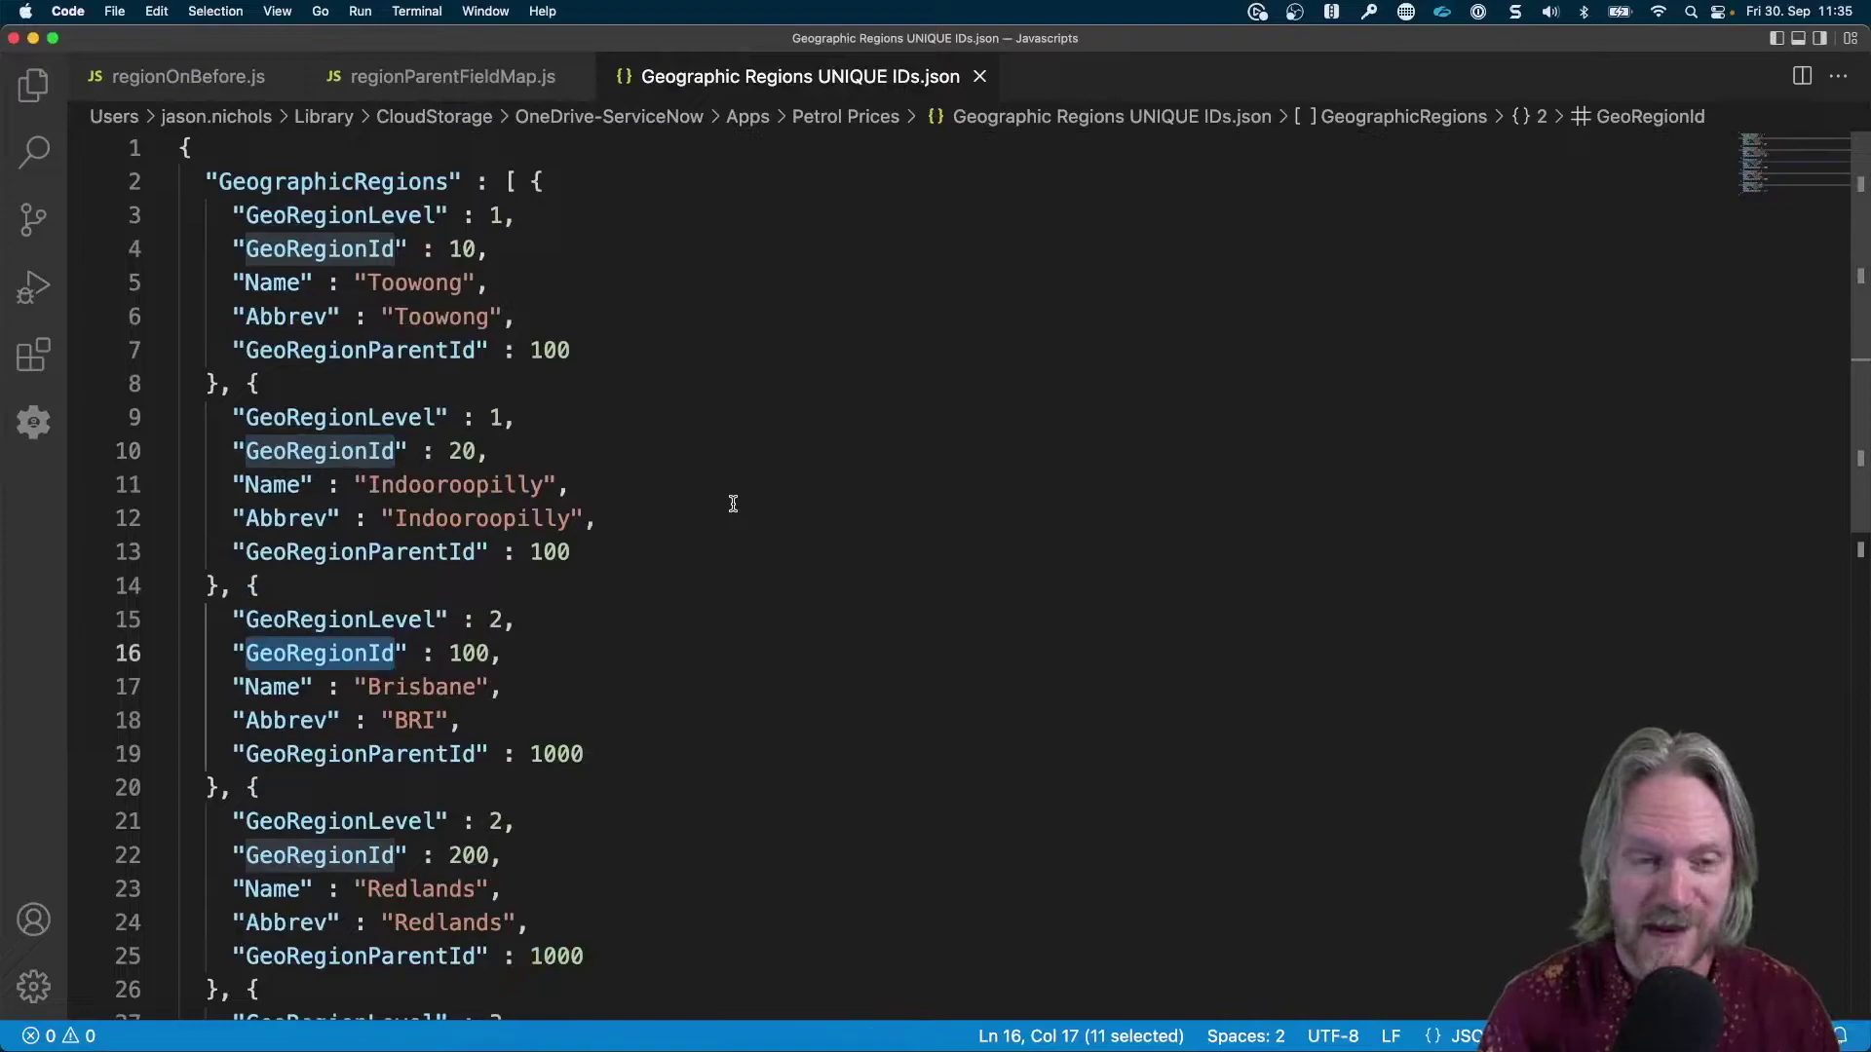
click(651, 530)
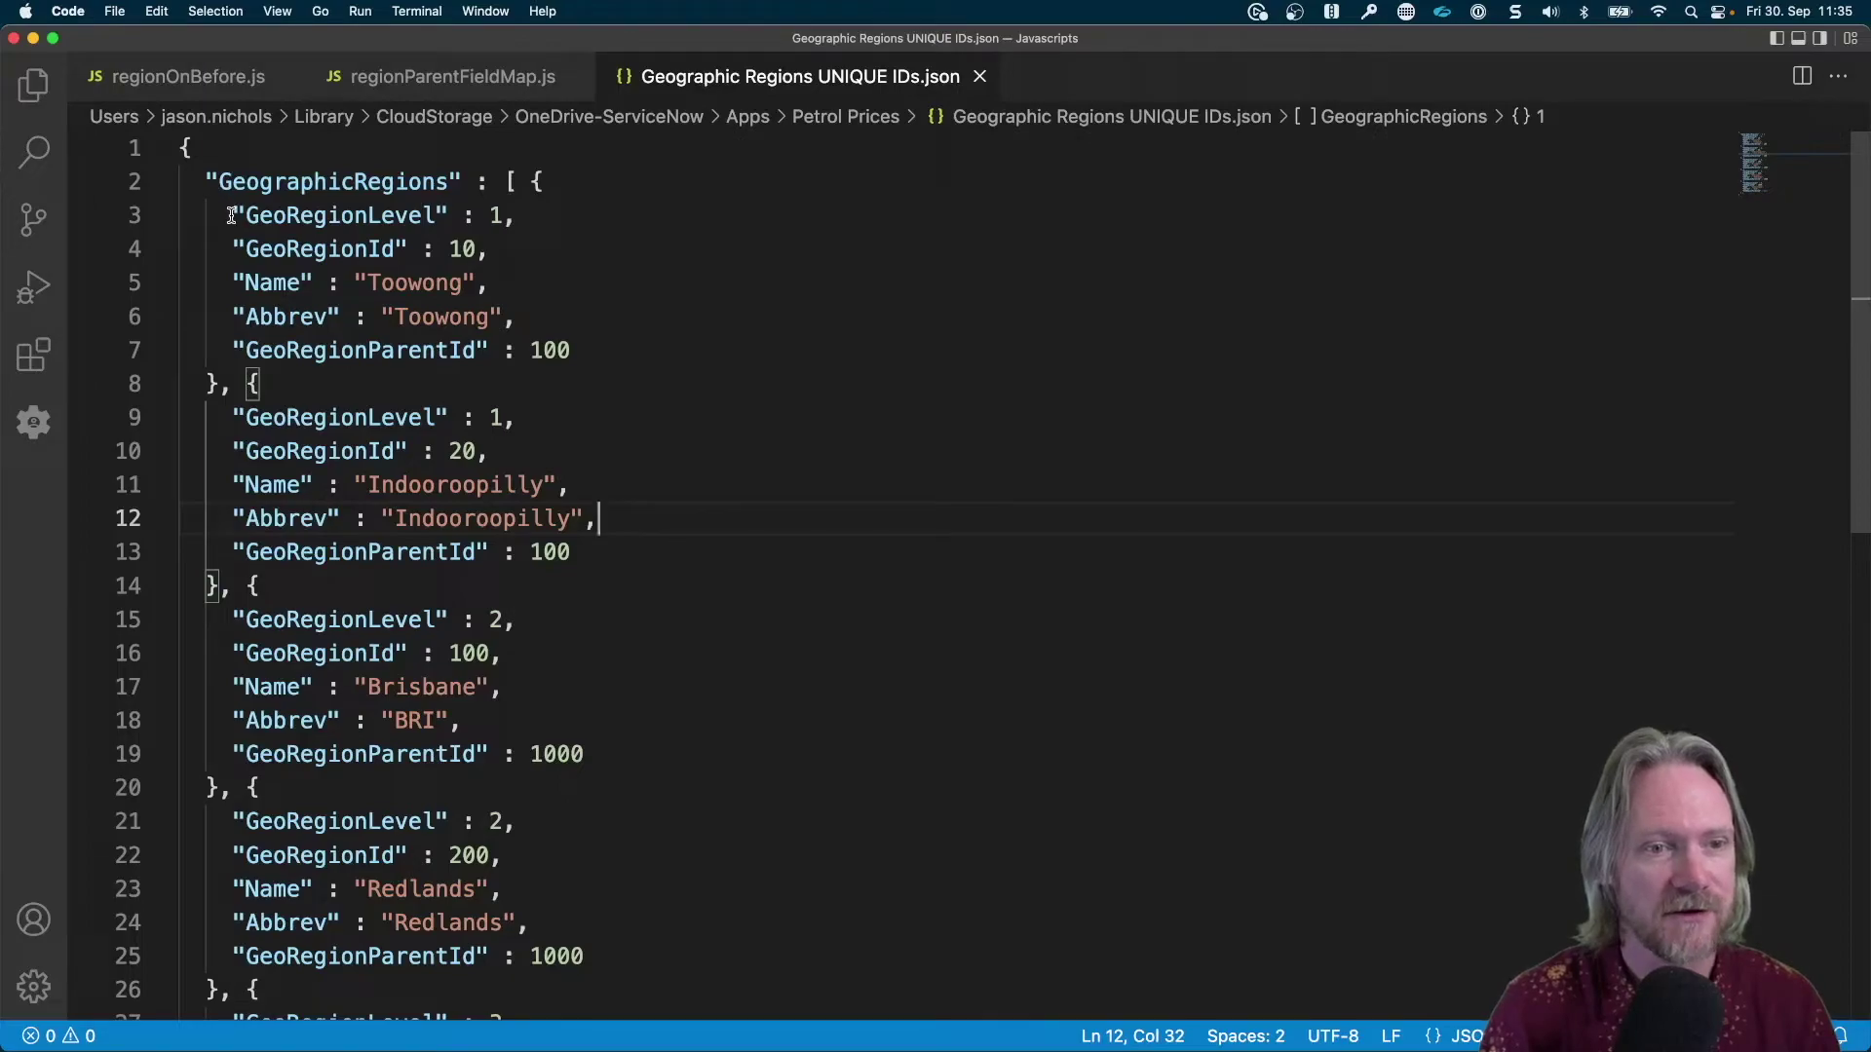
drag(231, 214, 712, 544)
scroll(713, 544, down, 10)
scroll(712, 544, up, 8)
scroll(712, 544, down, 2)
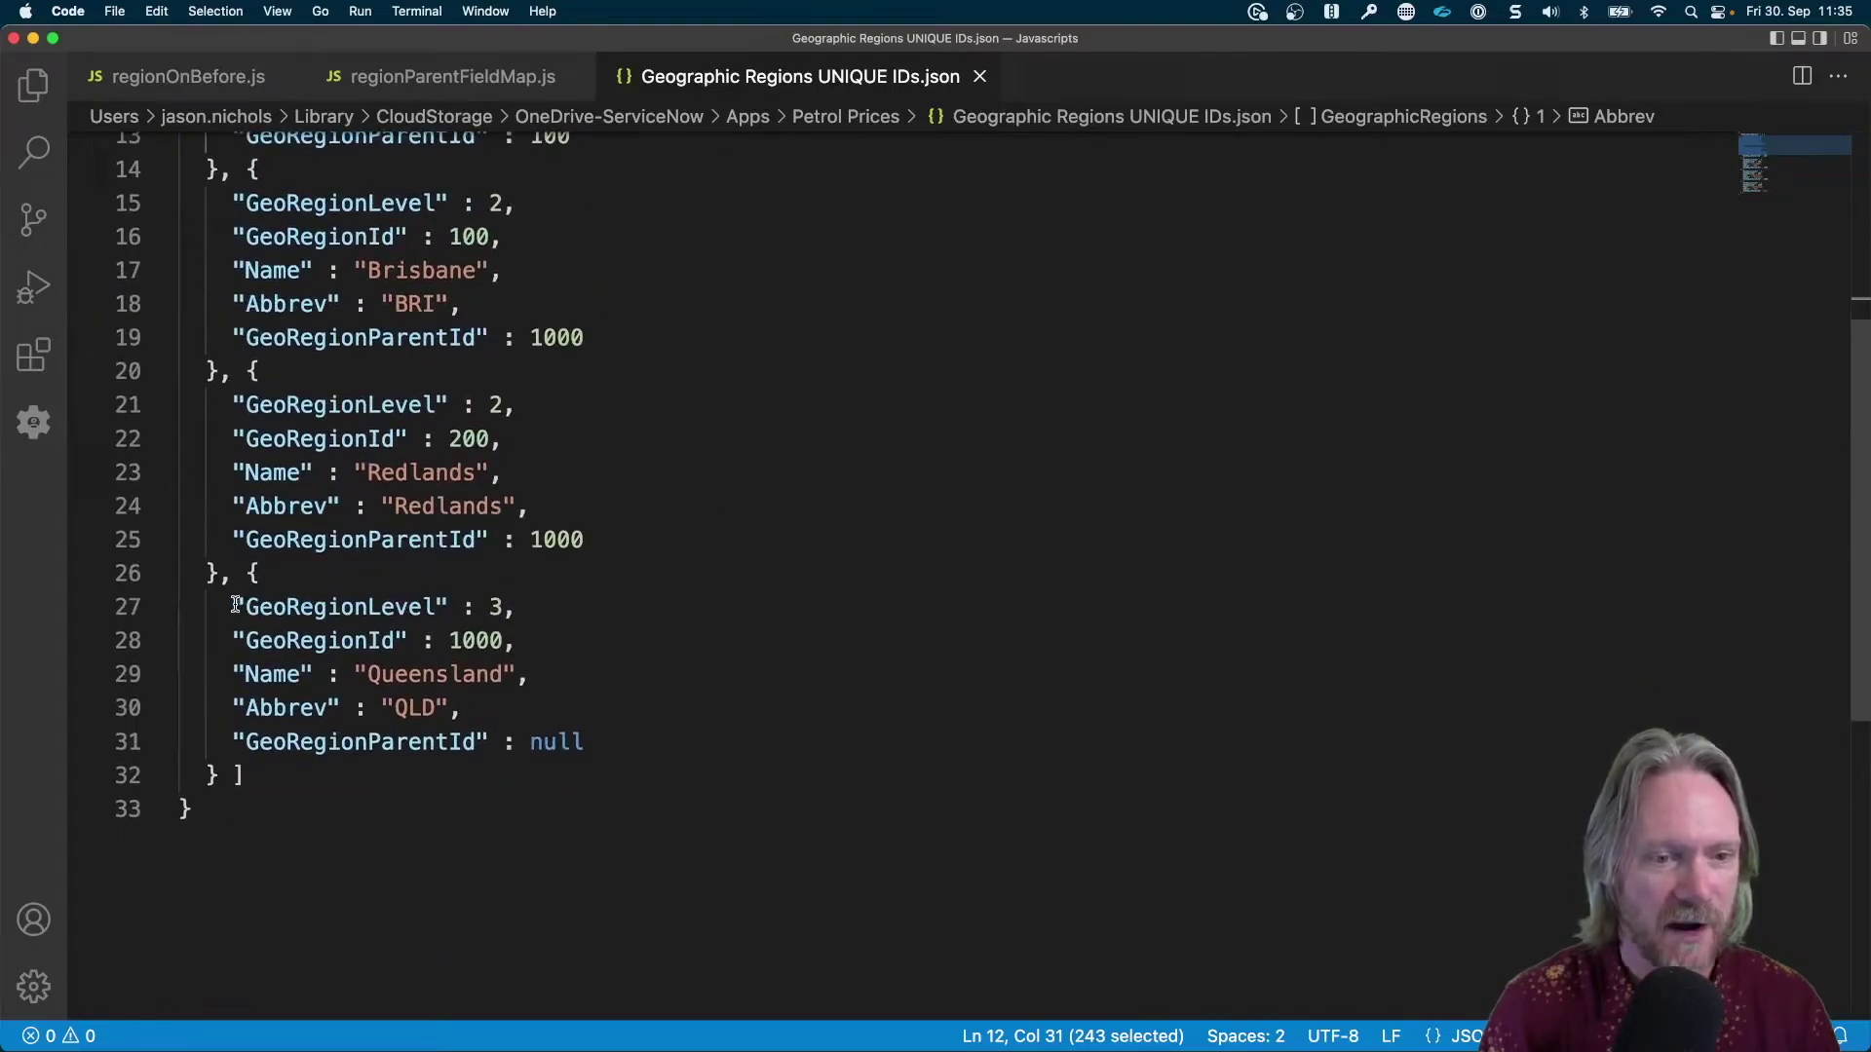
- Highlight the JSON records by descending level: Queensland, Brisbane with Redlands, and Toowong with Indooroopilly
drag(235, 604, 277, 767)
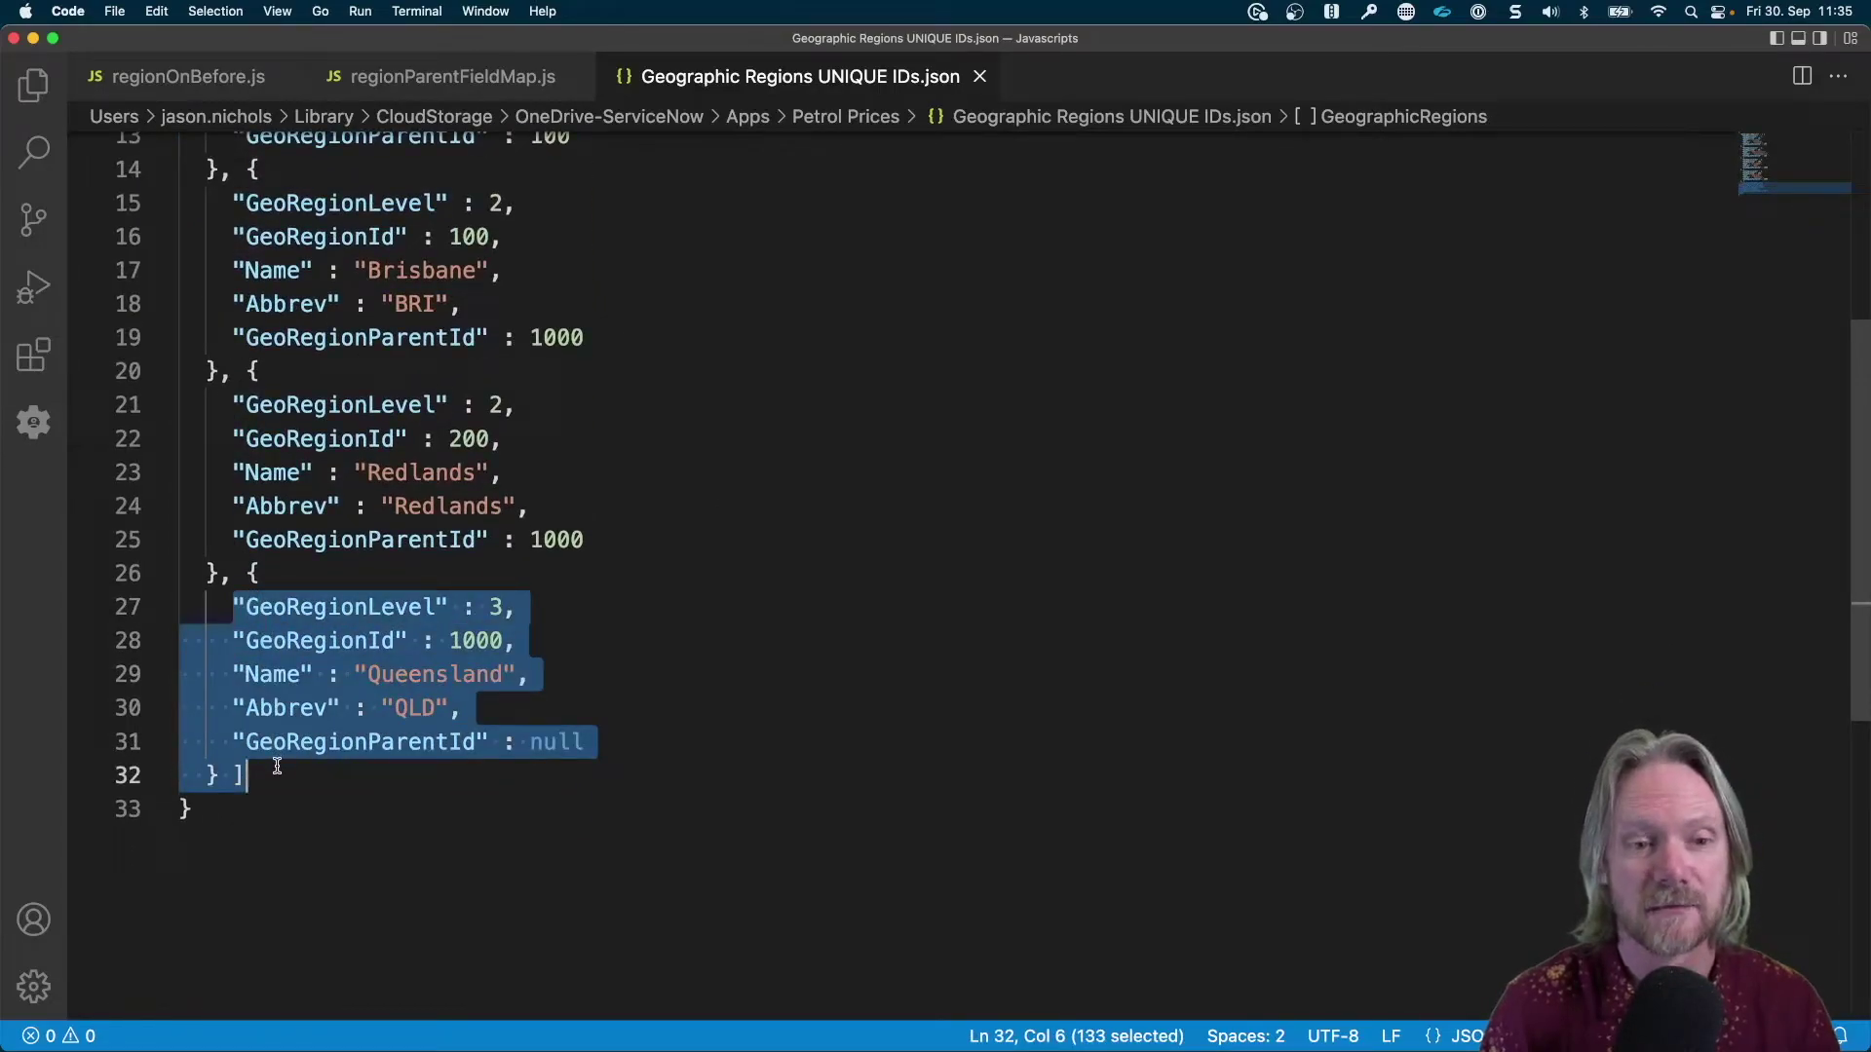
scroll(668, 610, up, 3)
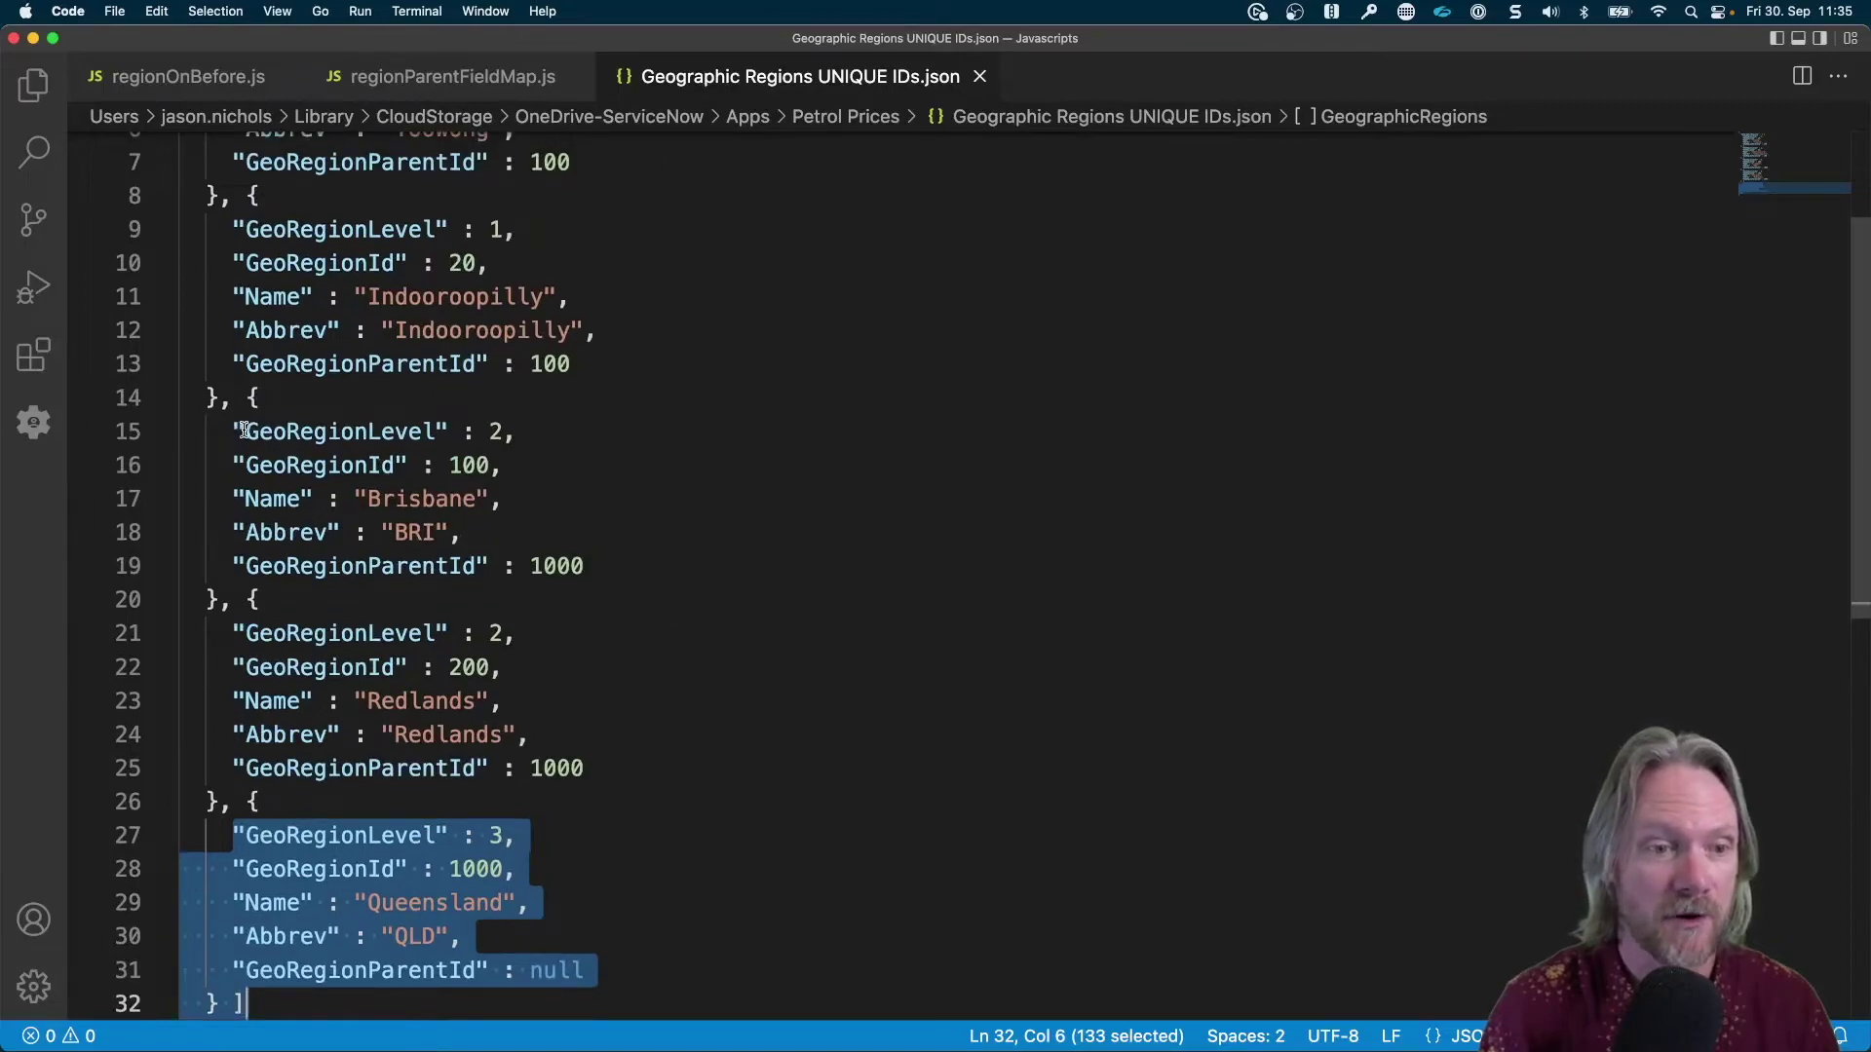
drag(235, 432, 629, 768)
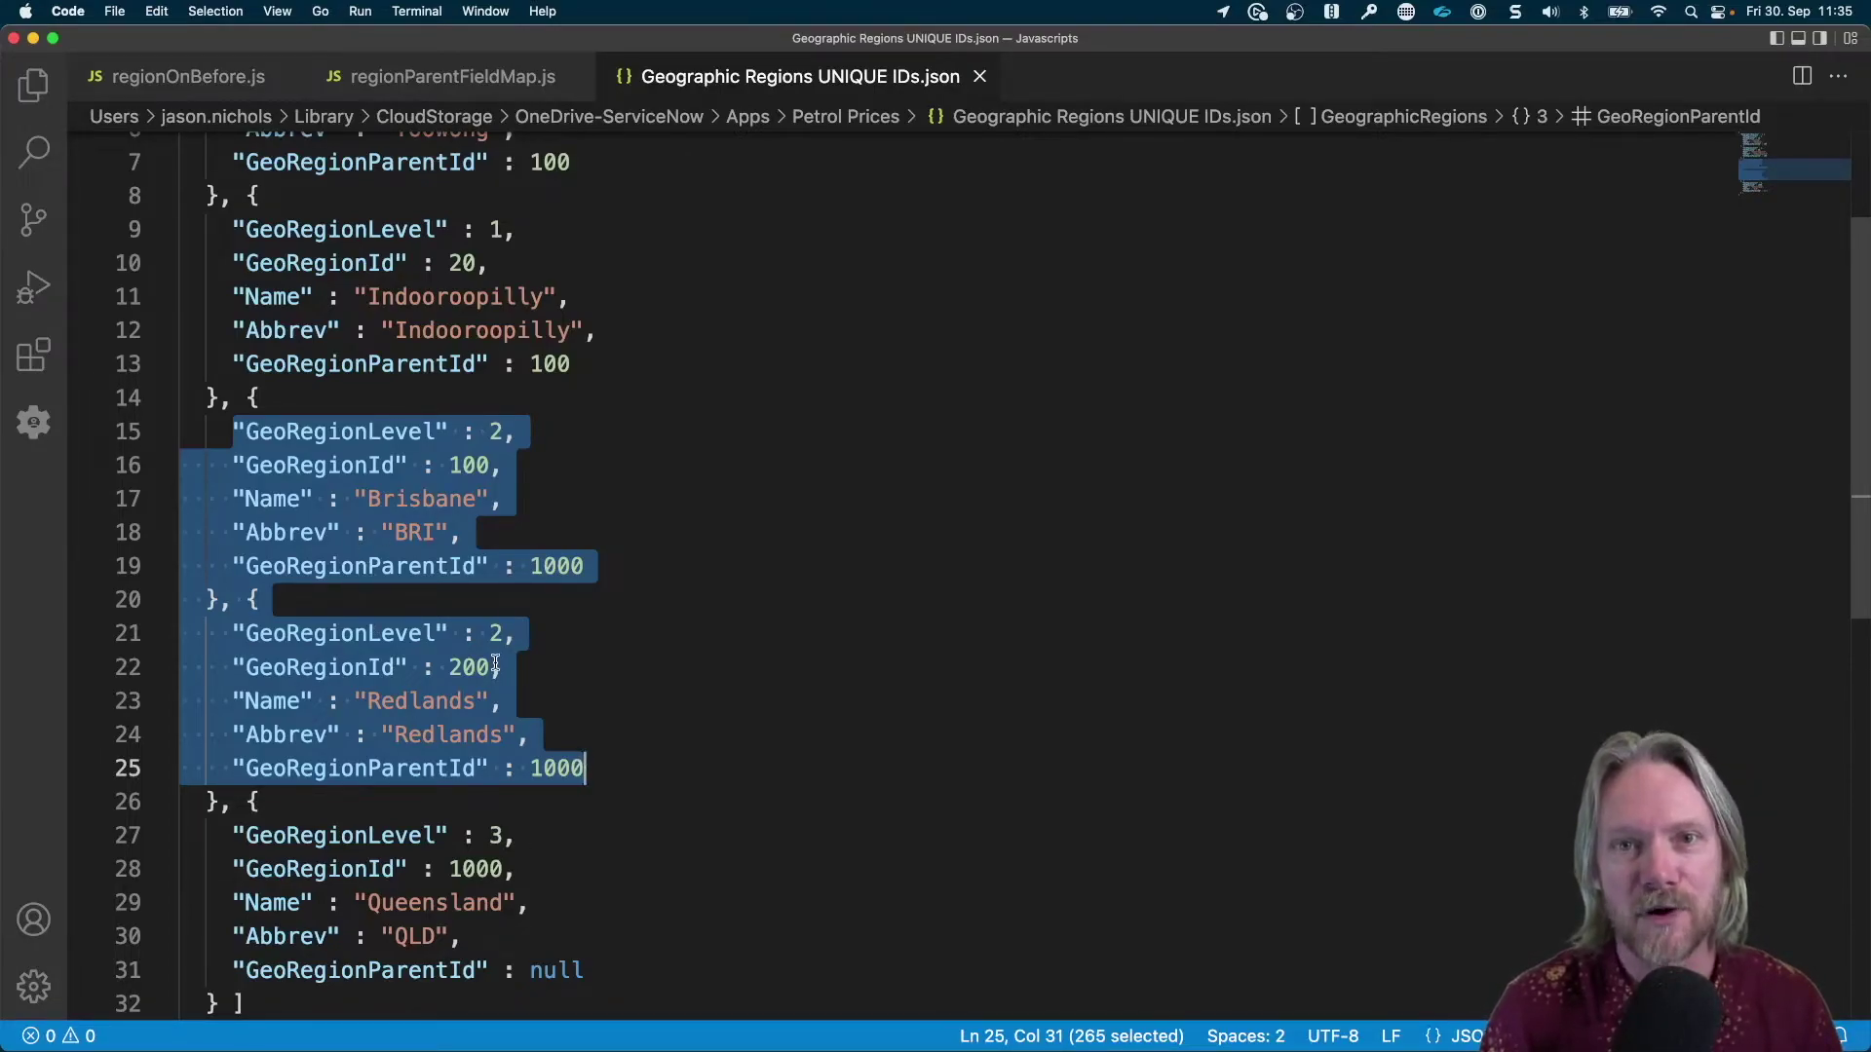
scroll(583, 600, up, 4)
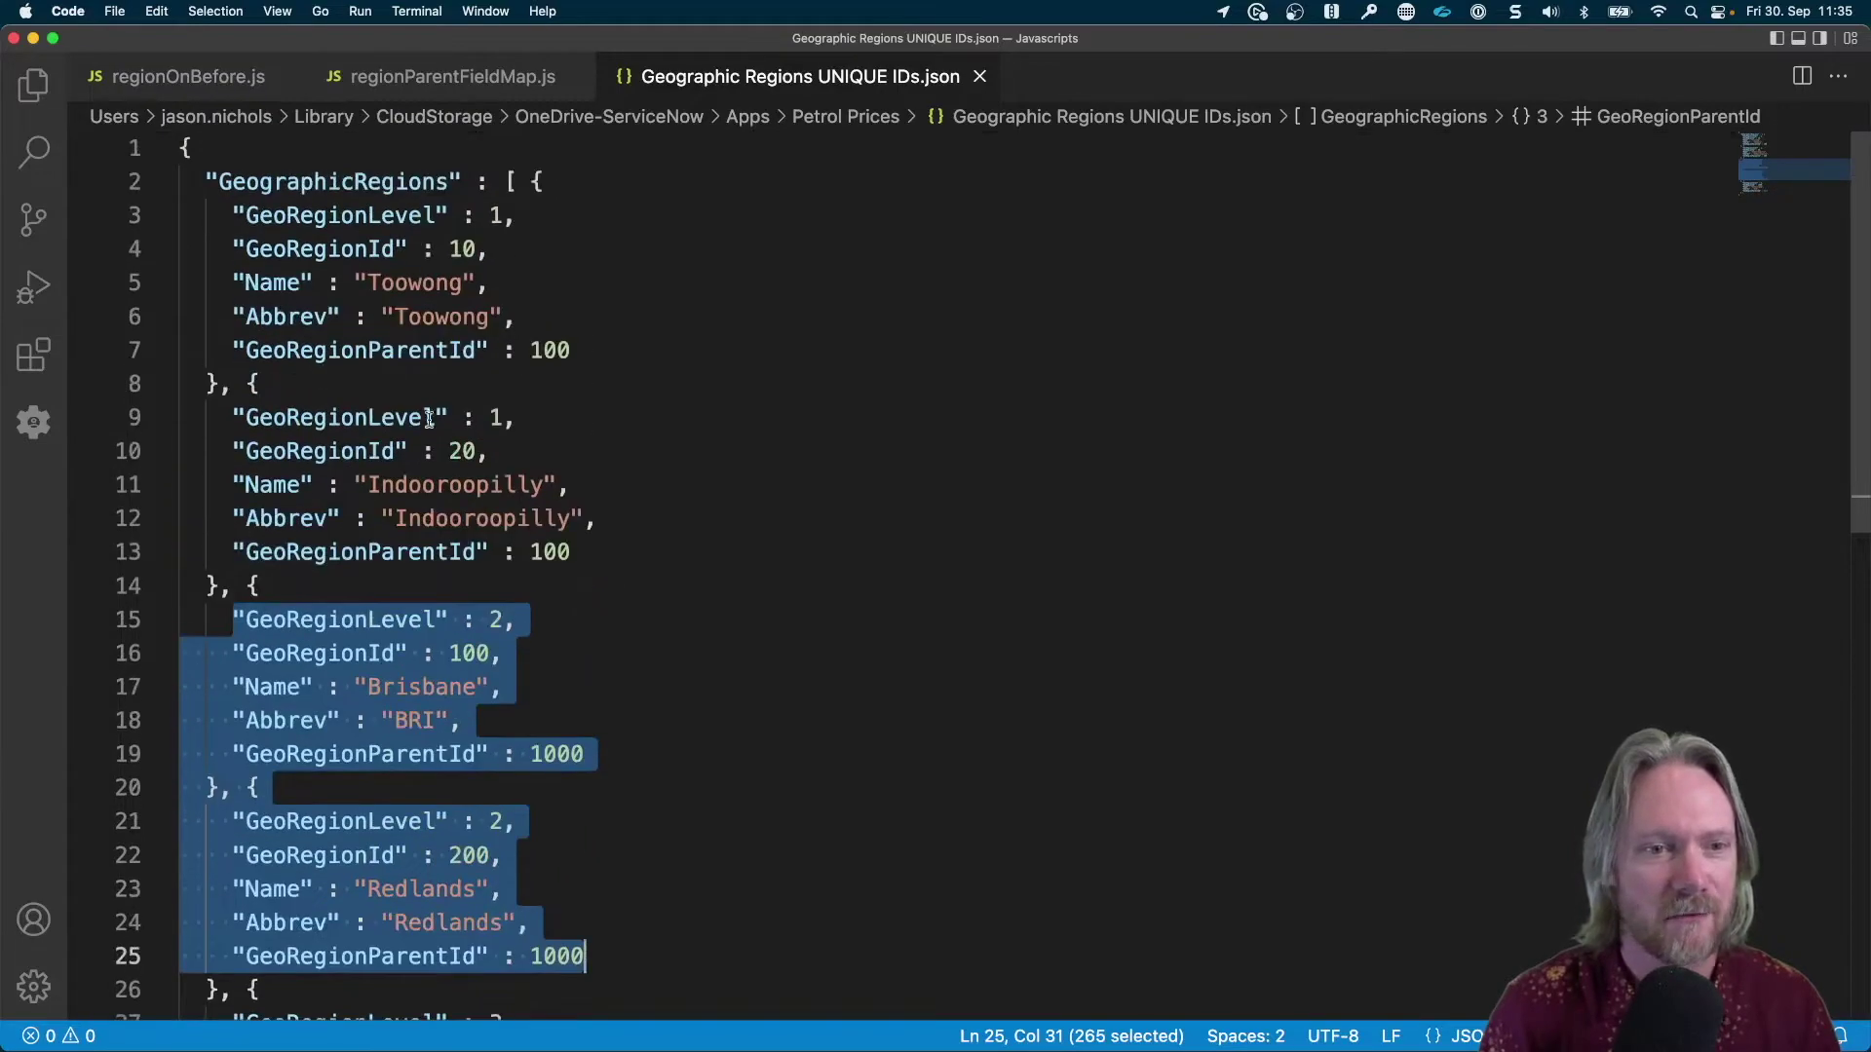
drag(237, 211, 614, 571)
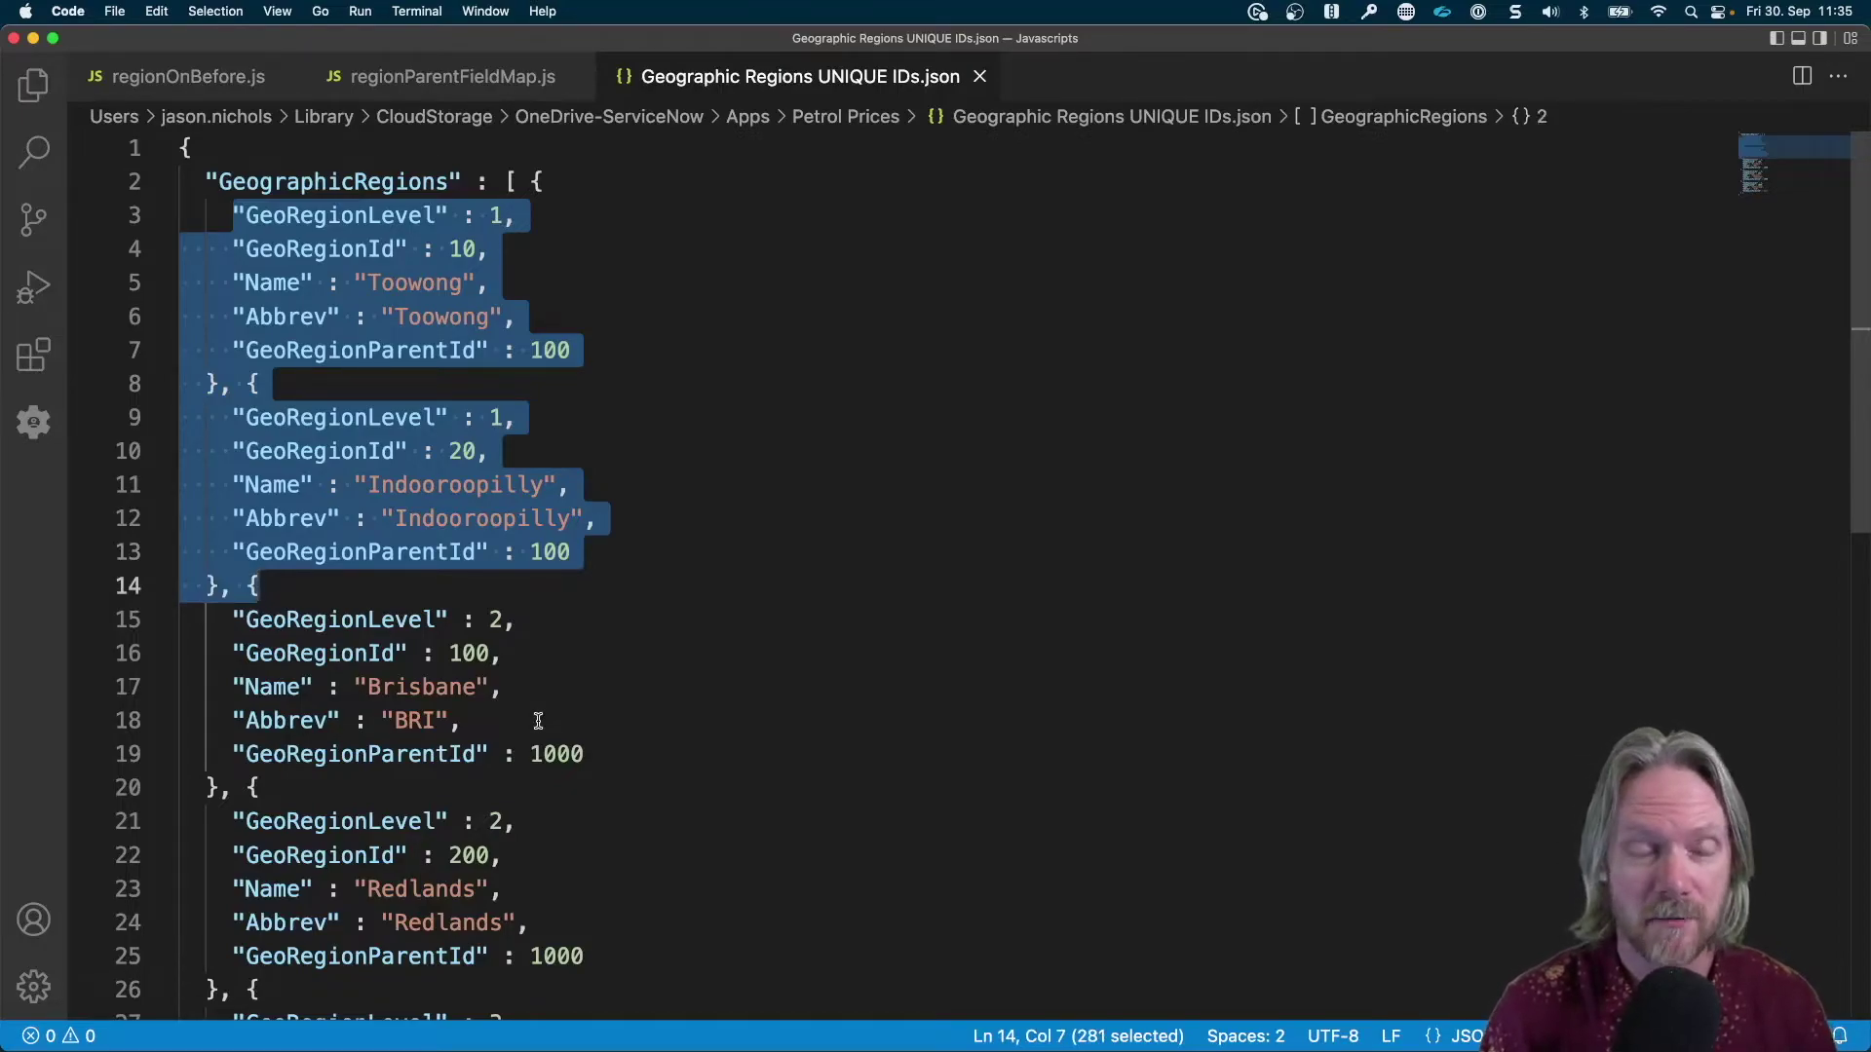
- Open regionOnBefore.js and highlight its condition comparing source.u_georegionlevel with '1'
click(177, 78)
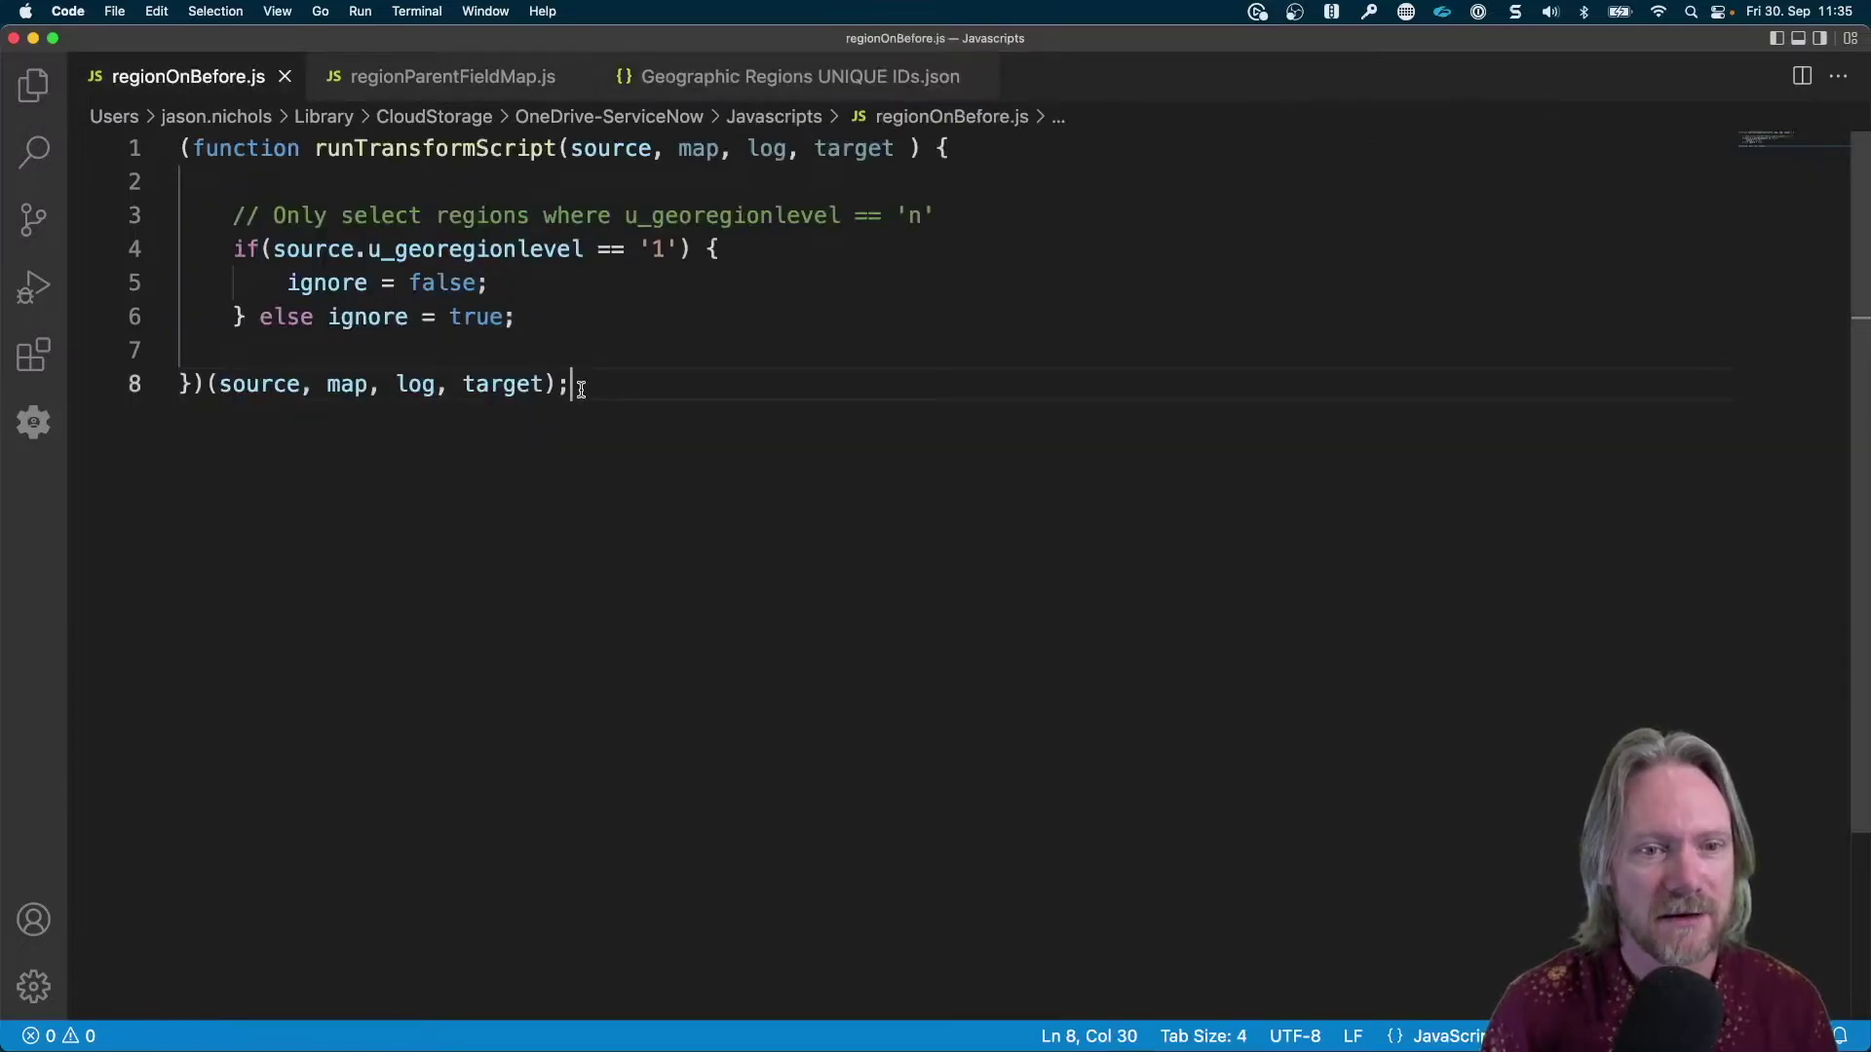
key(super+a)
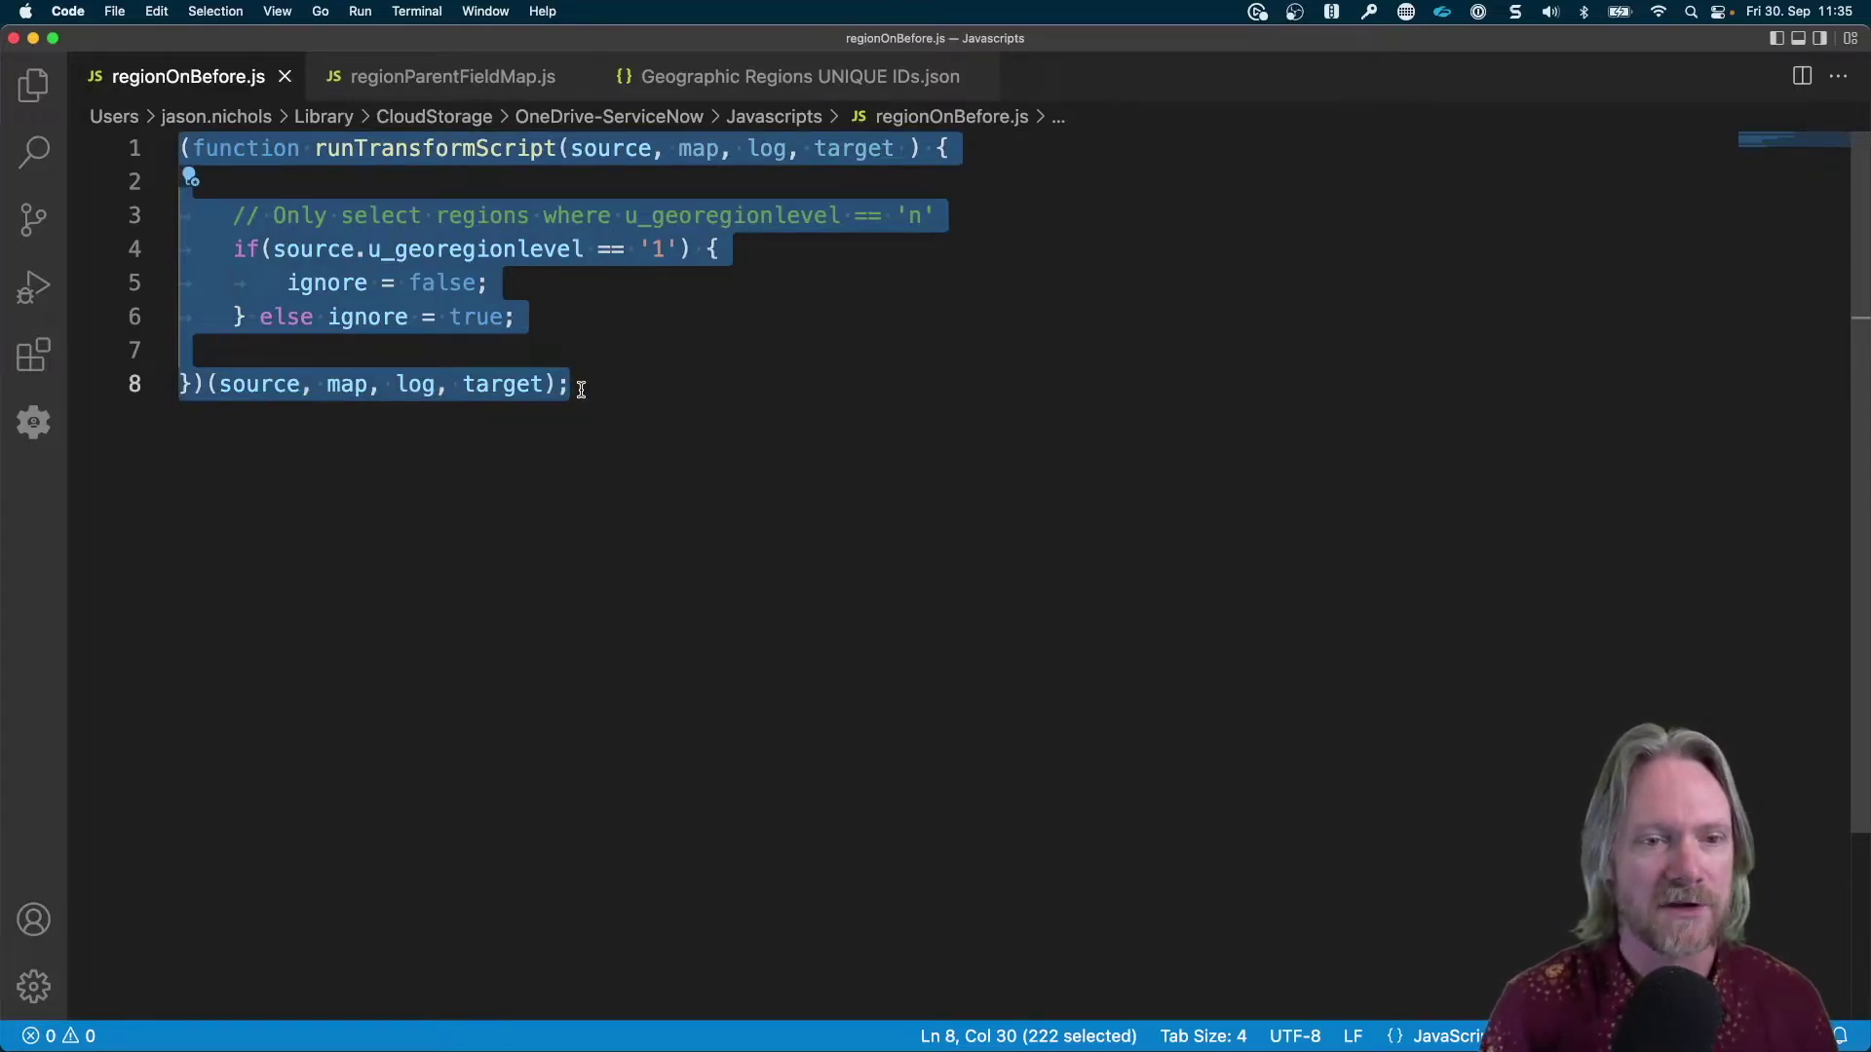
click(581, 390)
click(558, 317)
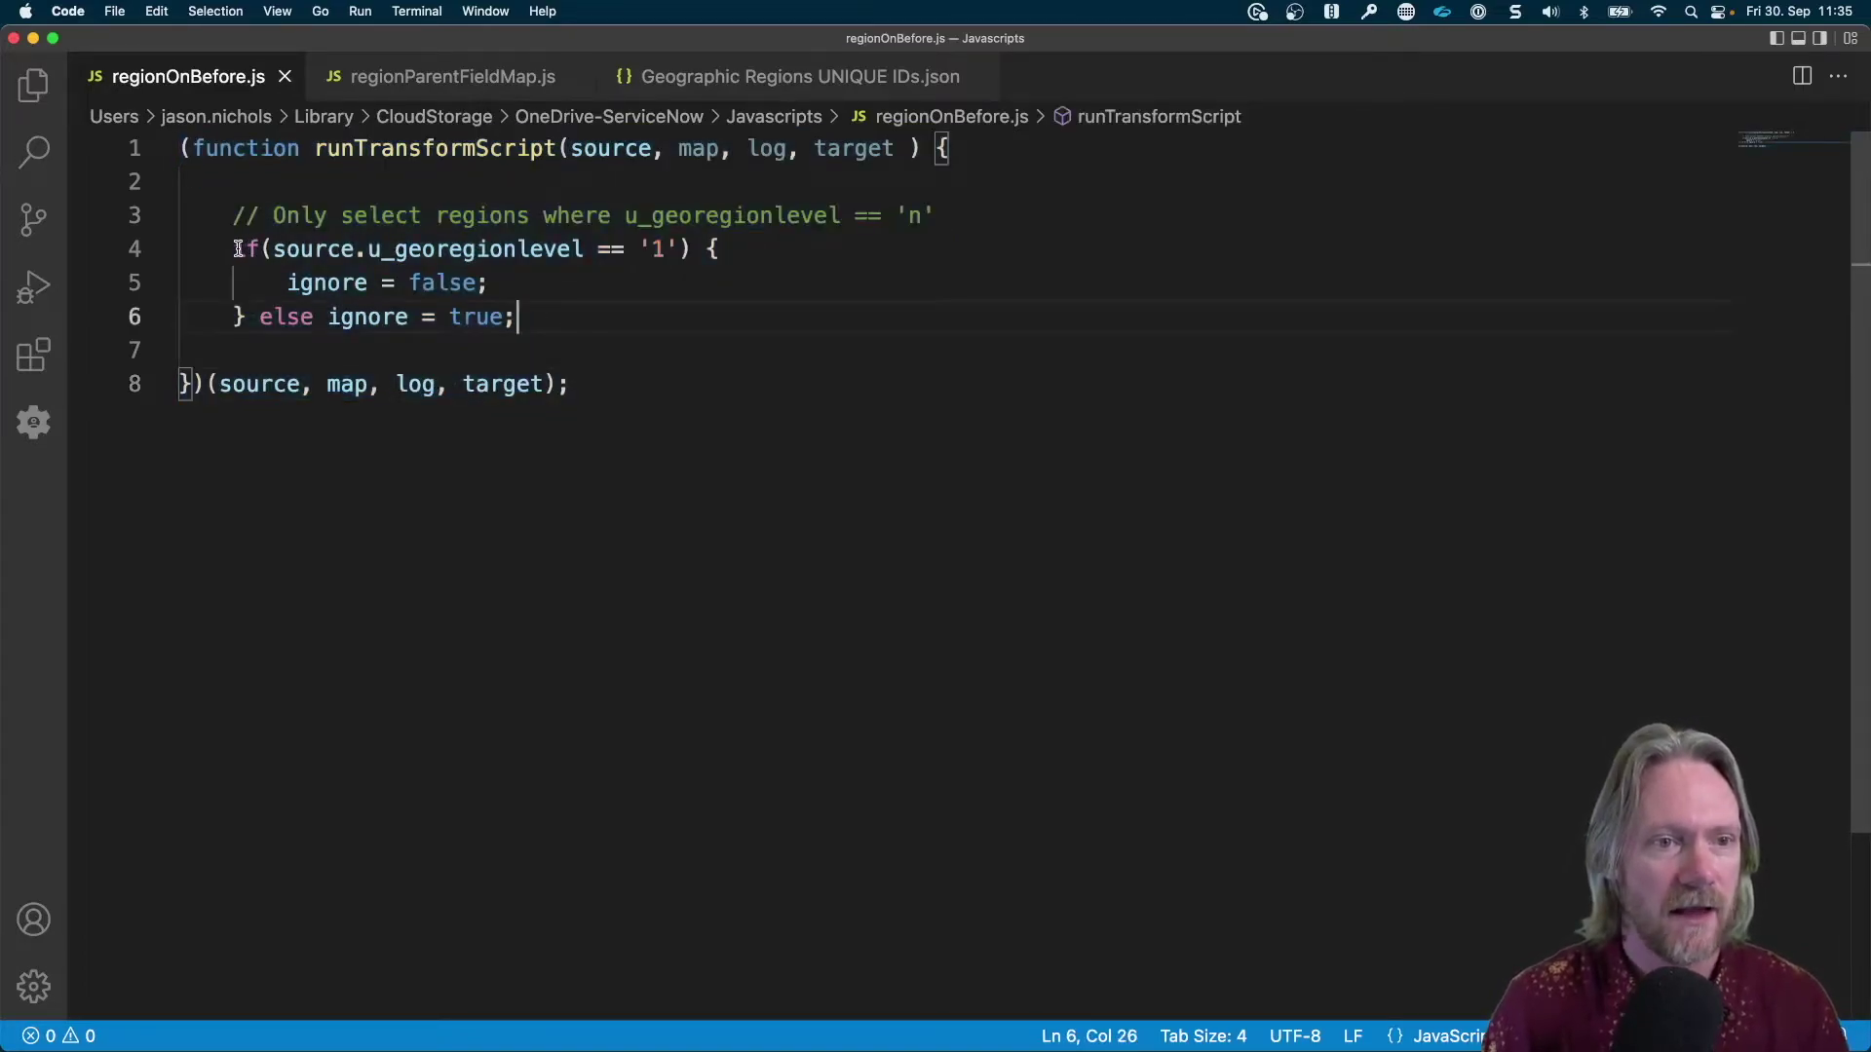
drag(238, 250, 662, 250)
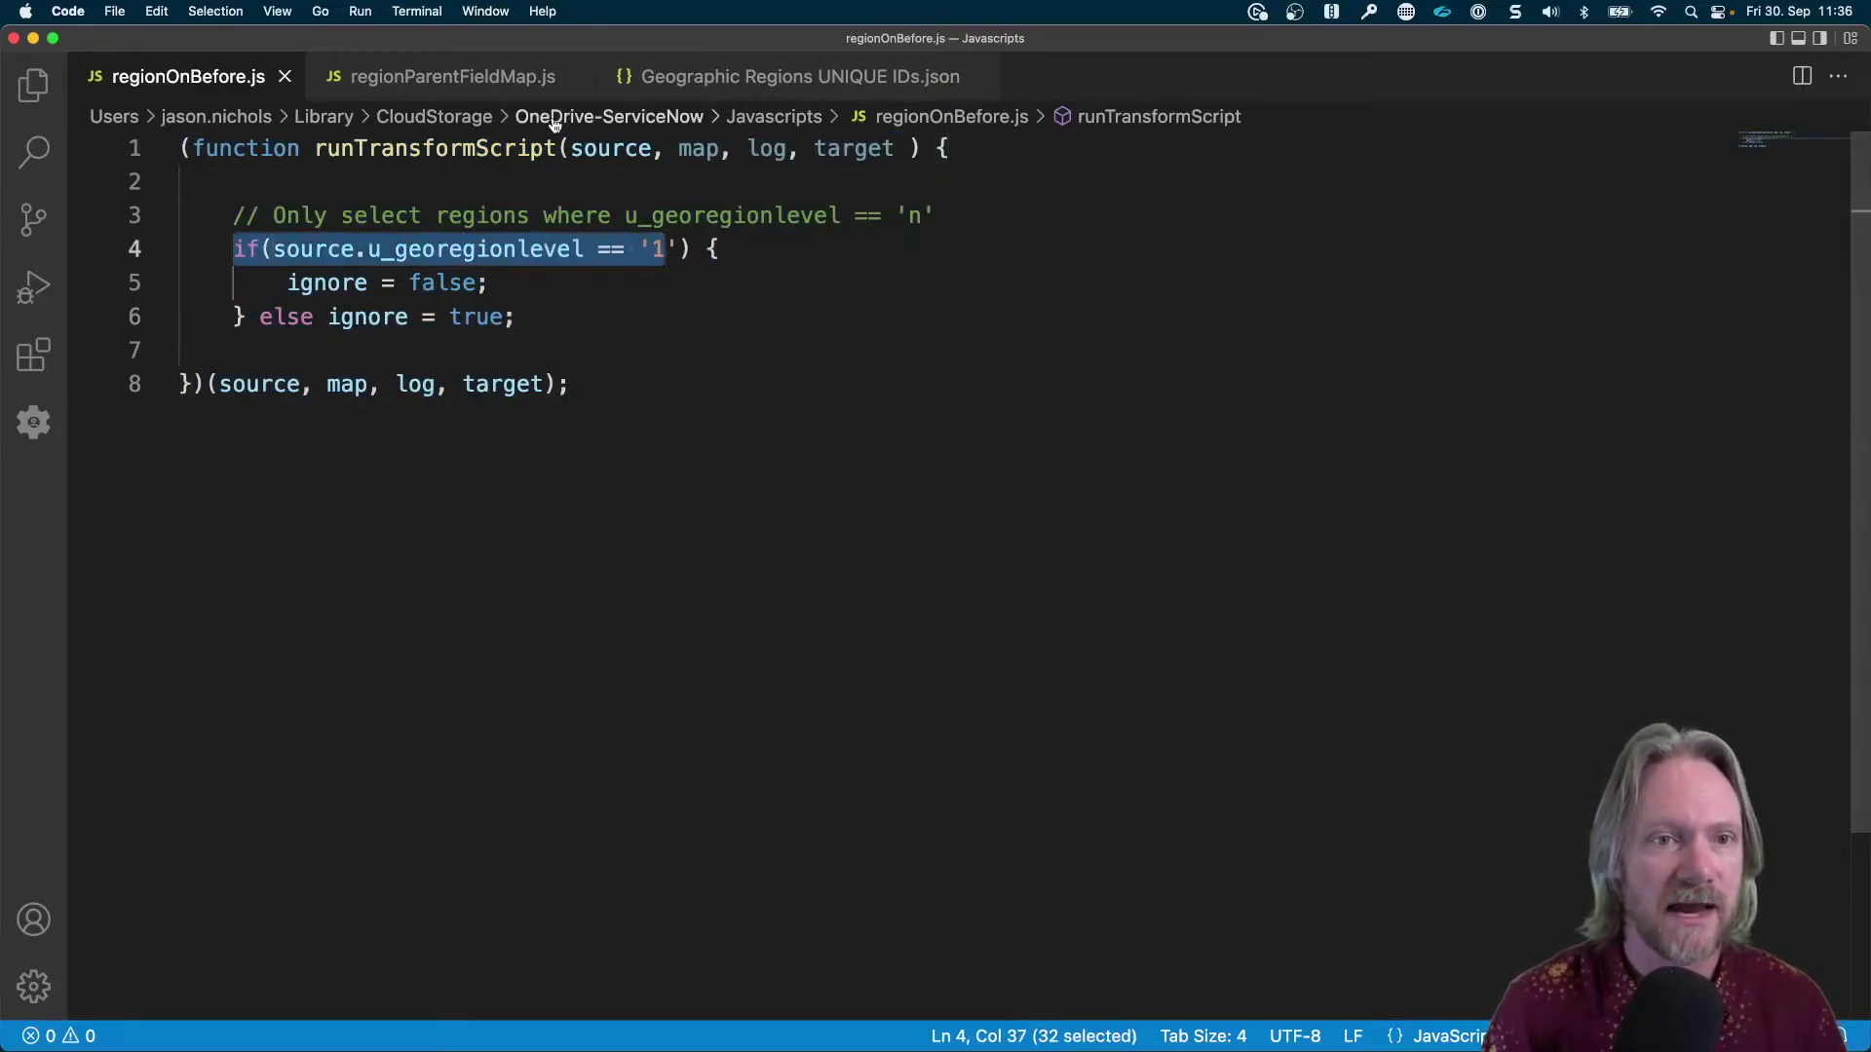
- Check the region levels in the Geographic Regions JSON, then set the regionOnBefore.js condition level to '3' and save the file
click(682, 76)
scroll(534, 480, down, 5)
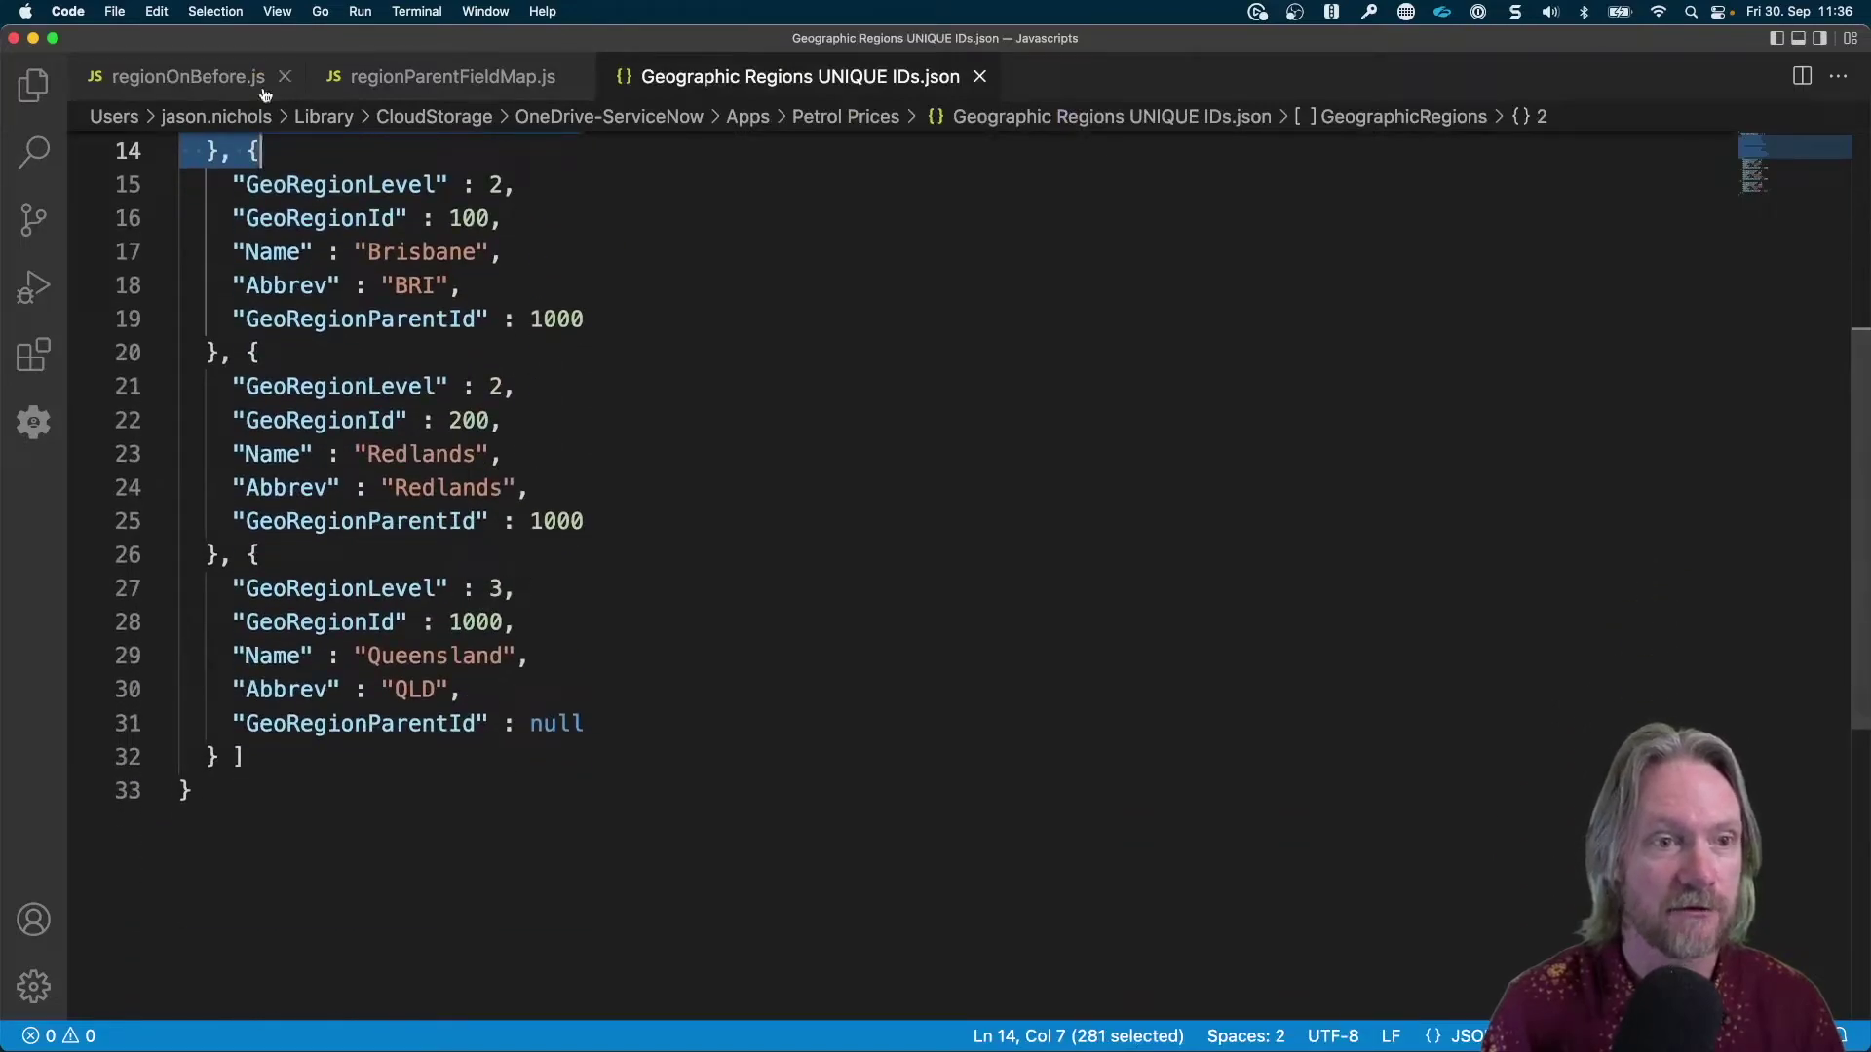
click(213, 78)
click(670, 240)
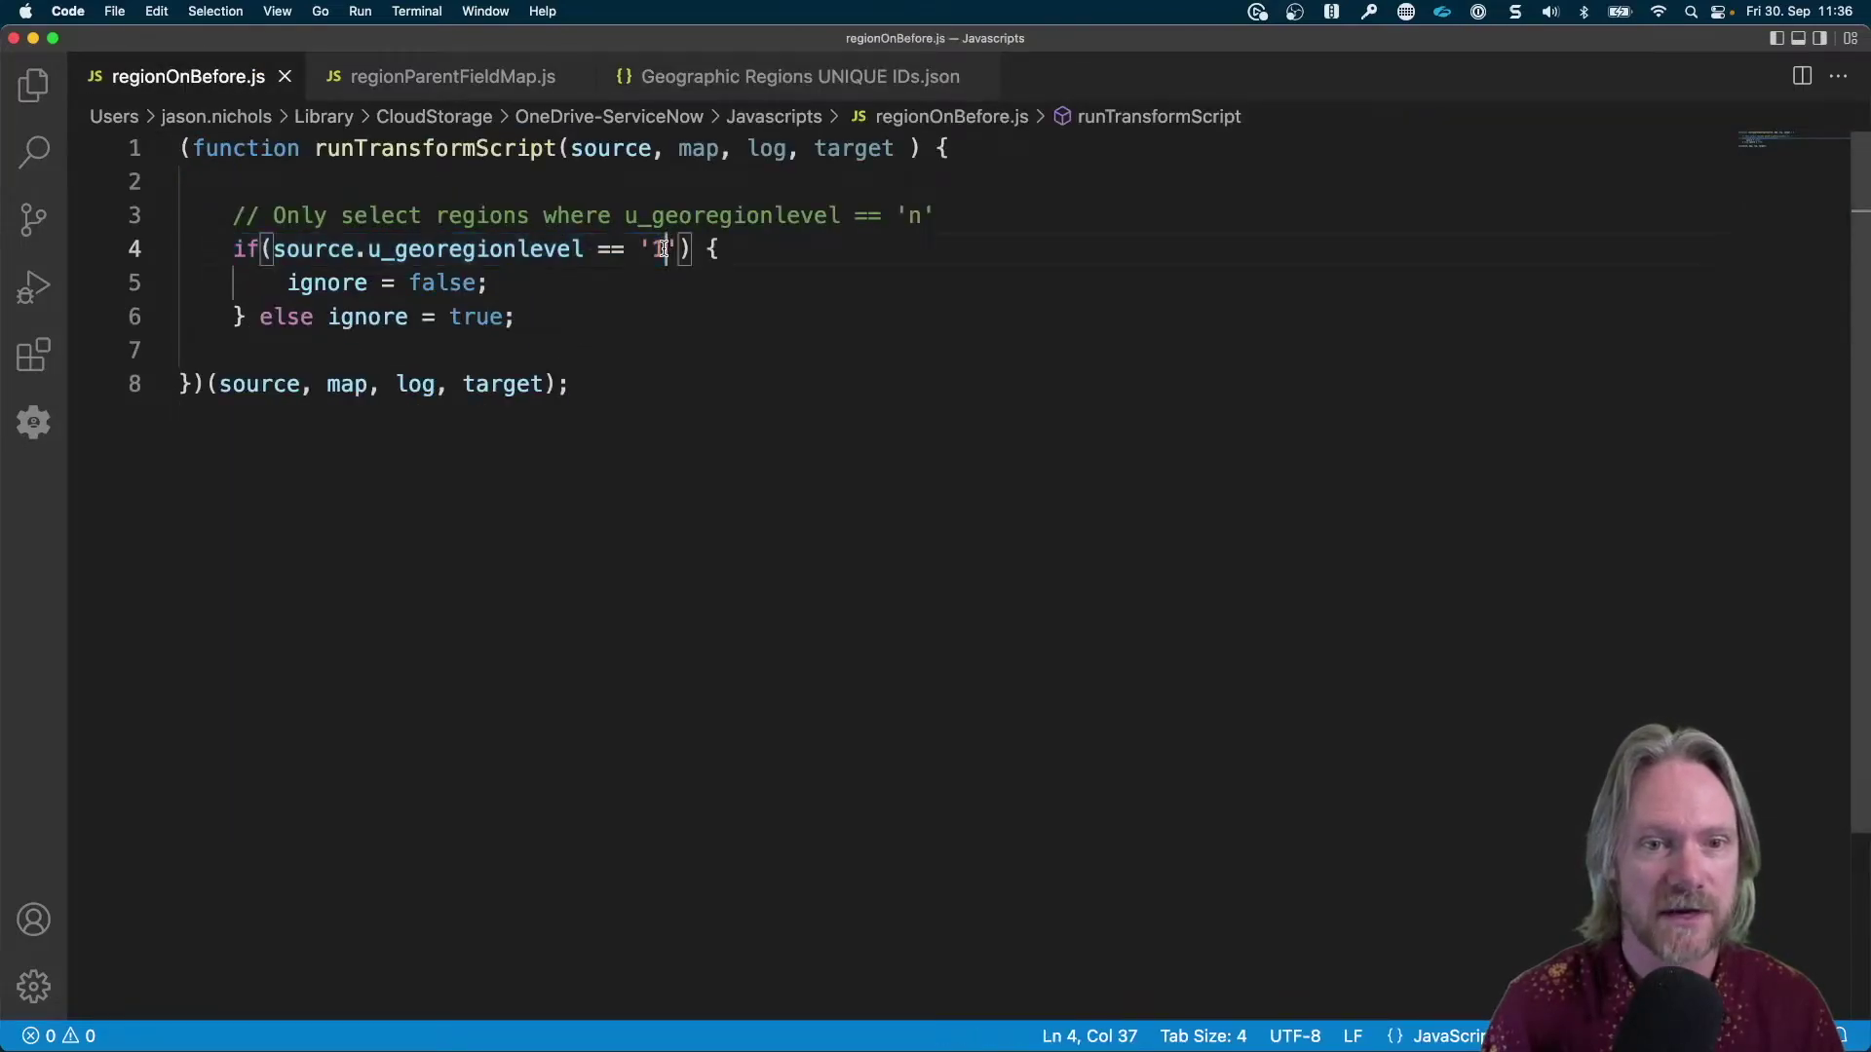
double_click(670, 240)
text(3)
key(super+s)
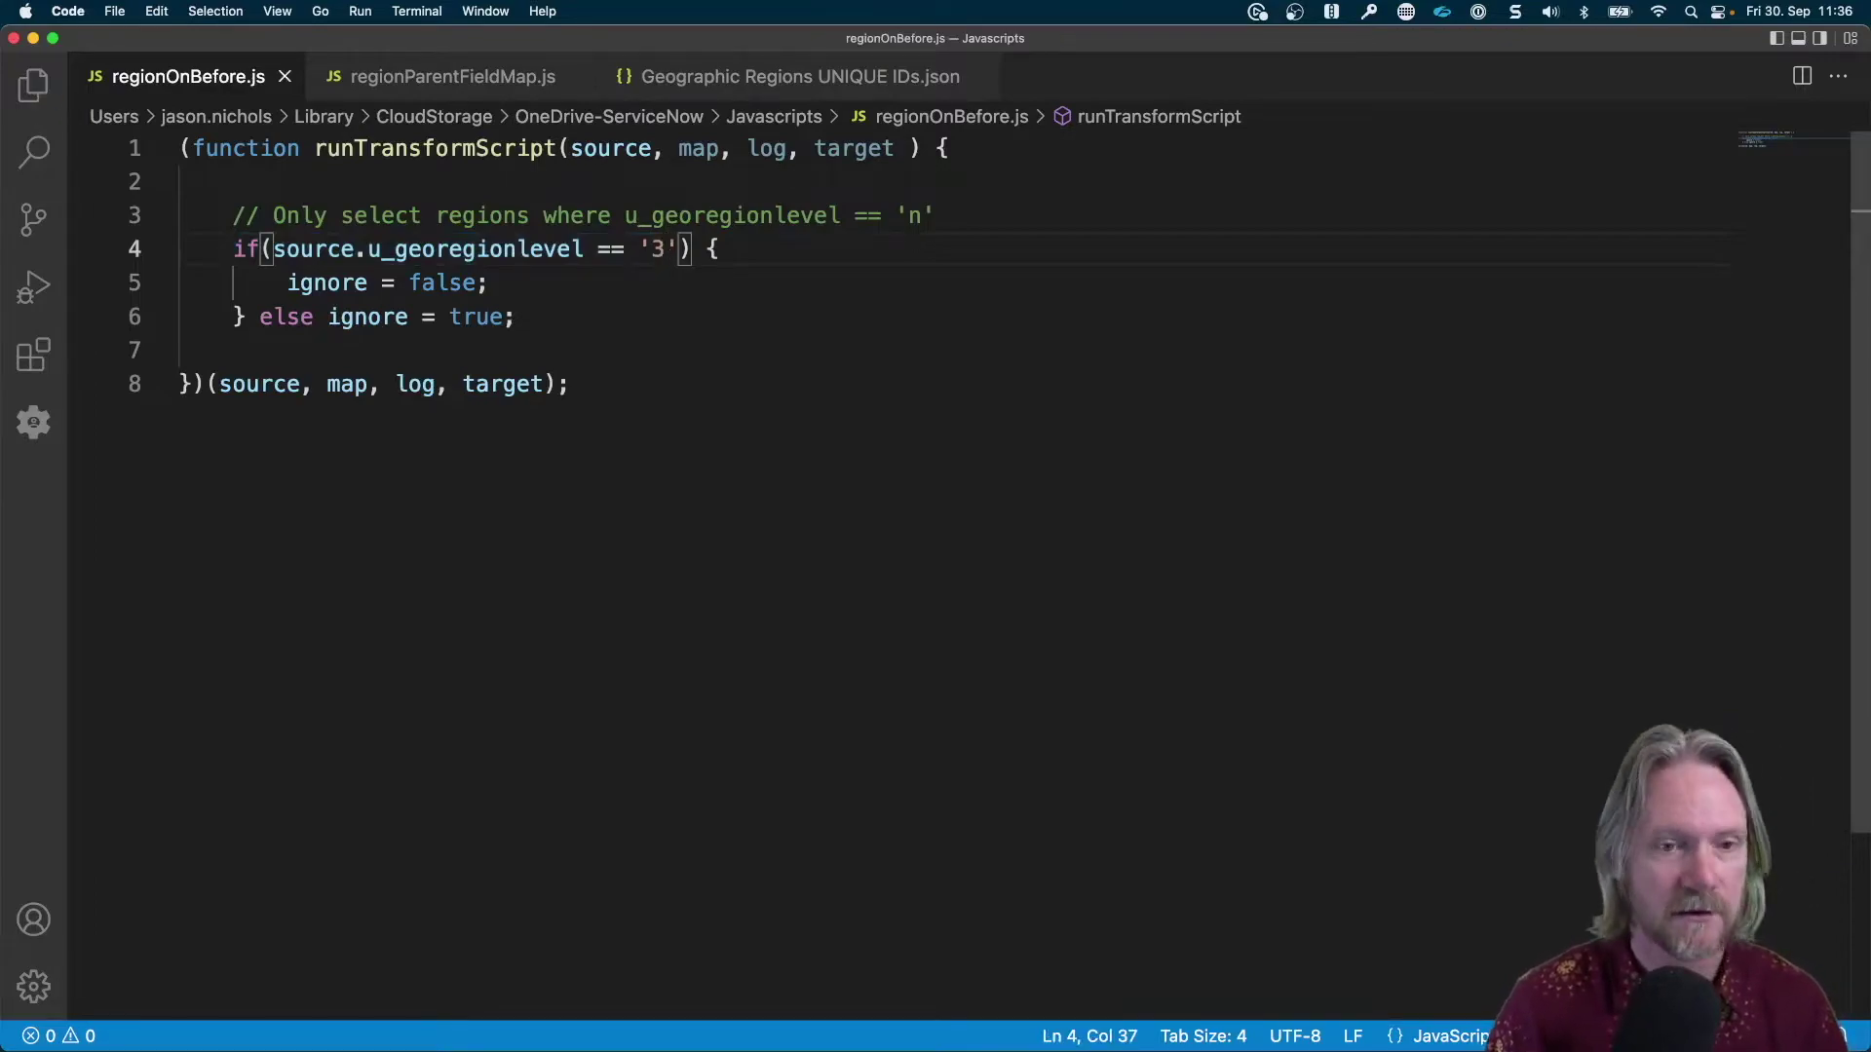
- Highlight the ignore = false and ignore = true branches, and copy the entire regionOnBefore.js script
click(328, 283)
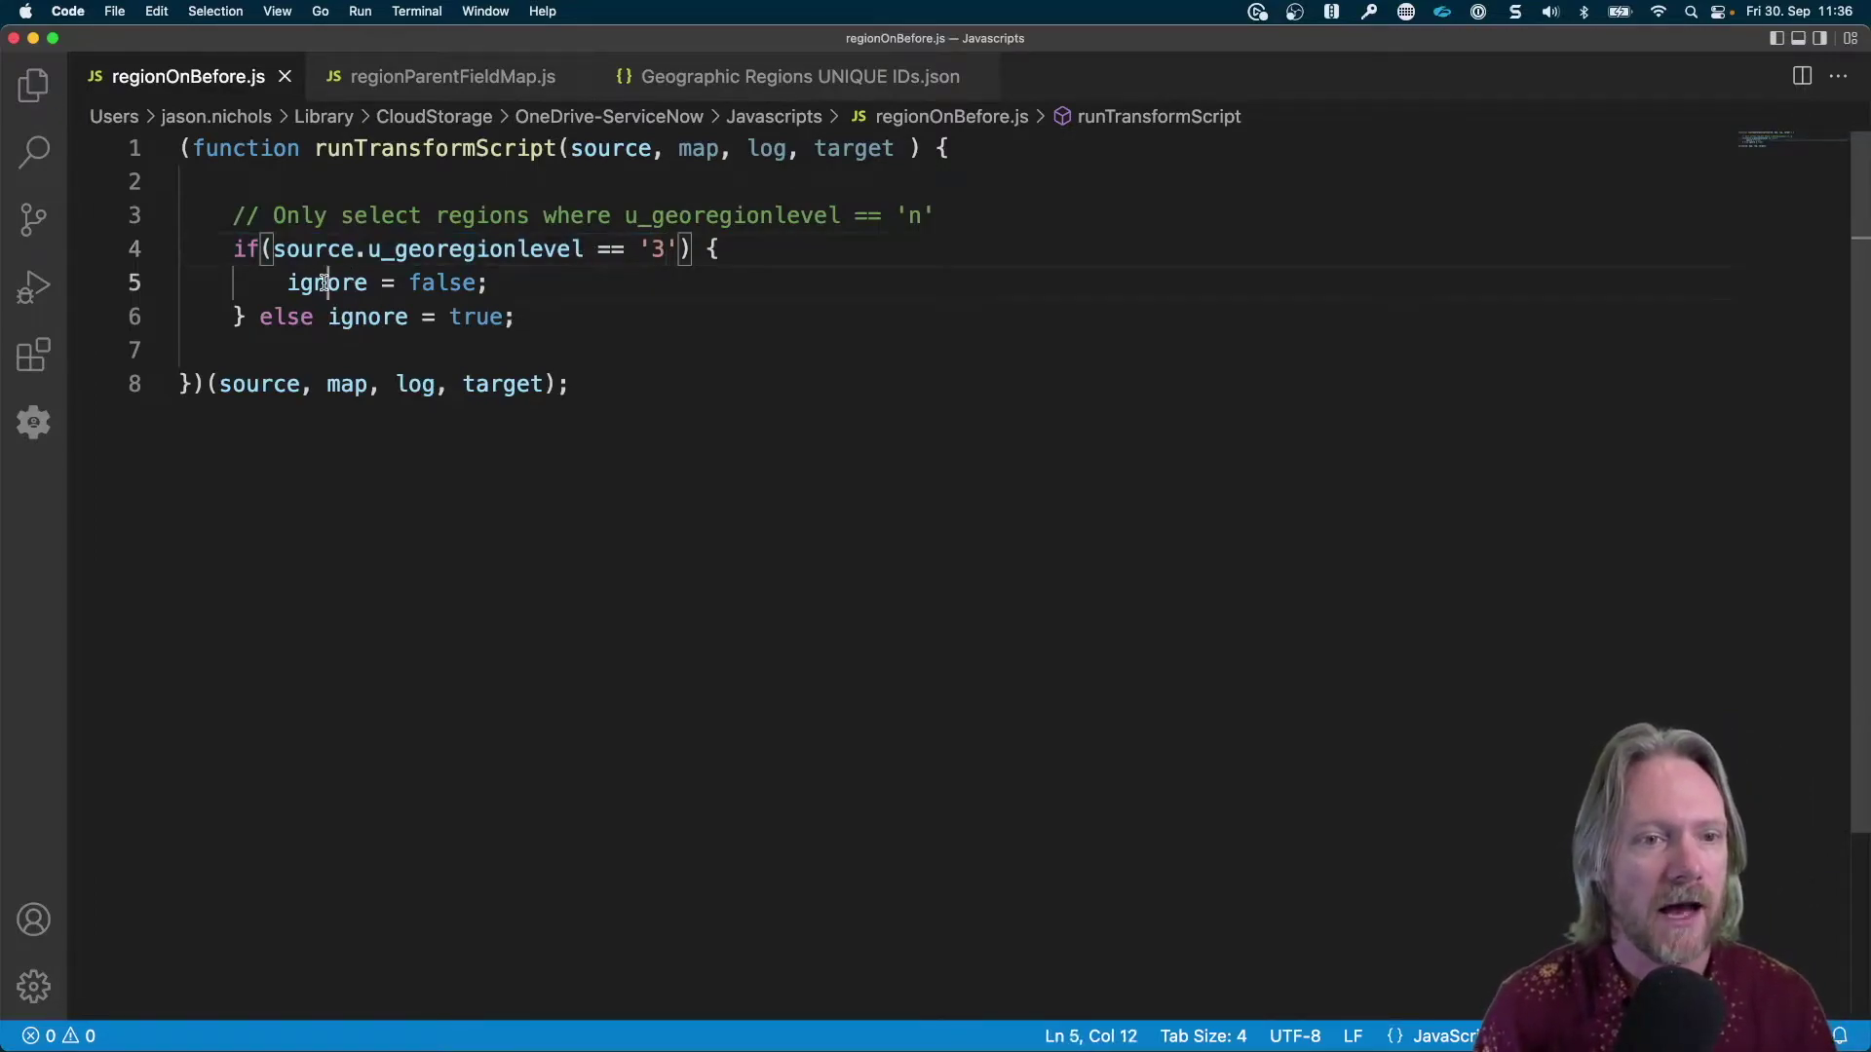
drag(289, 282, 475, 285)
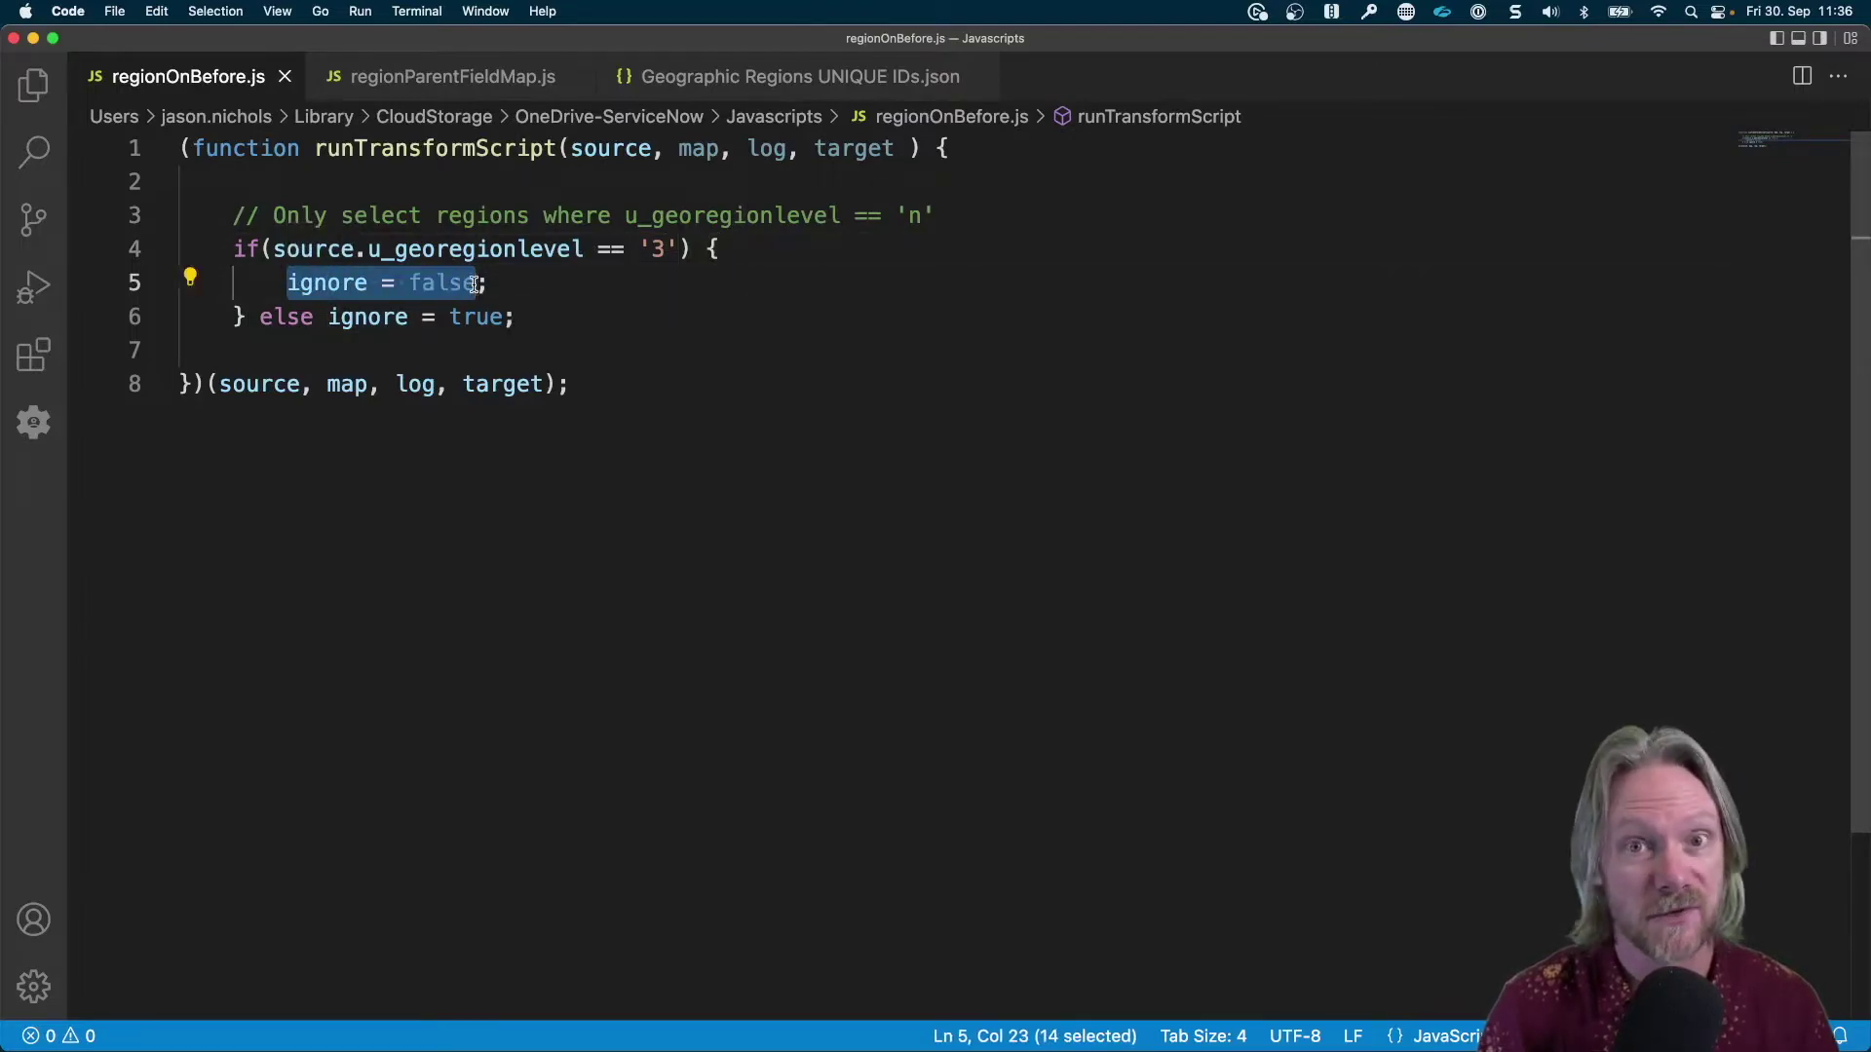
click(395, 316)
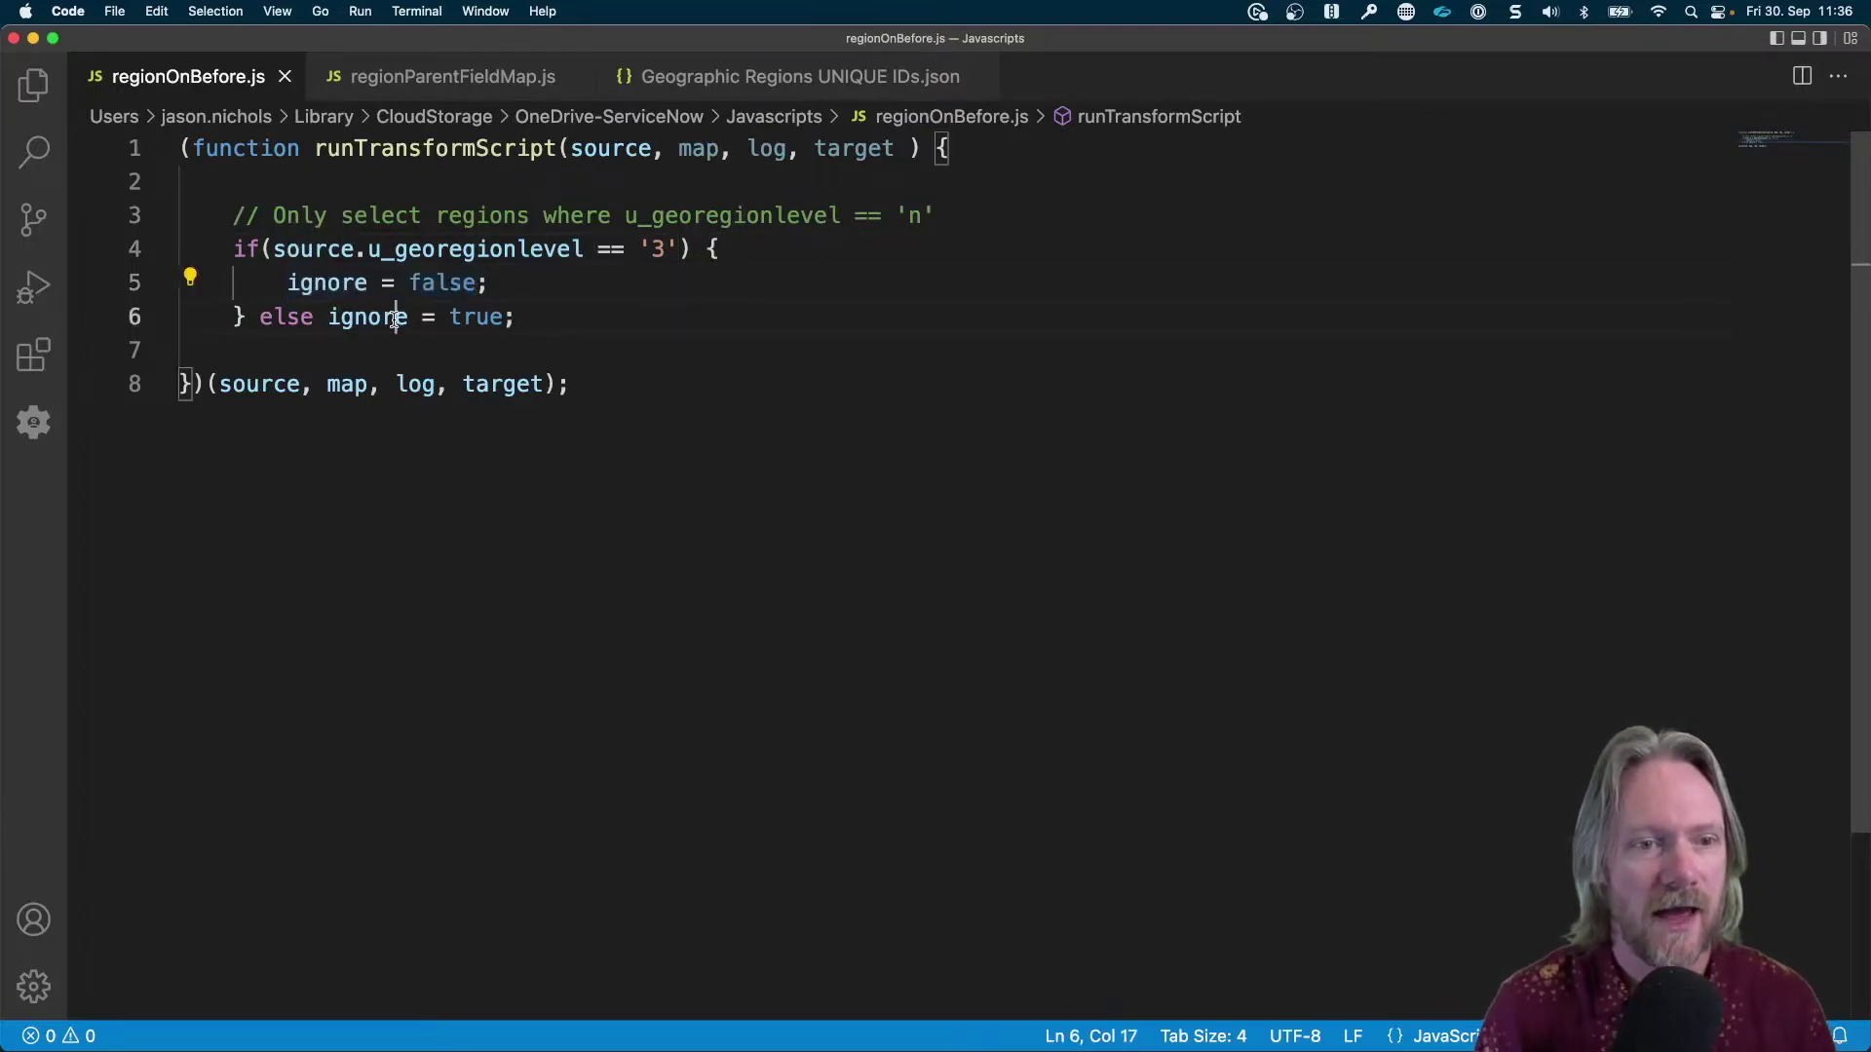
drag(329, 317, 502, 316)
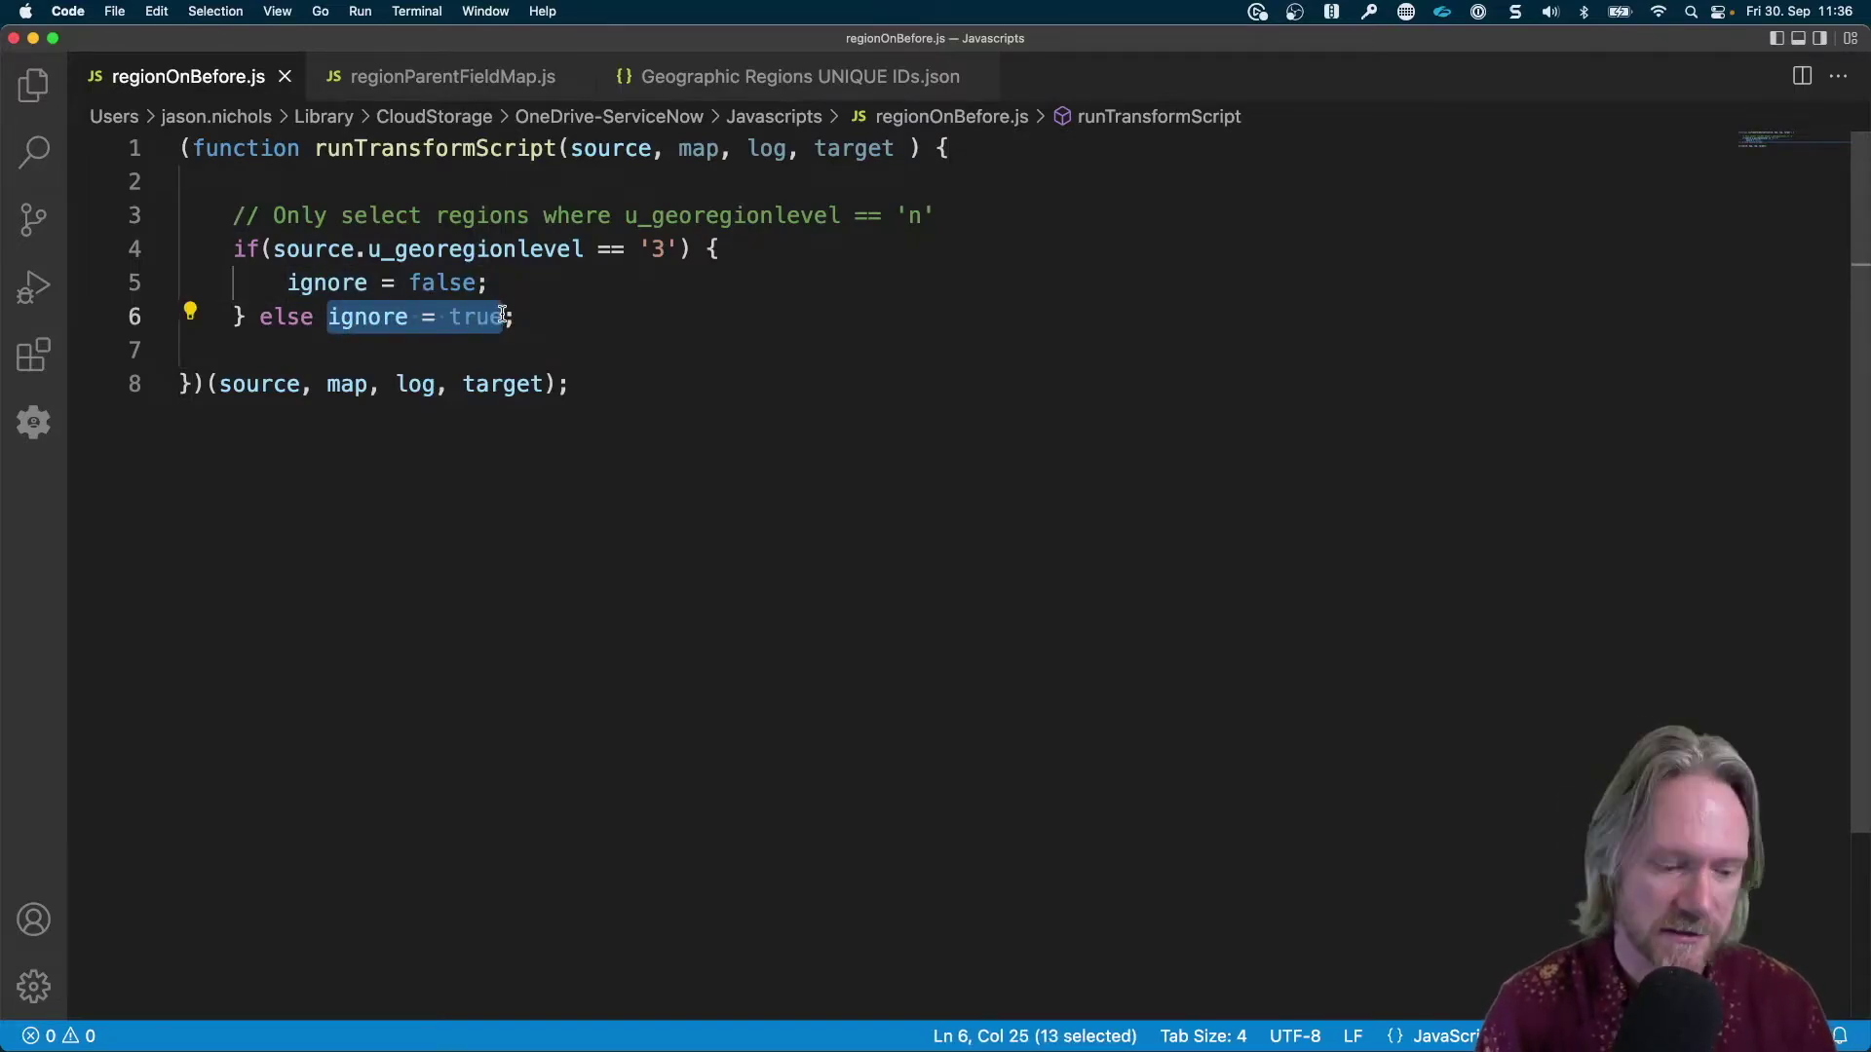
key(super+a)
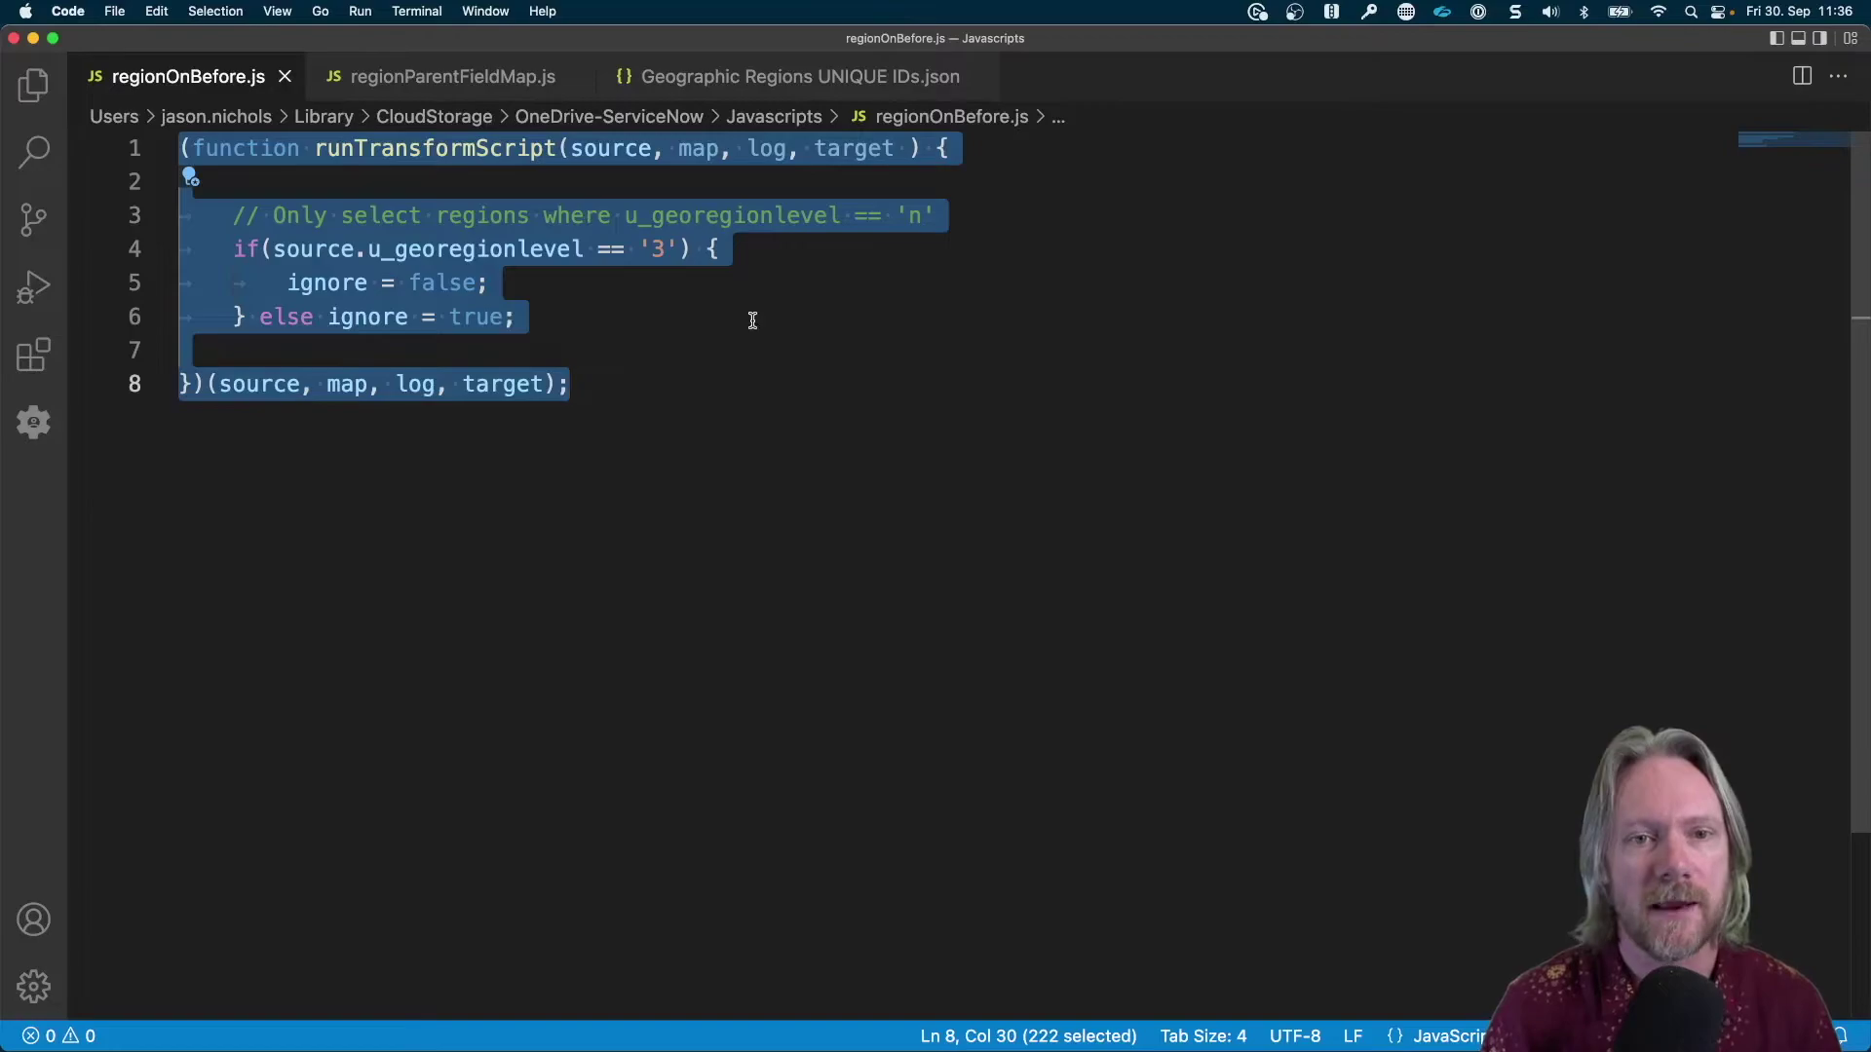
- Switch to ServiceNow in the browser and delete all records in the Geographic Regions list
key(super+Tab)
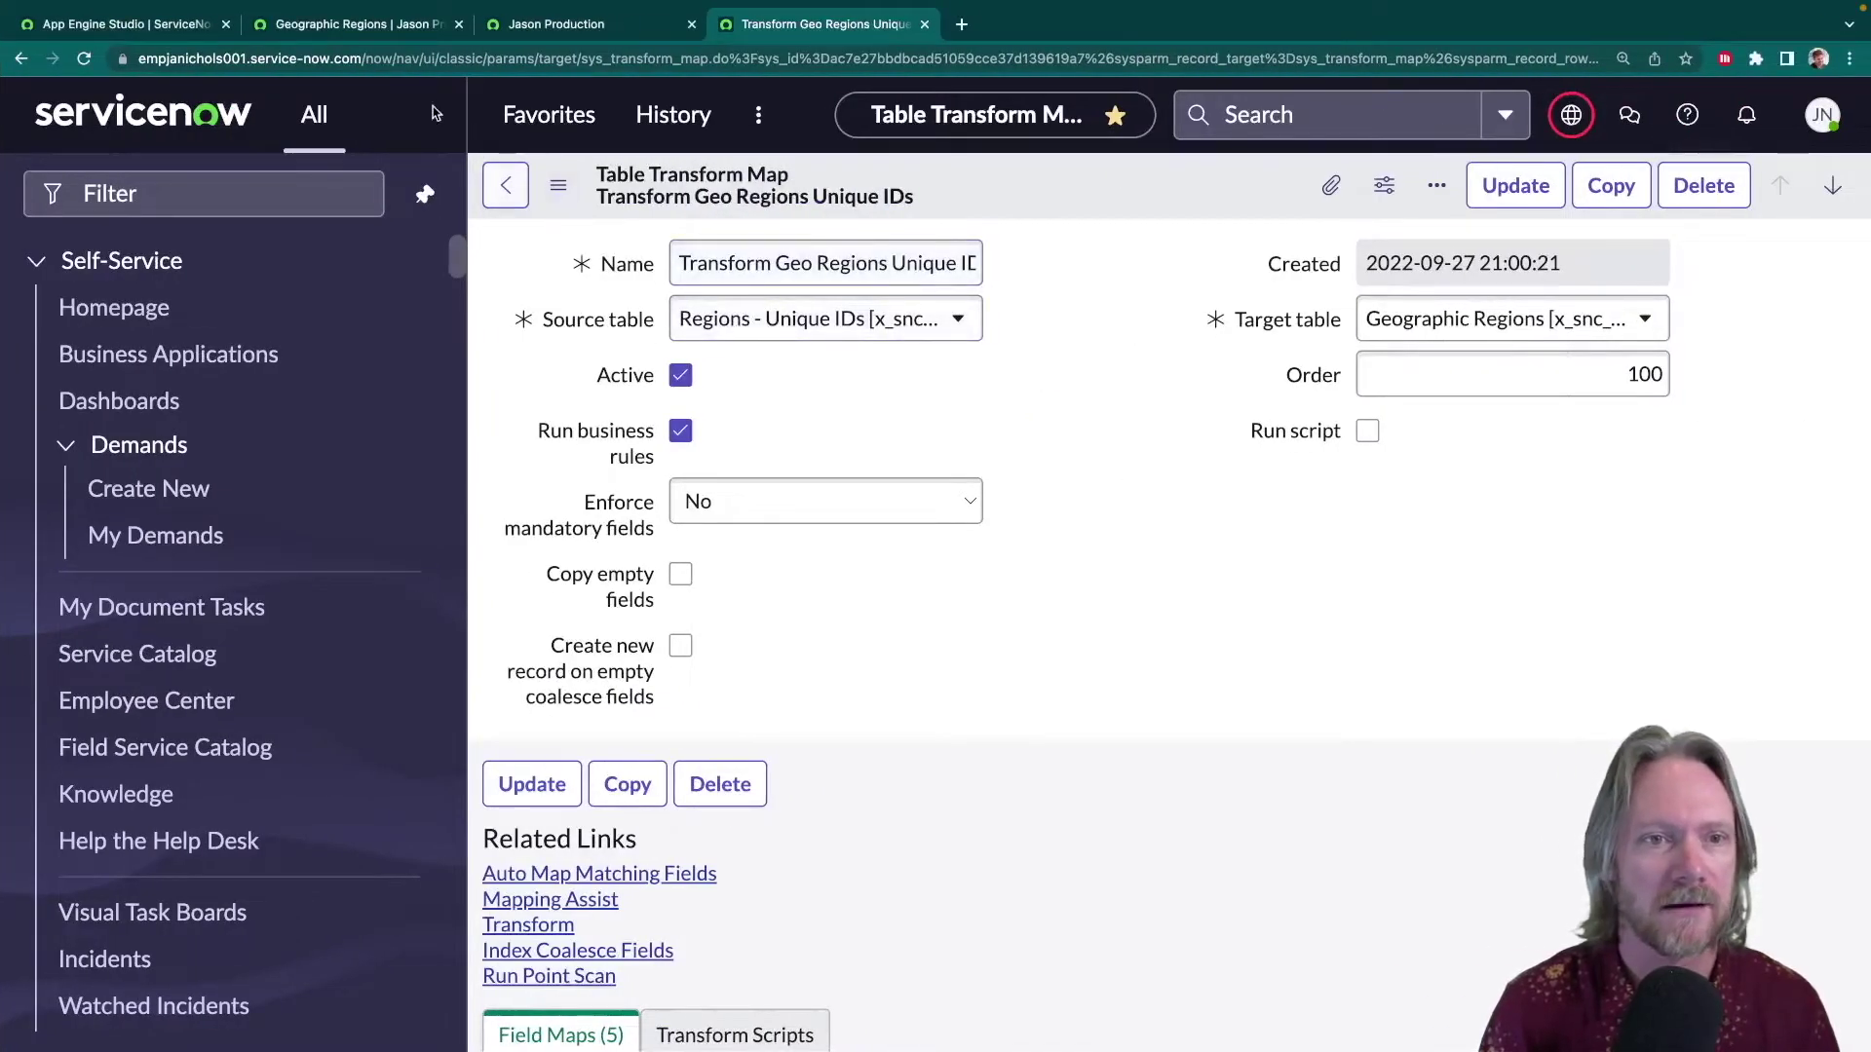
click(387, 29)
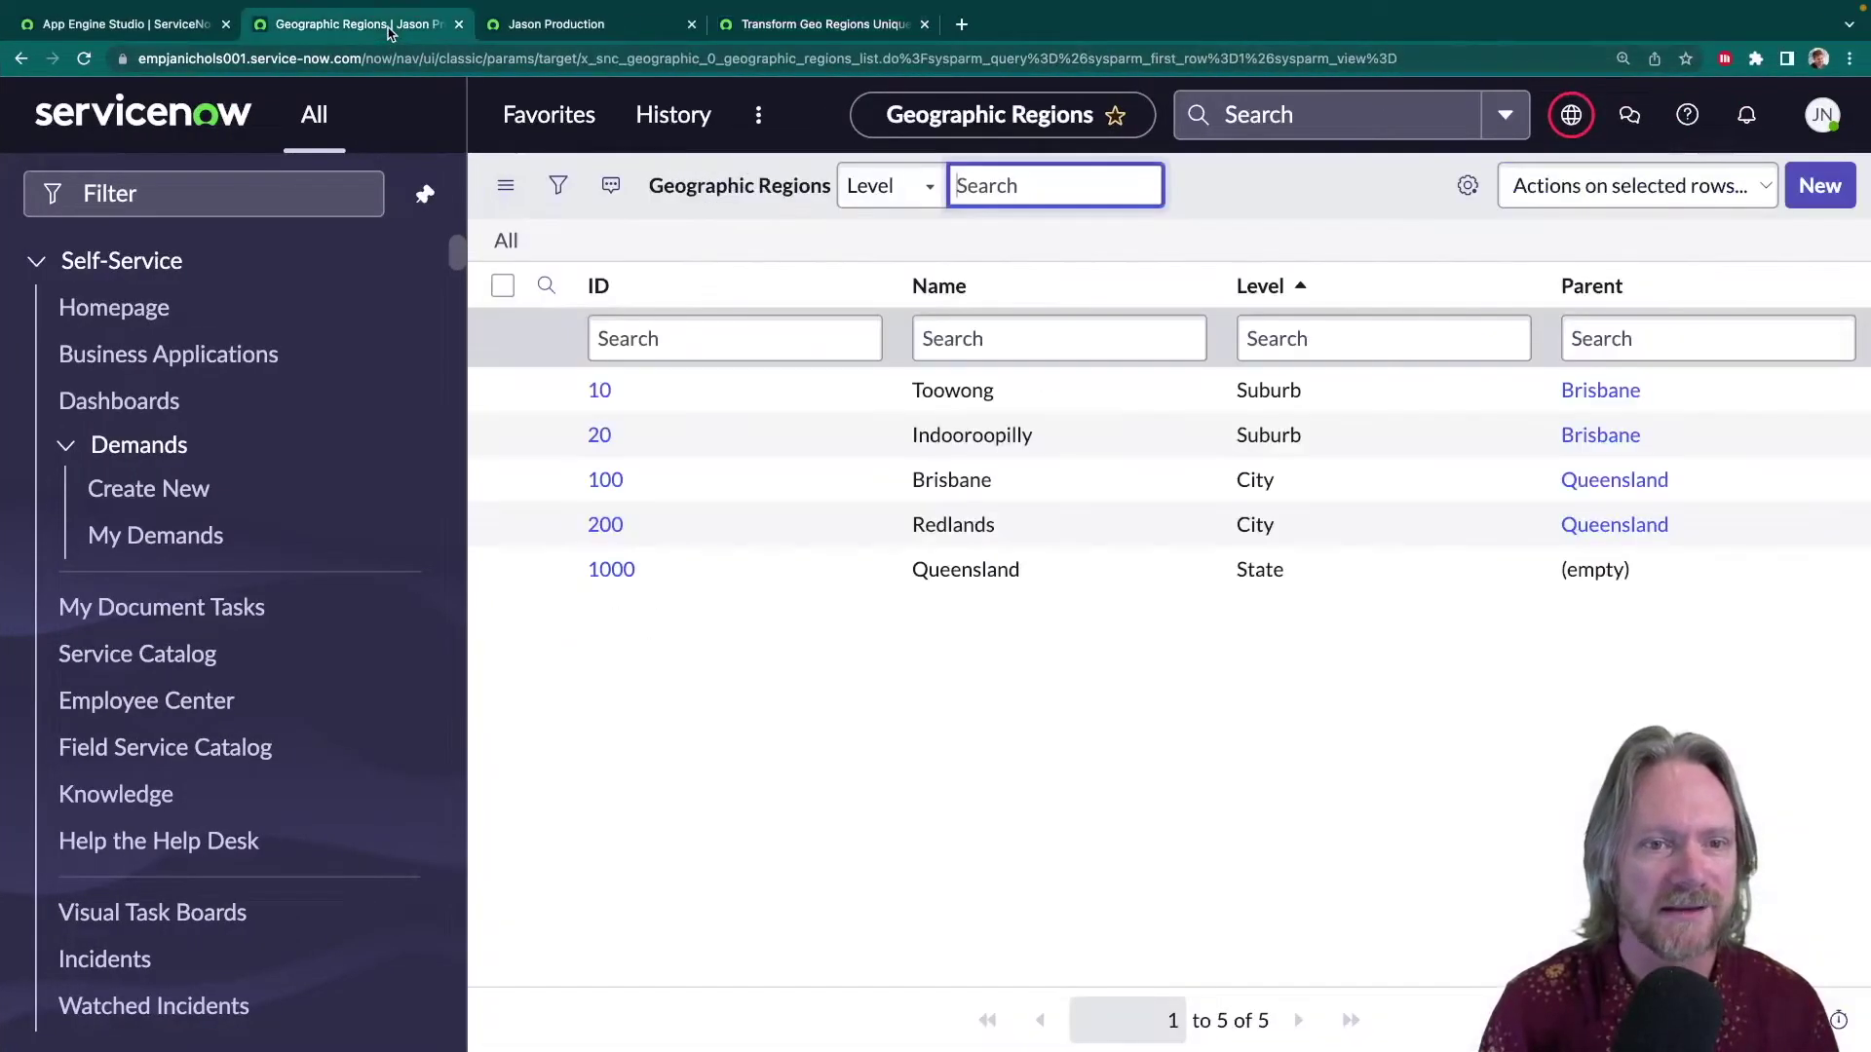
click(503, 286)
click(1557, 195)
click(1556, 222)
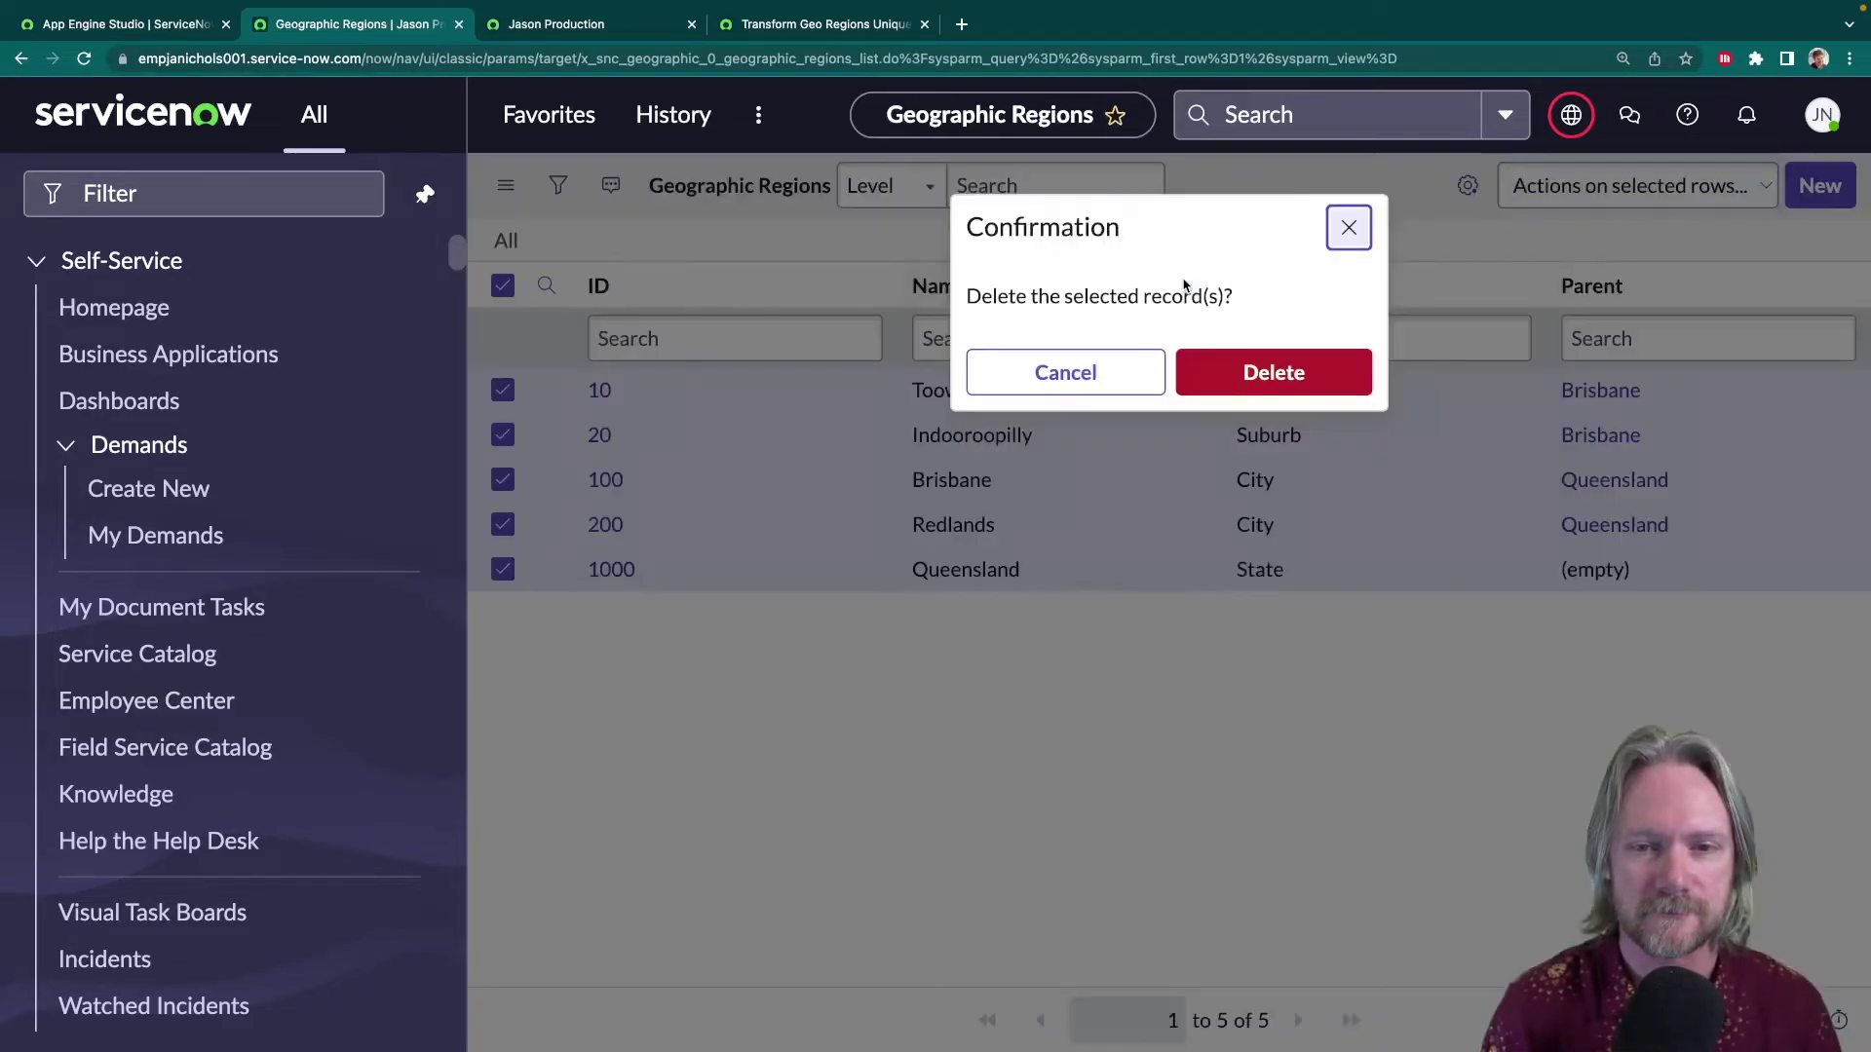
key(Return)
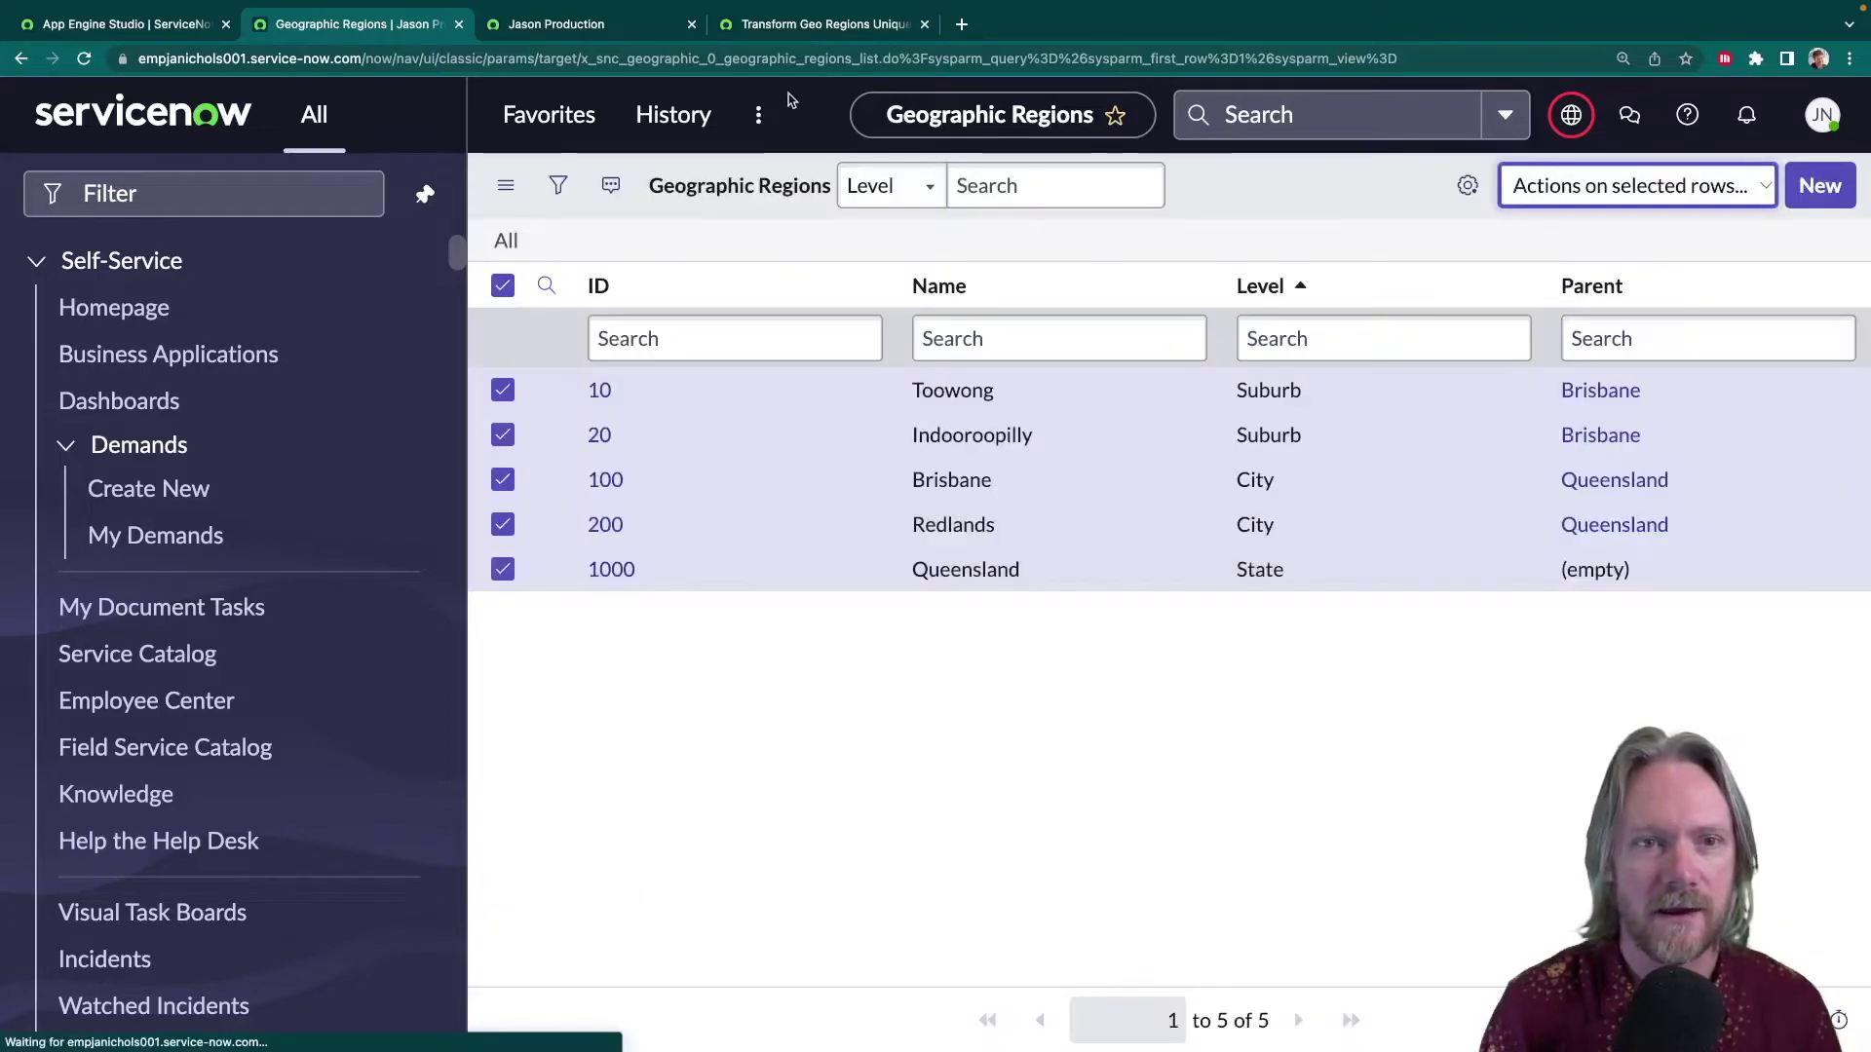
- Create a new transform script under the Transform Geo Regions Unique IDs map and set When to onBefore
click(790, 27)
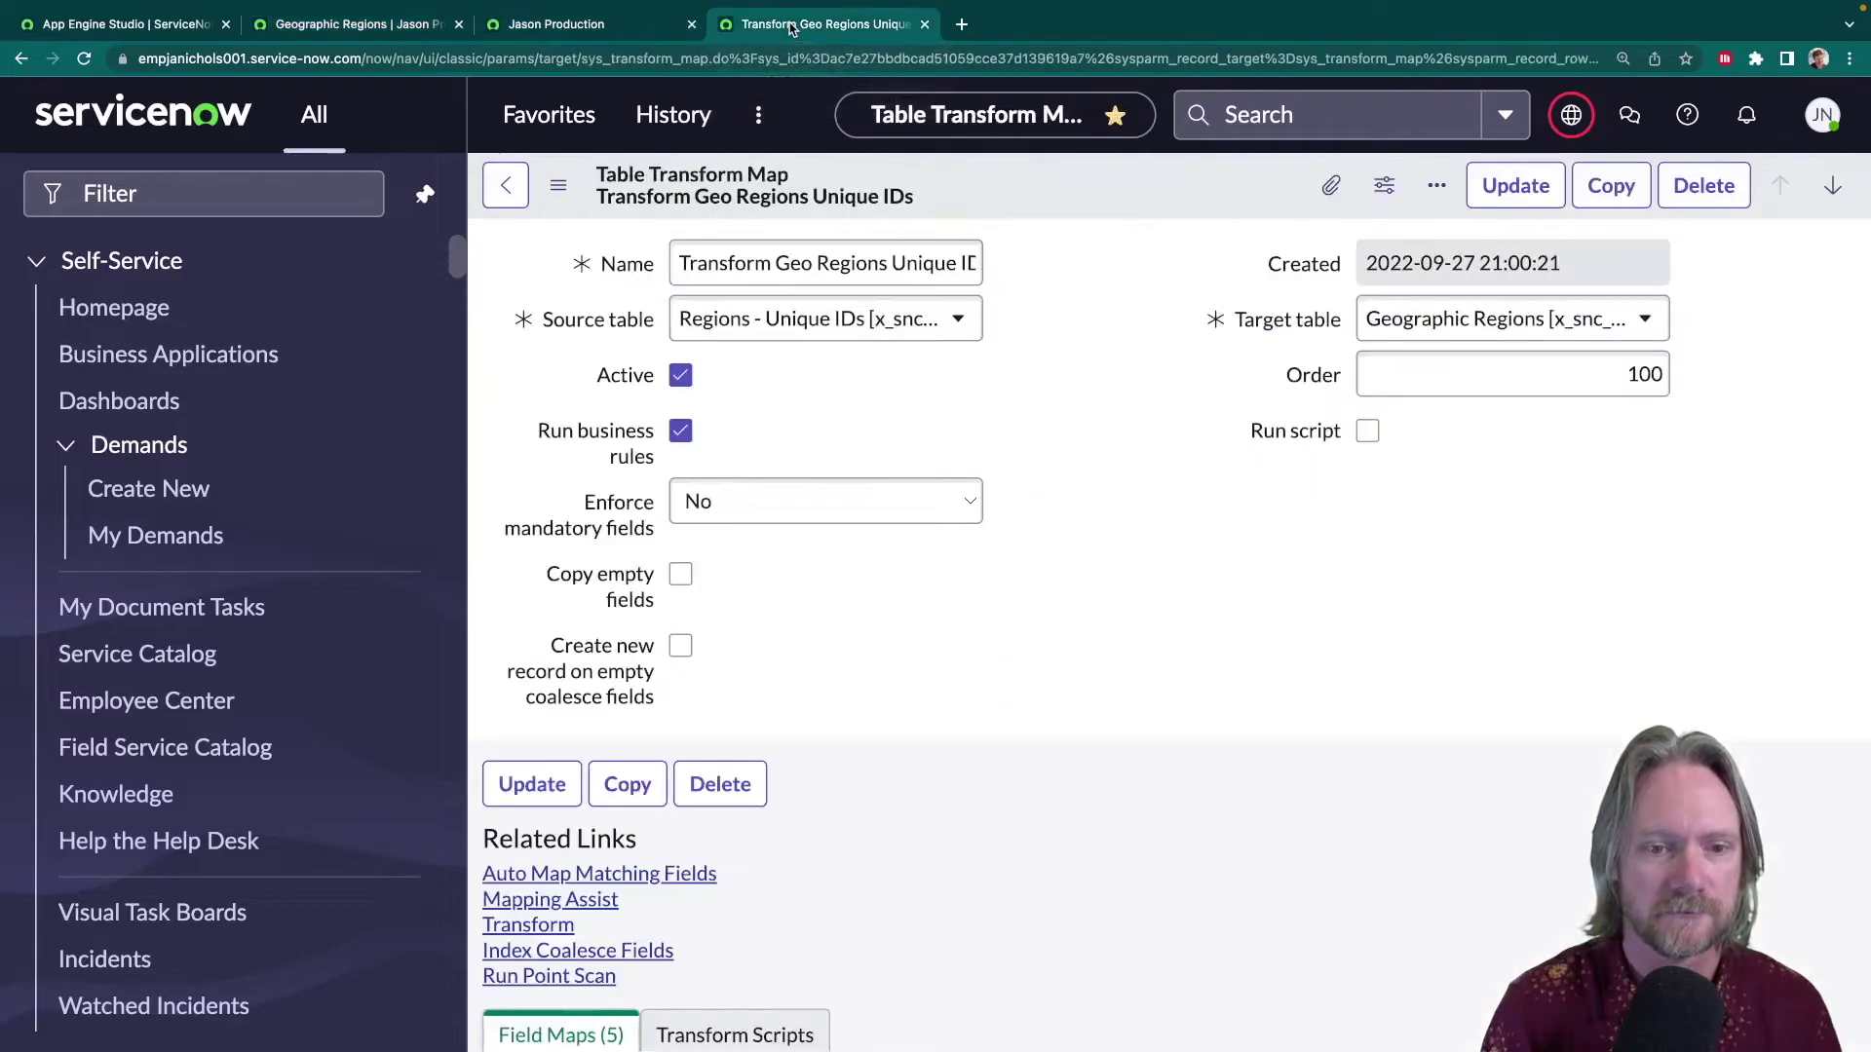
scroll(776, 635, down, 3)
scroll(776, 634, down, 2)
click(763, 582)
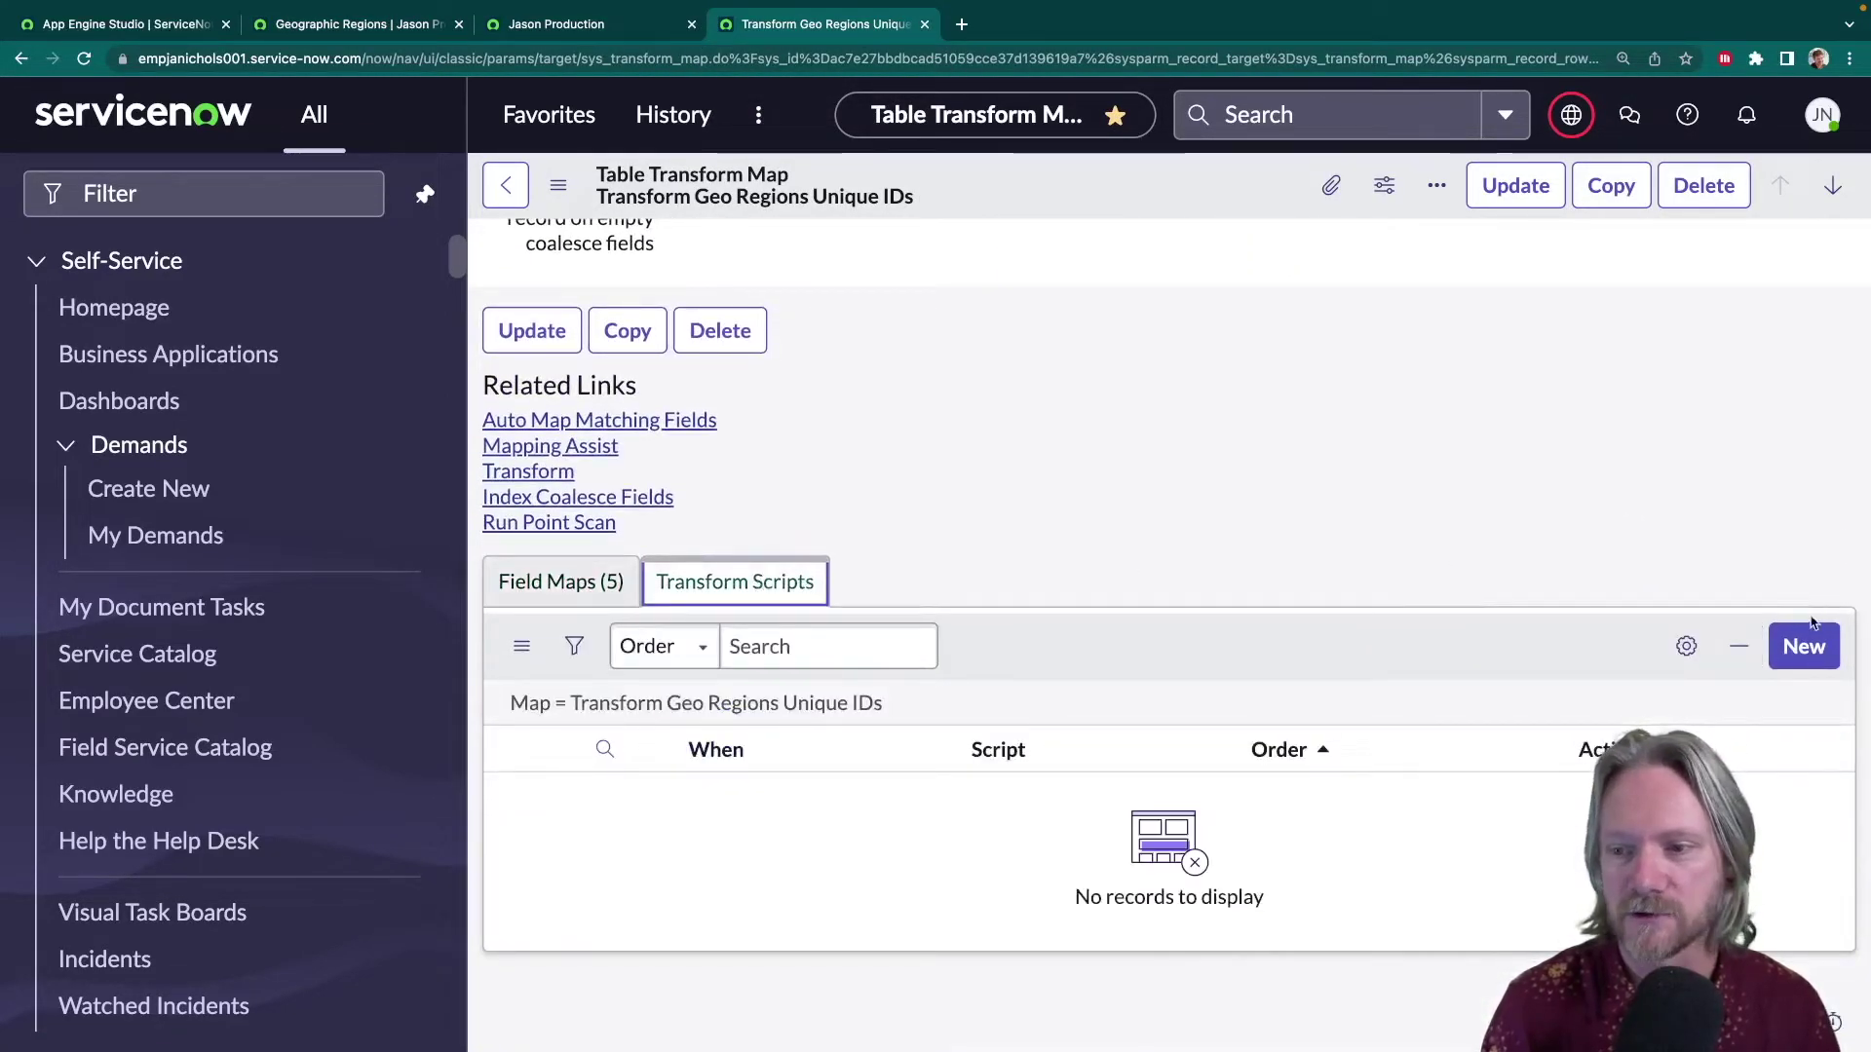
click(1804, 646)
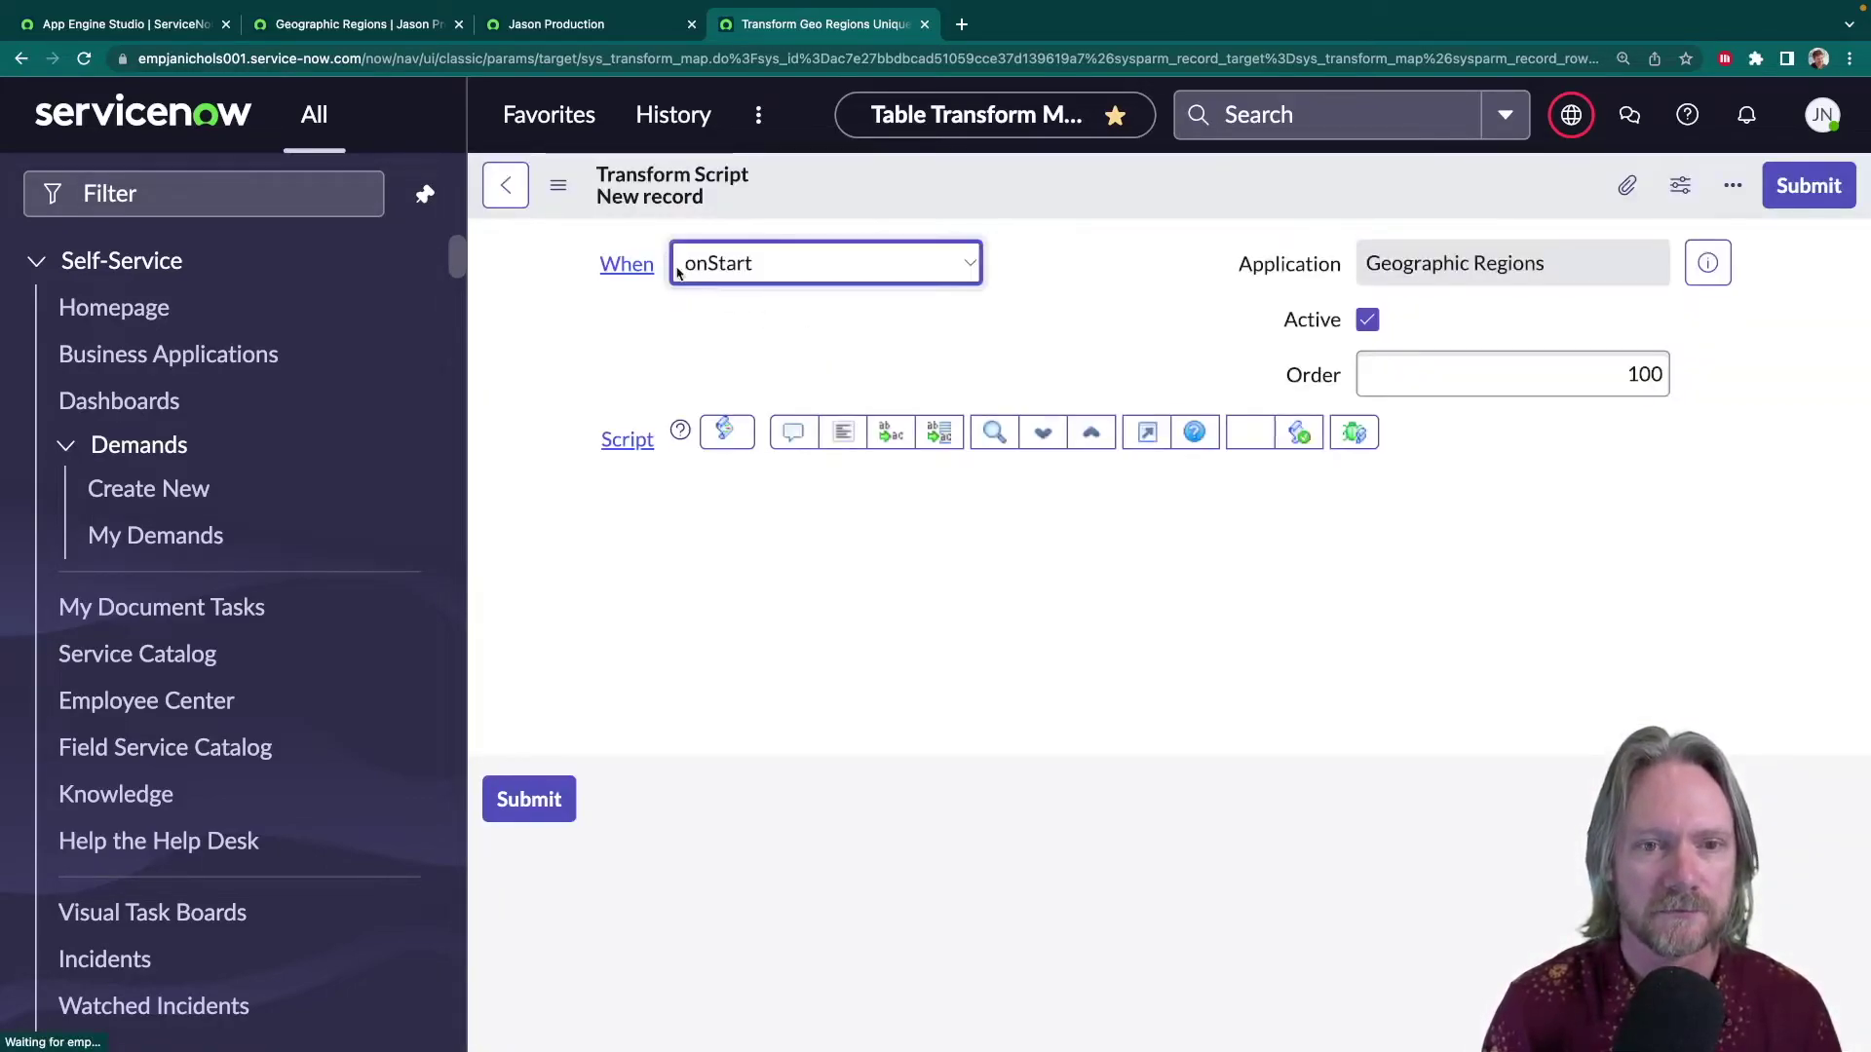
click(773, 271)
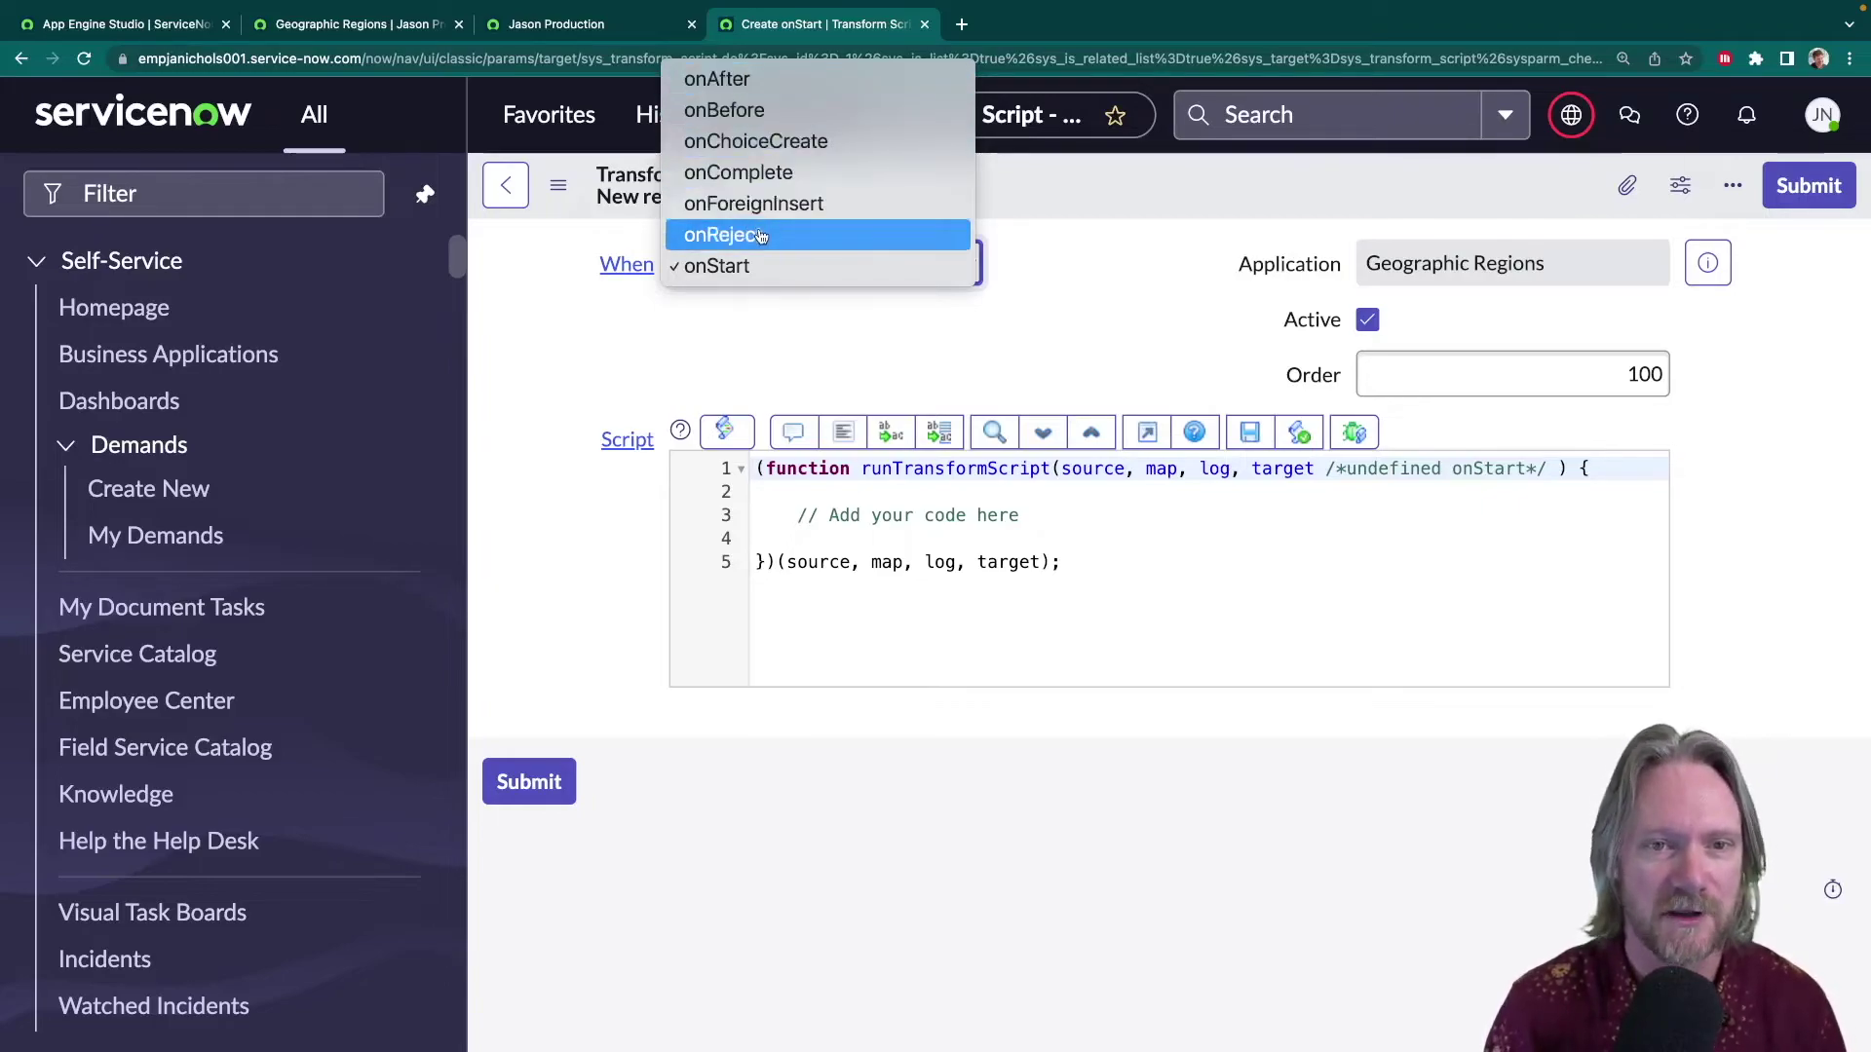
click(747, 113)
- Replace the default script with the copied code that only accepts u_georegionlevel '3', and submit the transform script
click(1098, 573)
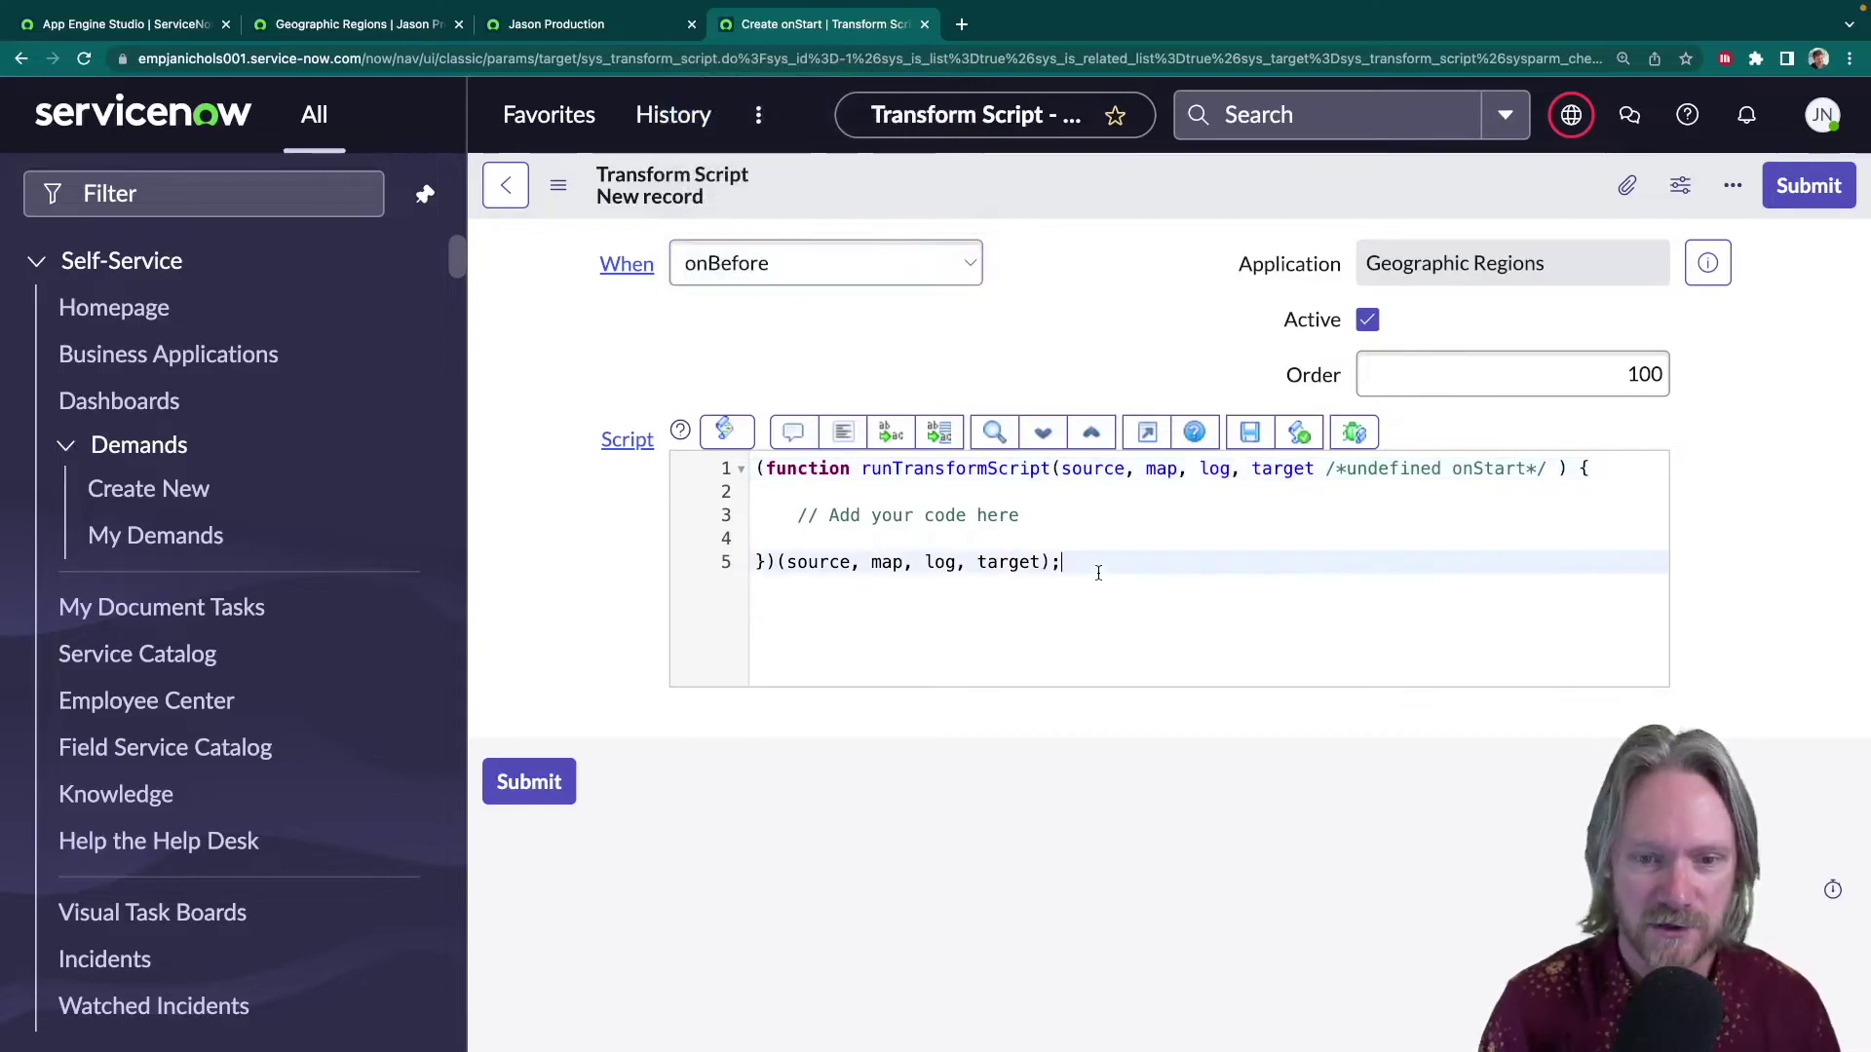
key(super+a)
text((function runTransformScript(source, map, log, target ) {  	// Only select regions where u_georegionlevel == 'n' 	if(source.u_georegionlevel == '3') { 		ignore = false; 	} else ignore = true;  })(source, map, log, target);)
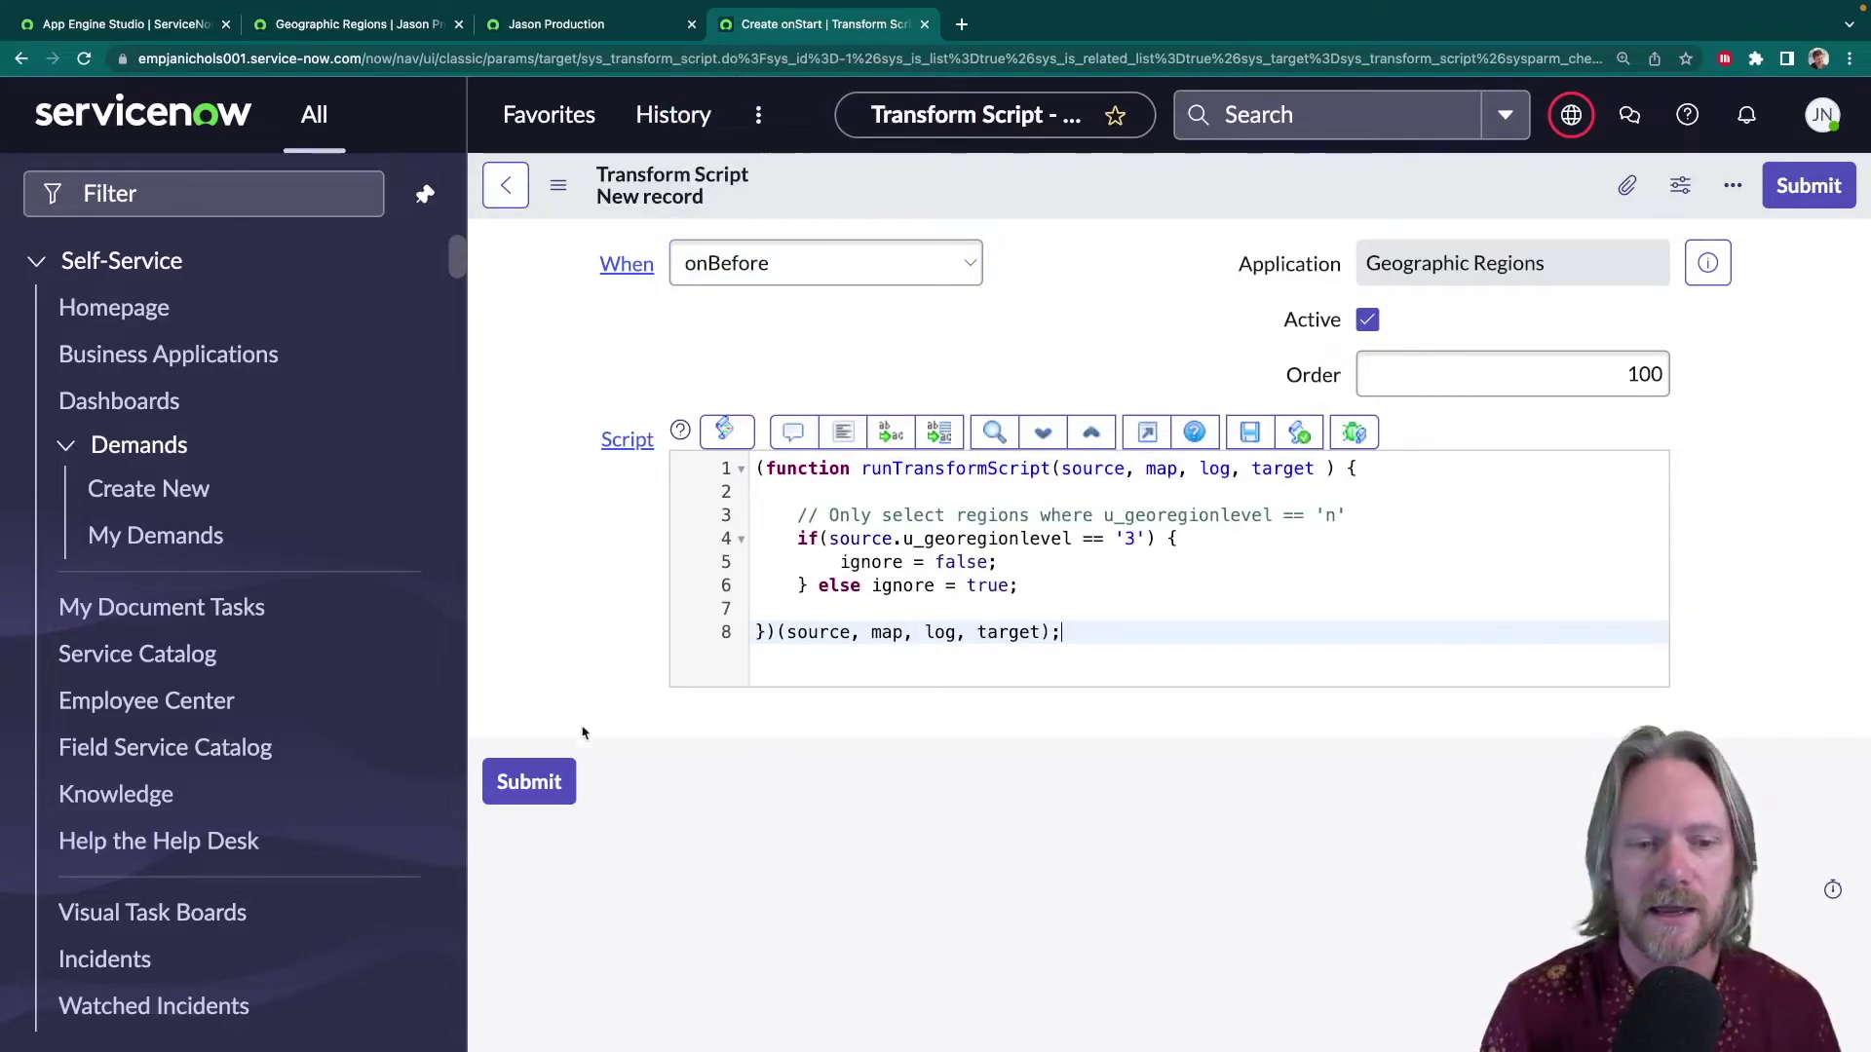
click(529, 782)
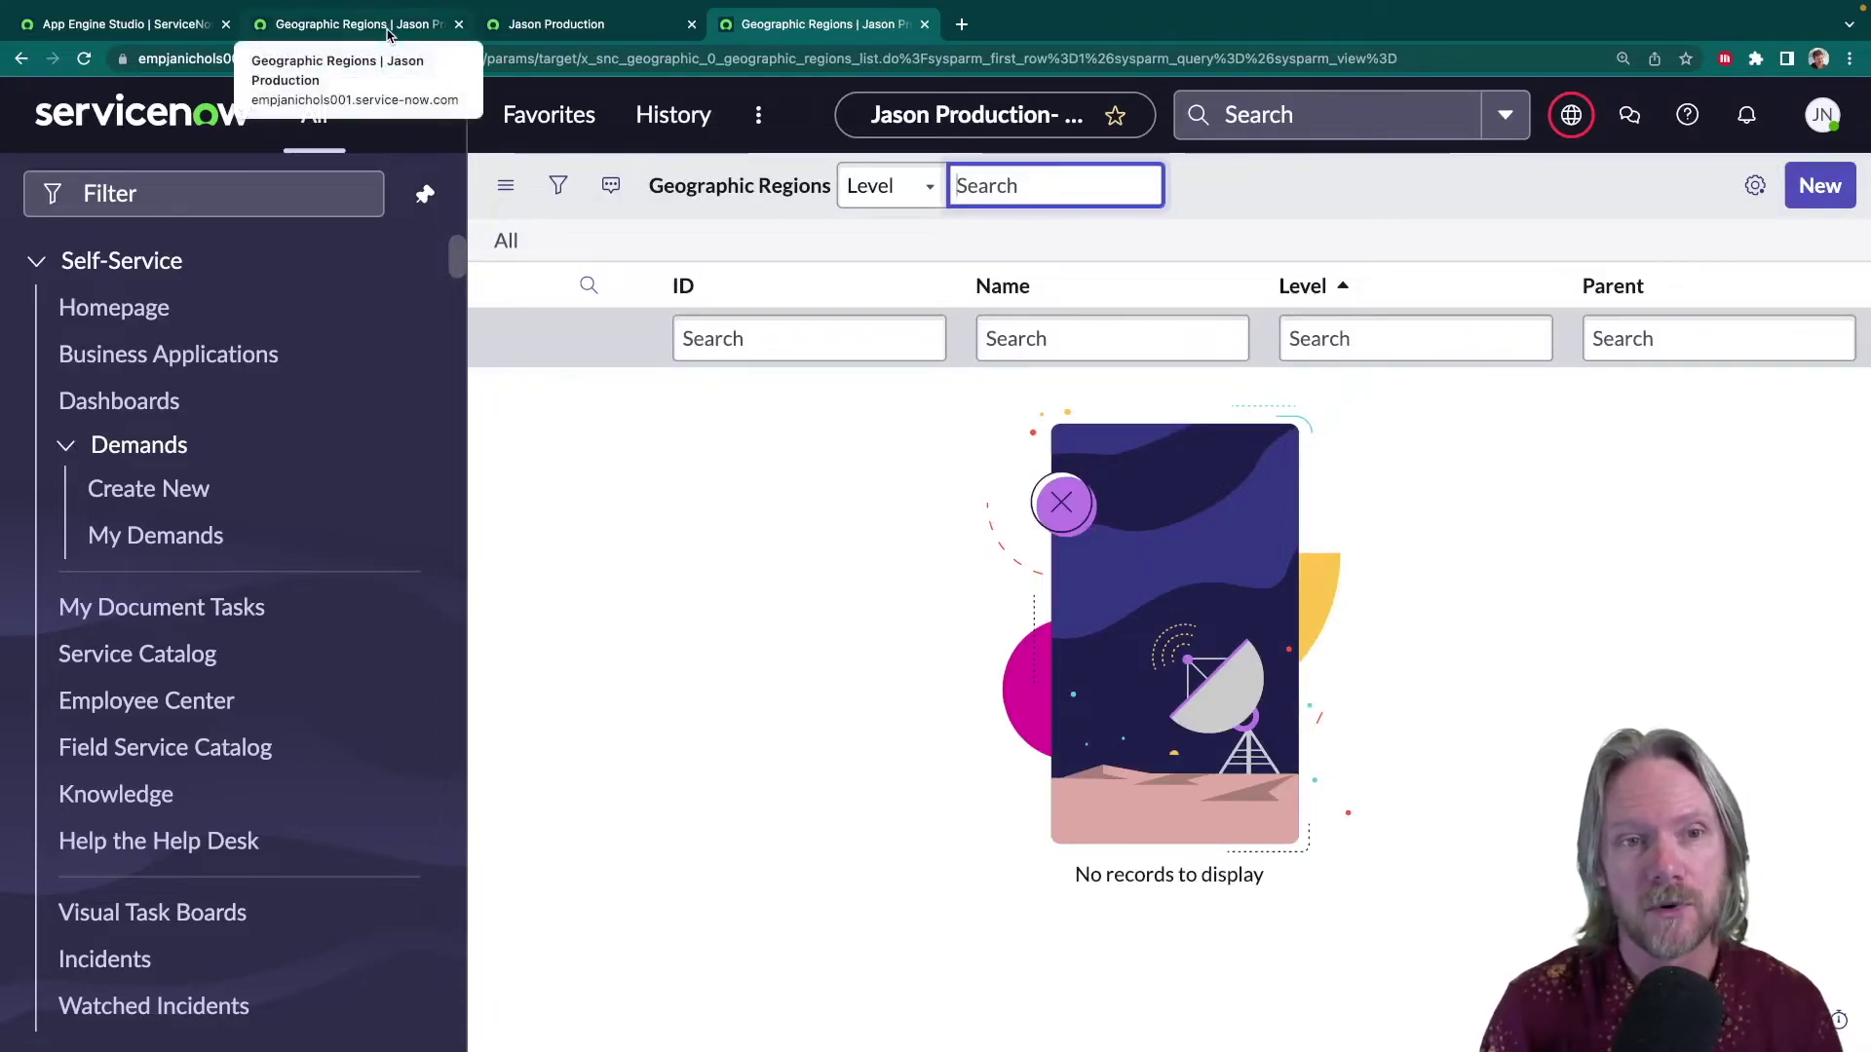
- Open the Regions - Unique IDs data source from the favorites, declining the coalesce index, and load all its records
click(591, 29)
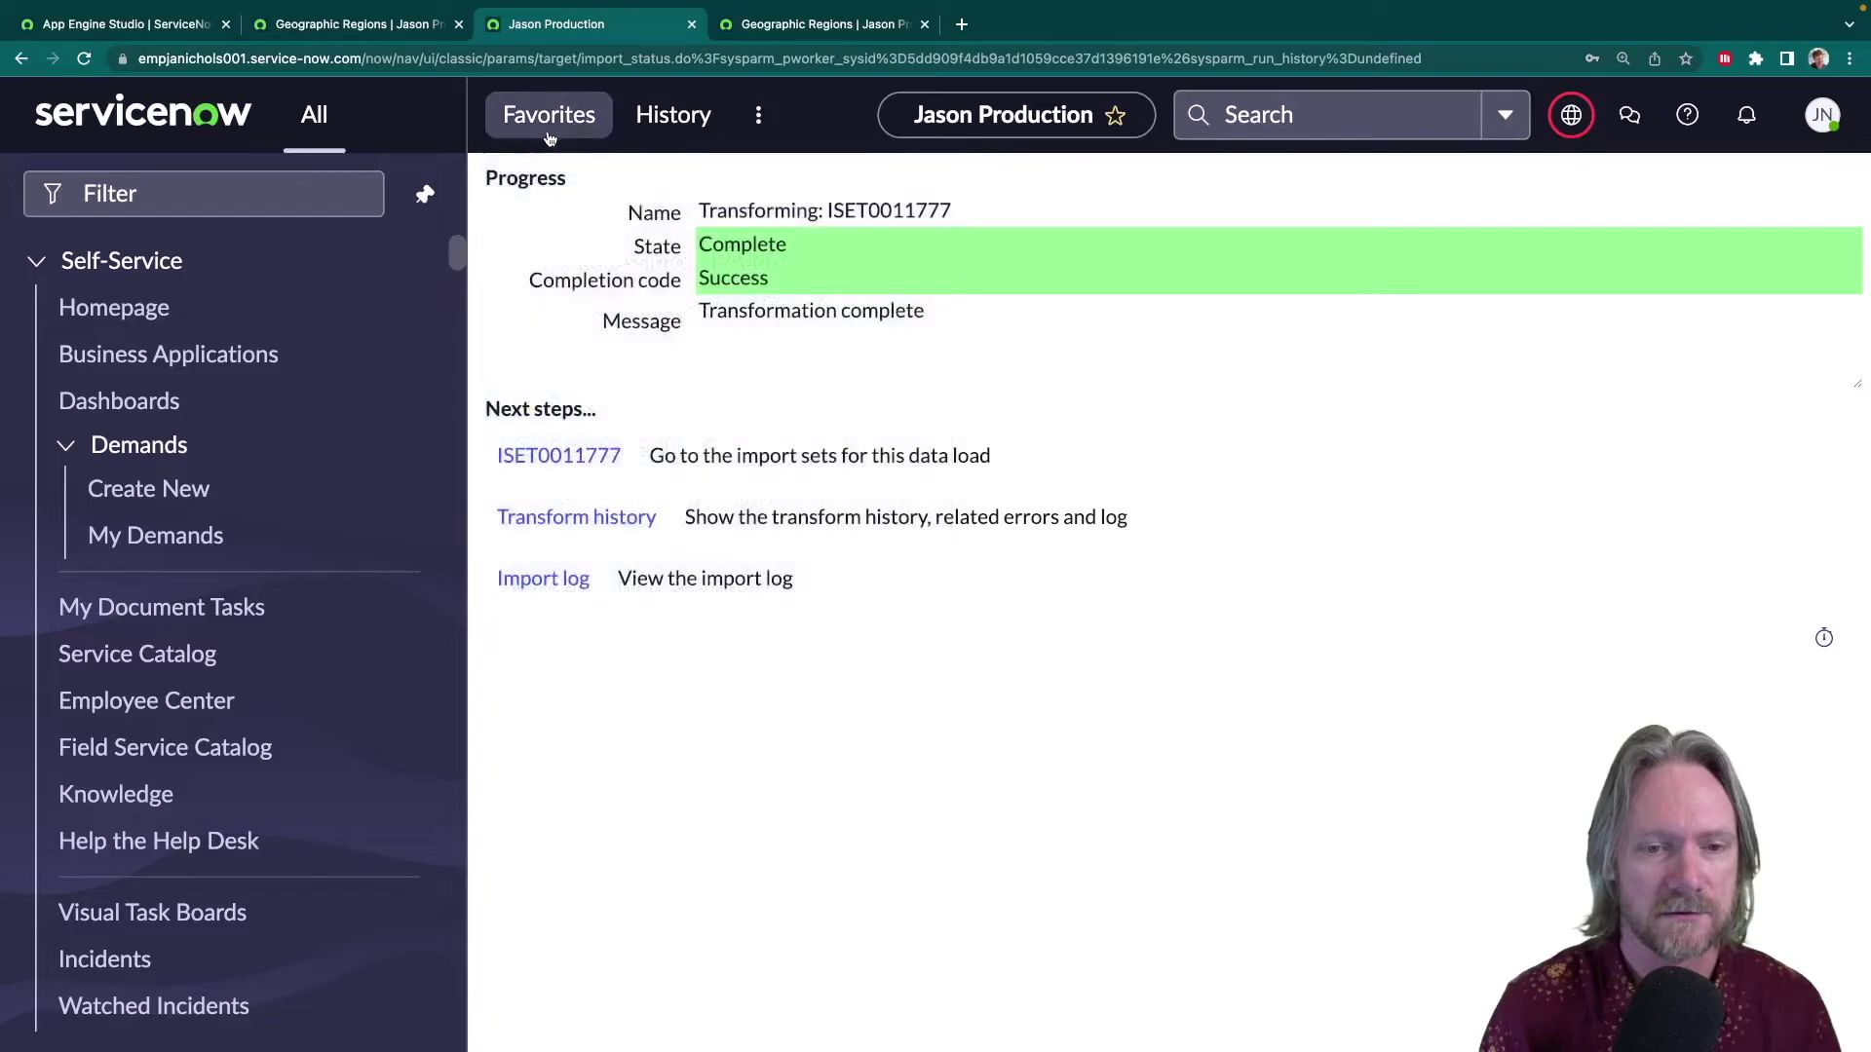
click(550, 136)
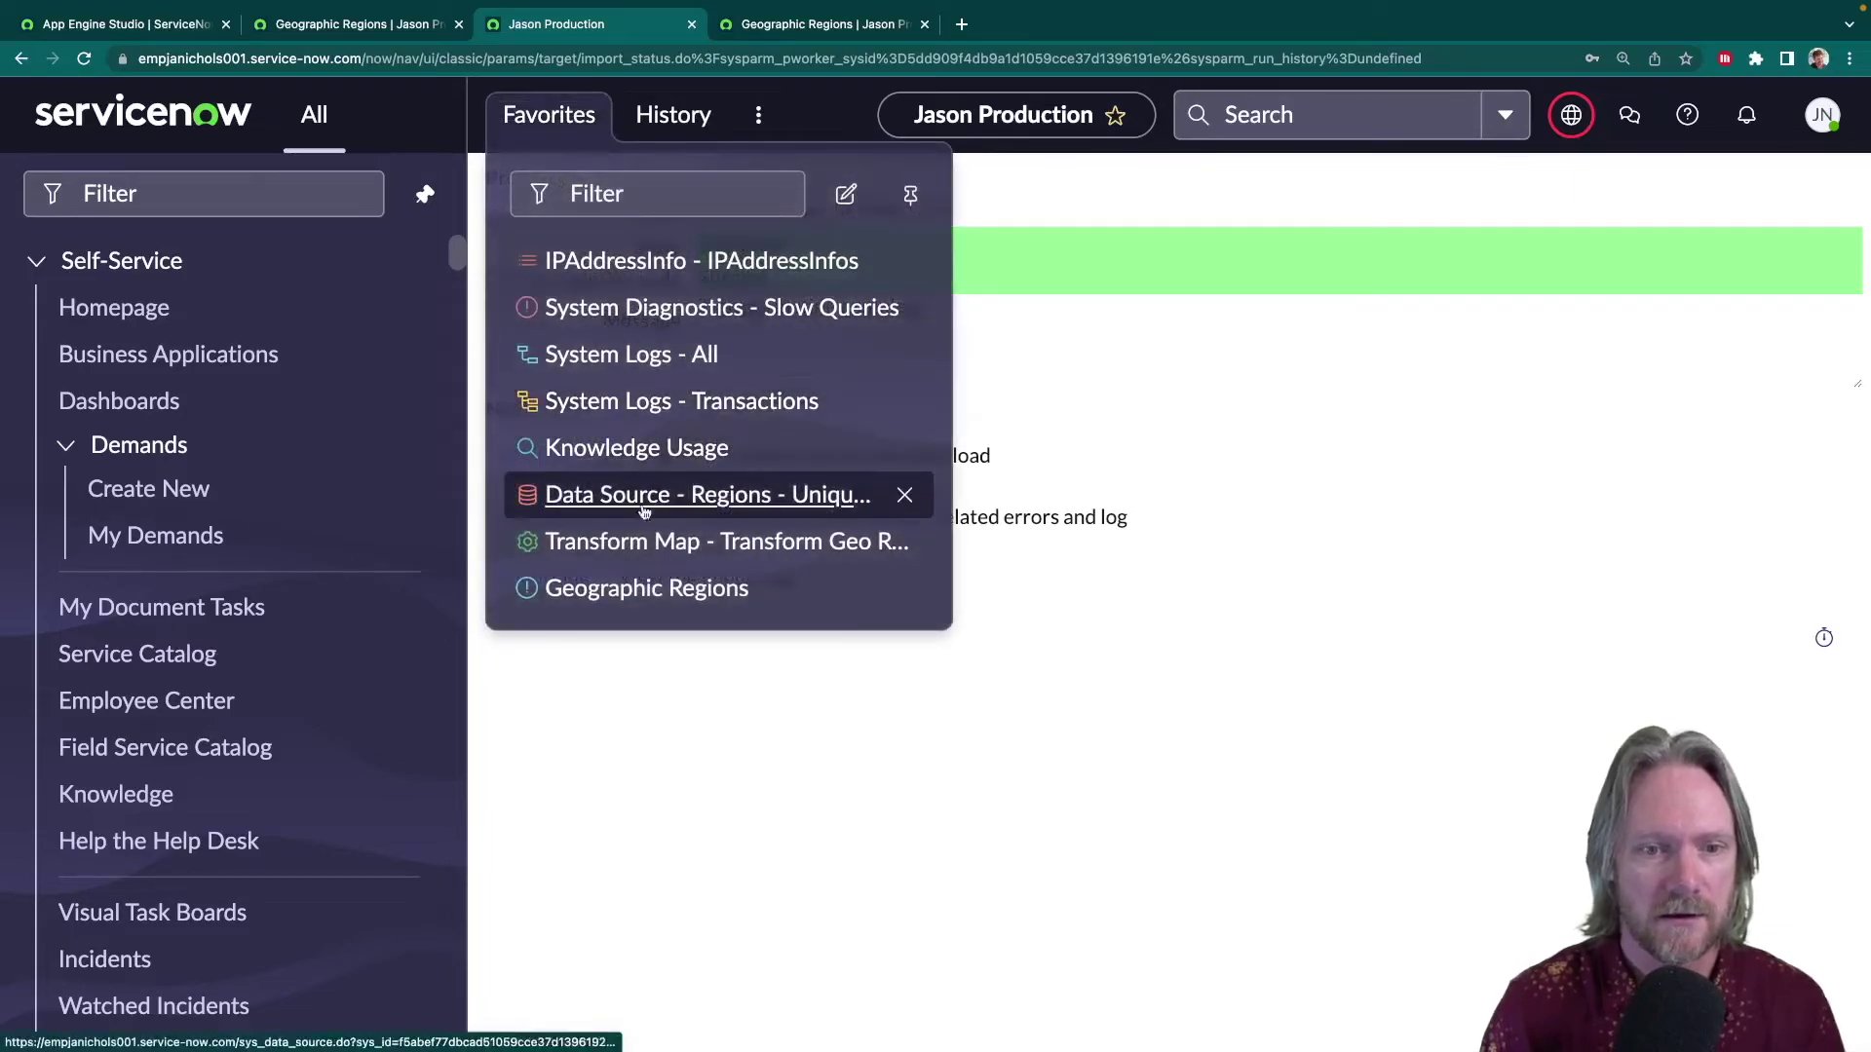
click(635, 541)
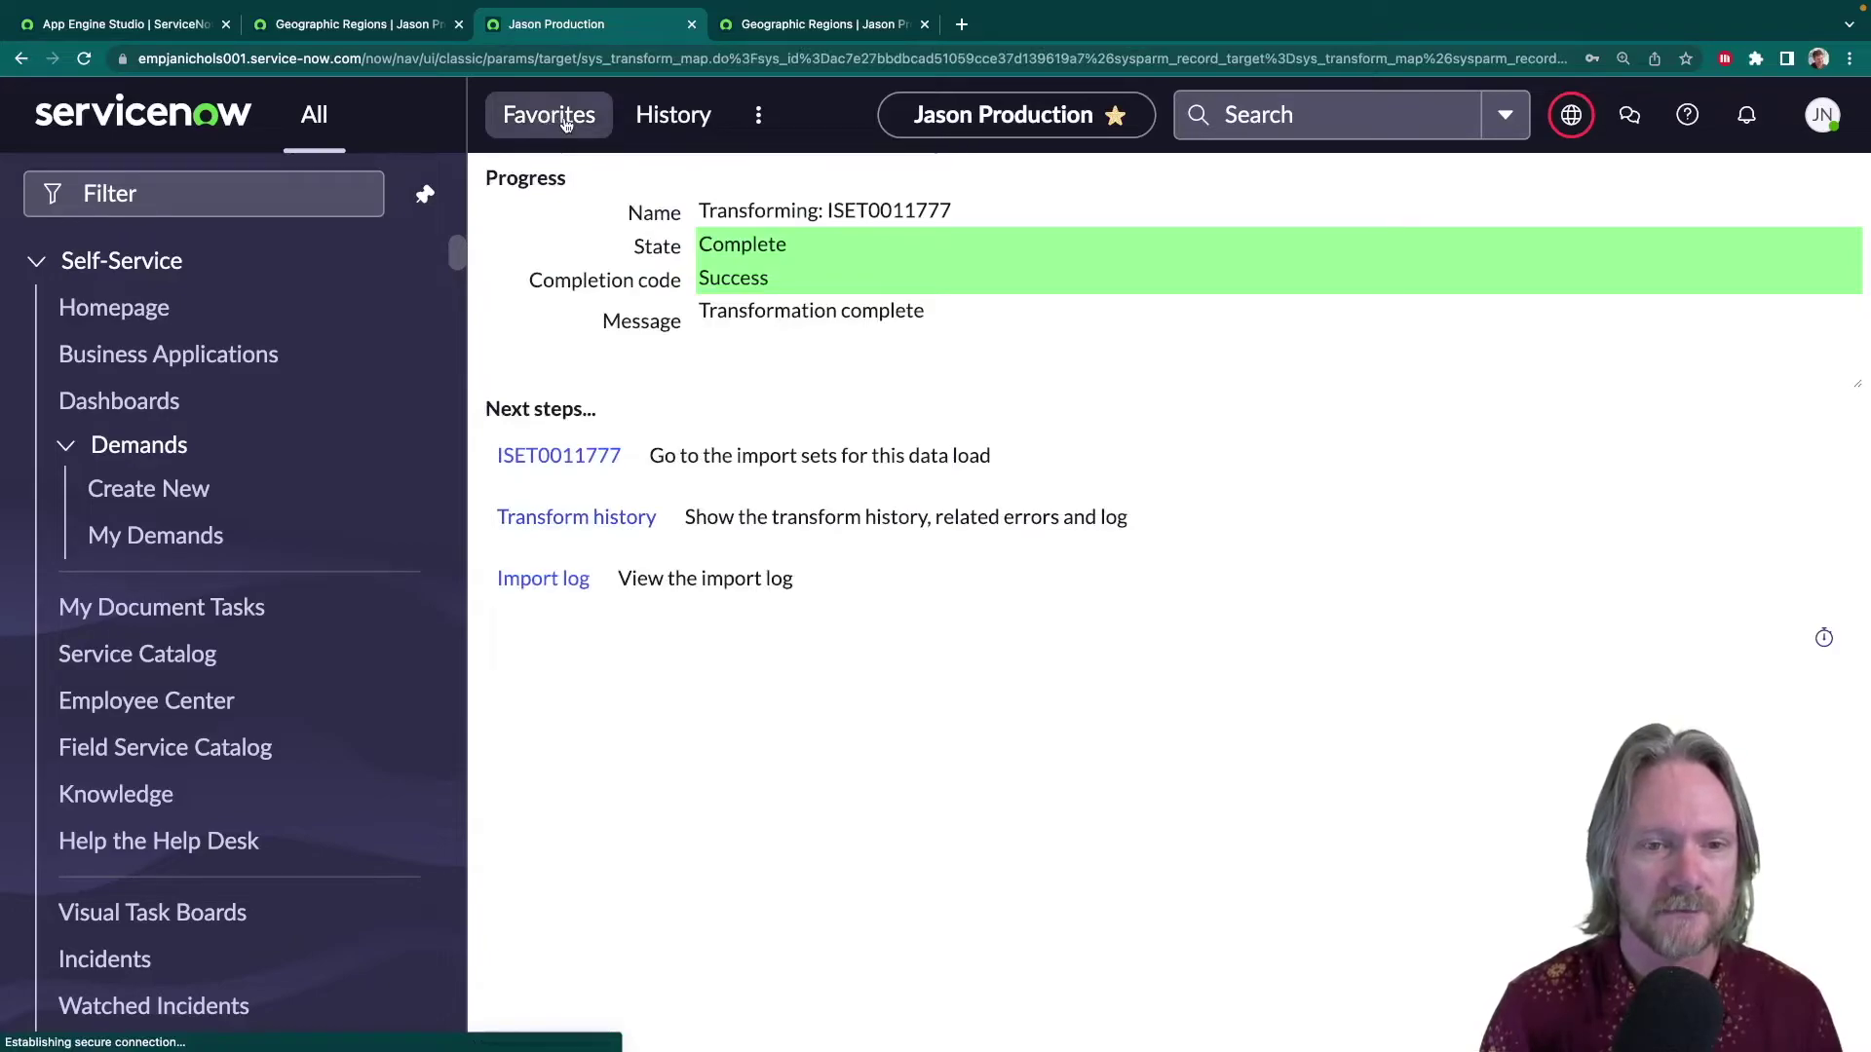
click(566, 124)
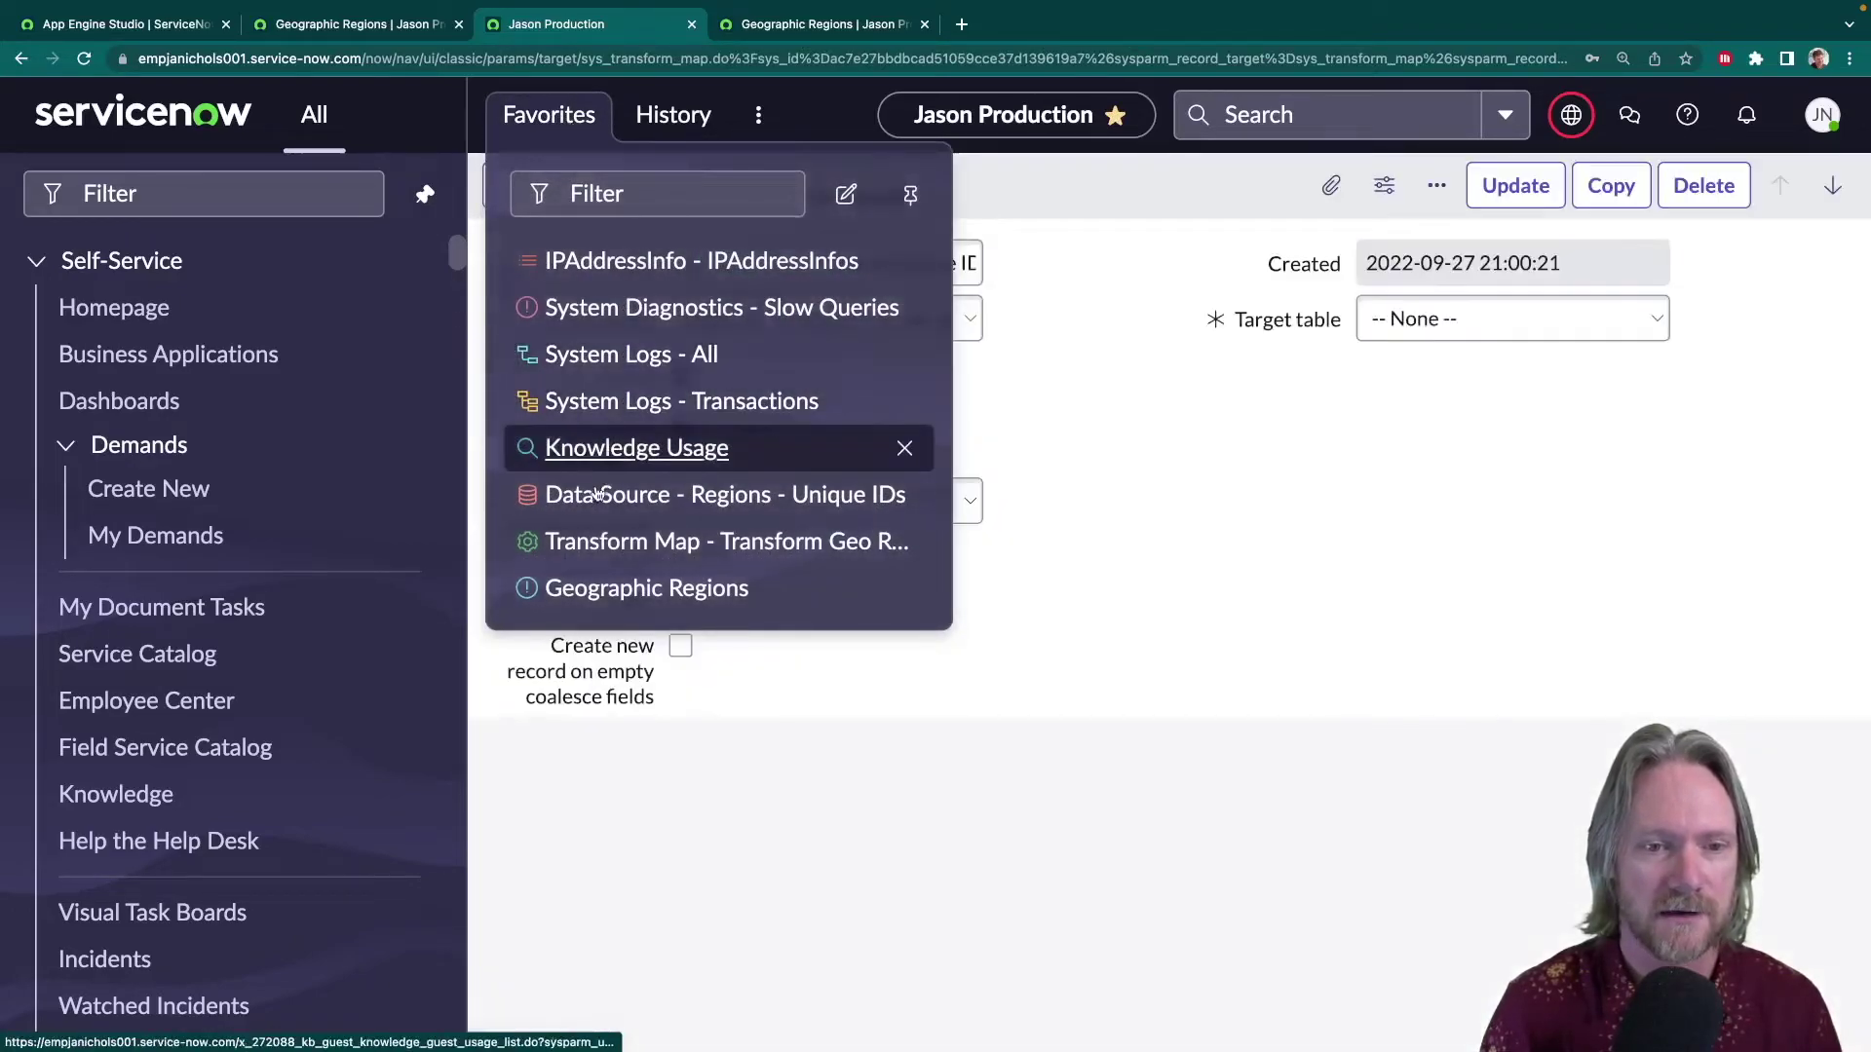
click(598, 497)
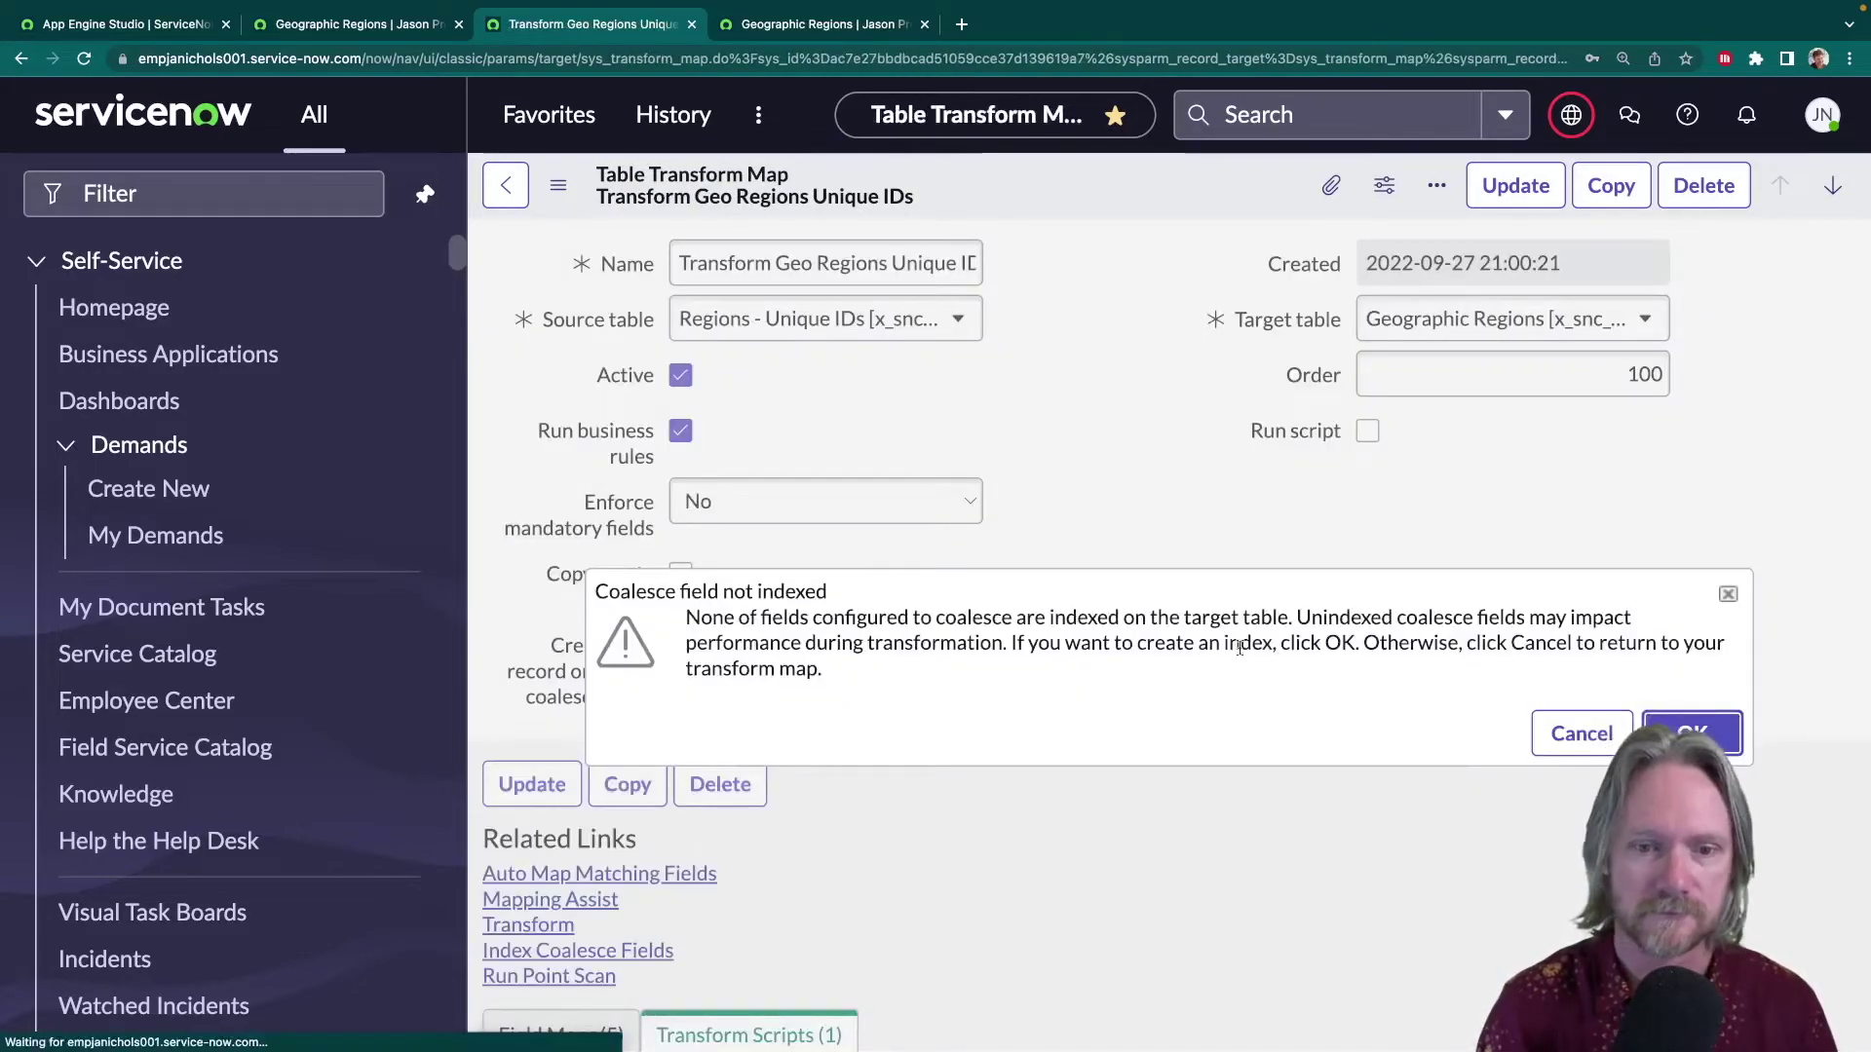
click(1580, 731)
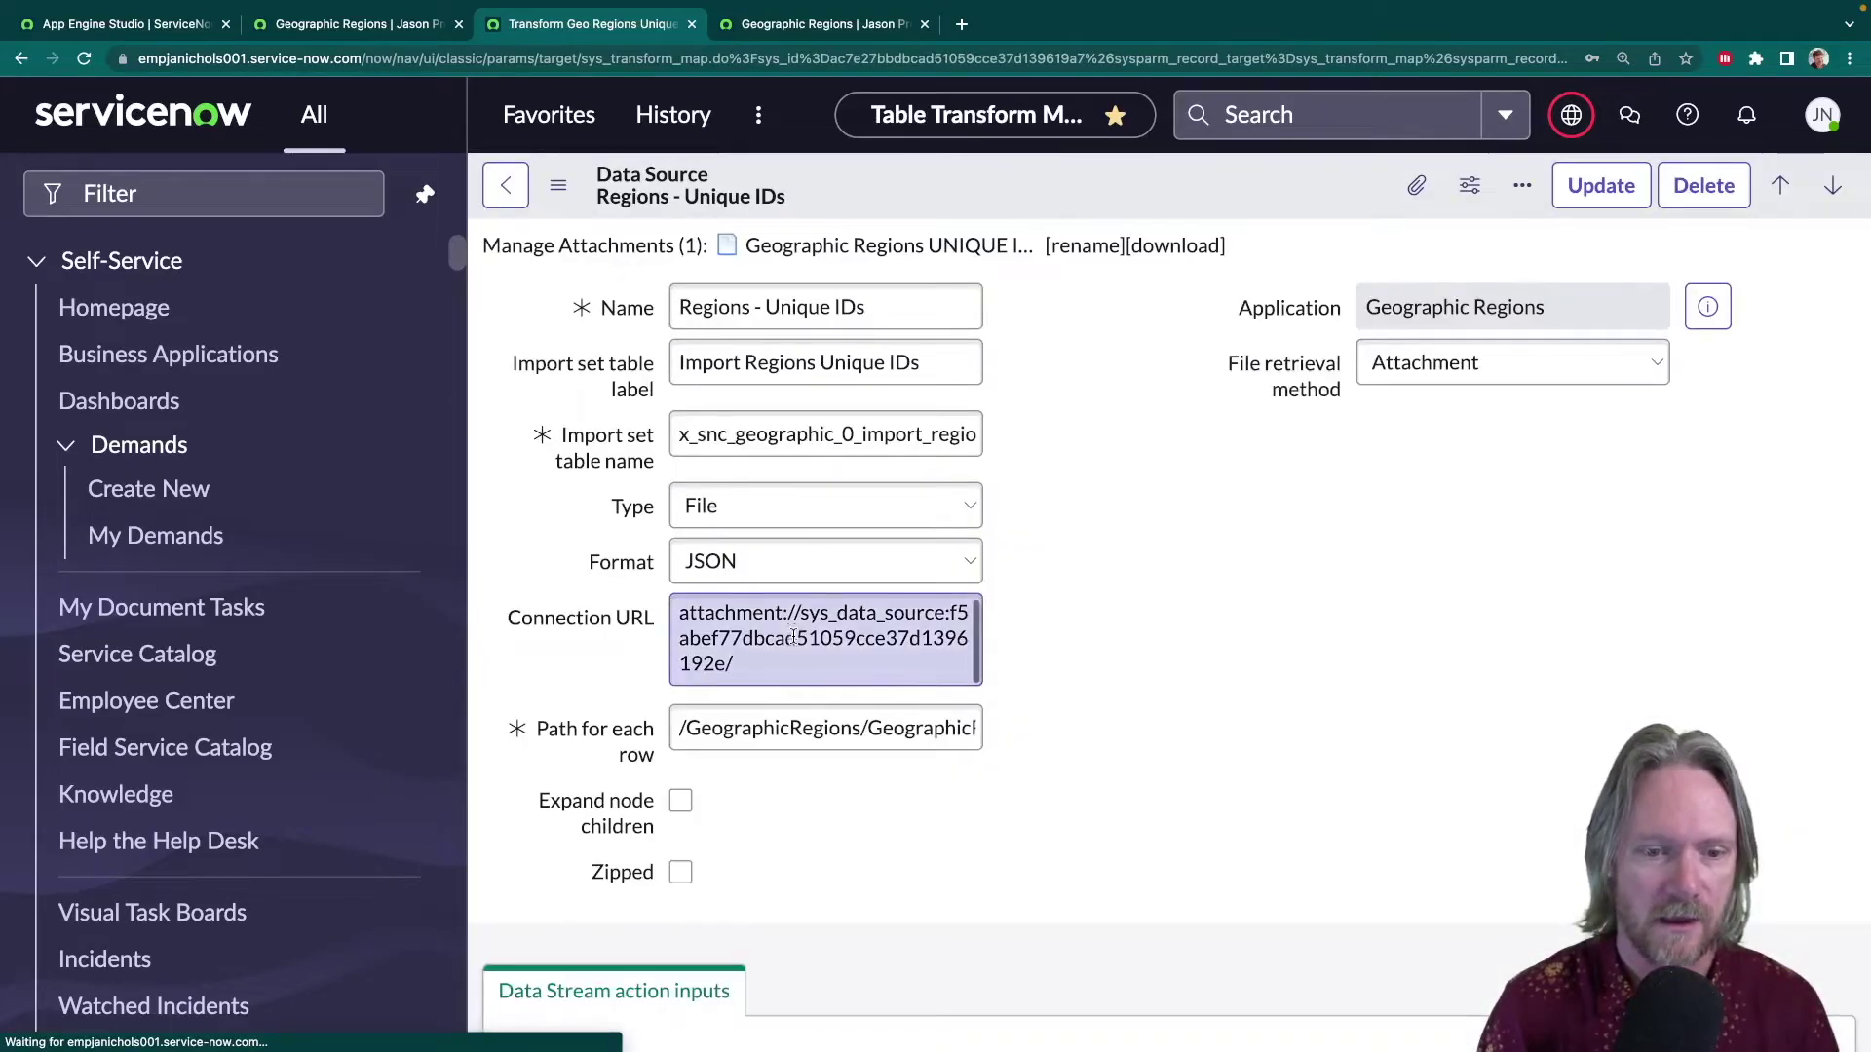
scroll(793, 635, down, 1)
scroll(793, 636, down, 4)
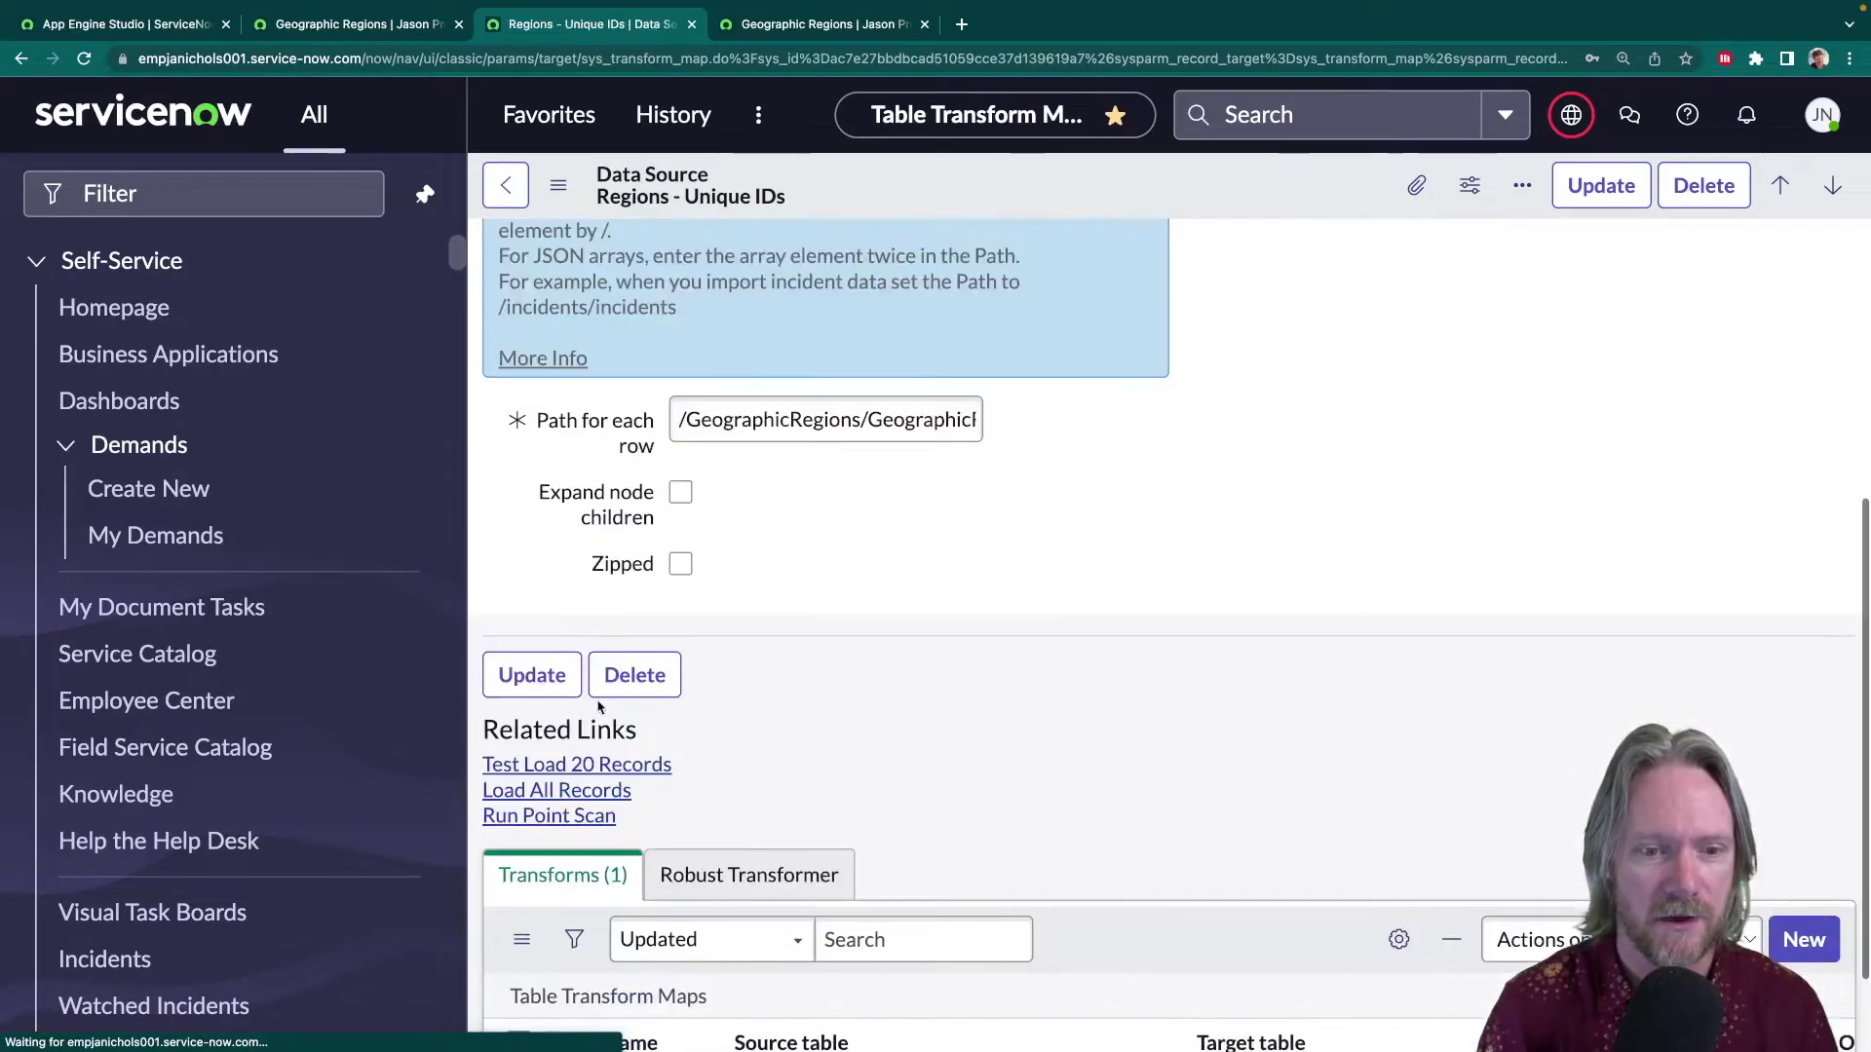
click(601, 791)
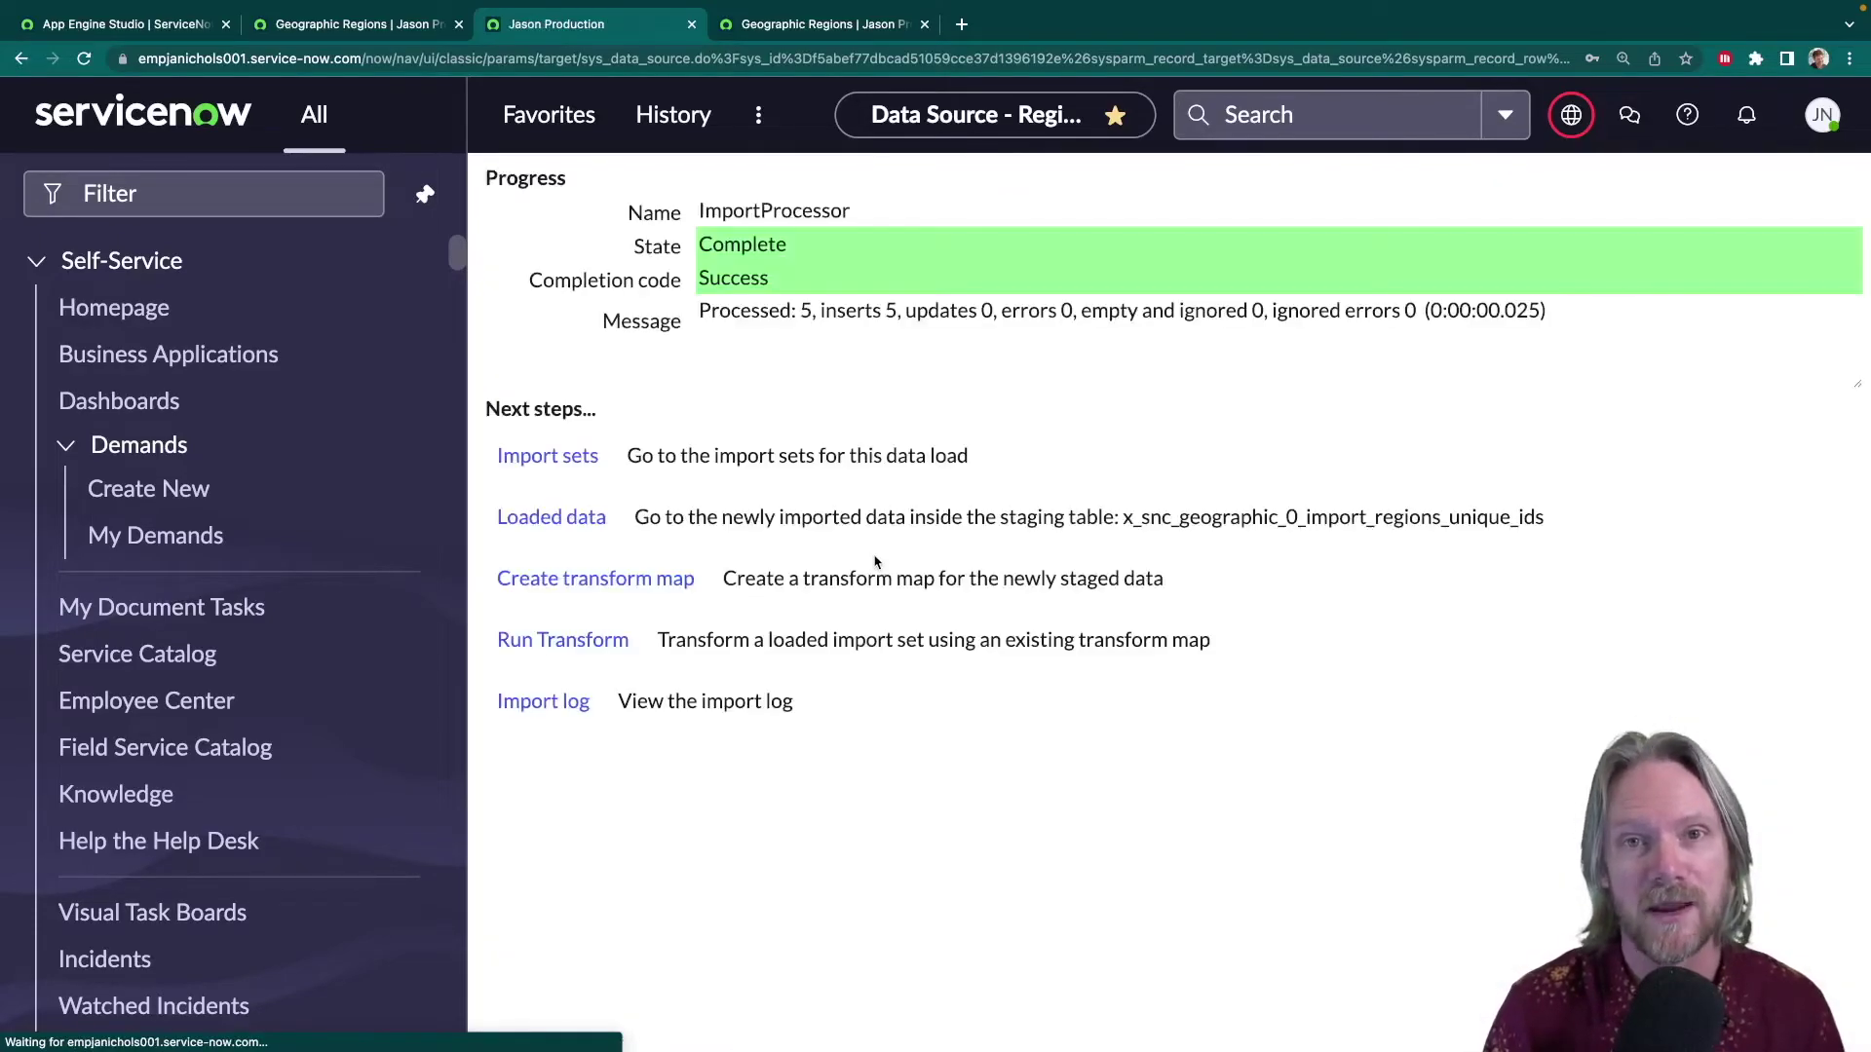
- Run the Transform Geo Regions Unique IDs map on the loaded import set and refresh the Geographic Regions list
click(595, 641)
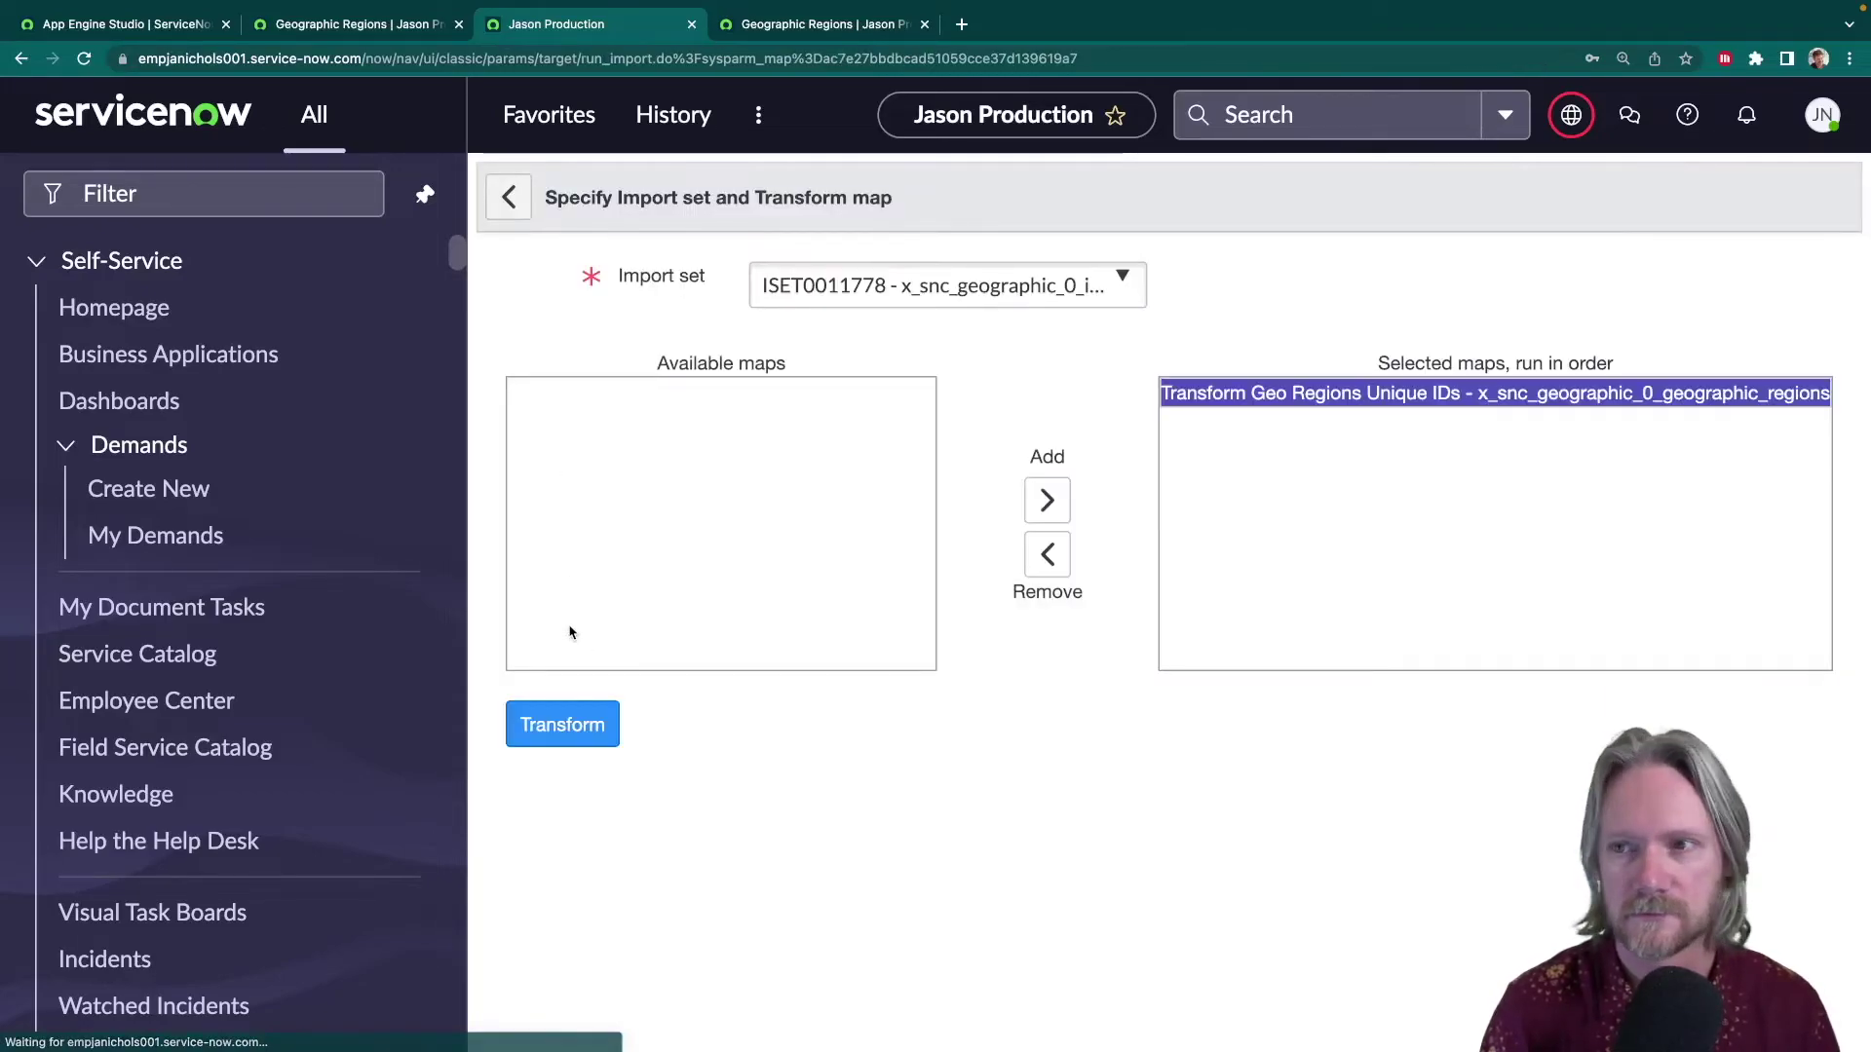
click(562, 724)
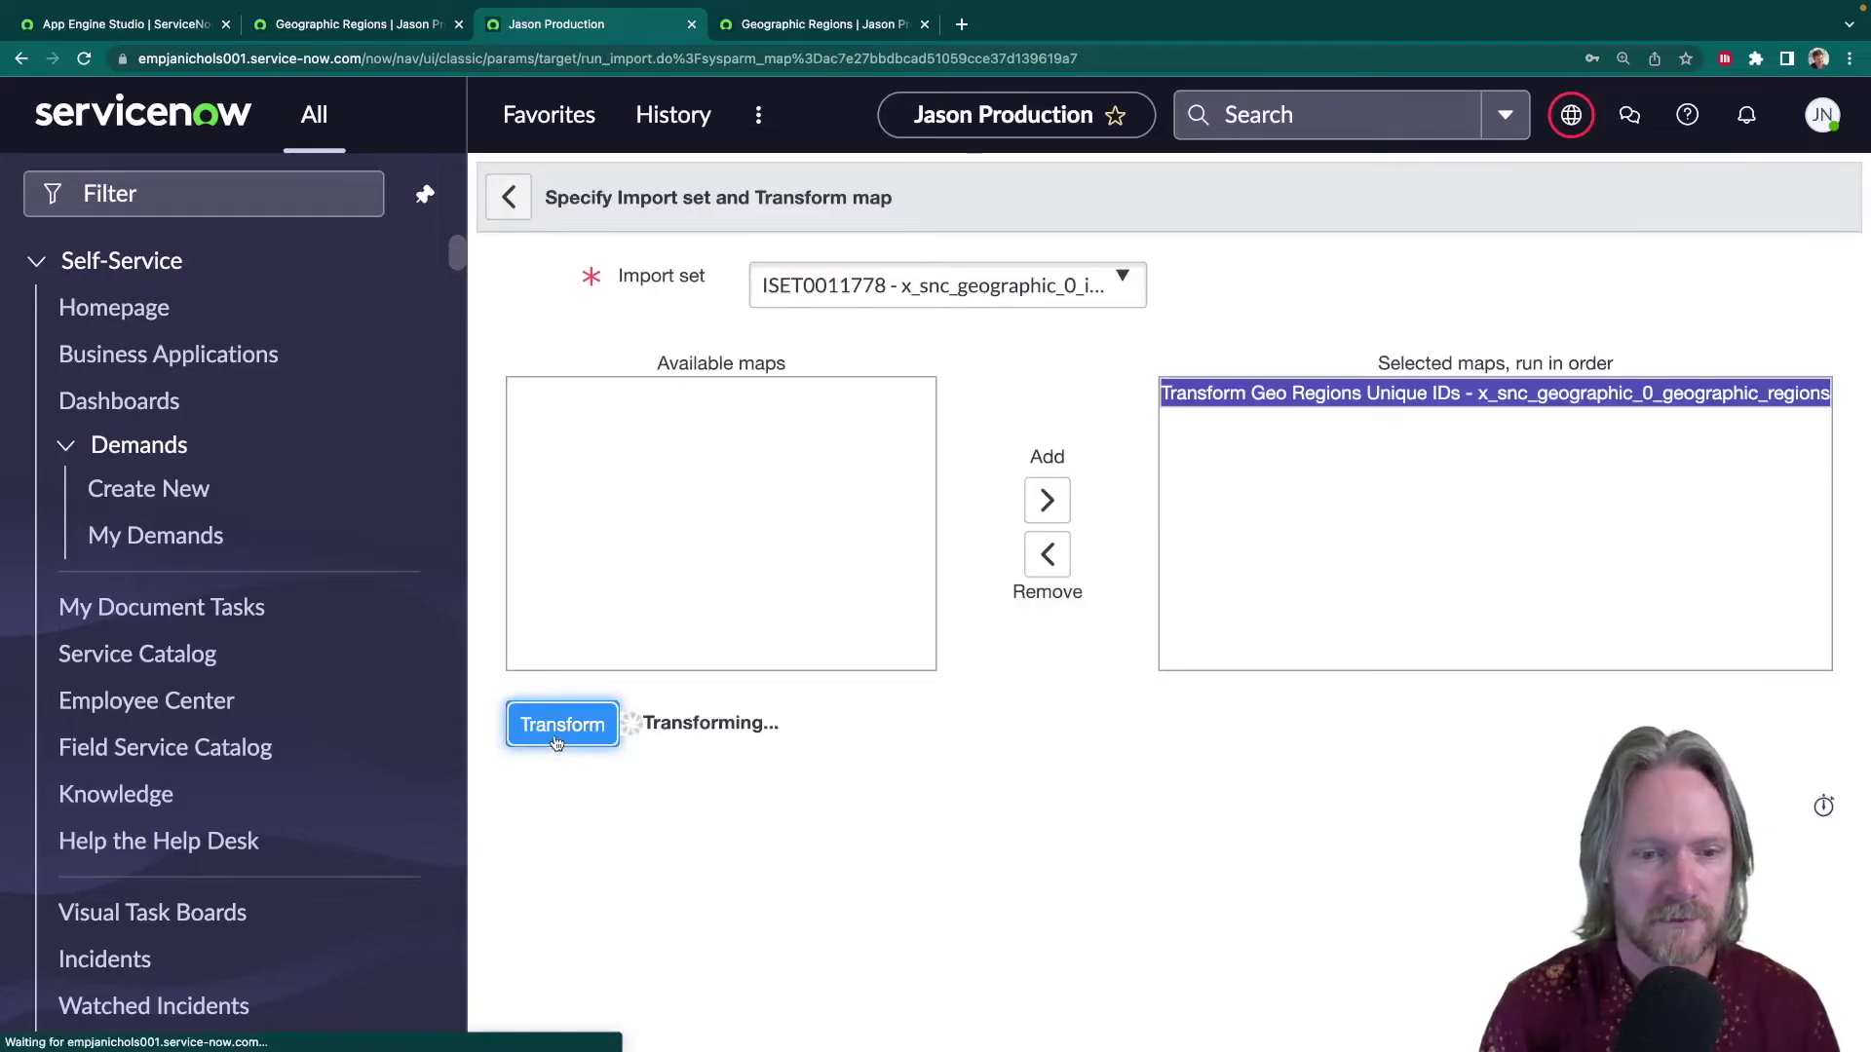
click(314, 37)
click(503, 244)
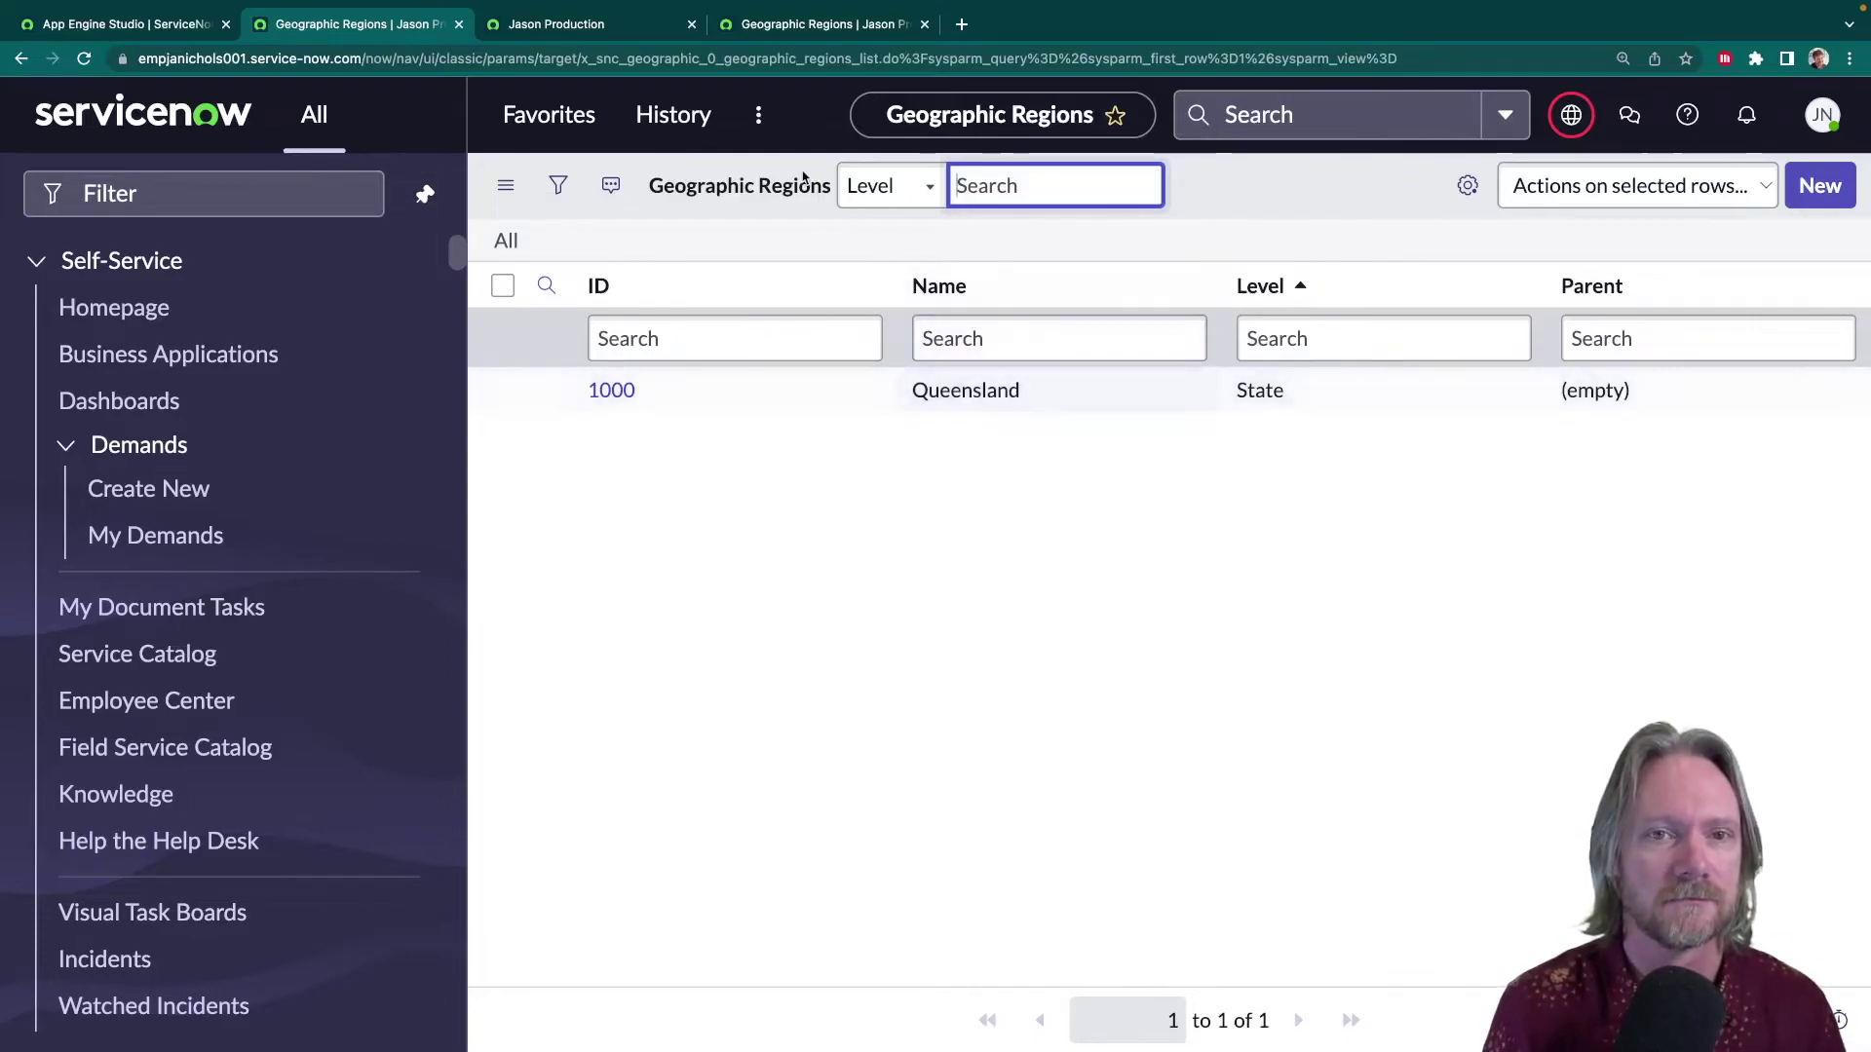
- Reopen the Transform Geo Regions Unique IDs transform map from the favorites and decline creating a coalesce index
click(779, 37)
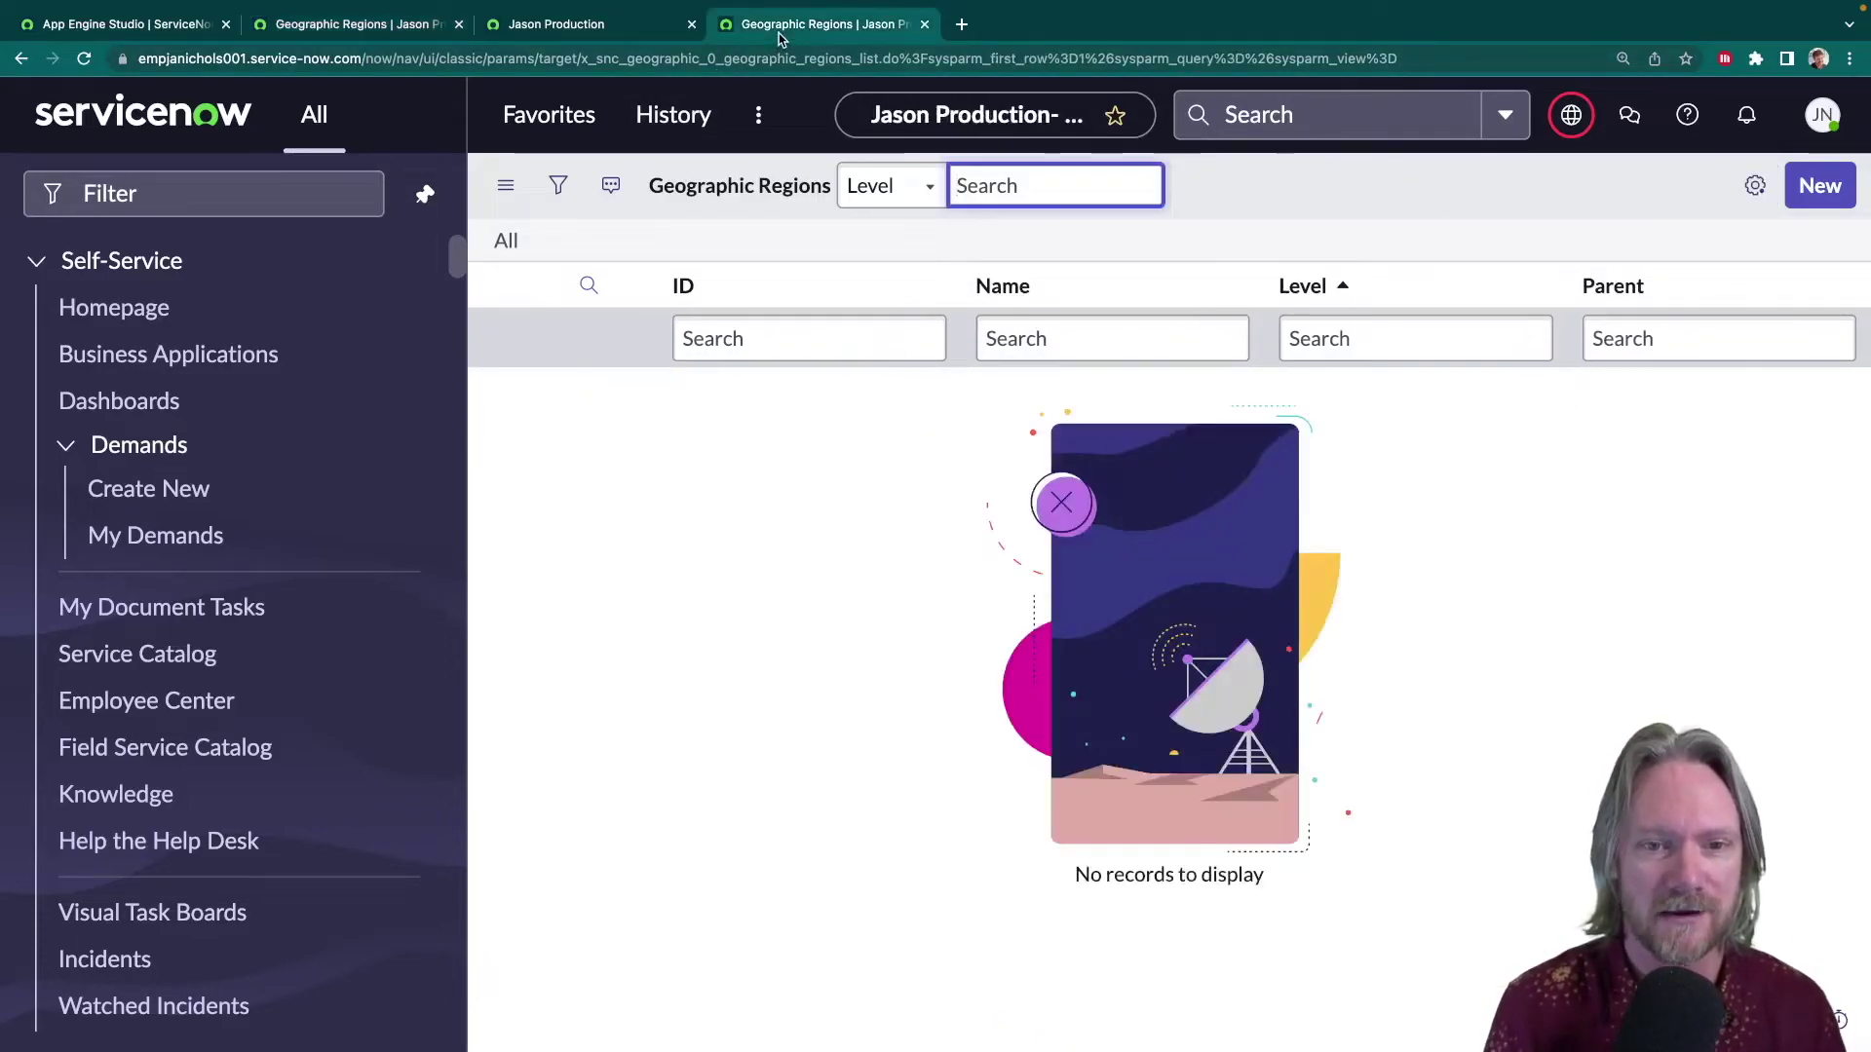
click(606, 31)
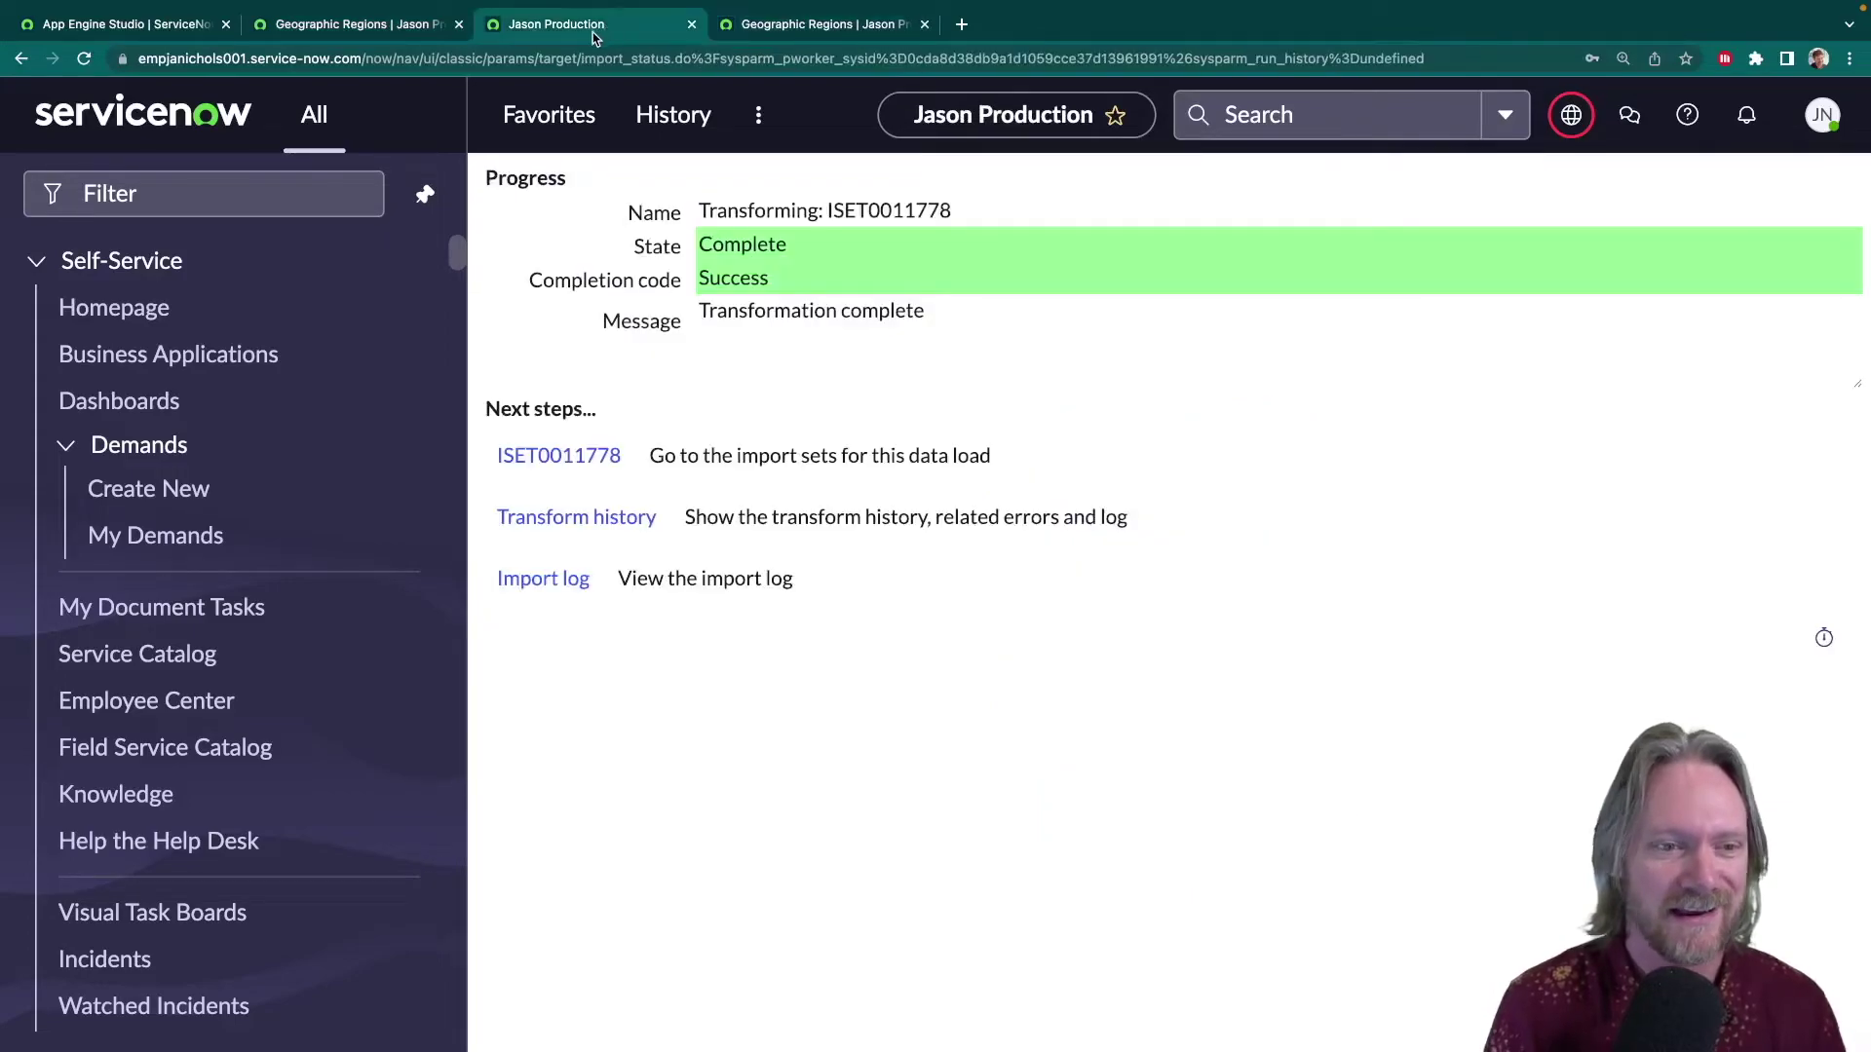
click(554, 121)
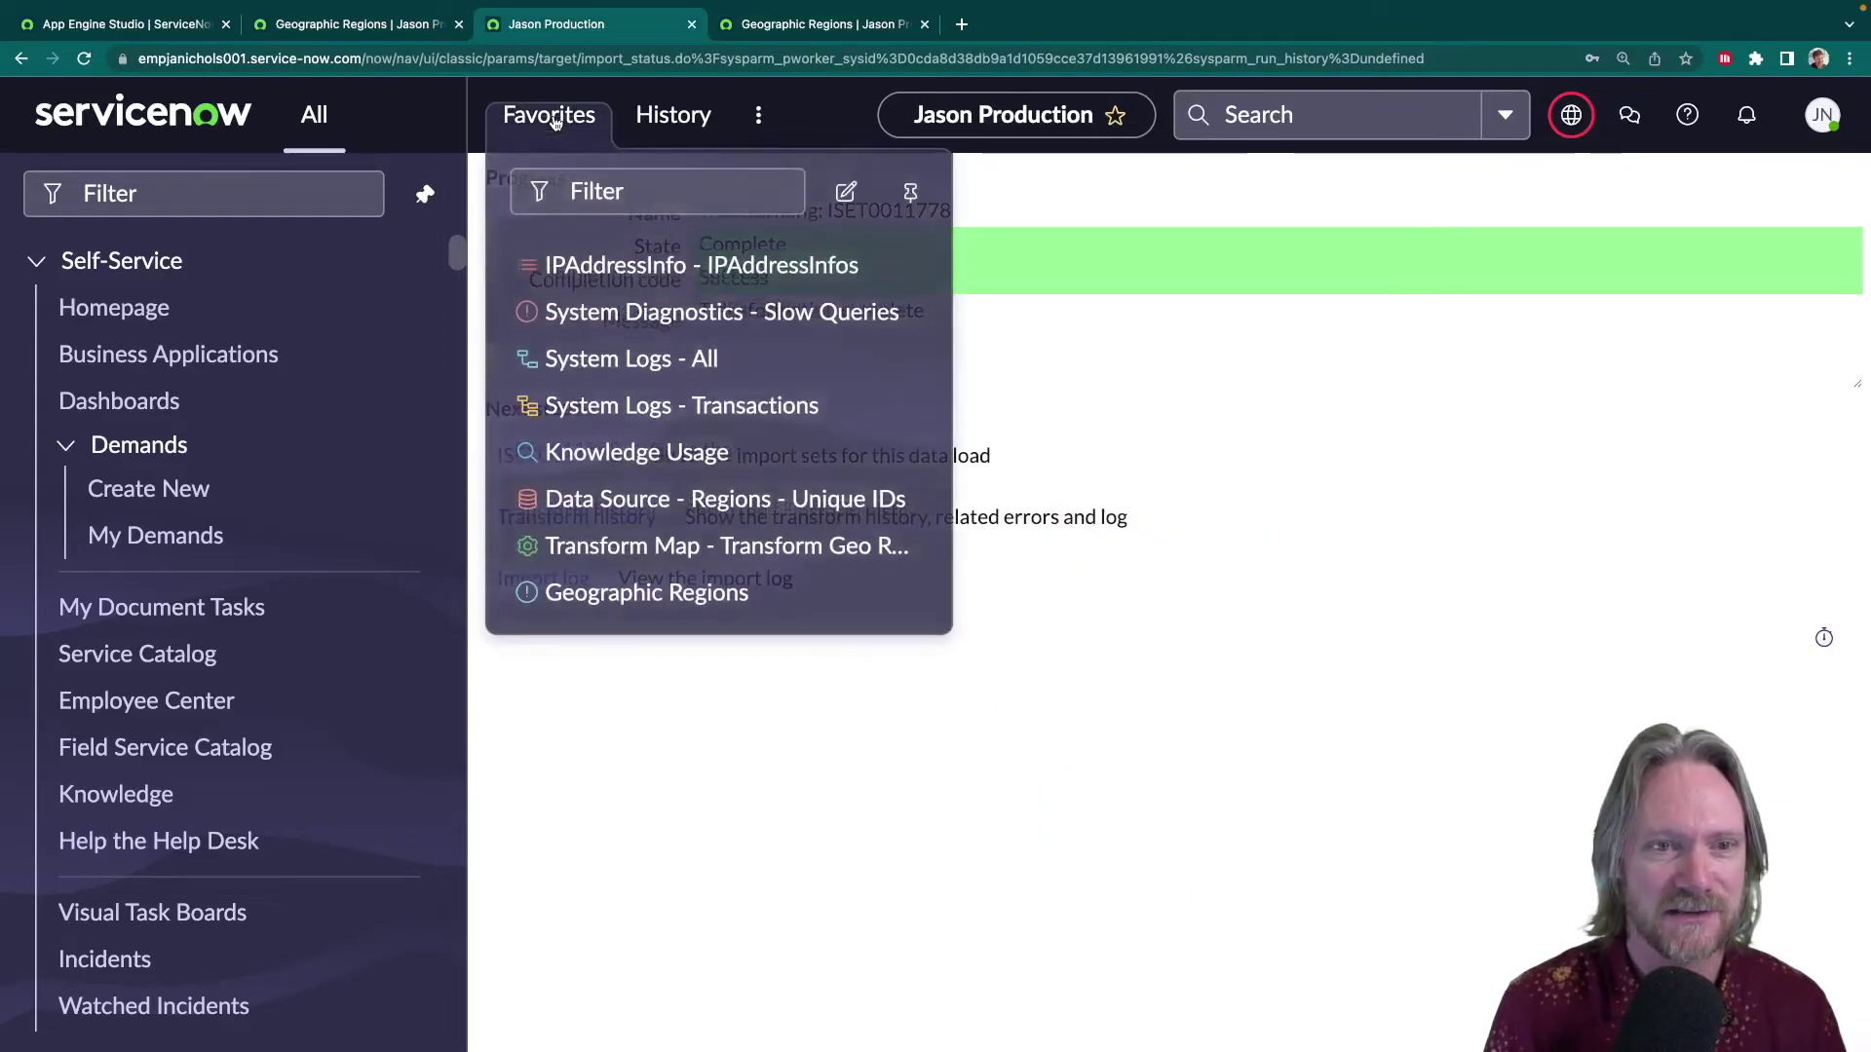
click(620, 542)
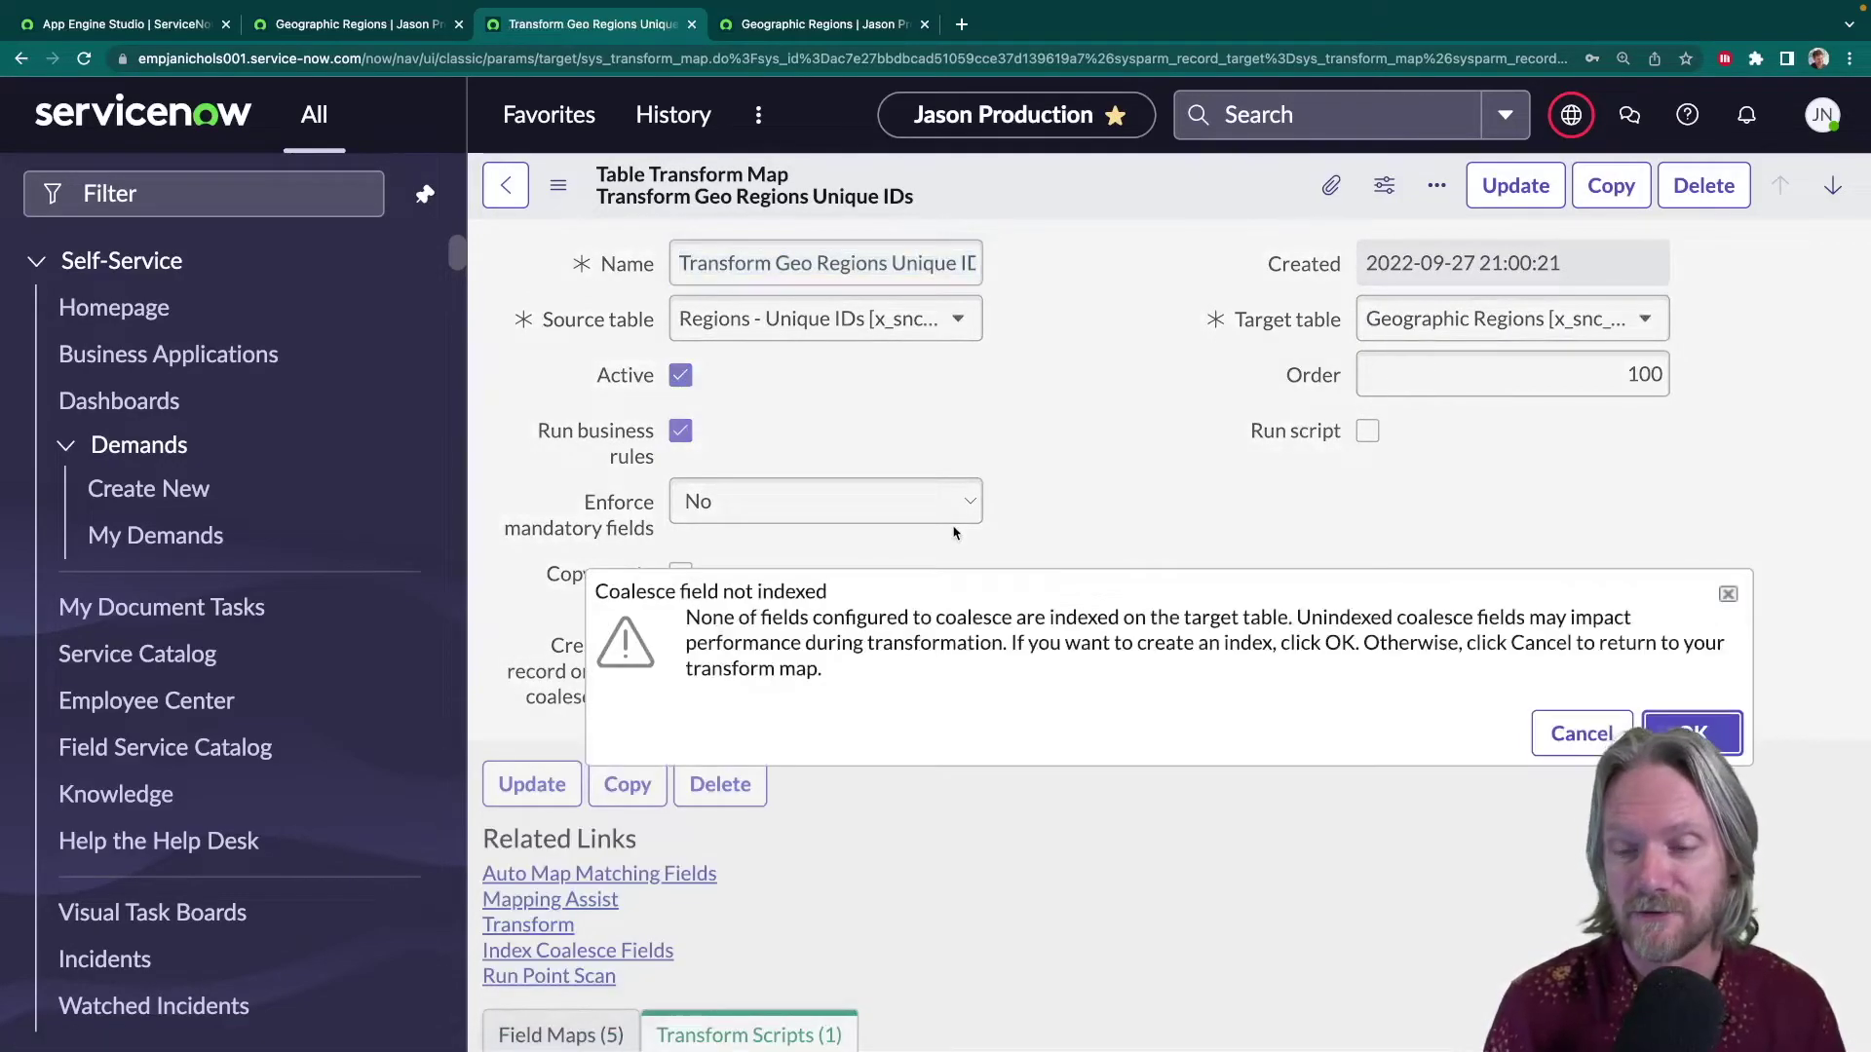
click(1547, 733)
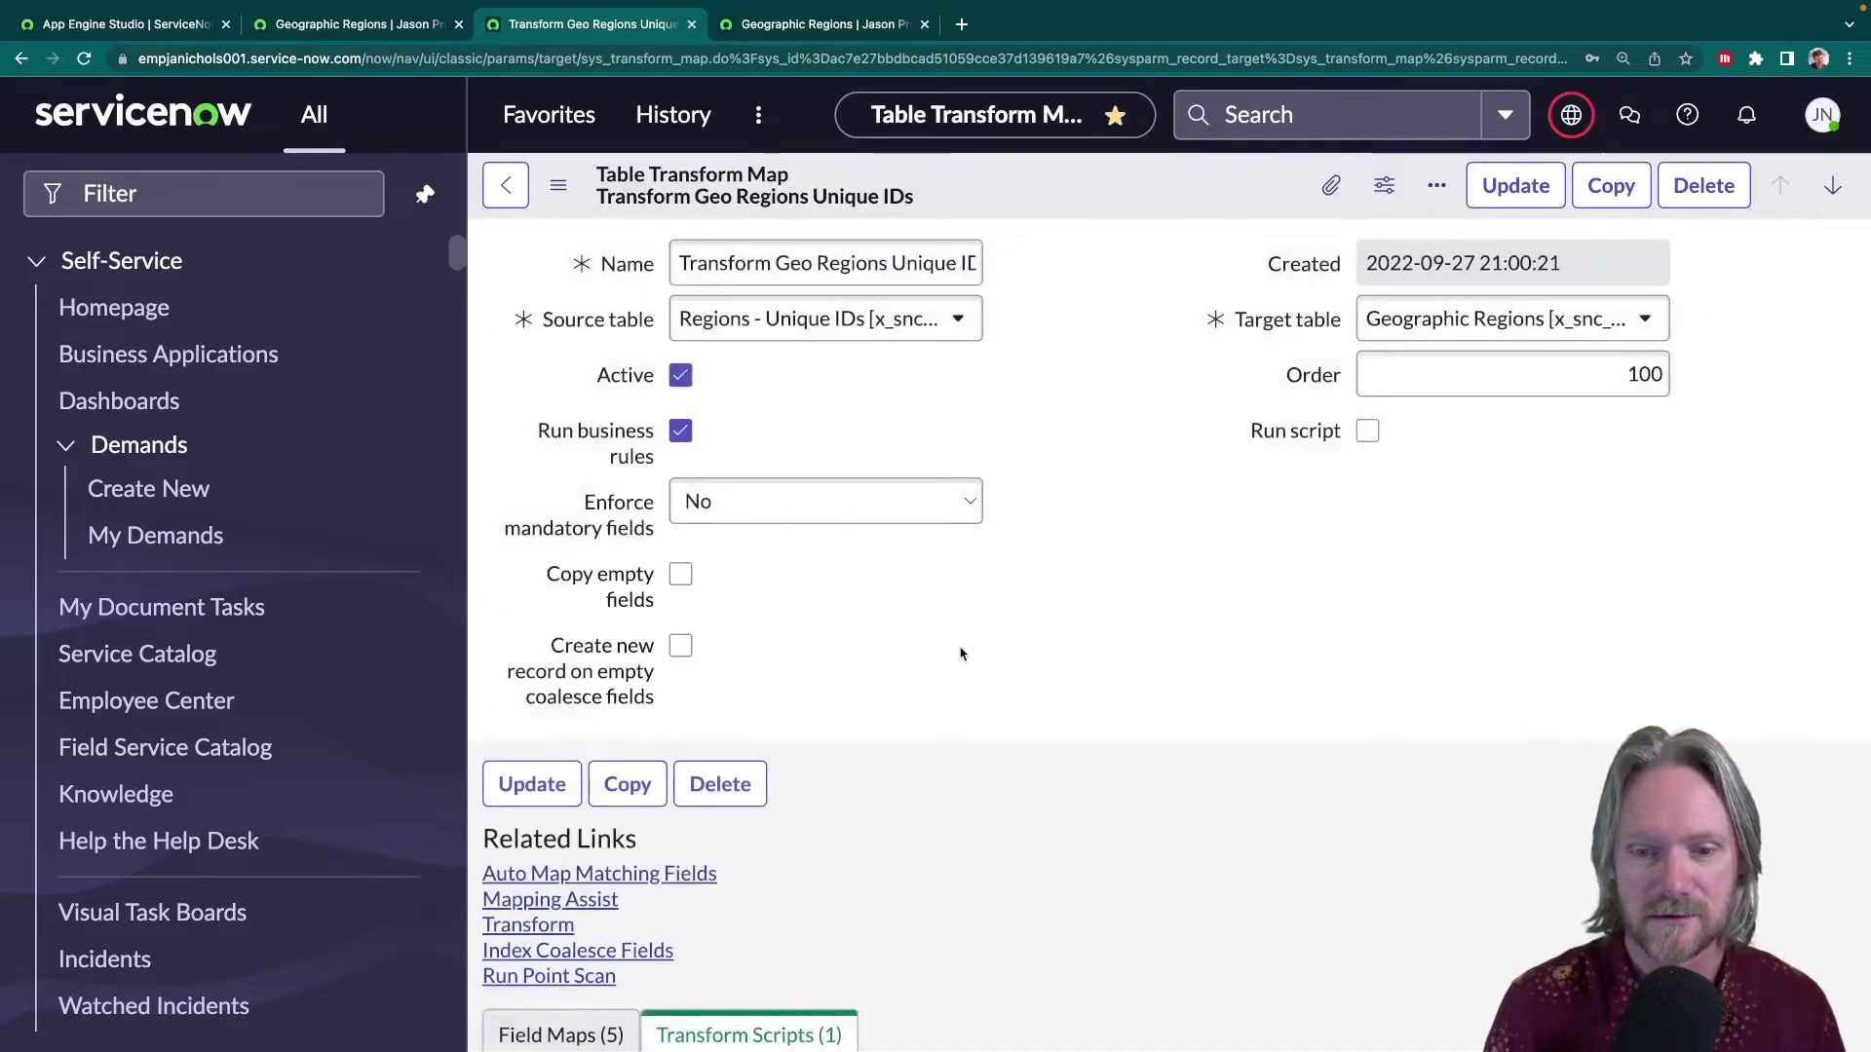
- Change the onBefore transform script's condition to accept only u_georegionlevel '2', and save the script without leaving its form
scroll(877, 779, down, 3)
scroll(828, 852, down, 2)
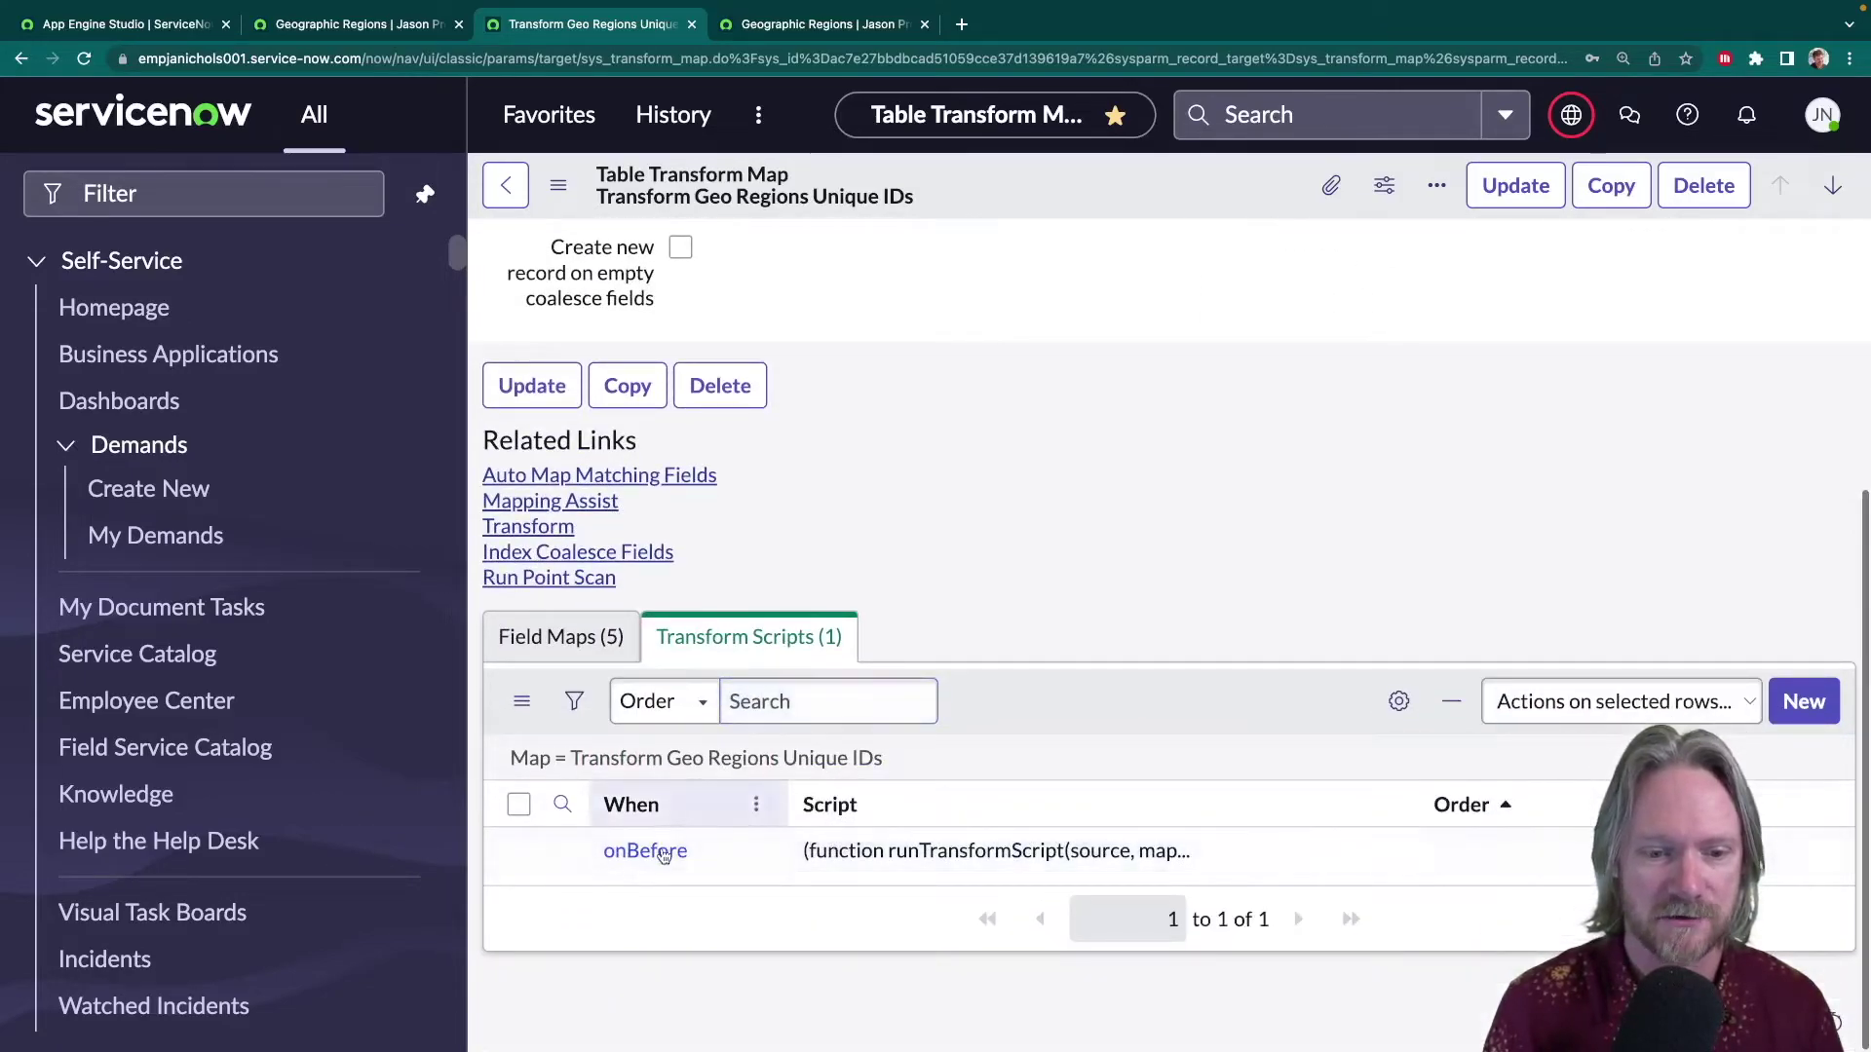
click(662, 851)
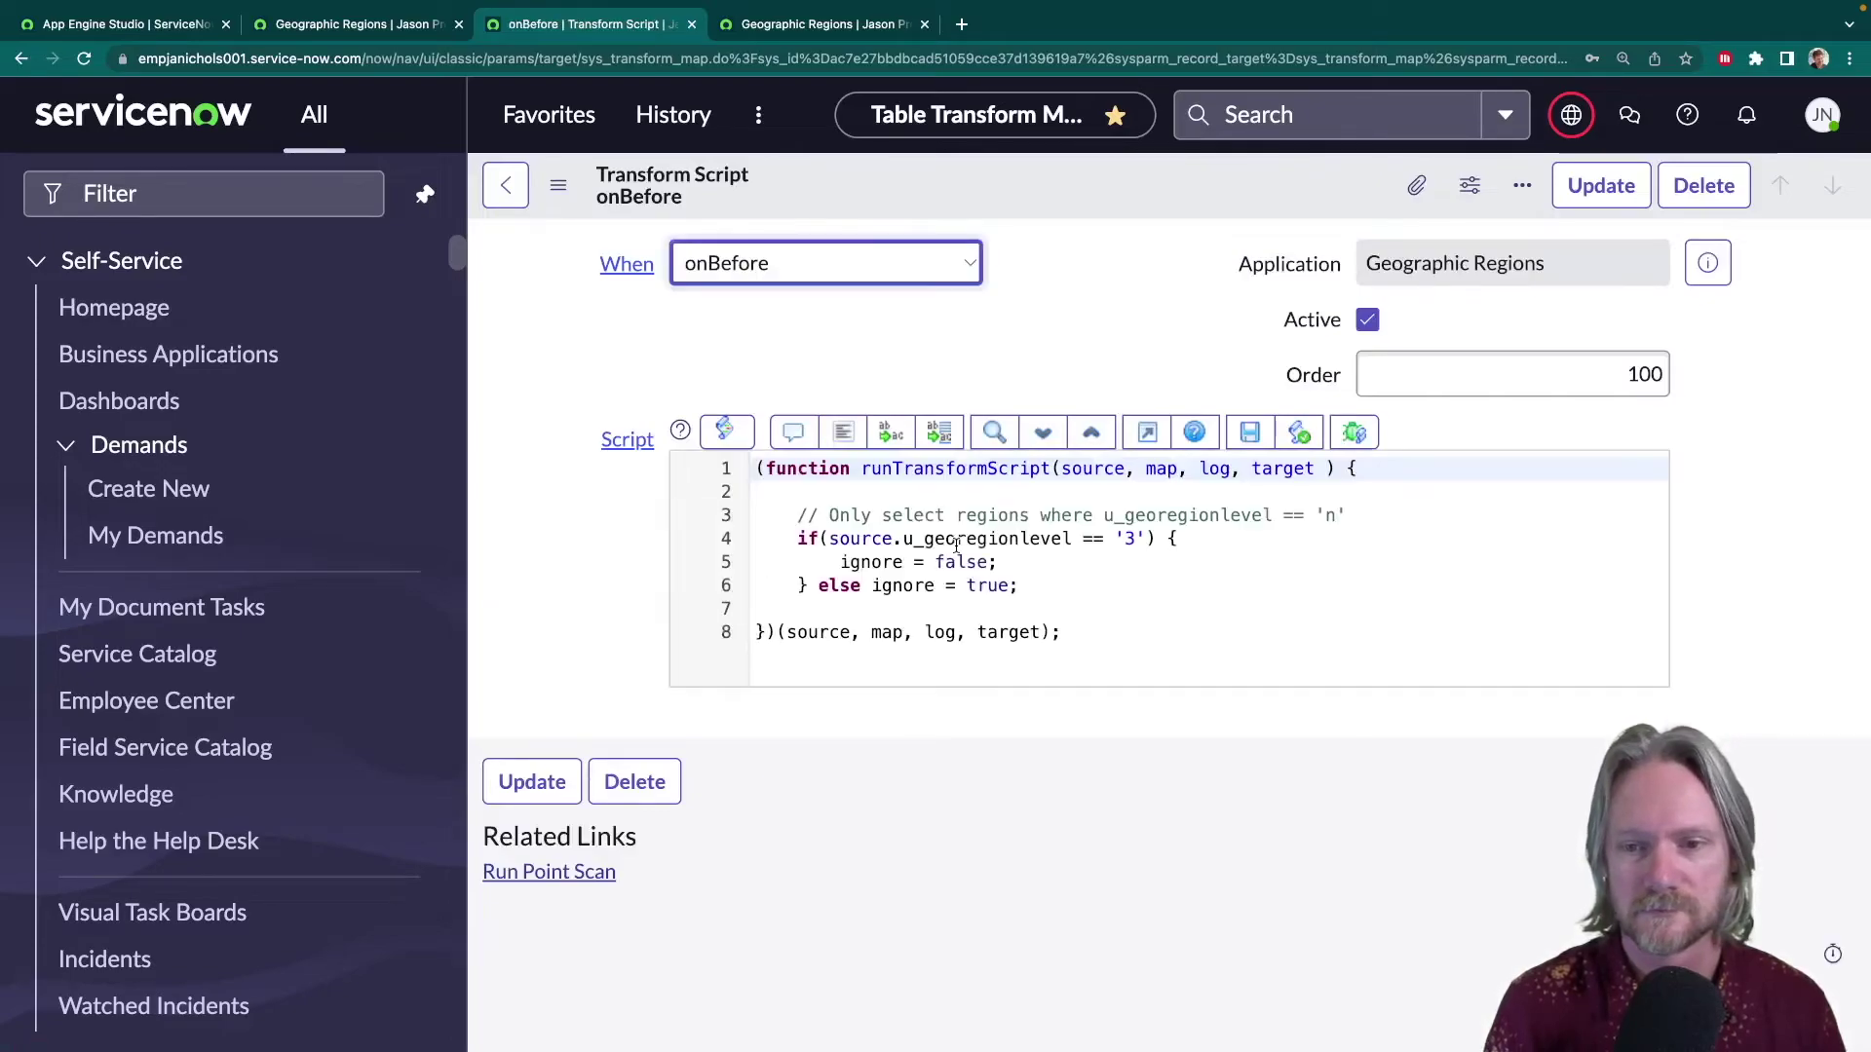
click(1130, 538)
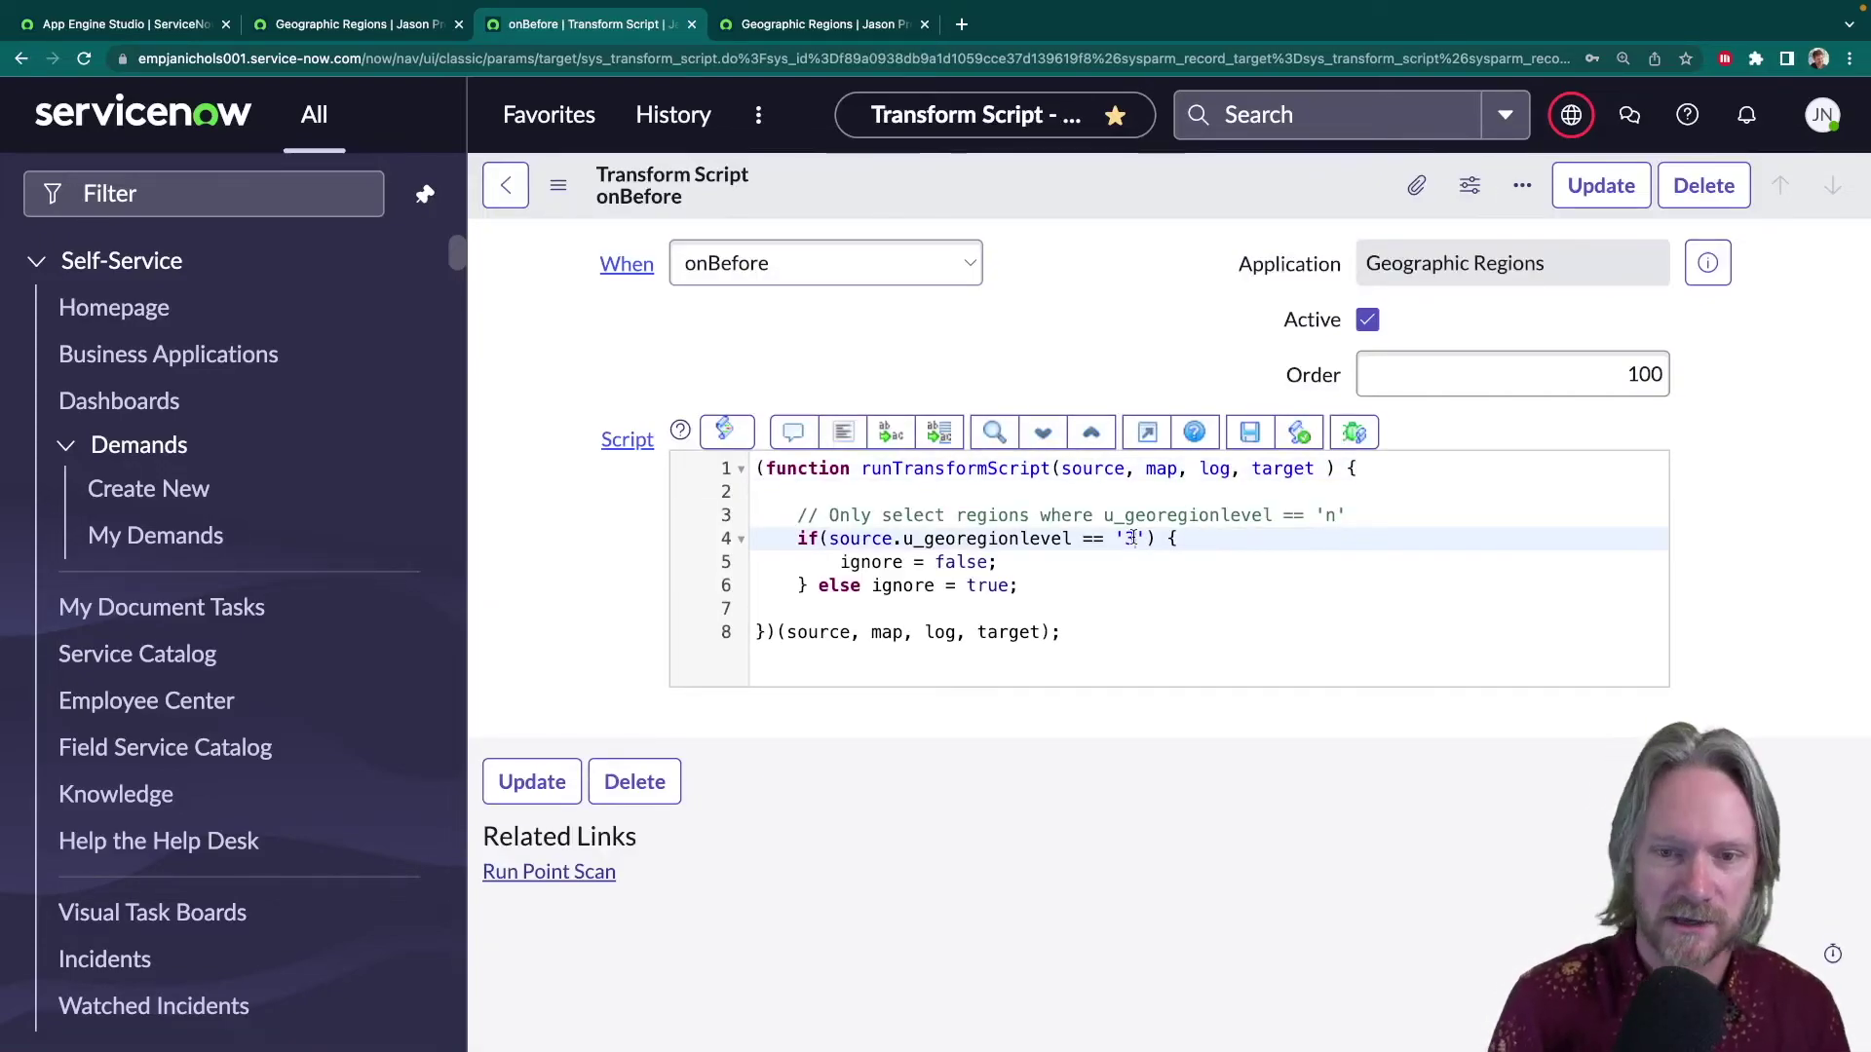
right_click(1122, 199)
click(1146, 216)
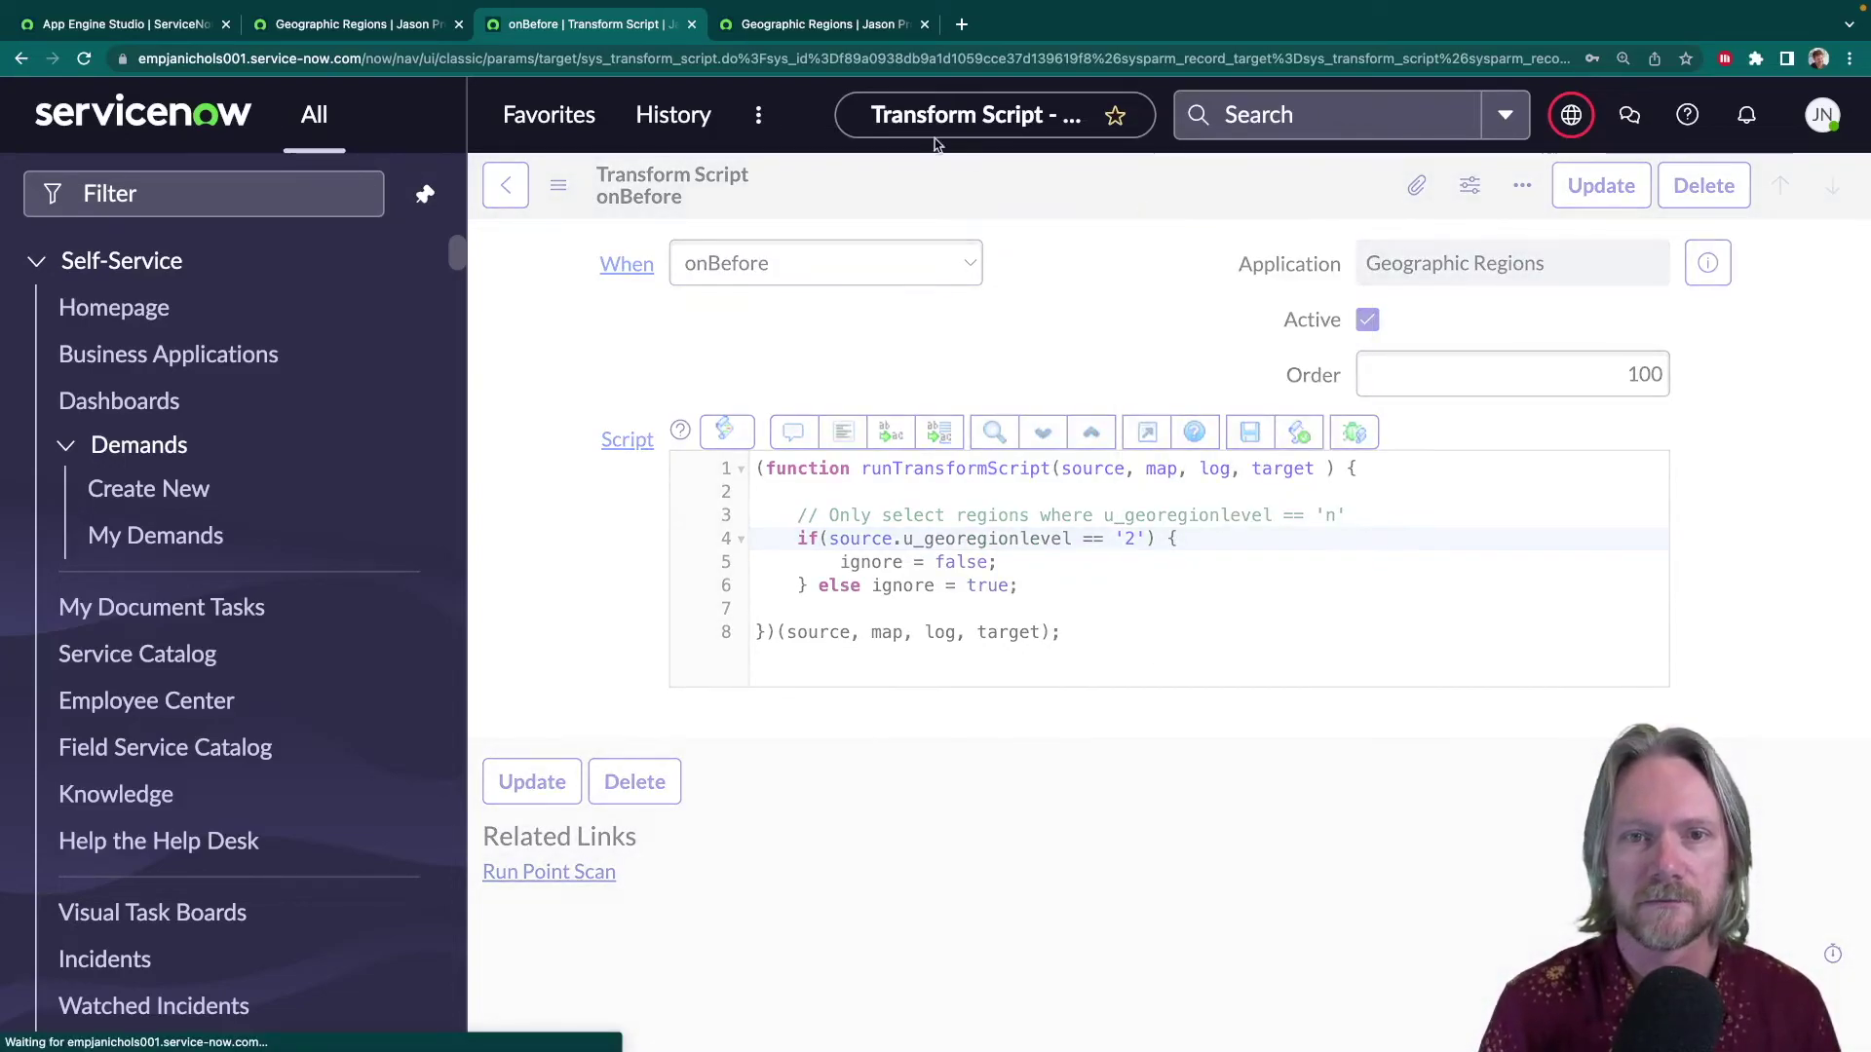
- Open the Regions - Unique IDs data source from the favorites in the other browser tab and load all its records
click(768, 29)
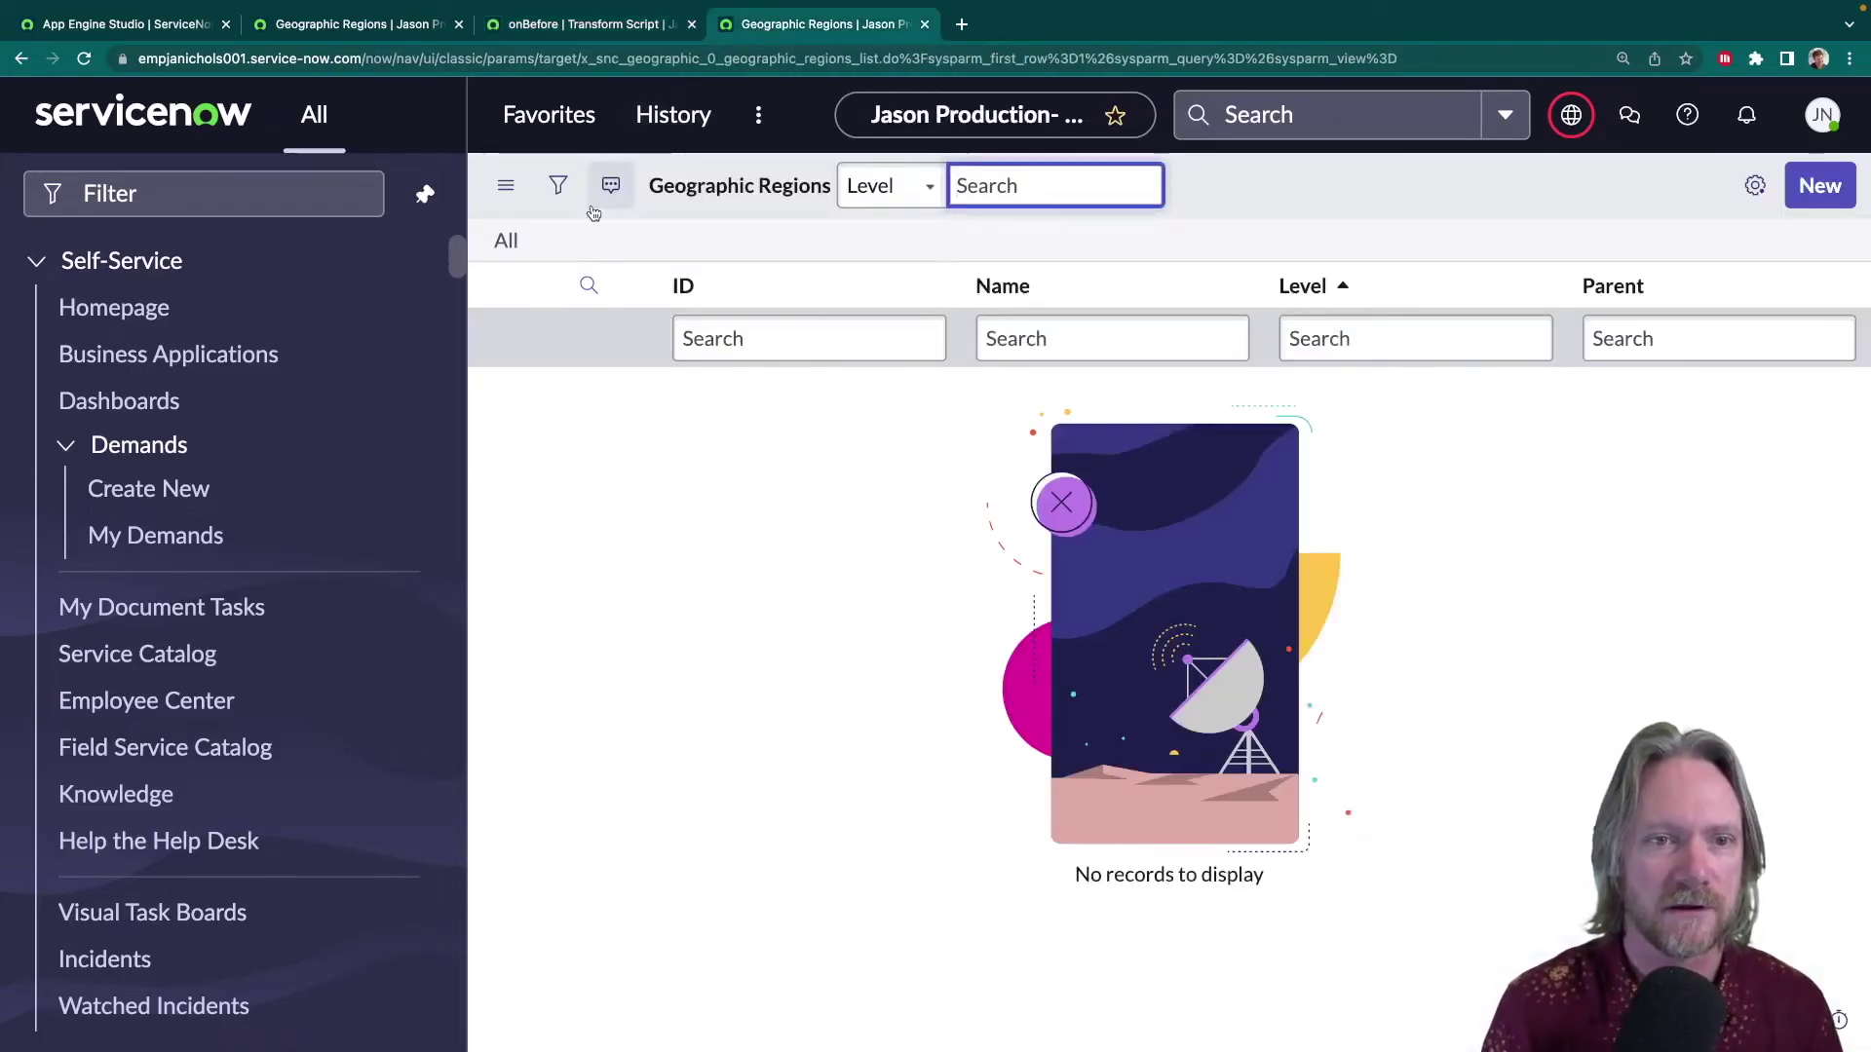
click(550, 117)
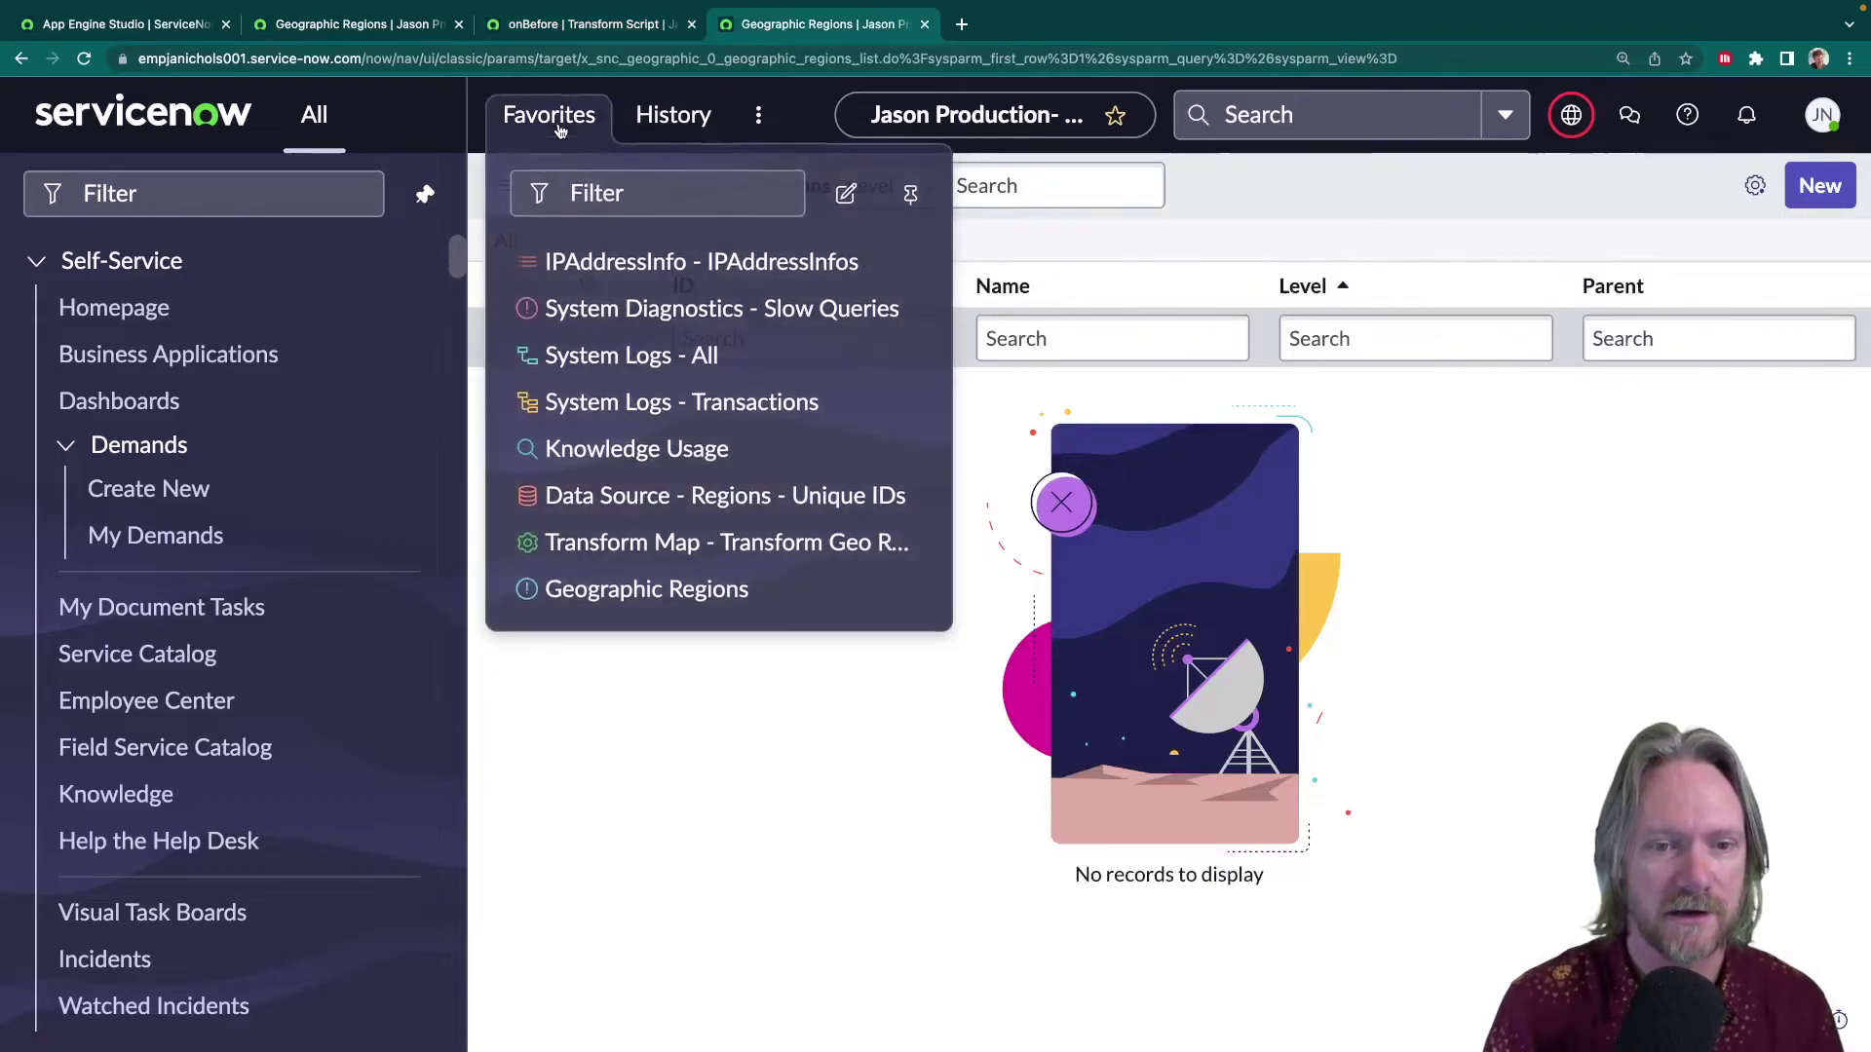
click(608, 494)
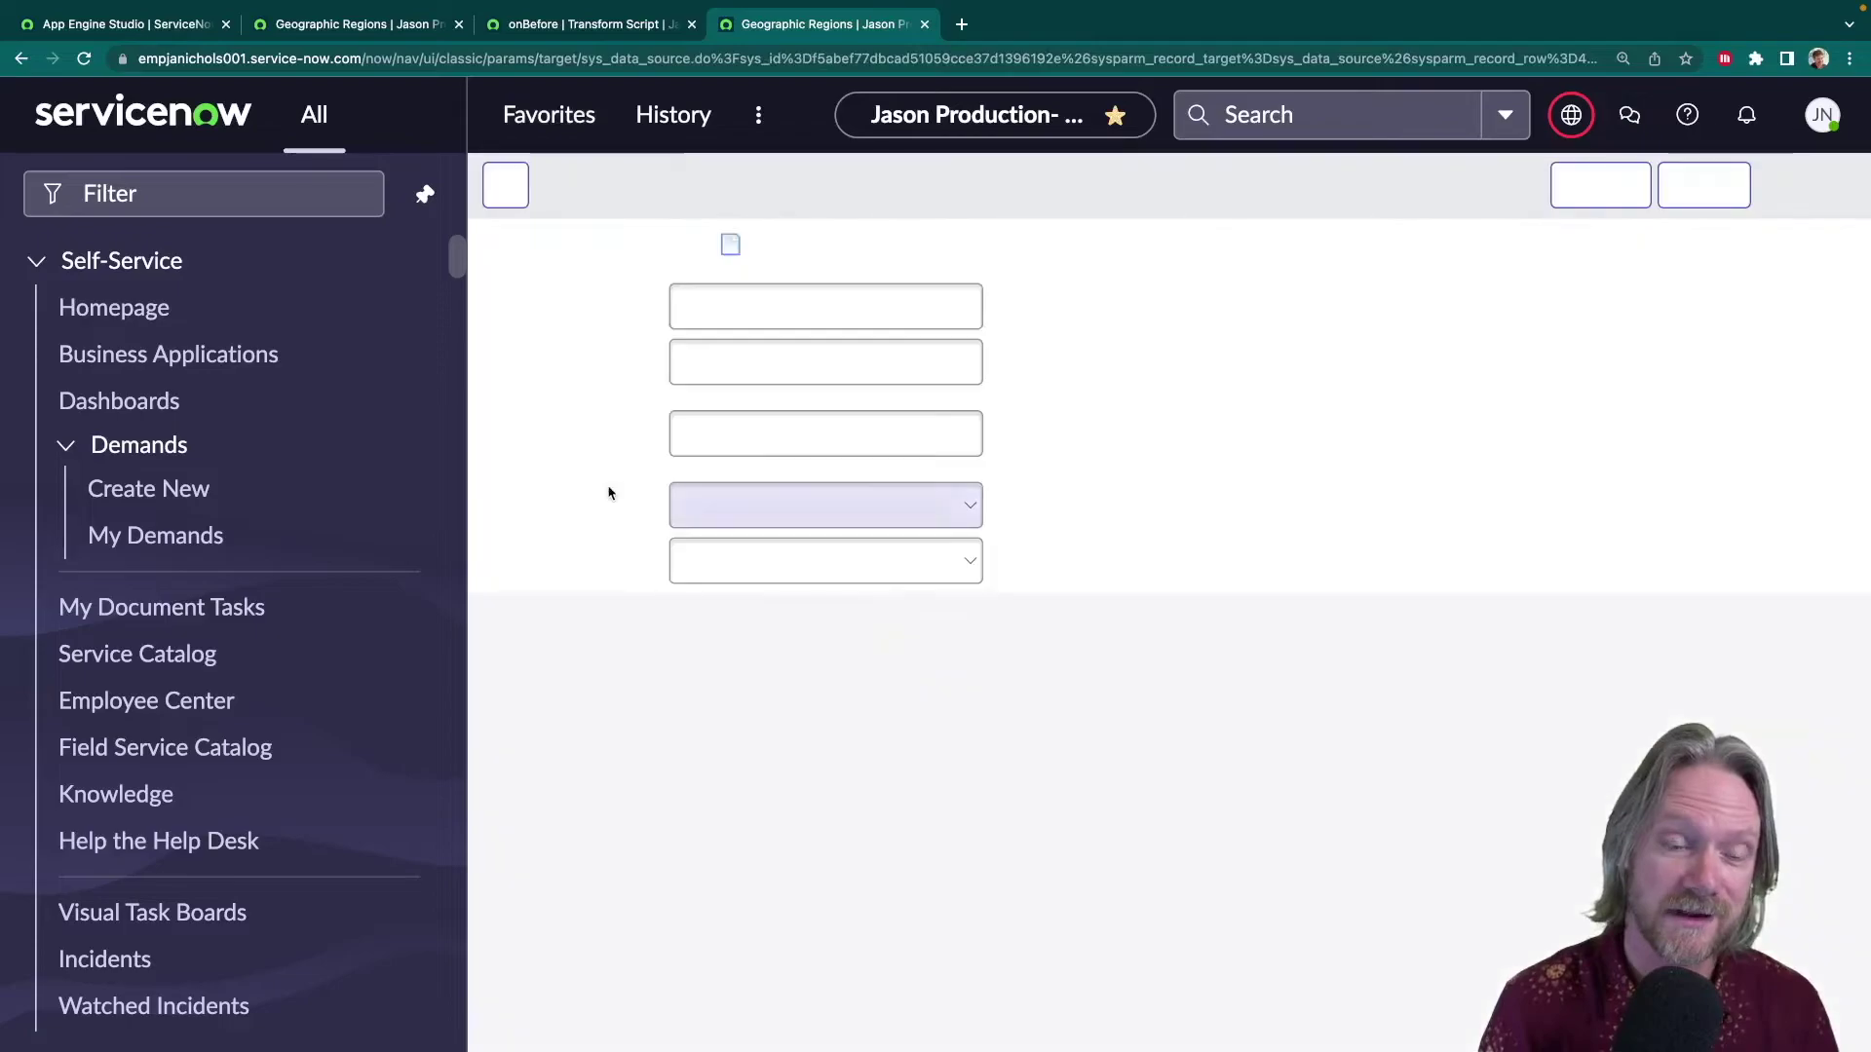
scroll(585, 511, down, 1)
scroll(584, 511, down, 2)
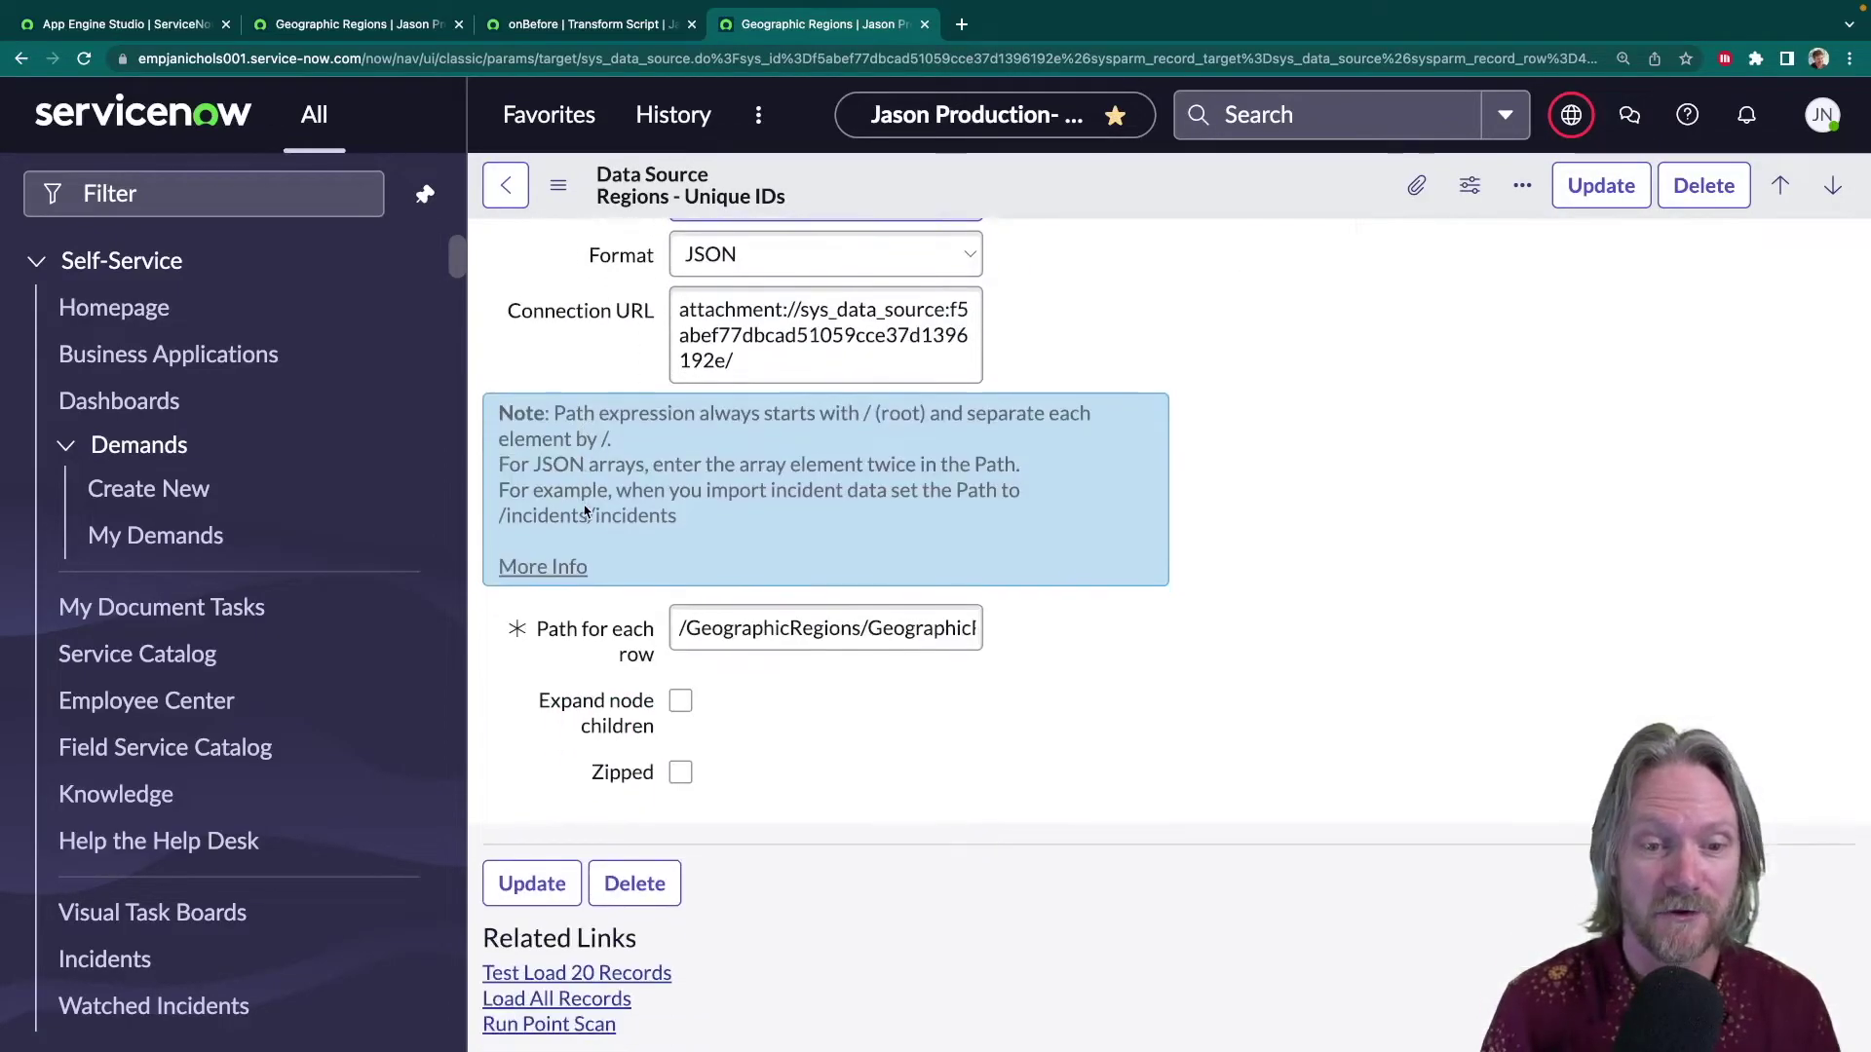
scroll(585, 504, down, 1)
scroll(585, 504, down, 3)
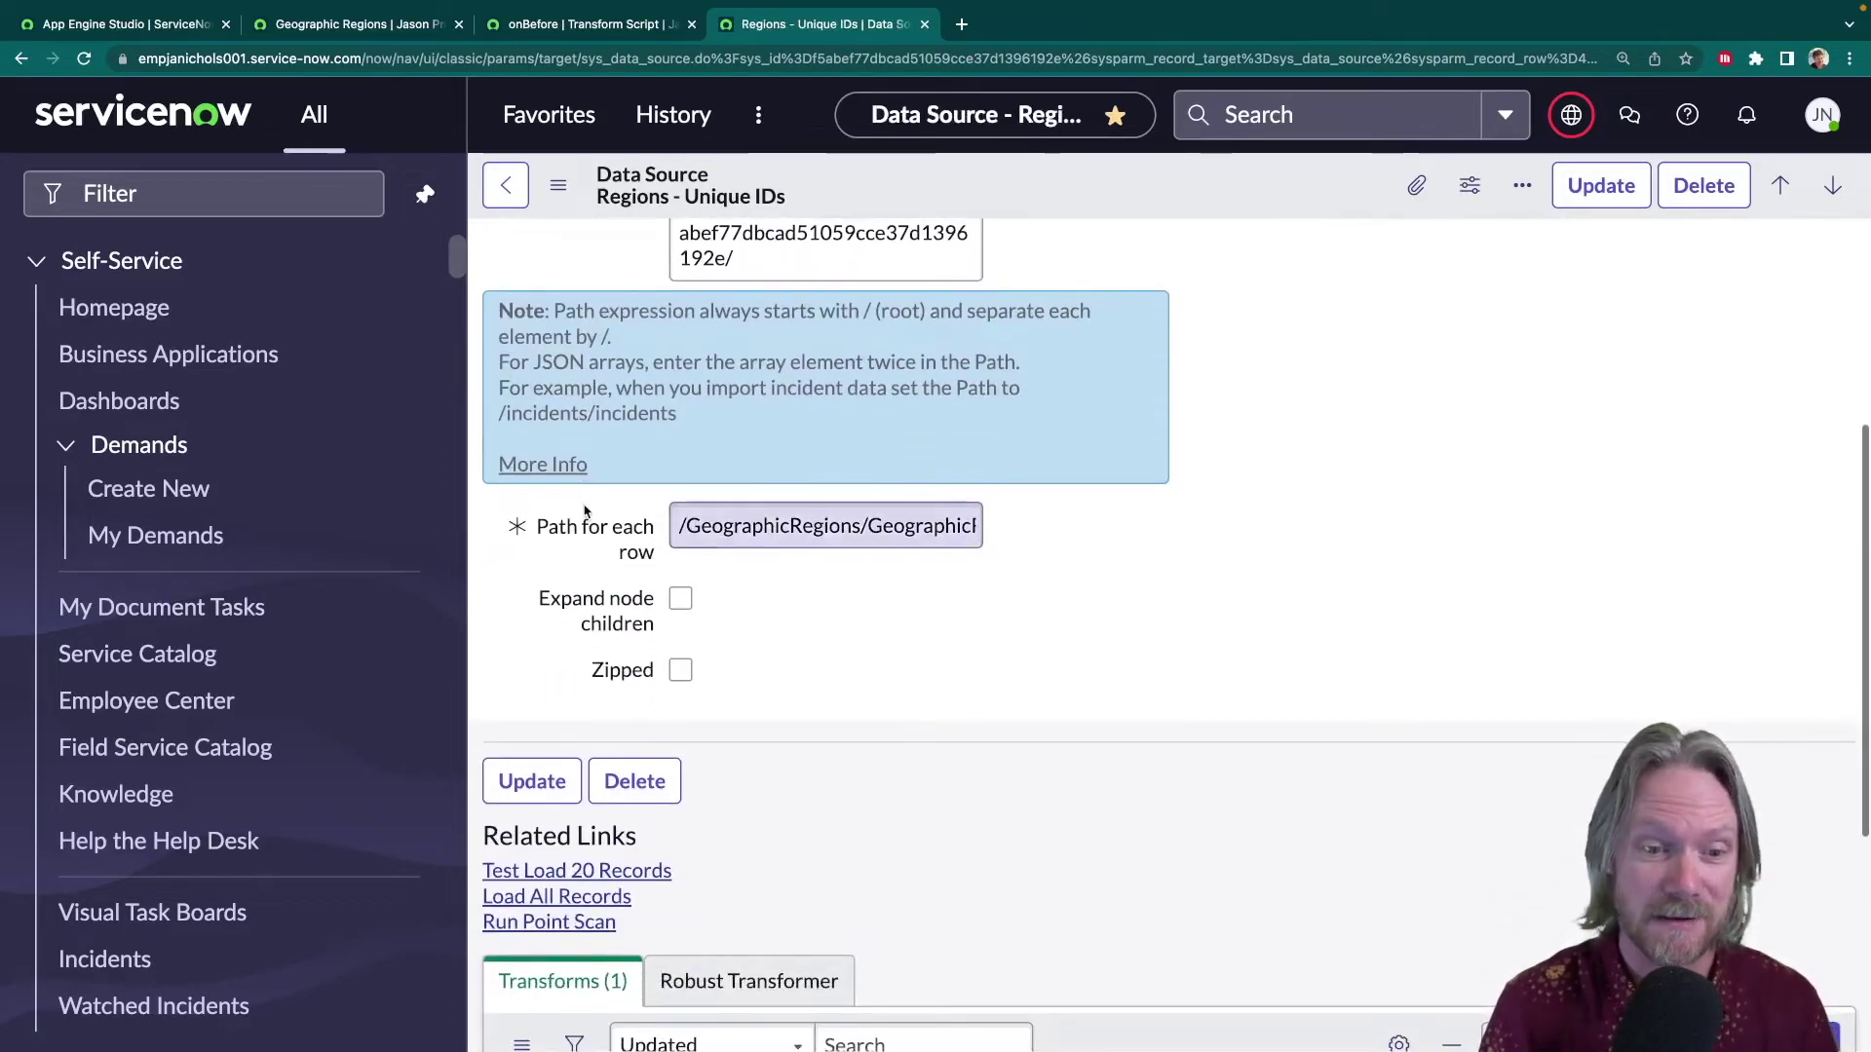
scroll(585, 517, down, 1)
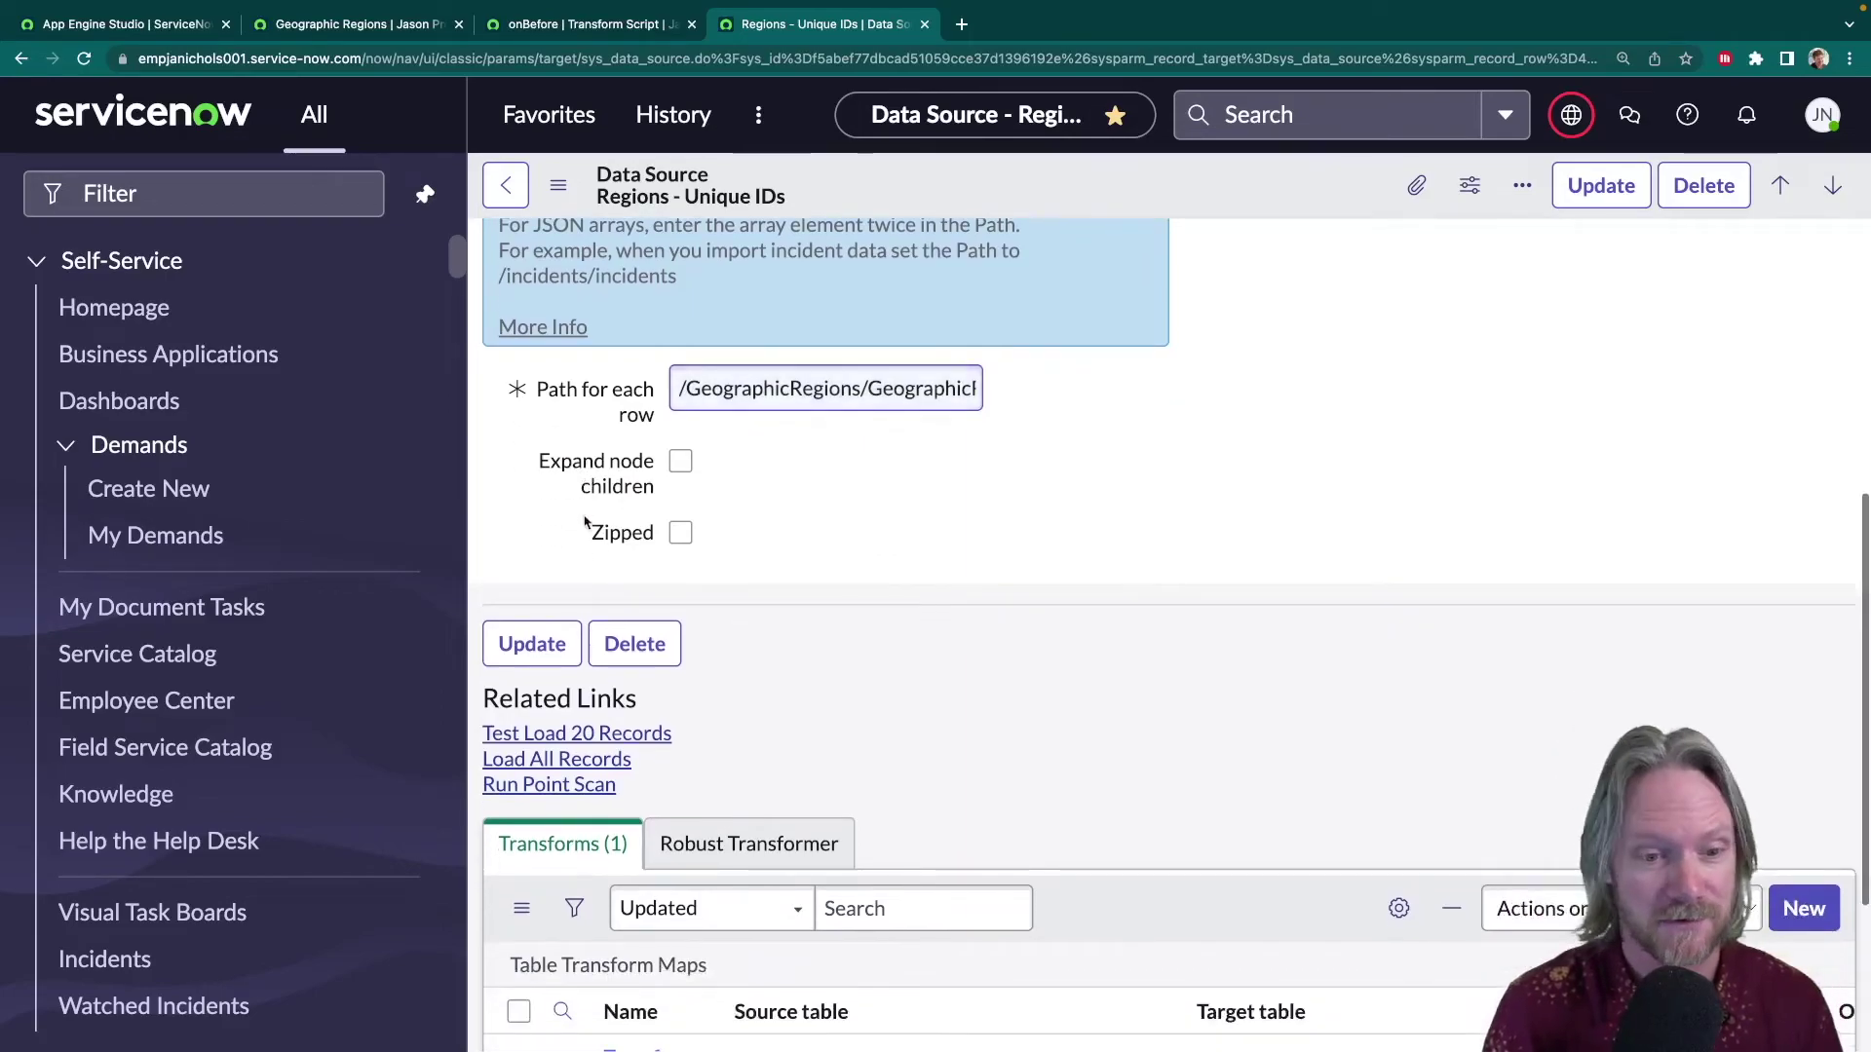
click(560, 771)
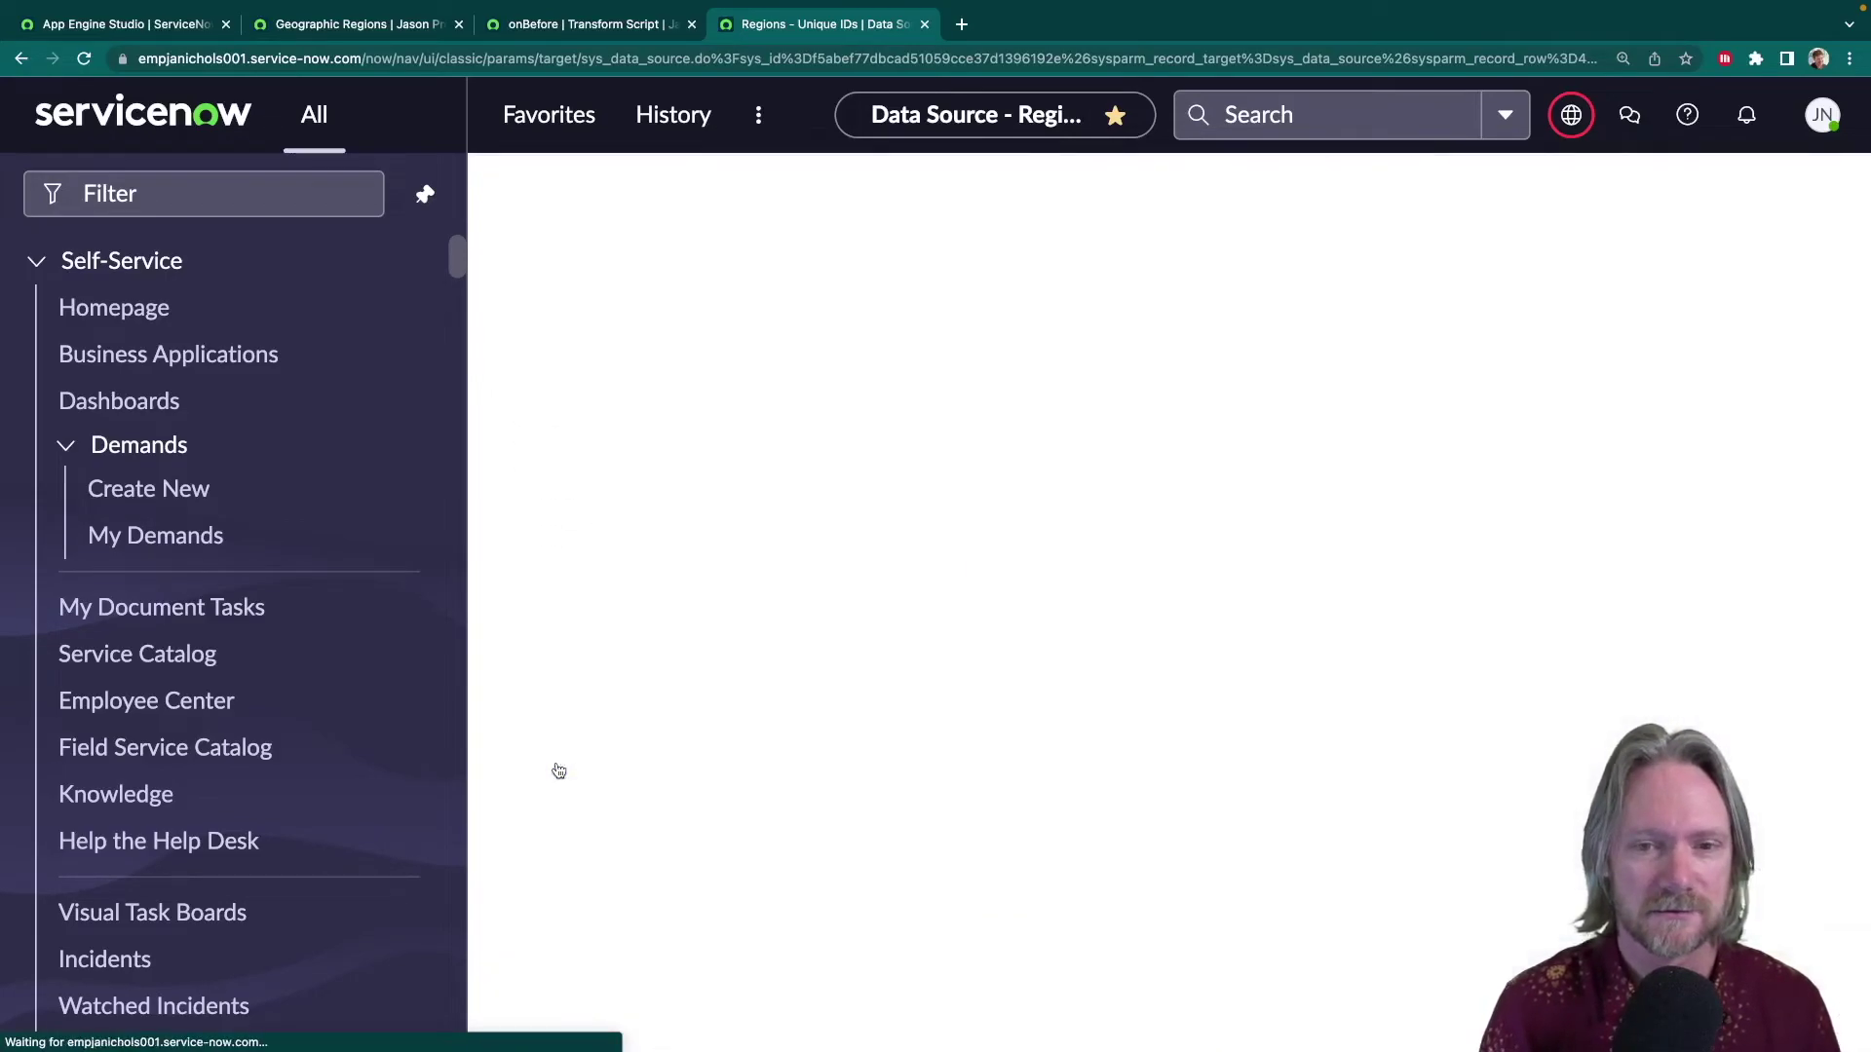
- Run the Transform Geo Regions Unique IDs map on the level 2 load and refresh the Geographic Regions list
click(542, 638)
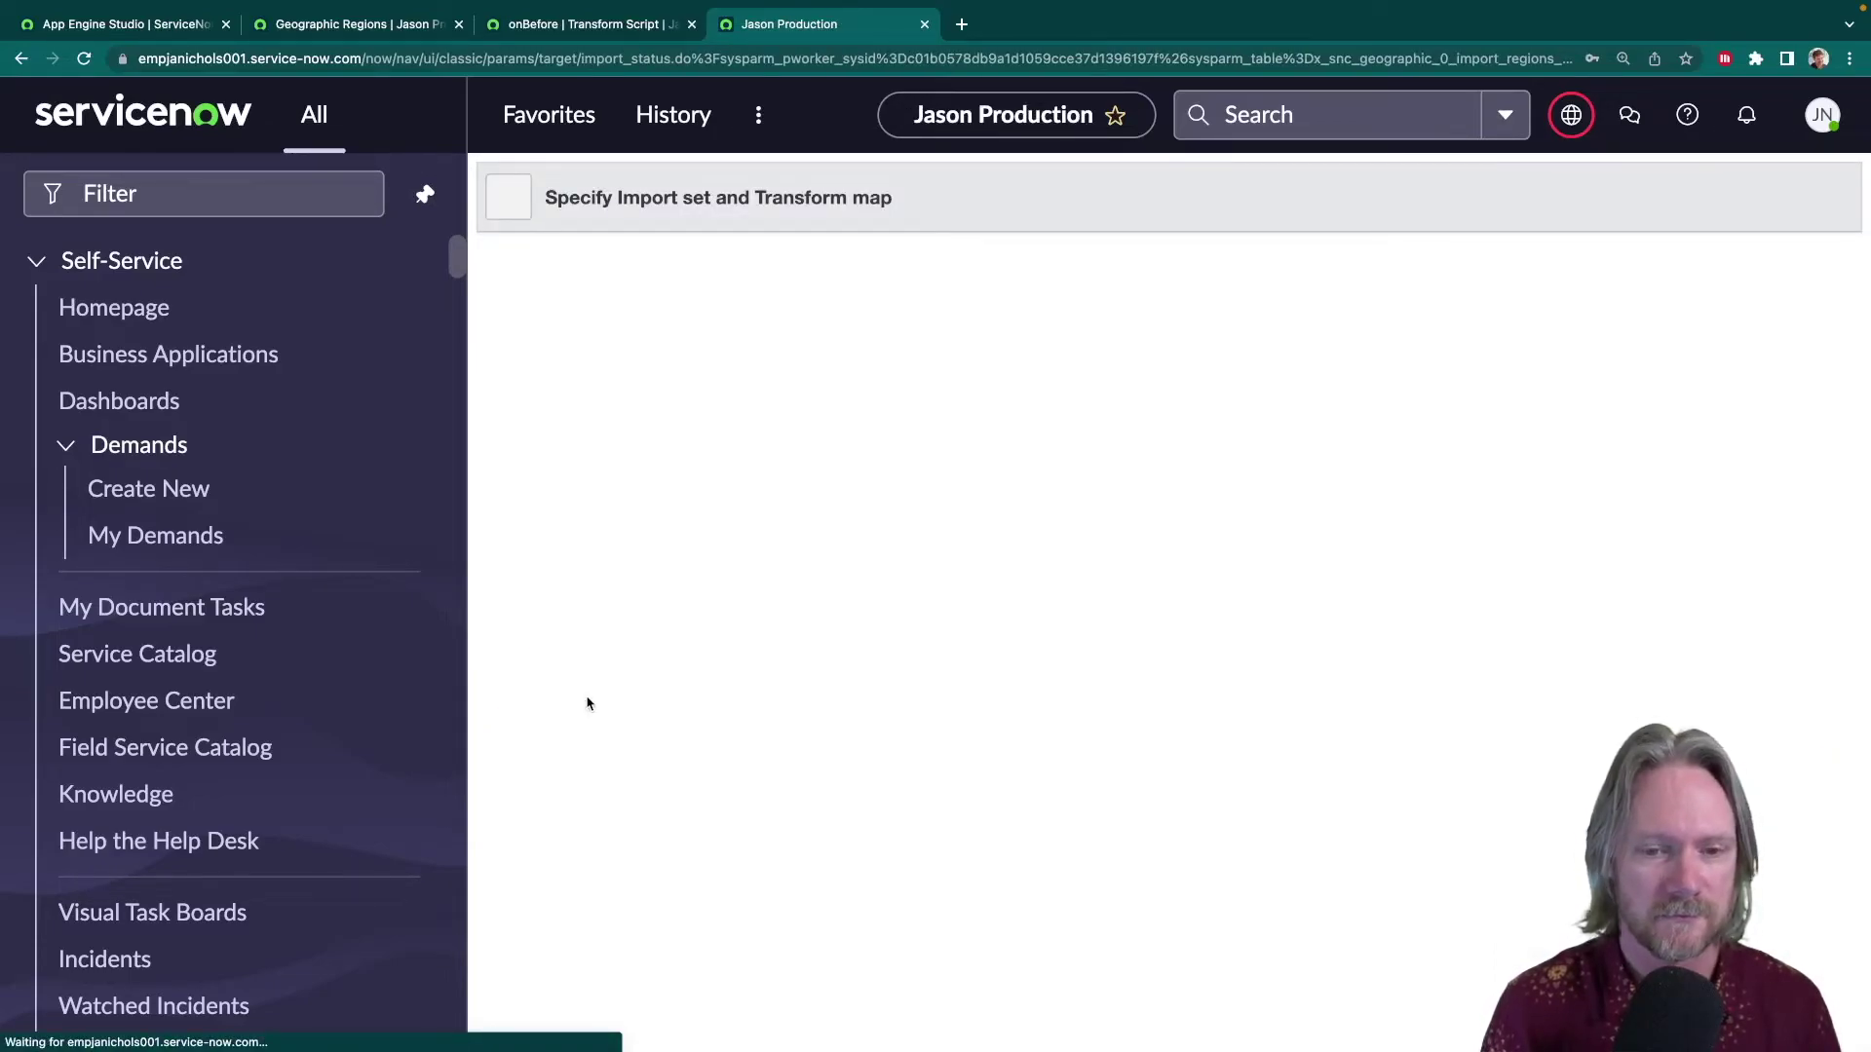
click(562, 724)
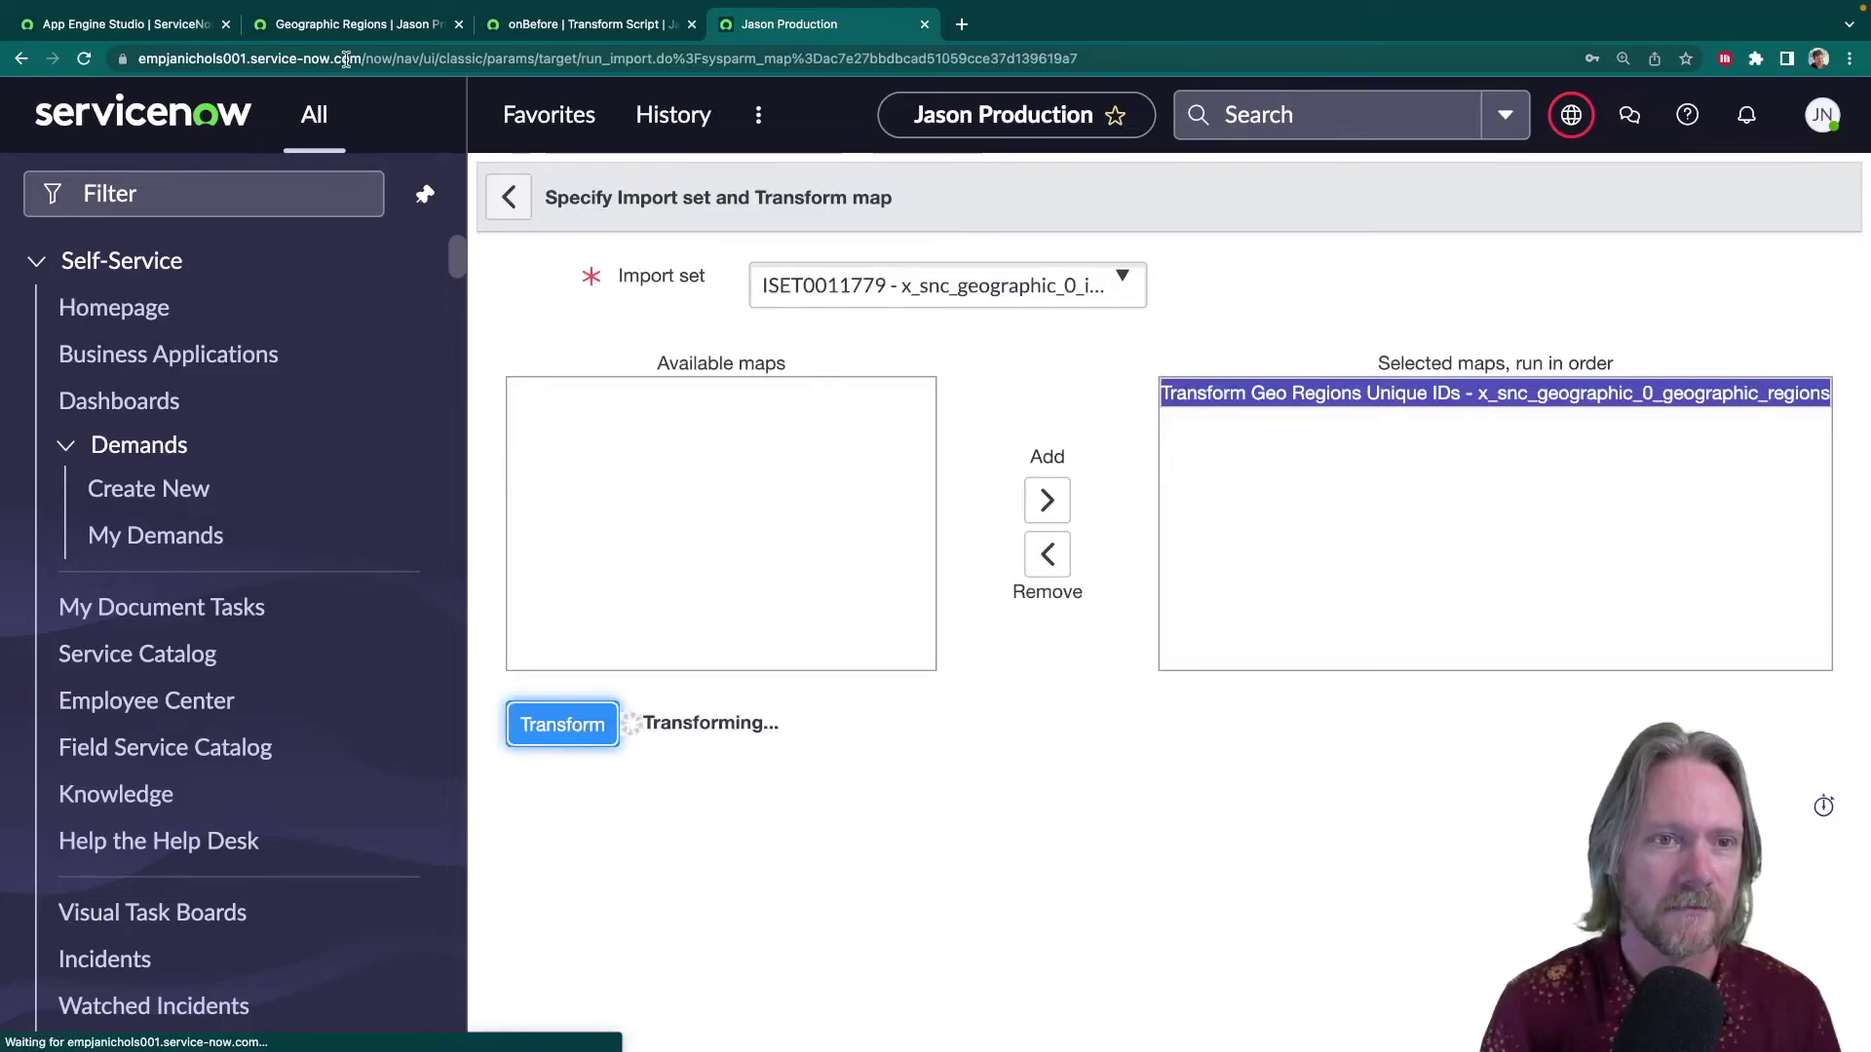
click(361, 29)
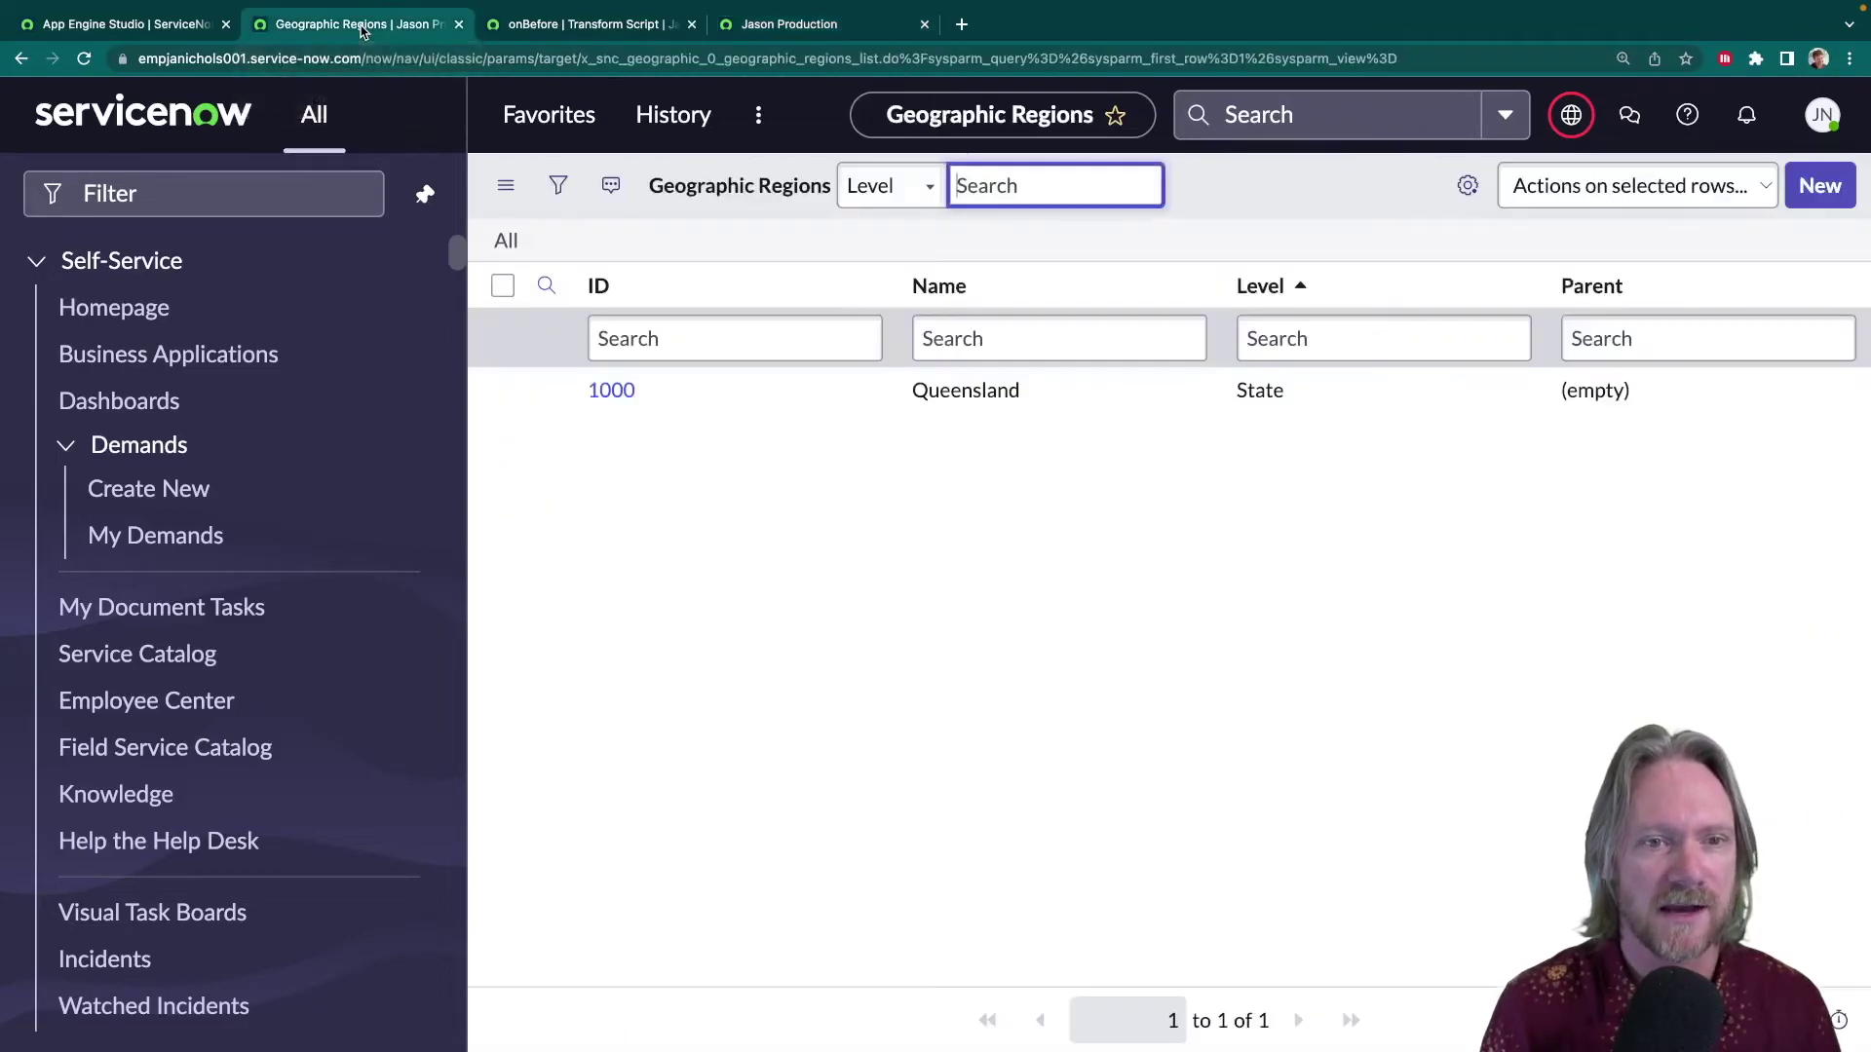
click(505, 243)
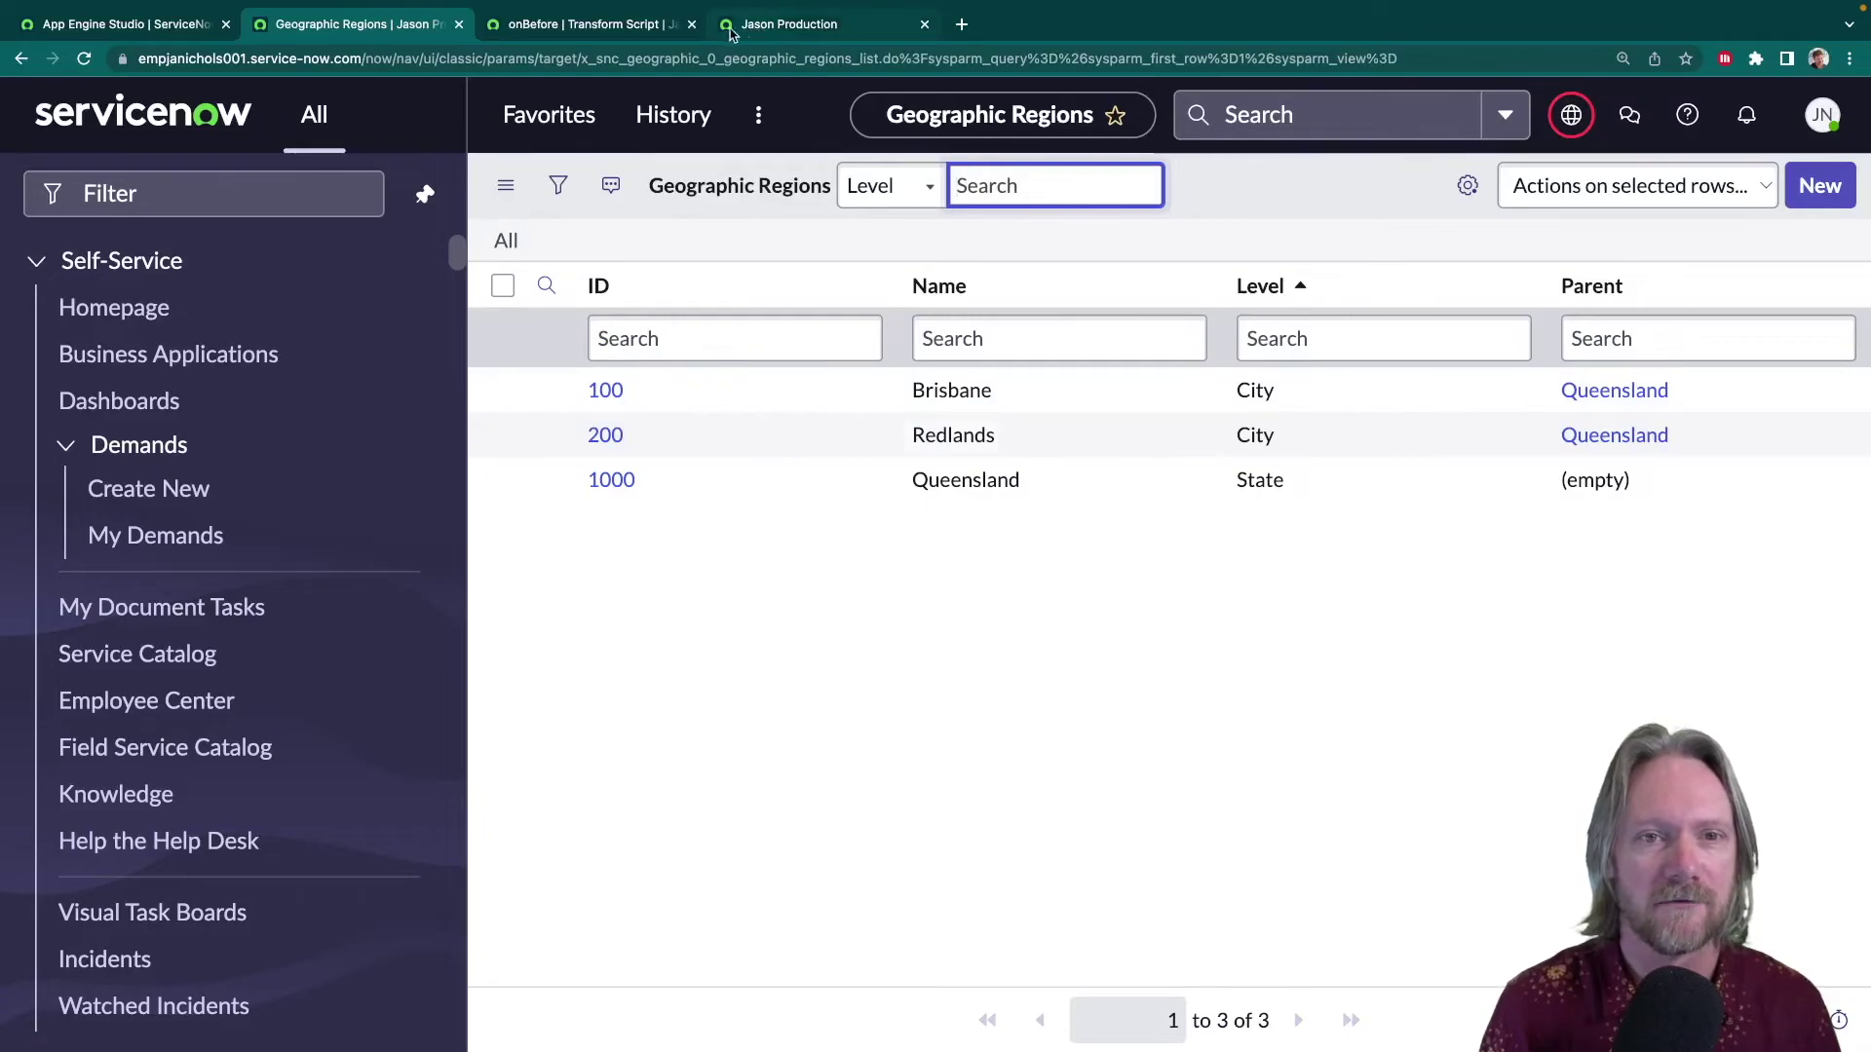
- Return to the onBefore transform script, change its u_georegionlevel condition to '1', and save it
click(584, 24)
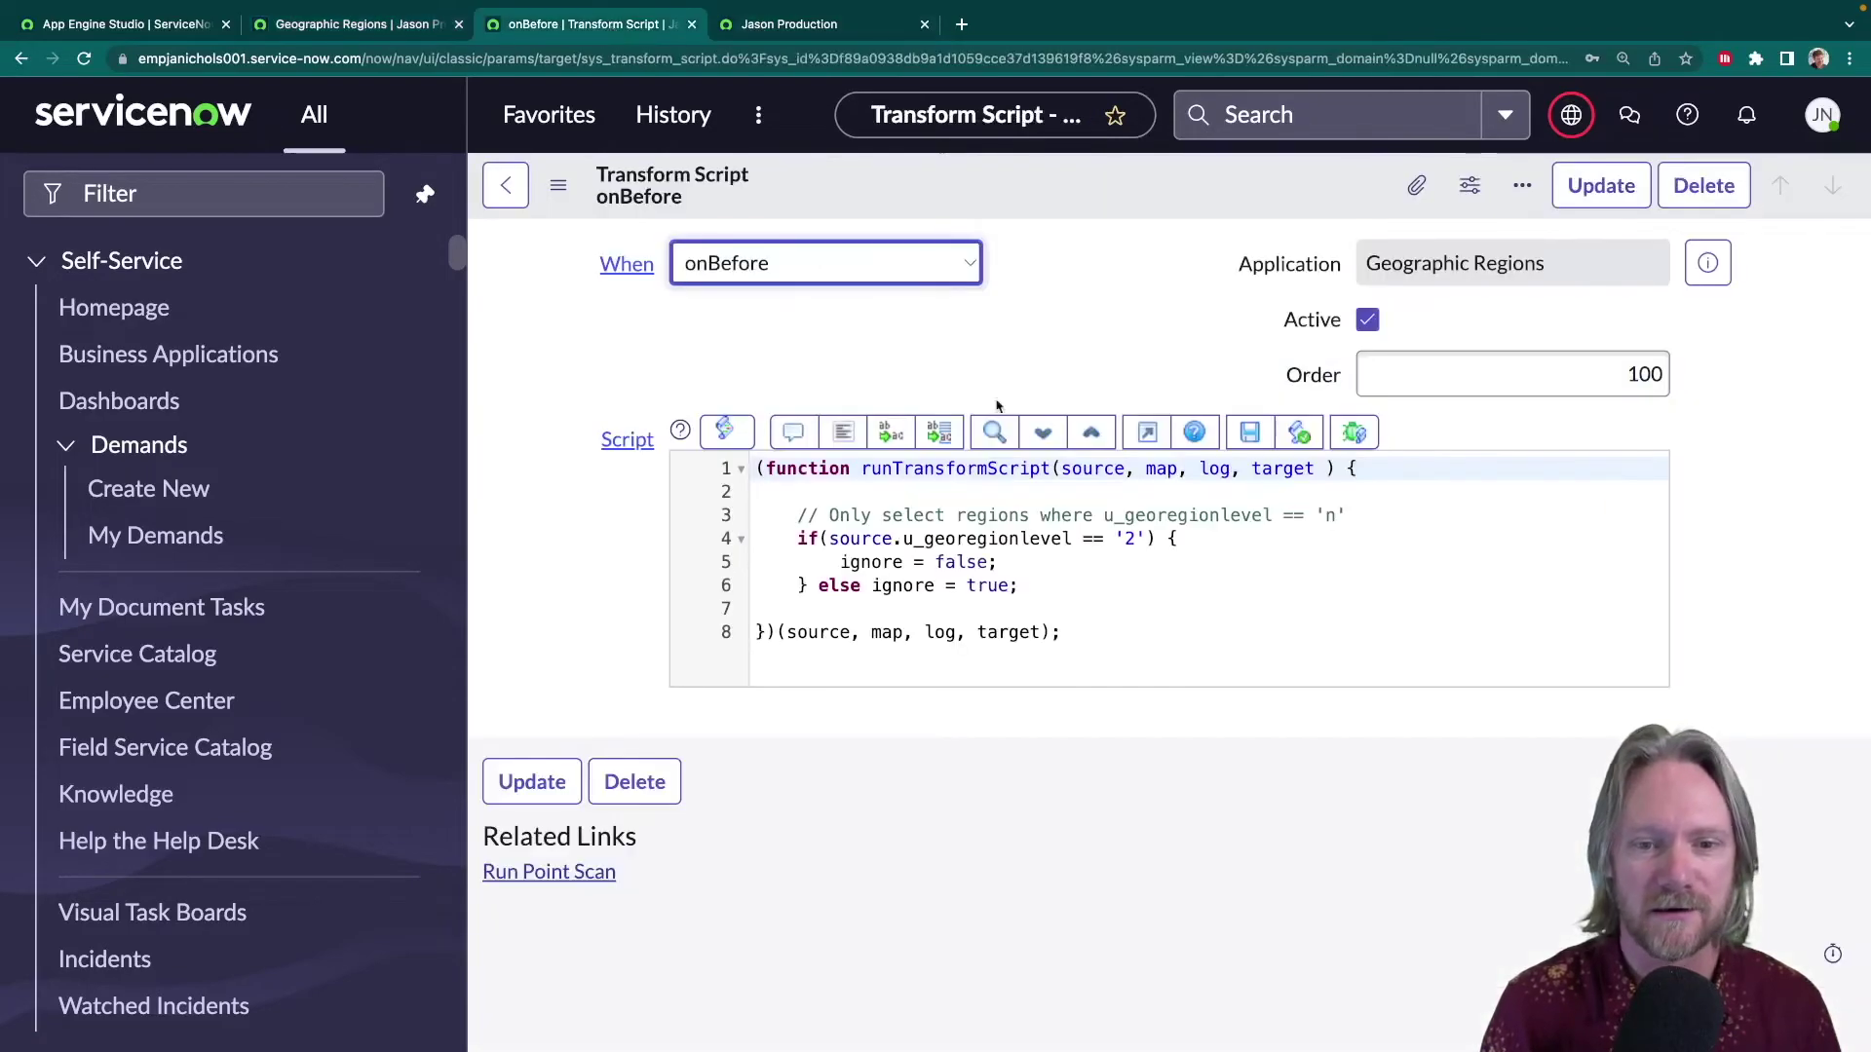
click(1132, 537)
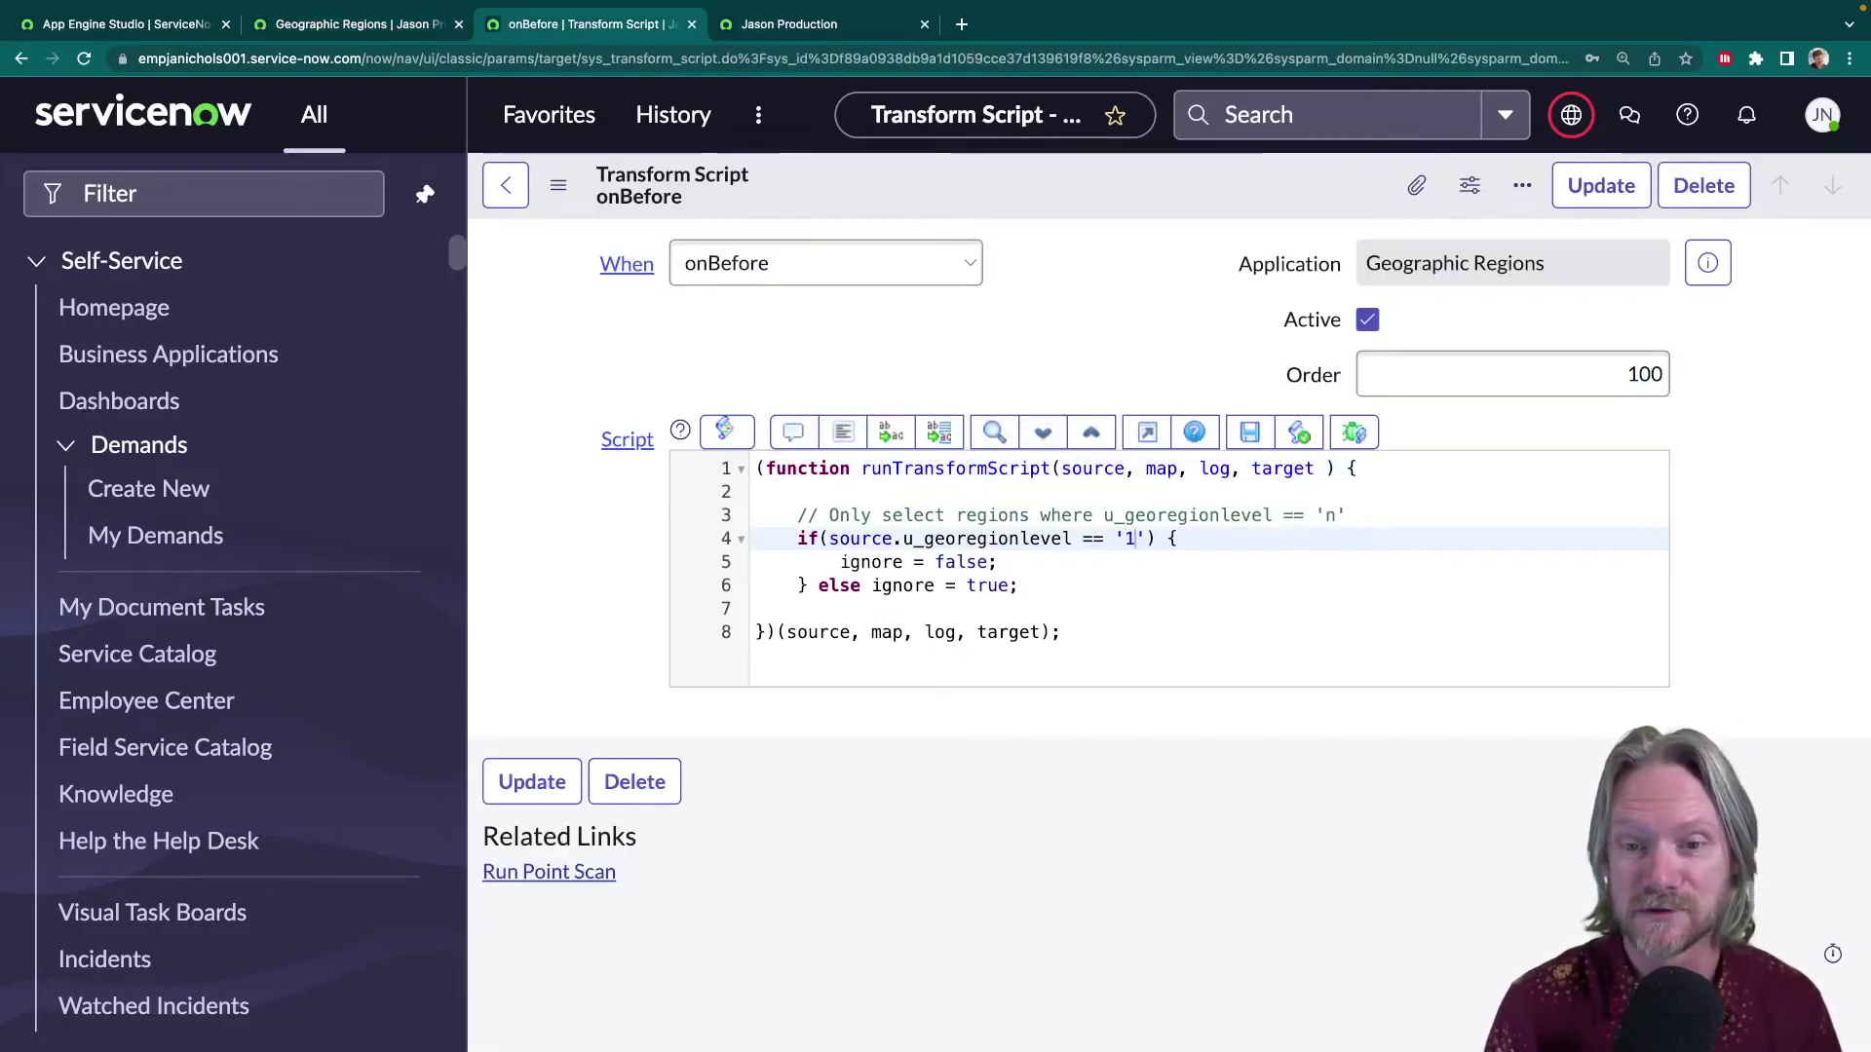
right_click(1129, 187)
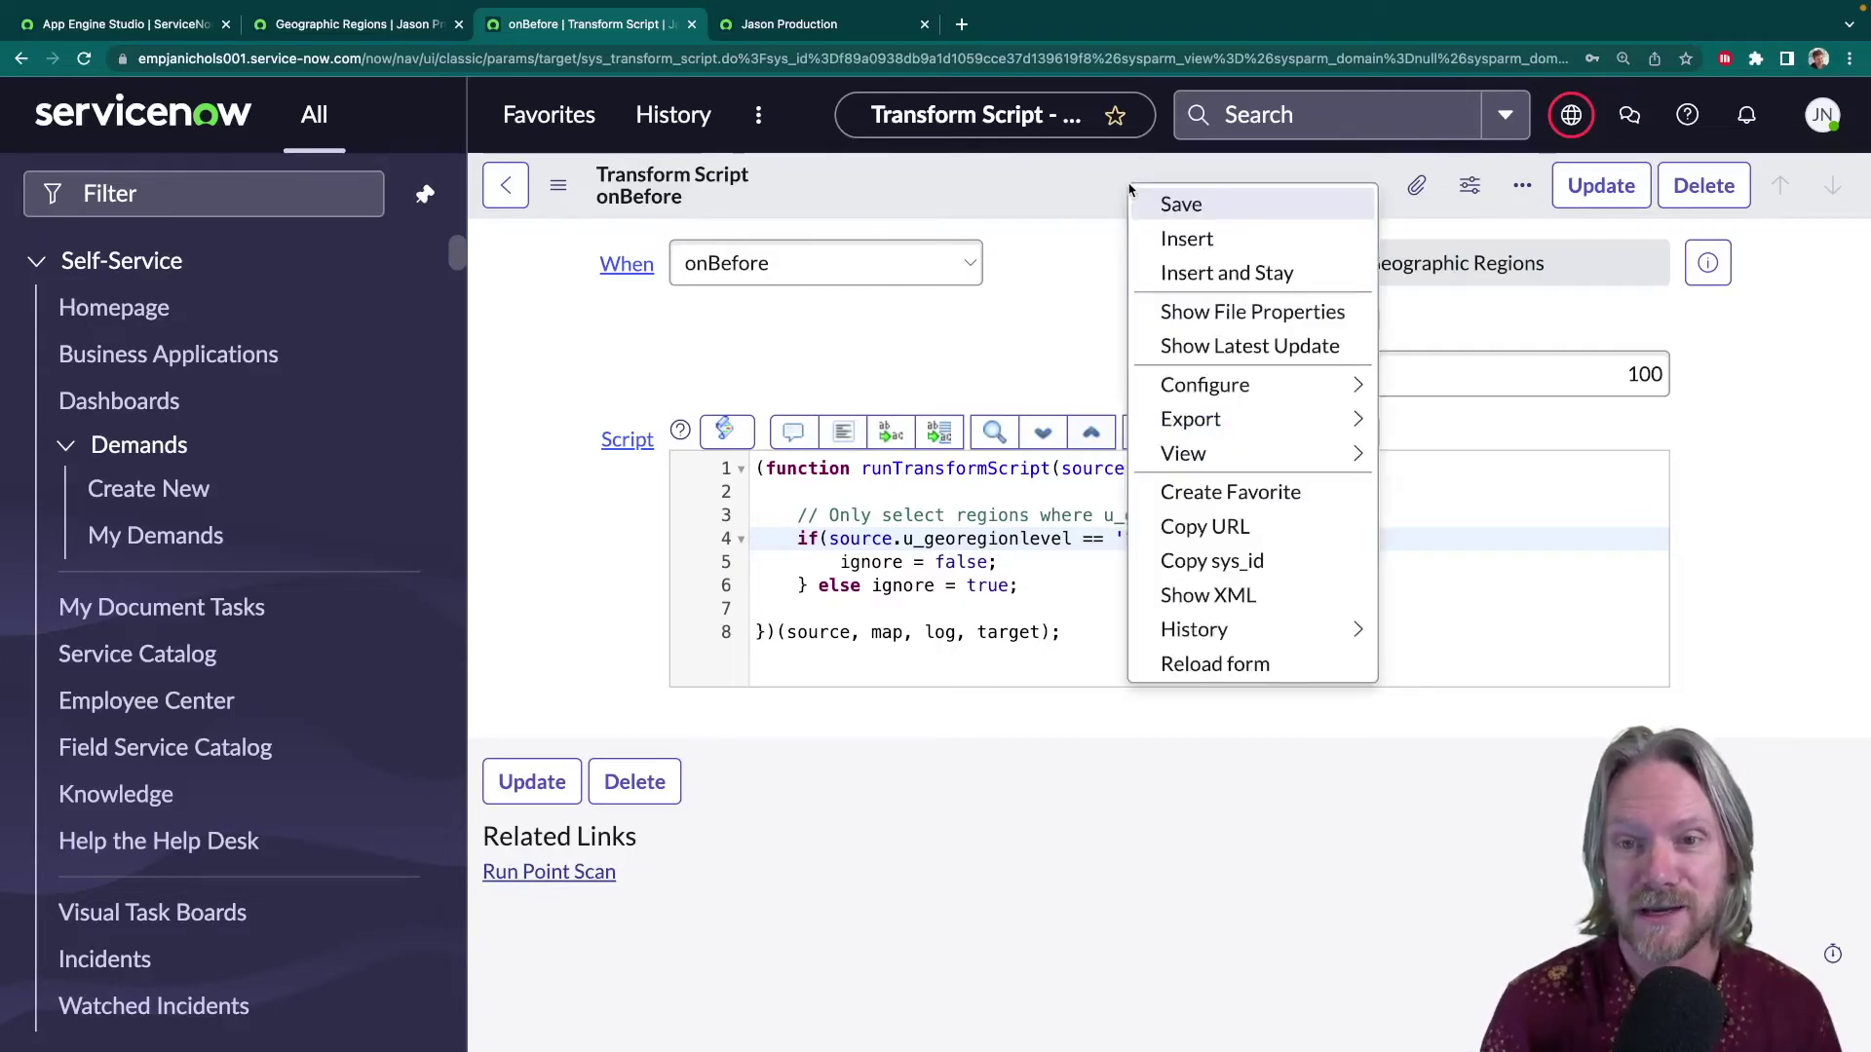
click(1148, 203)
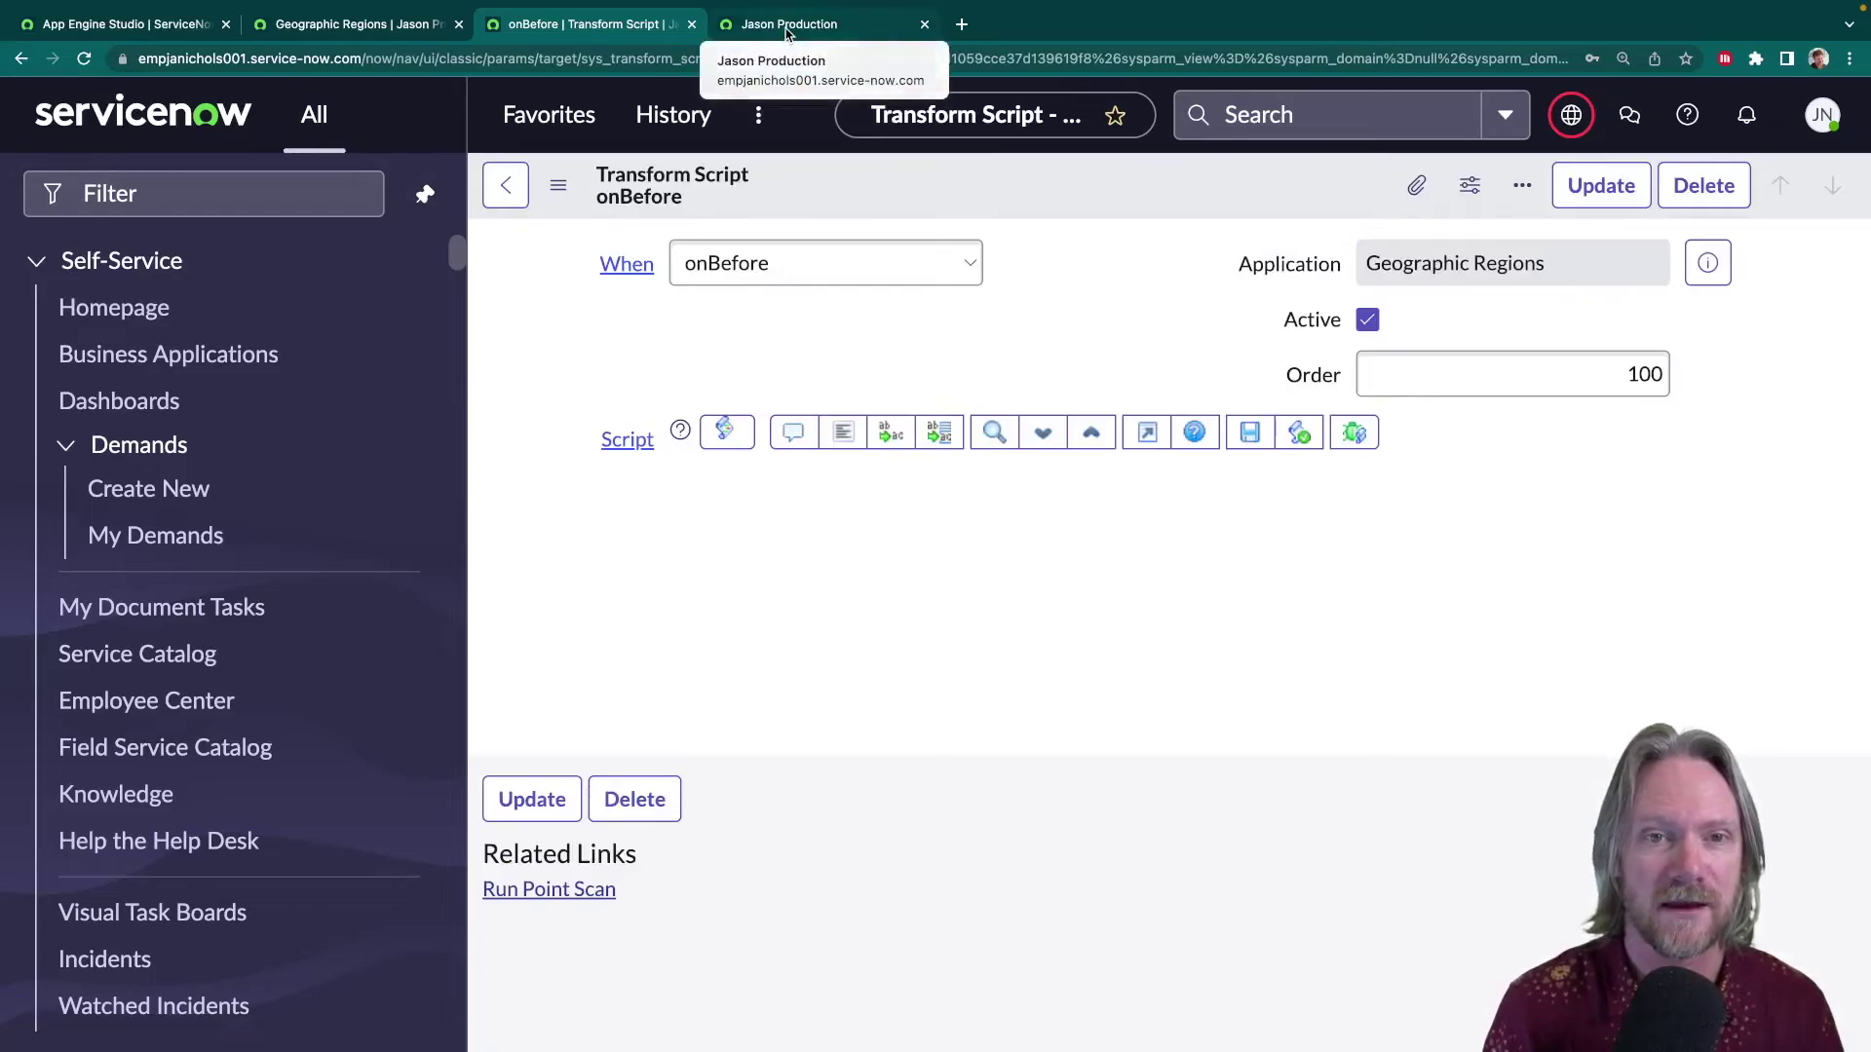
- Reopen the Regions - Unique IDs data source from the favorites and load all its records again for level 1
click(787, 26)
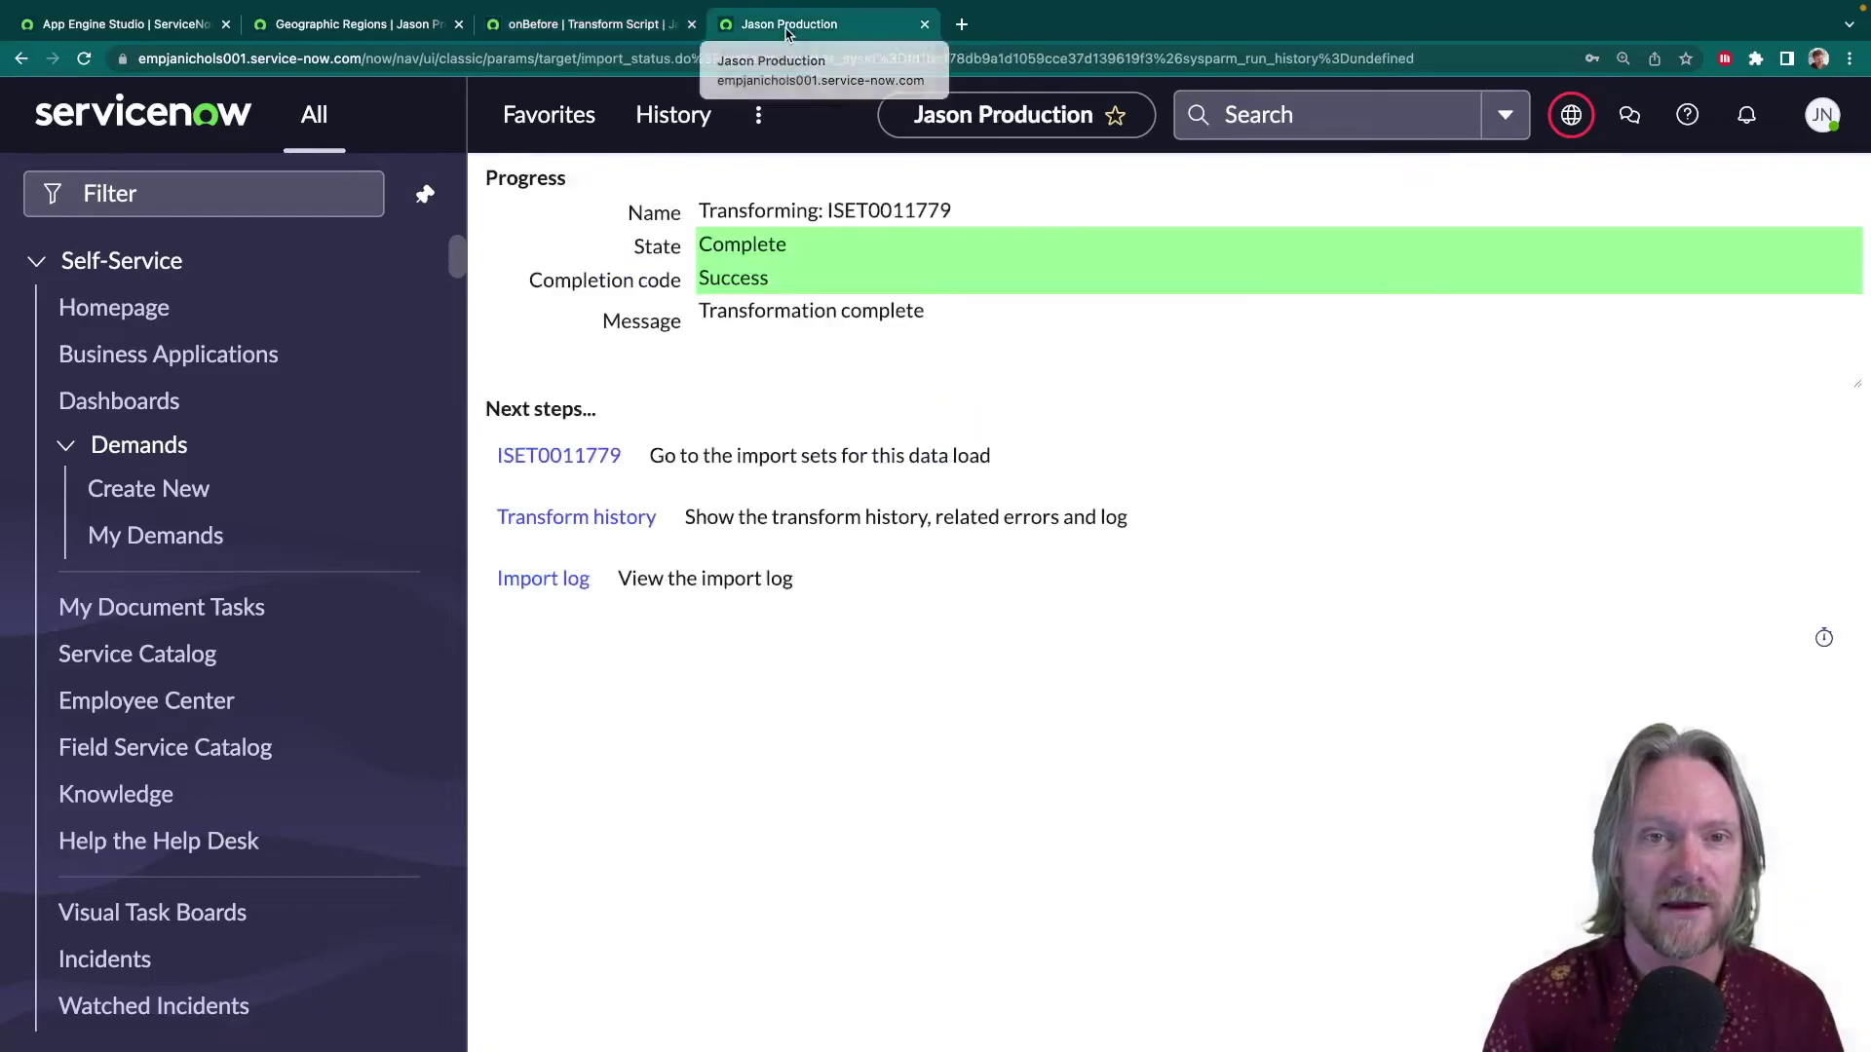
click(548, 114)
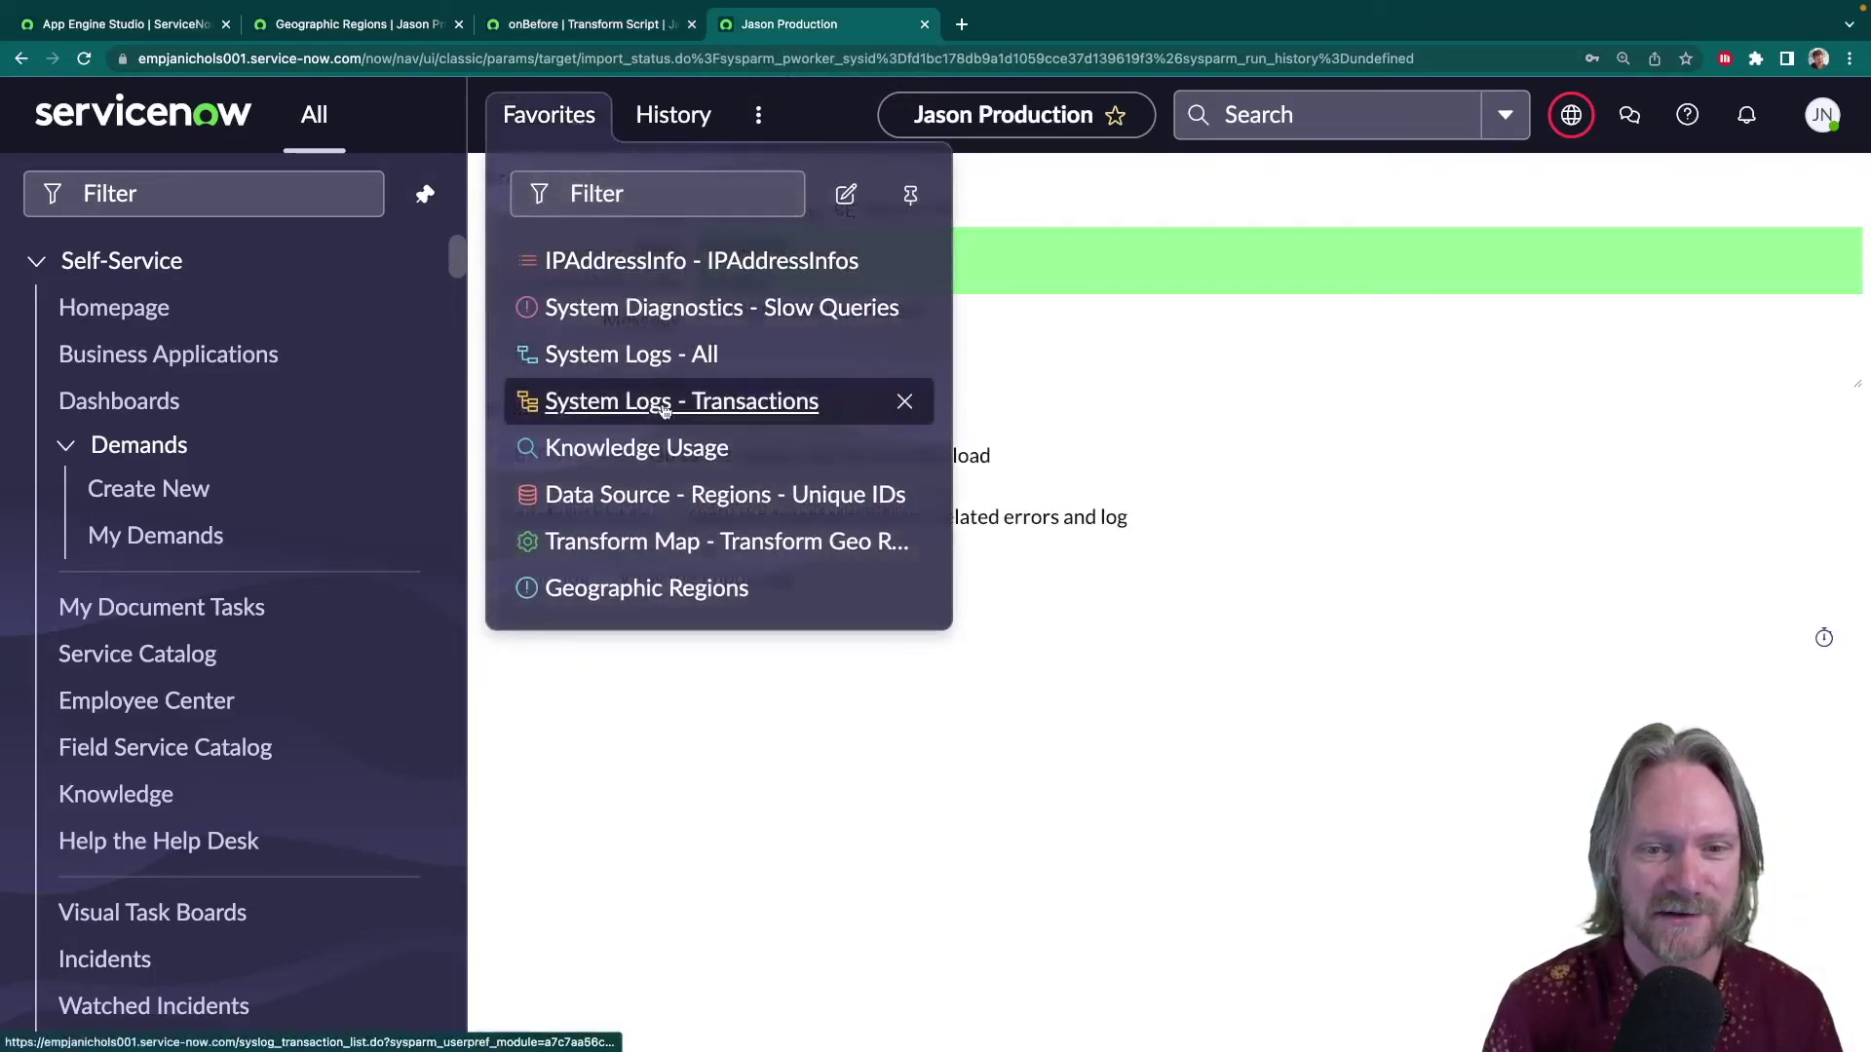
click(645, 494)
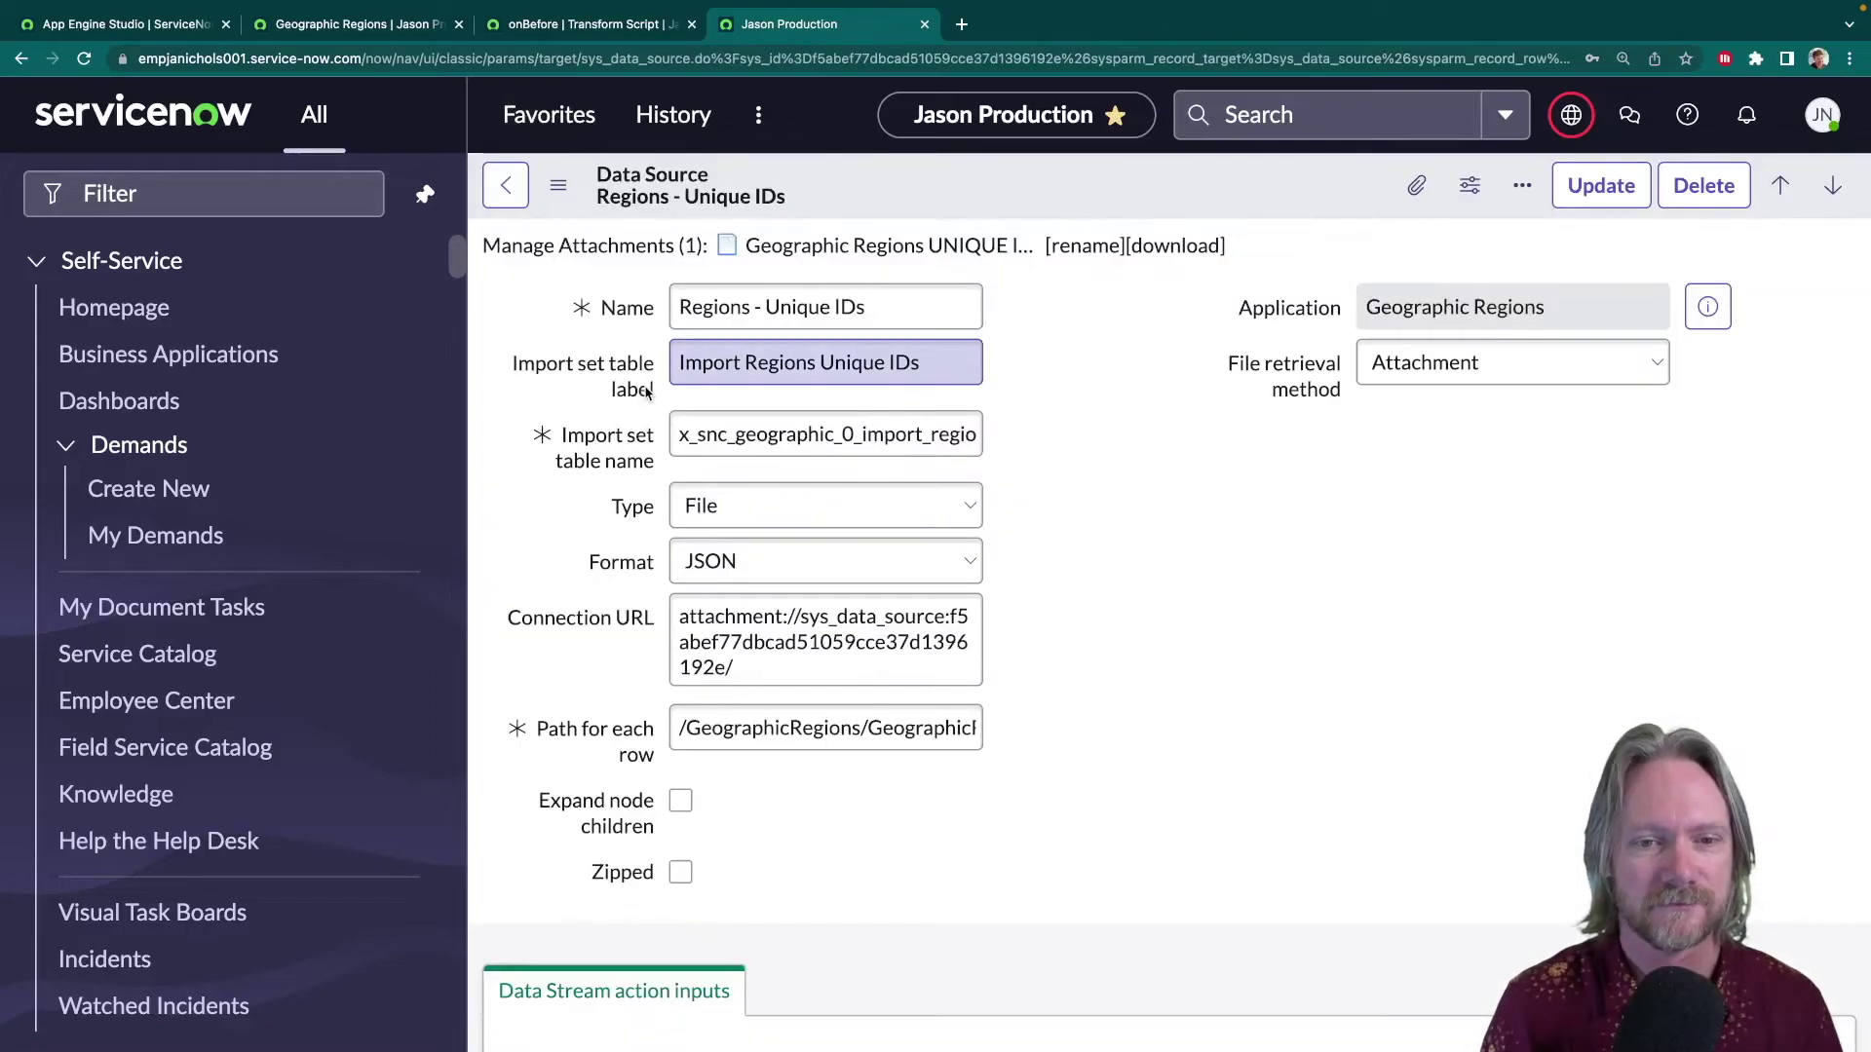
scroll(614, 546, down, 6)
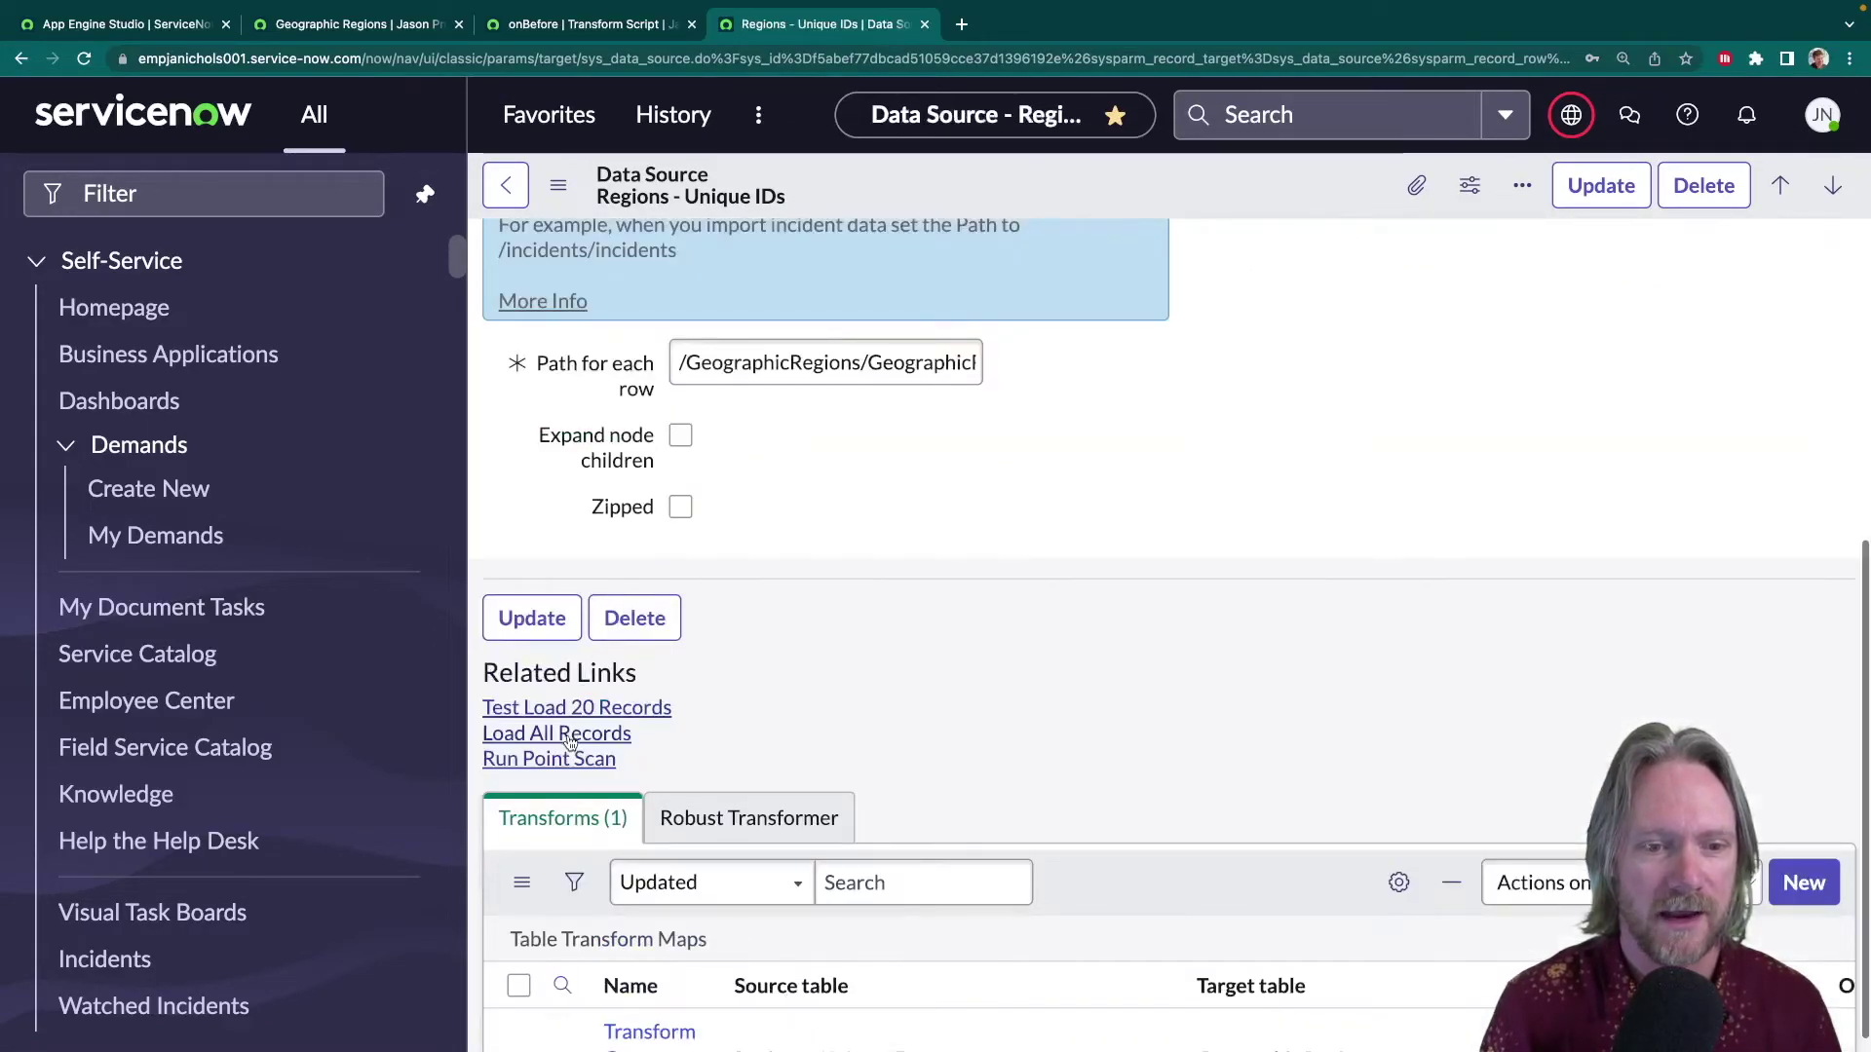
click(571, 735)
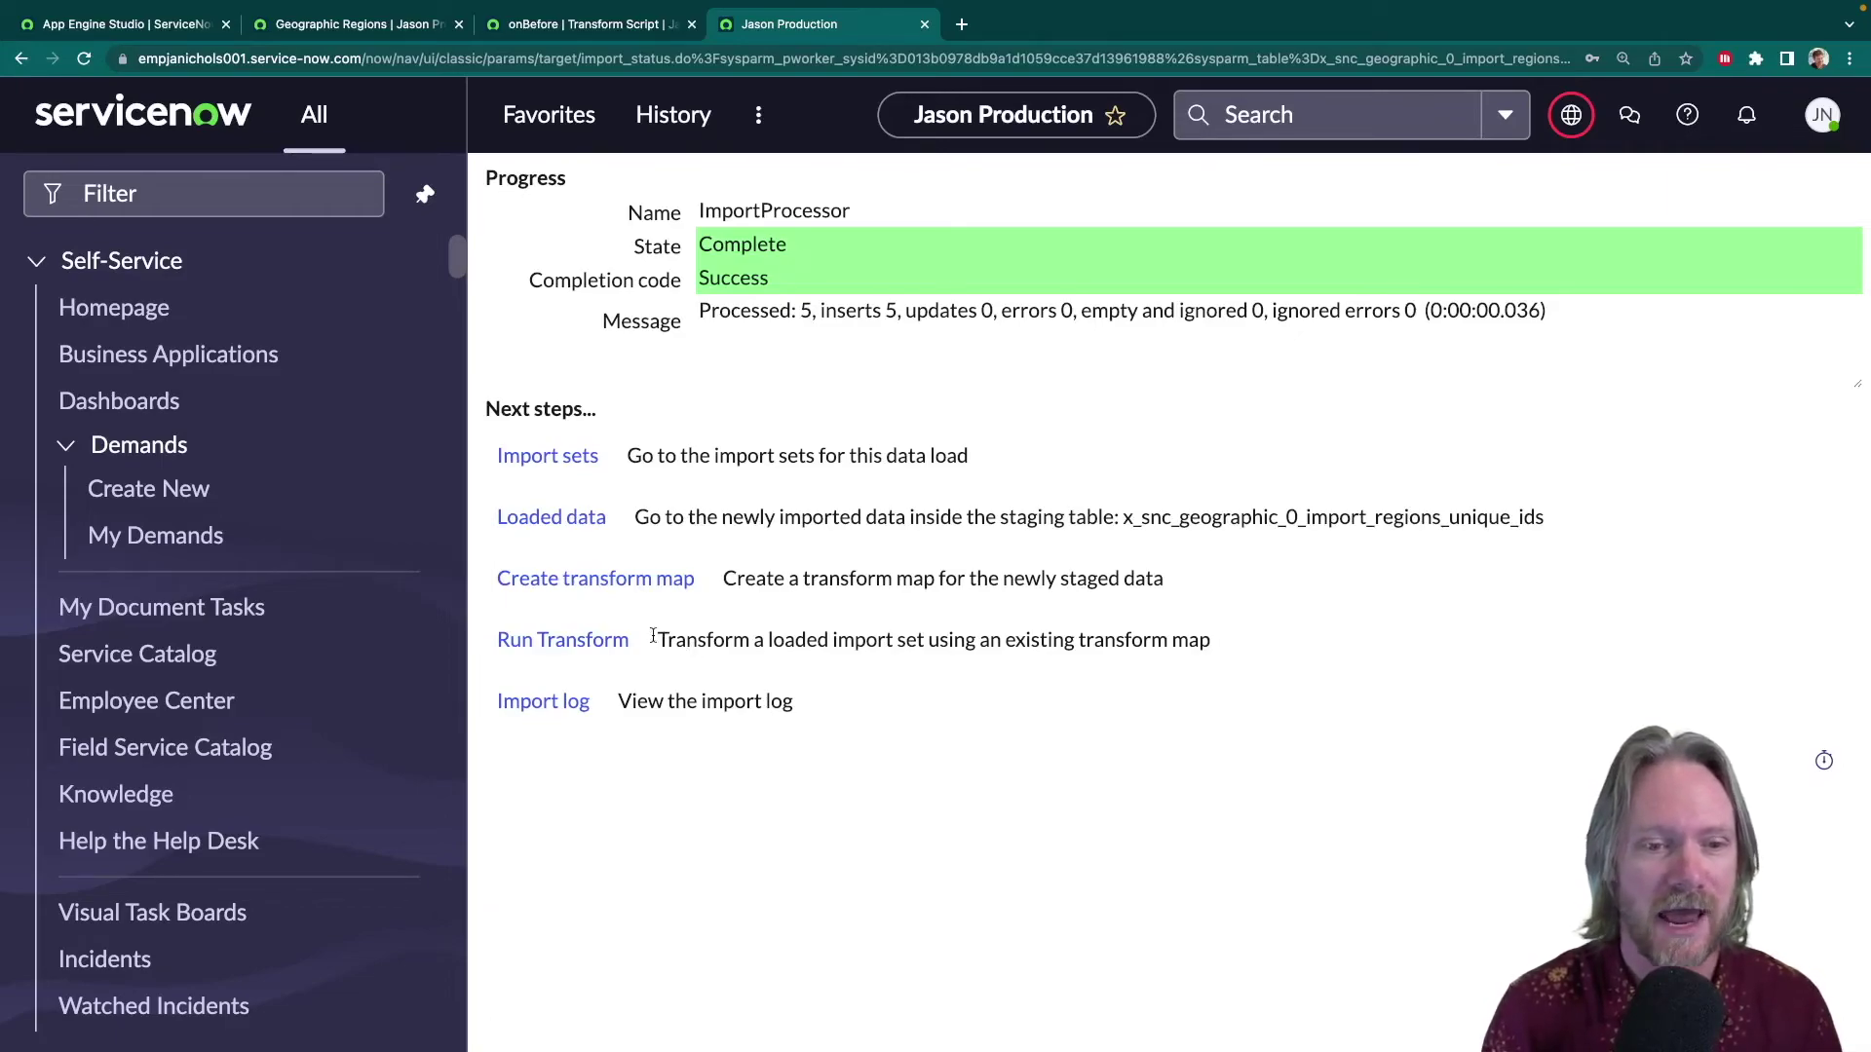
- Run the Transform Geo Regions Unique IDs map on the new import set, refresh the Geographic Regions list, and point out Toowong's ID
click(610, 649)
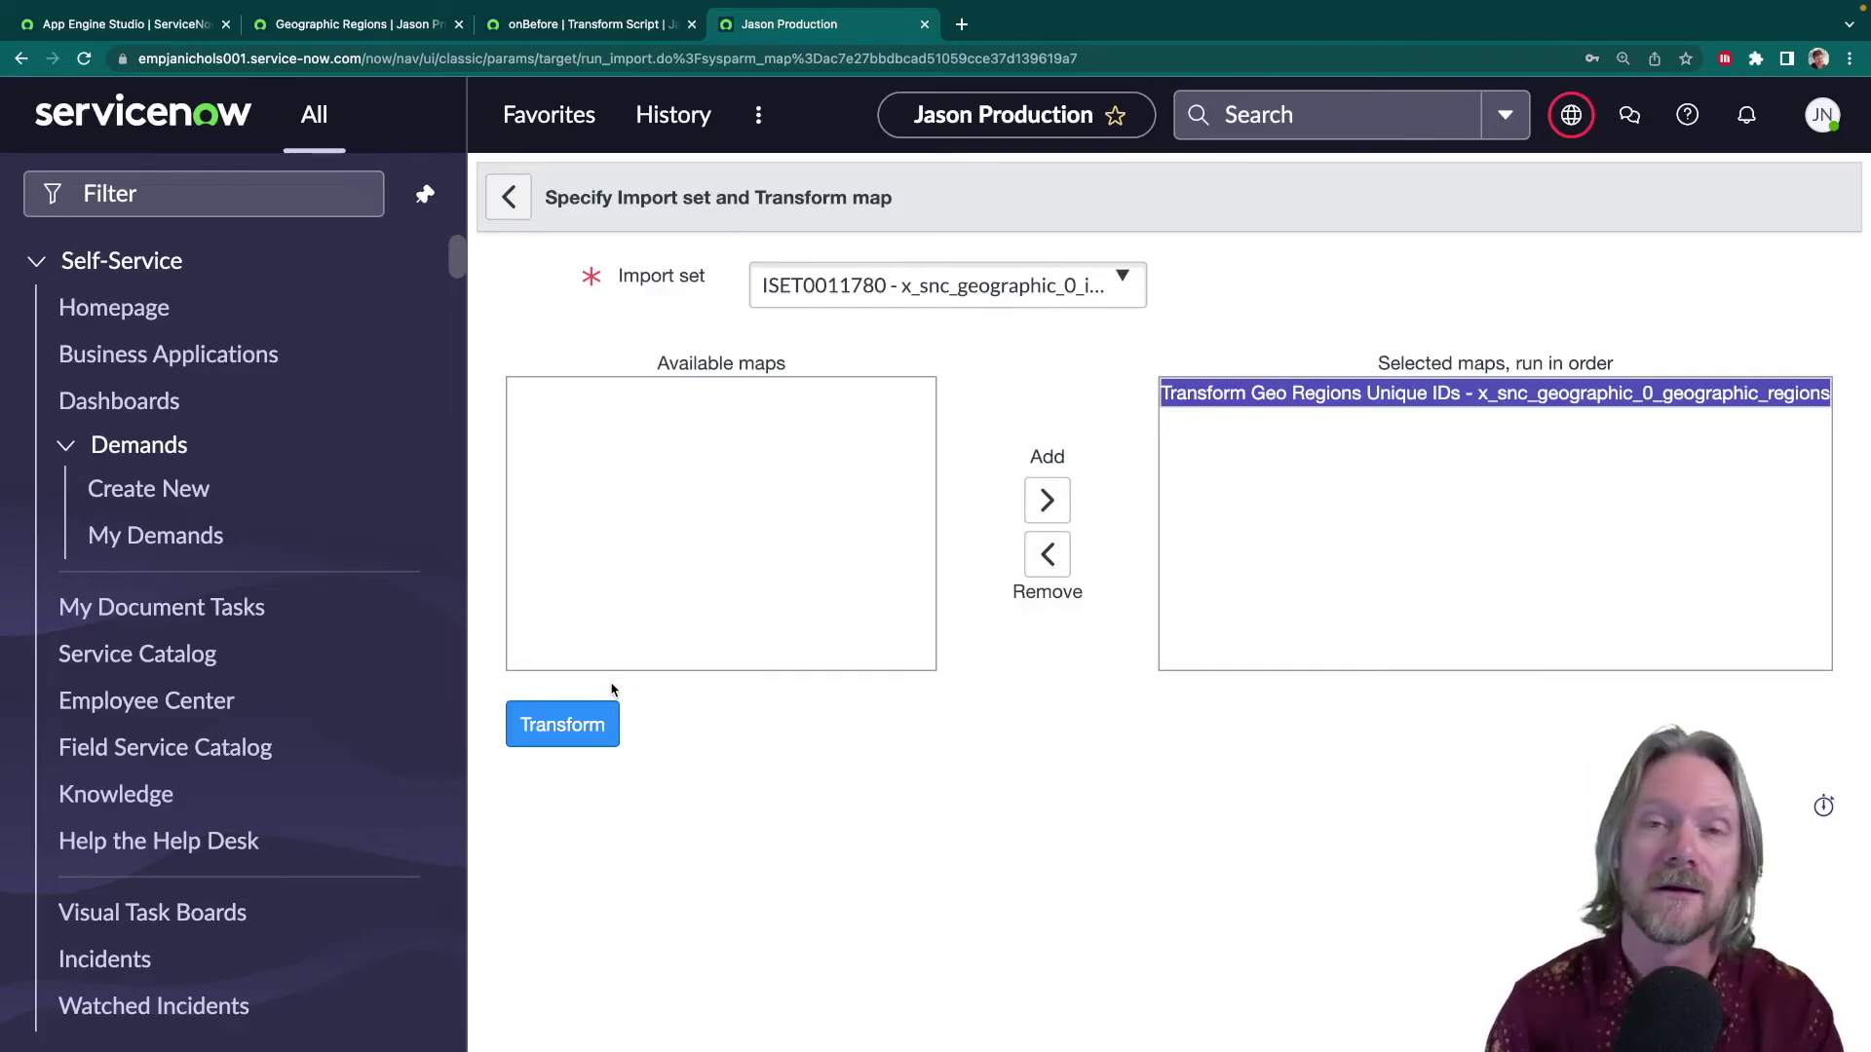
click(573, 737)
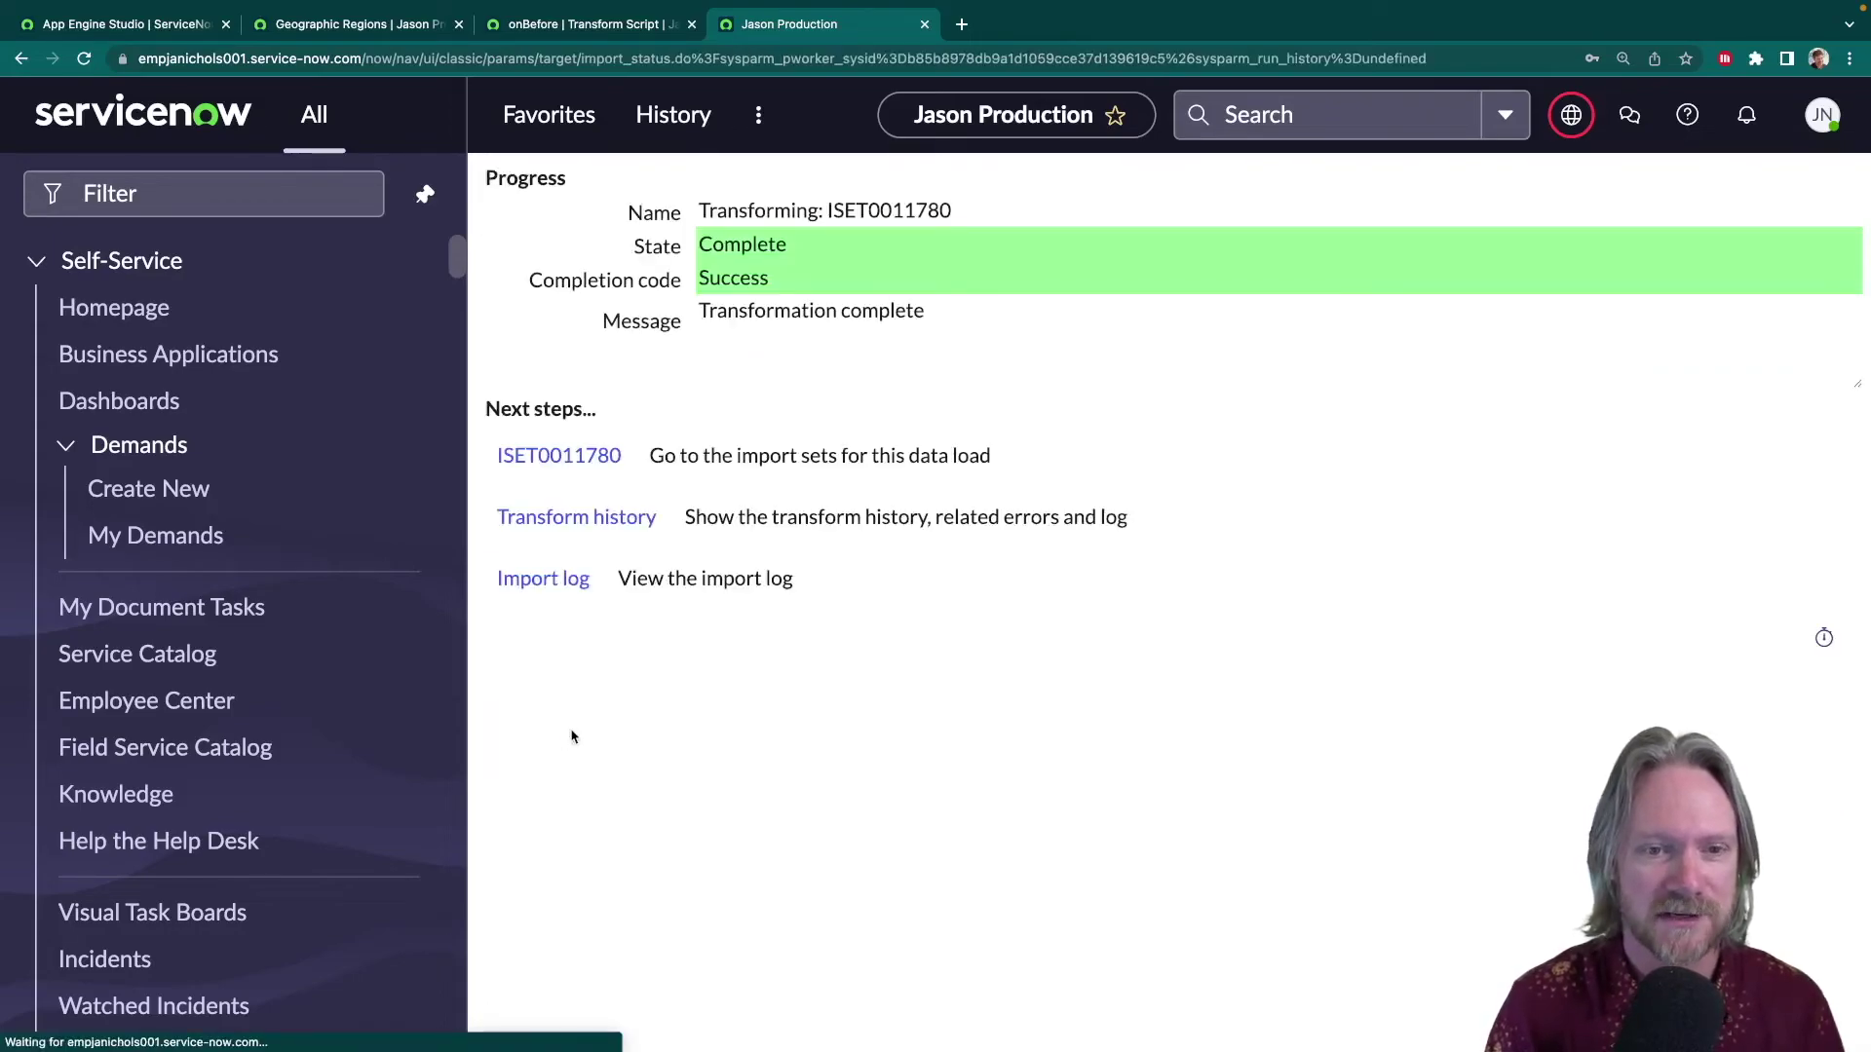
click(375, 30)
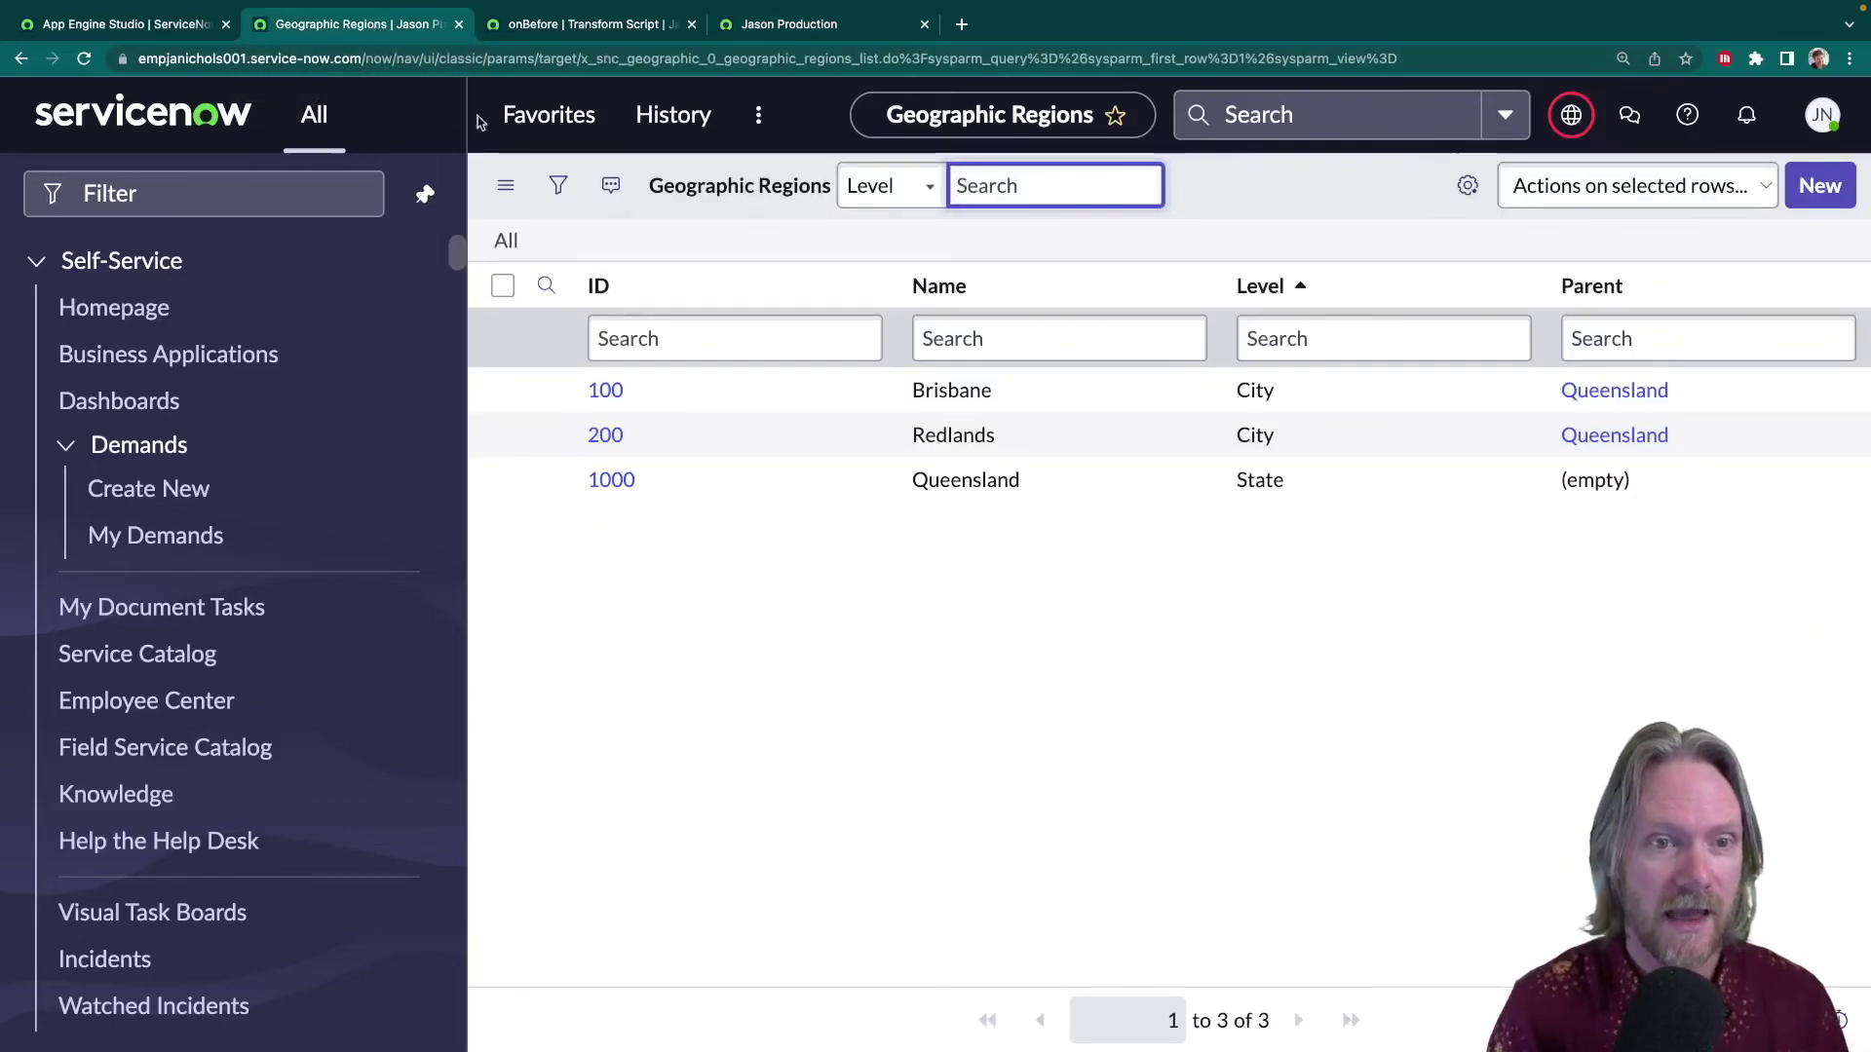
click(506, 244)
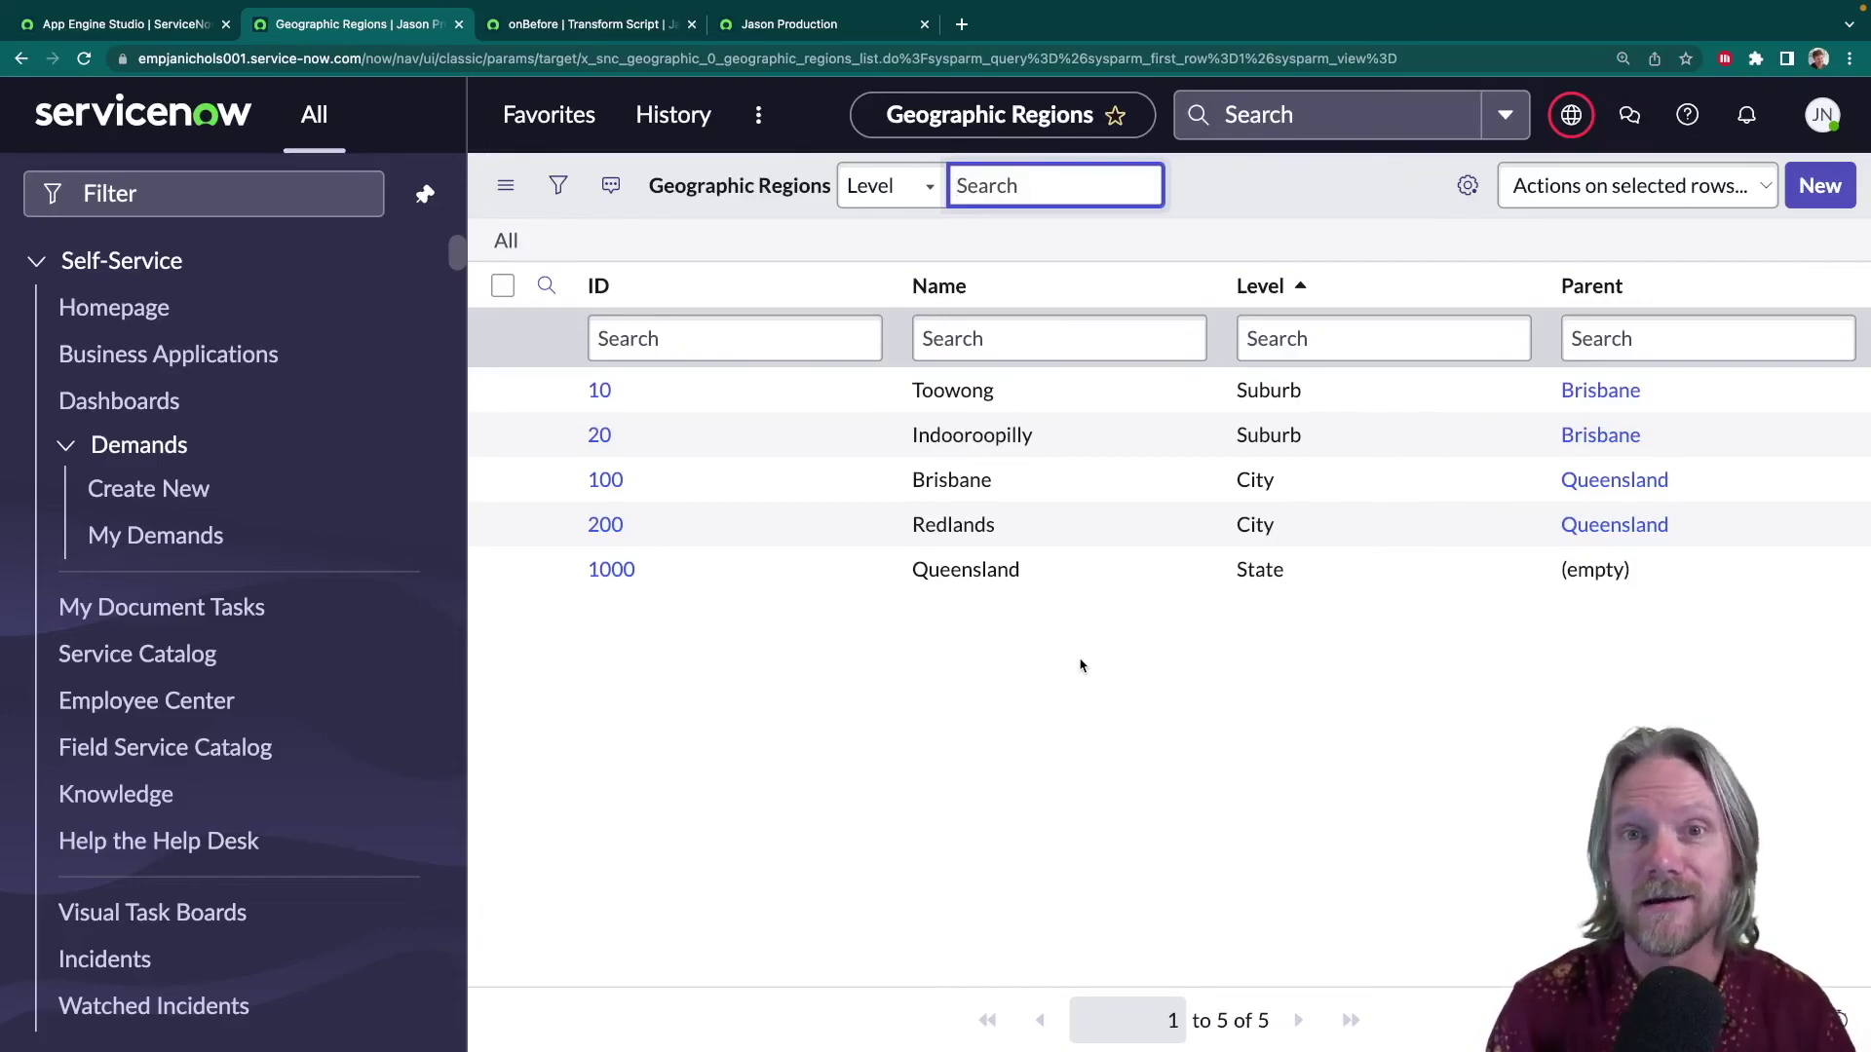
click(593, 392)
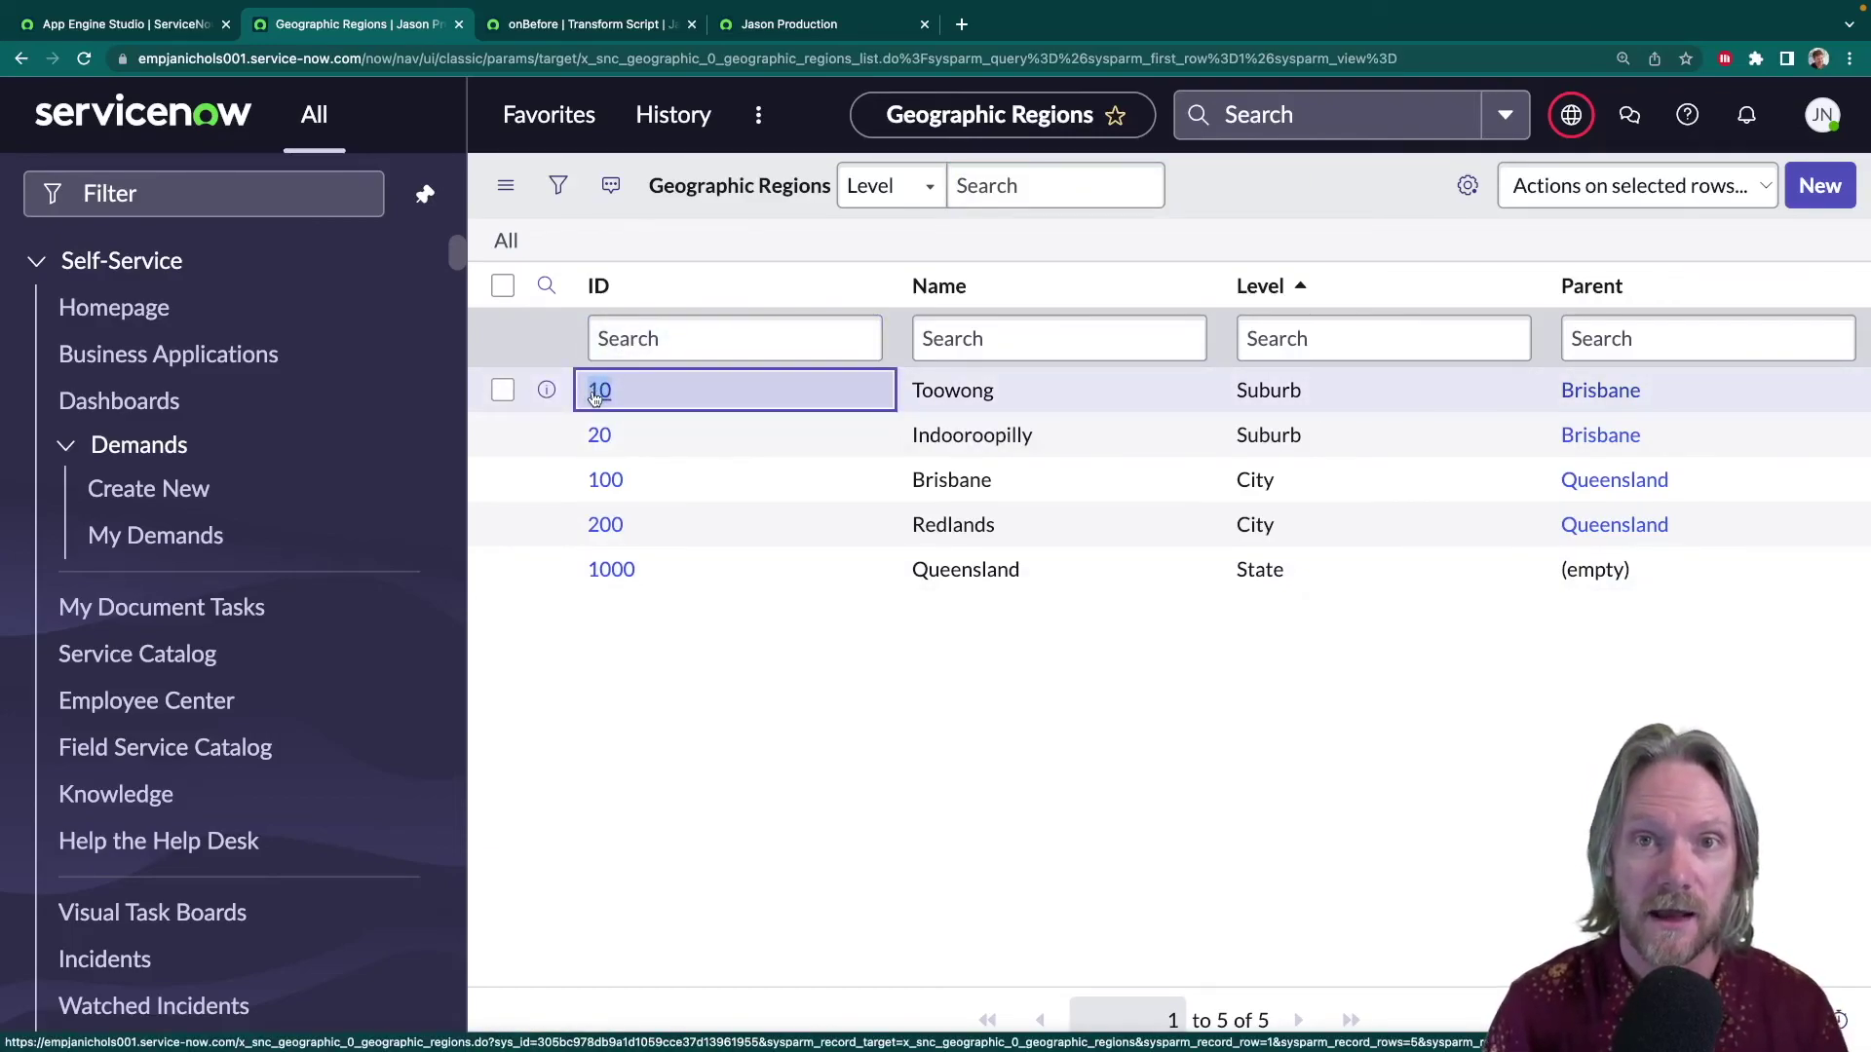